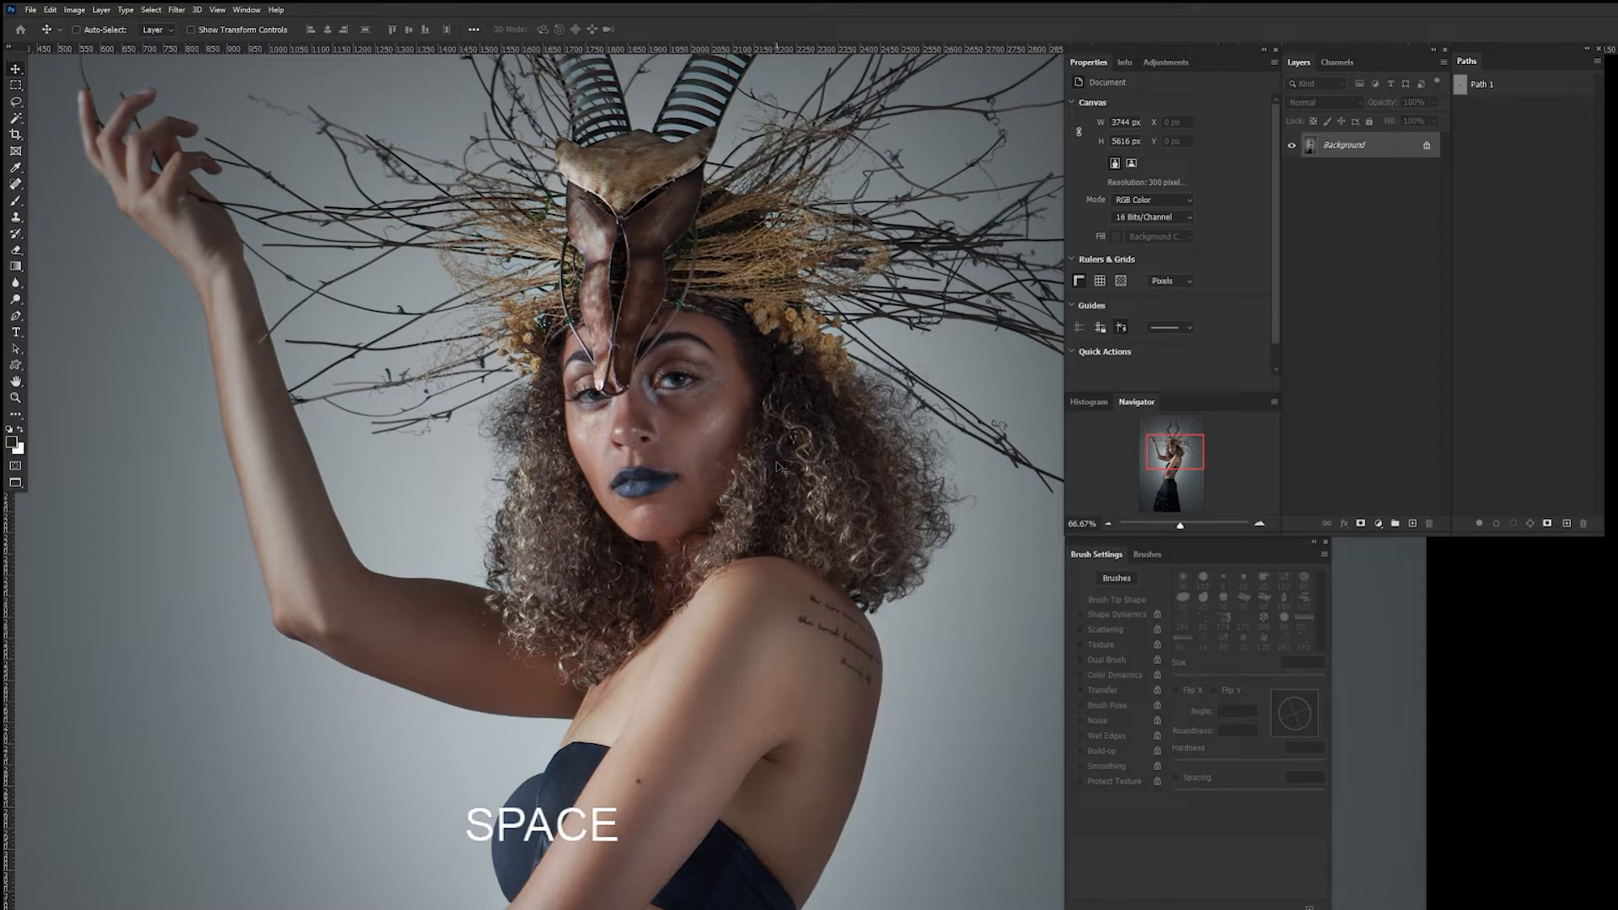
Begin a new layer above the background and name it "dodge and burn".
key(ctrl)
key(ctrl+plus)
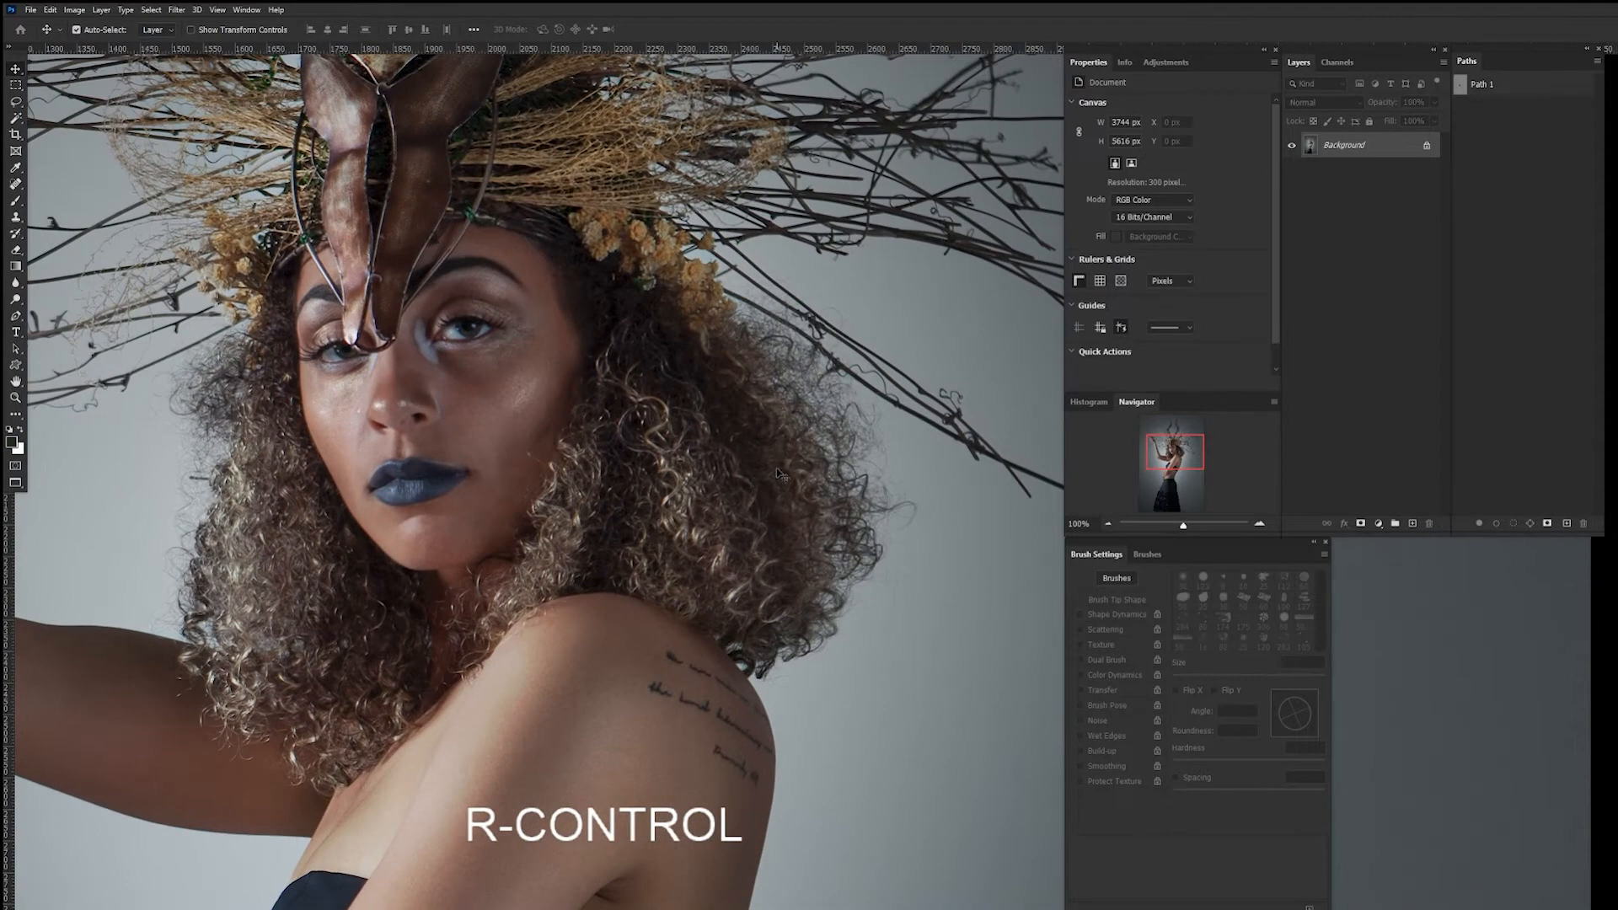
key(space)
drag(606, 465, 767, 489)
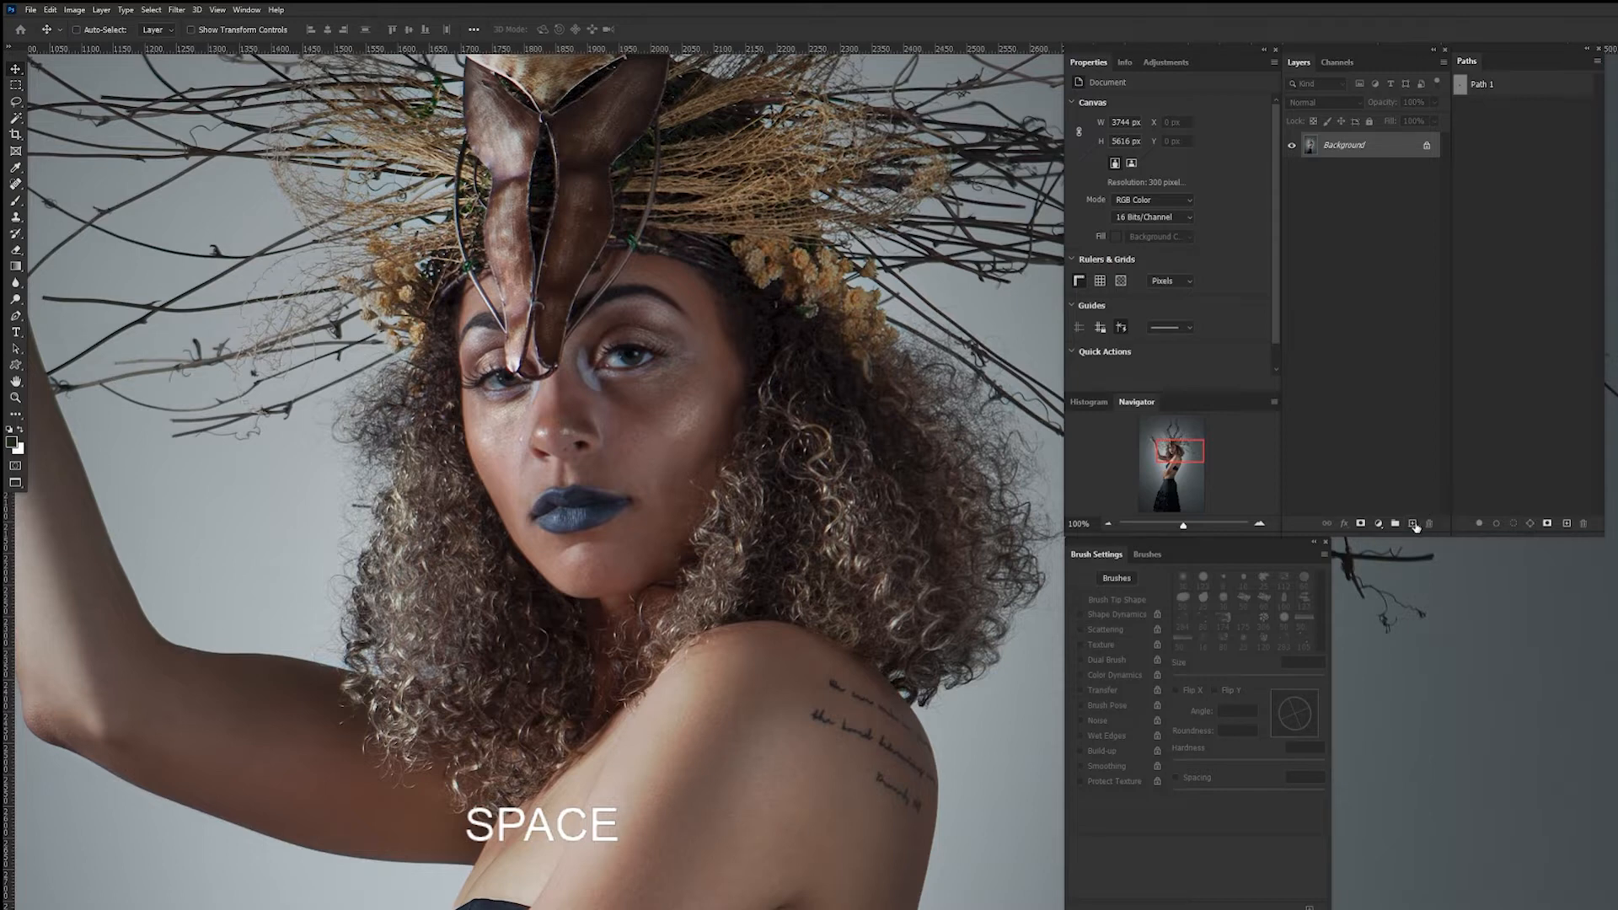
click(1446, 66)
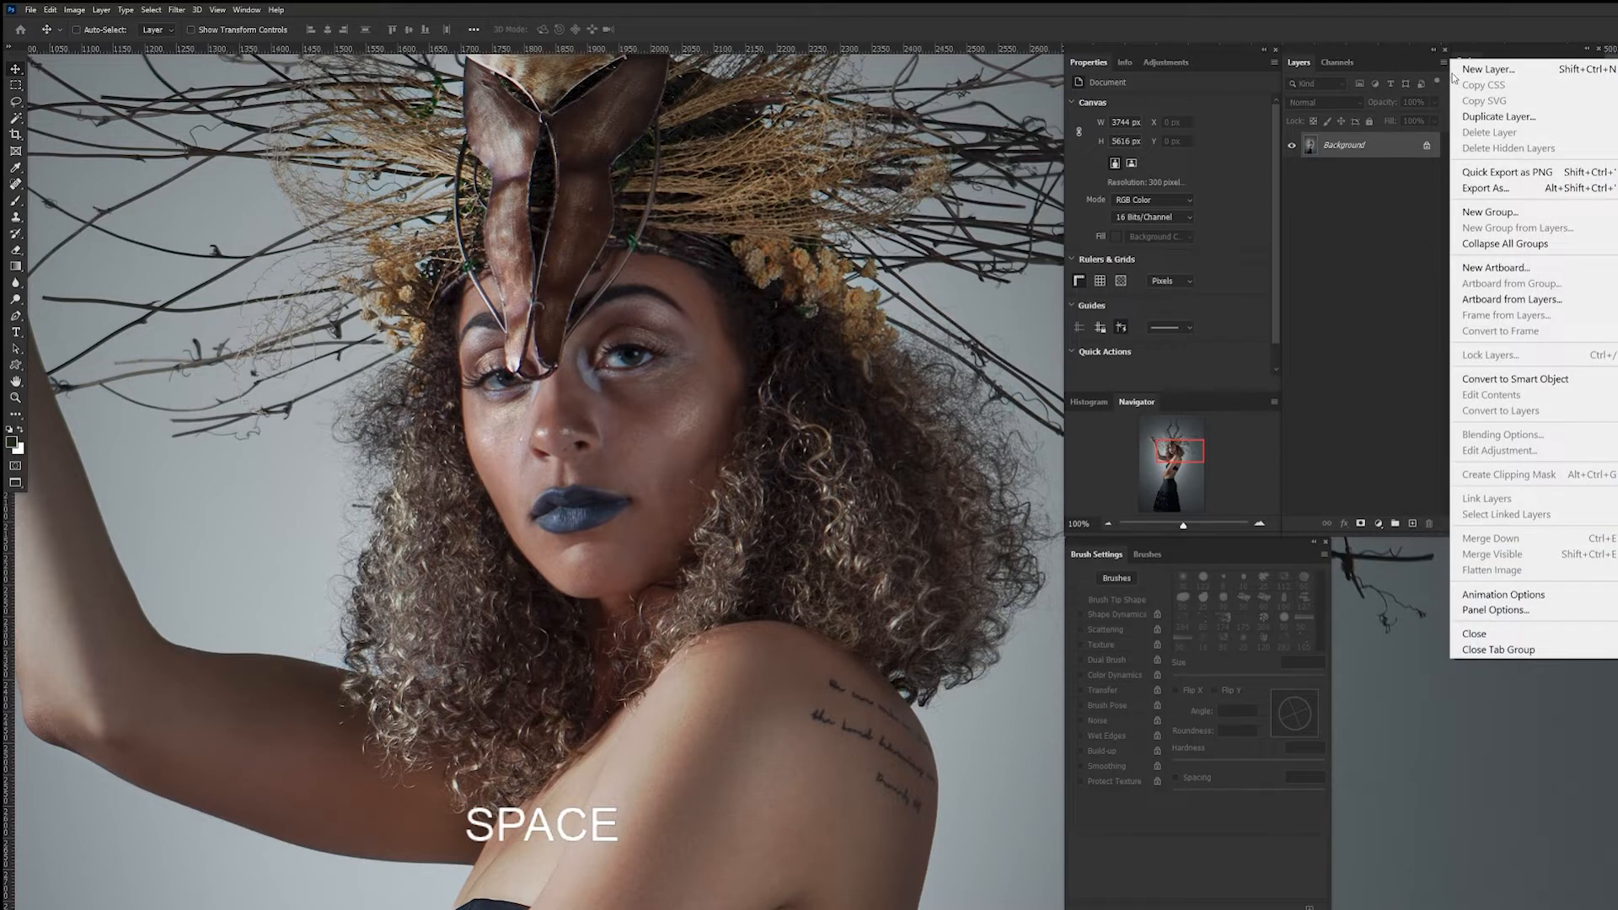
click(1498, 74)
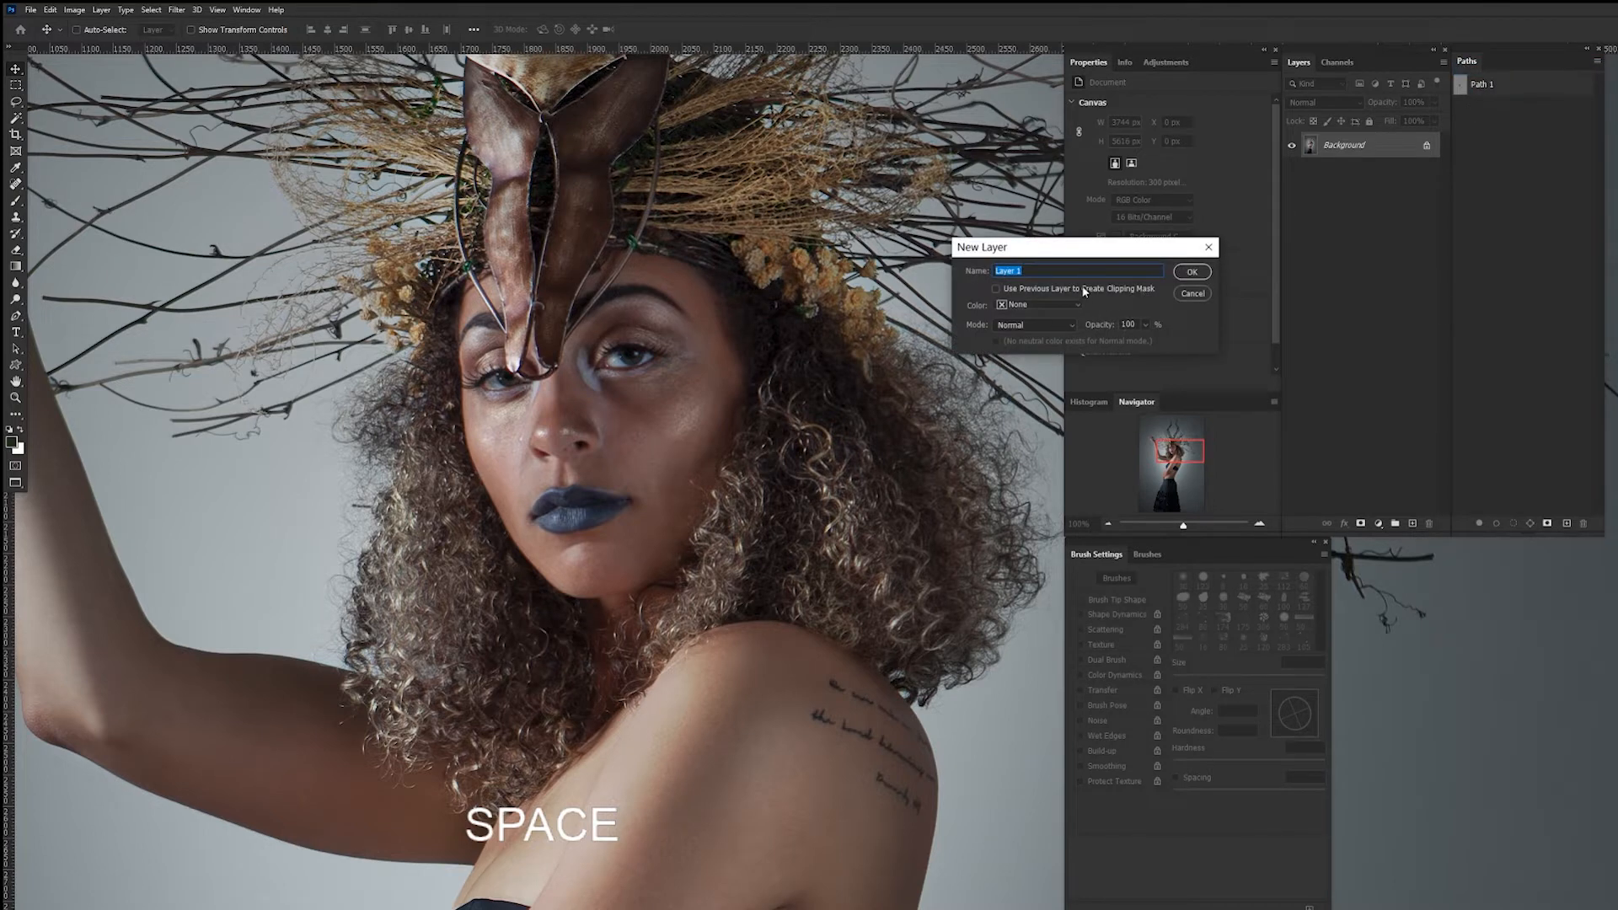
text(o)
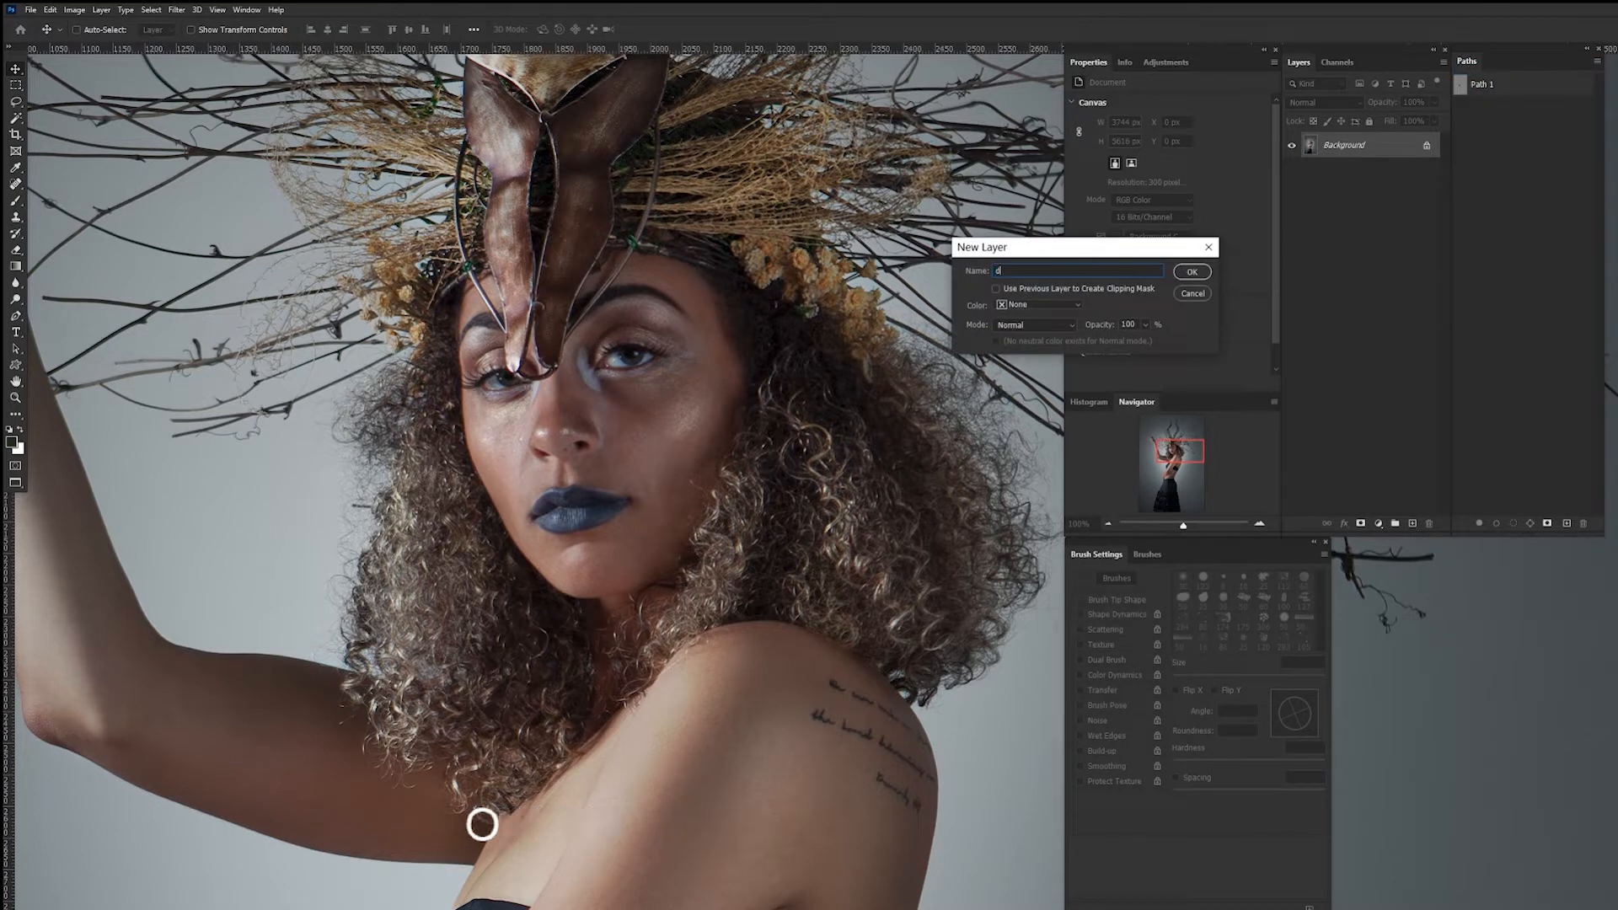
text(dge and )
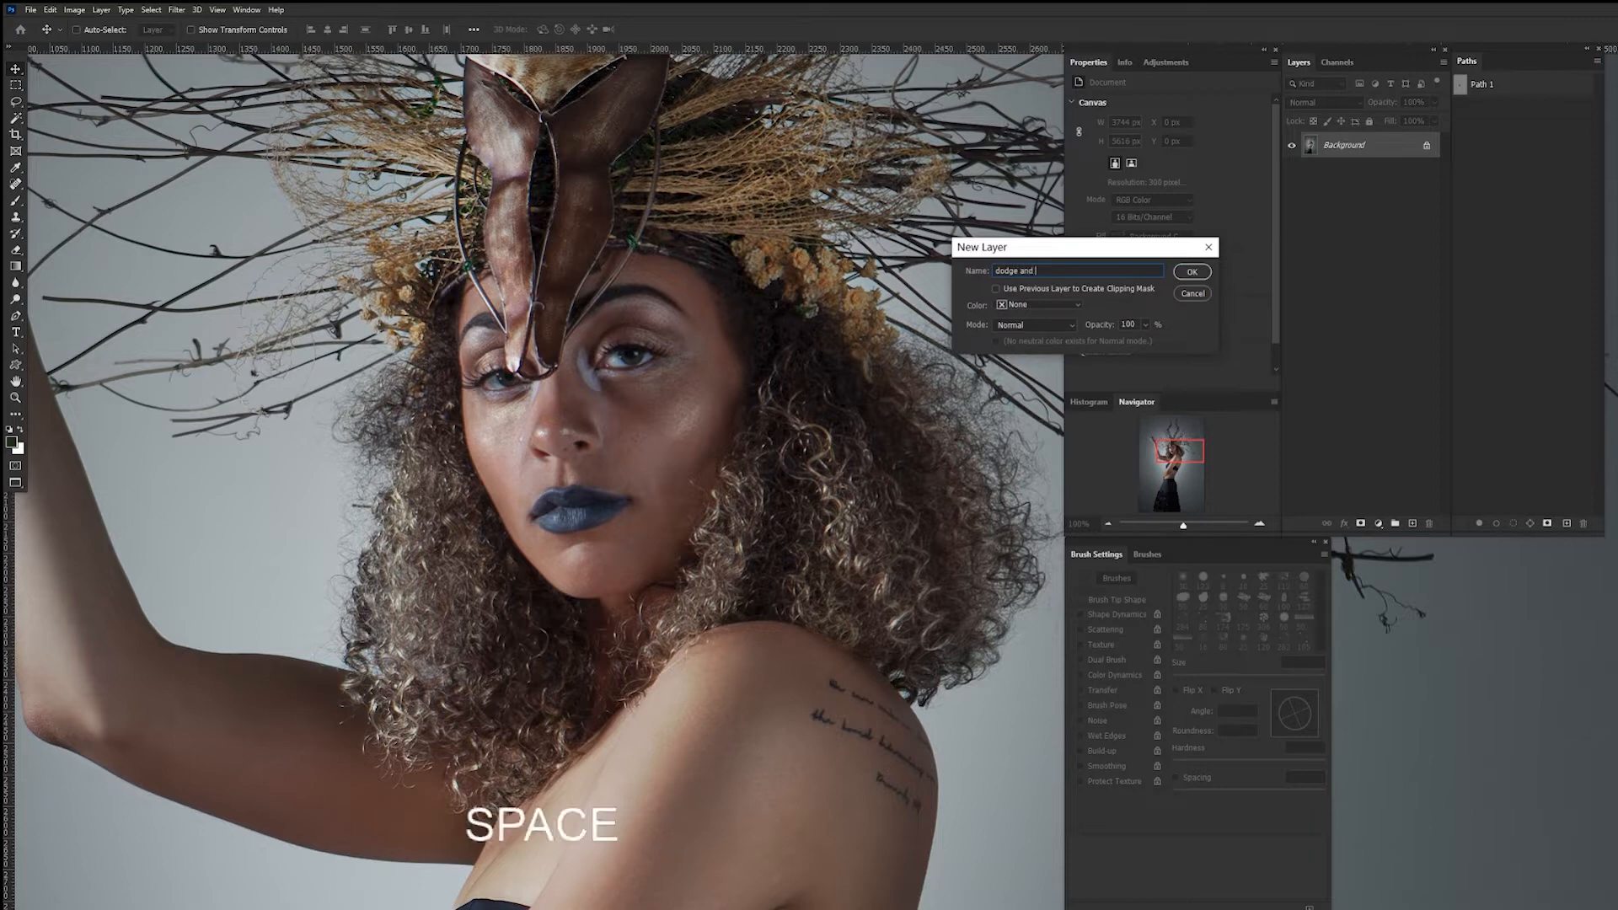
text(burn)
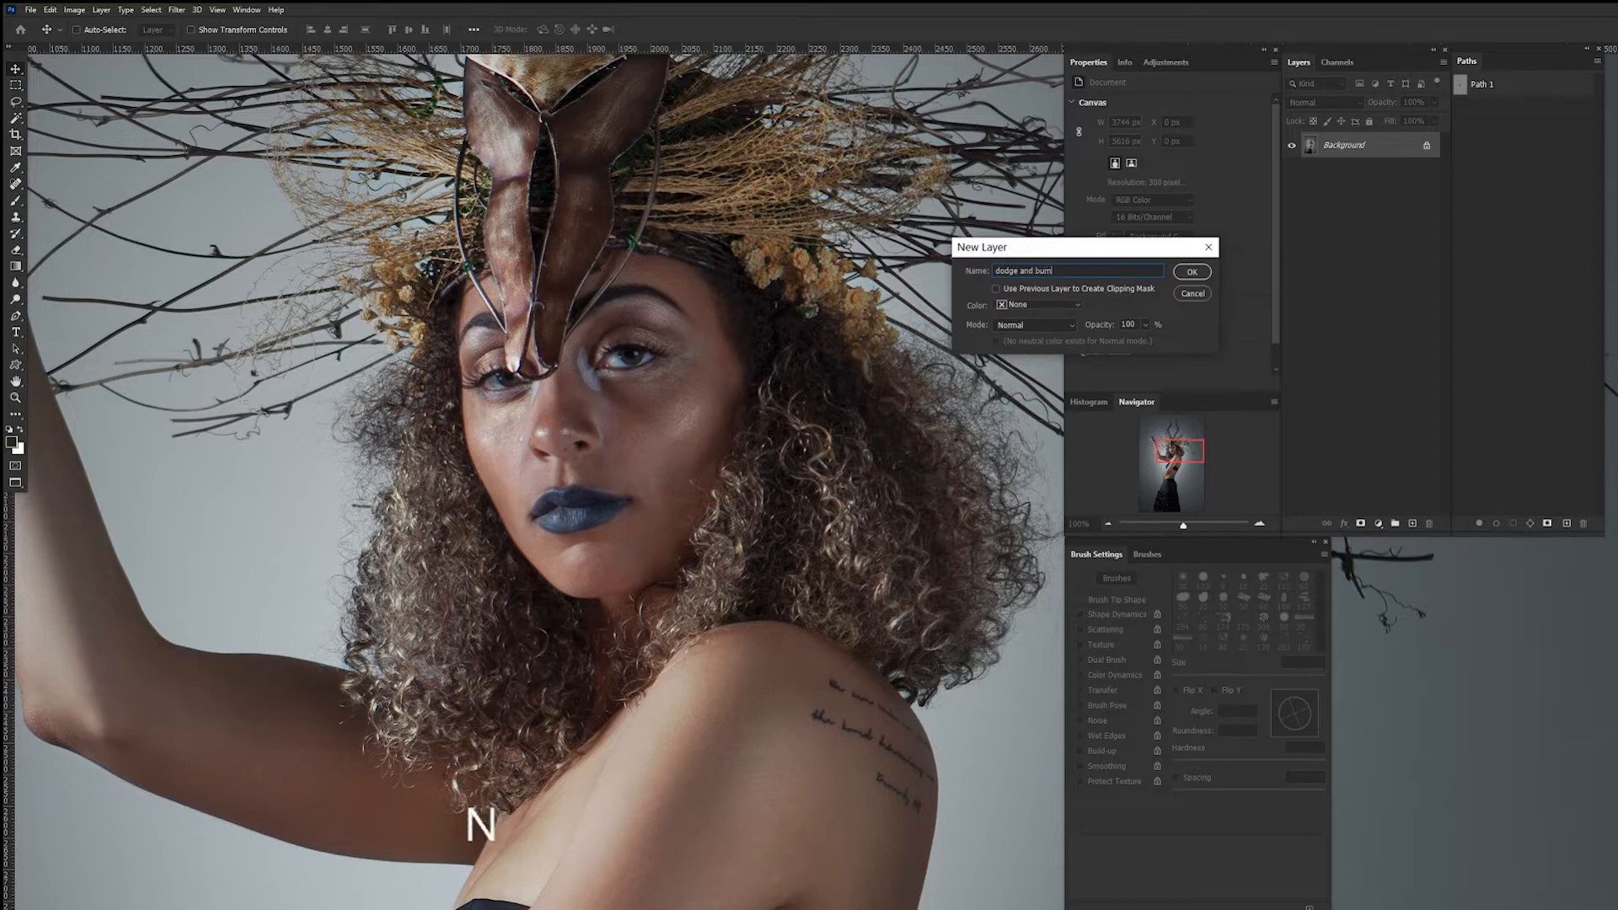
Set the new layer's mode to Overlay, fill it with the overlay-neutral color, and create it.
click(1067, 329)
click(1045, 502)
click(996, 341)
click(1192, 273)
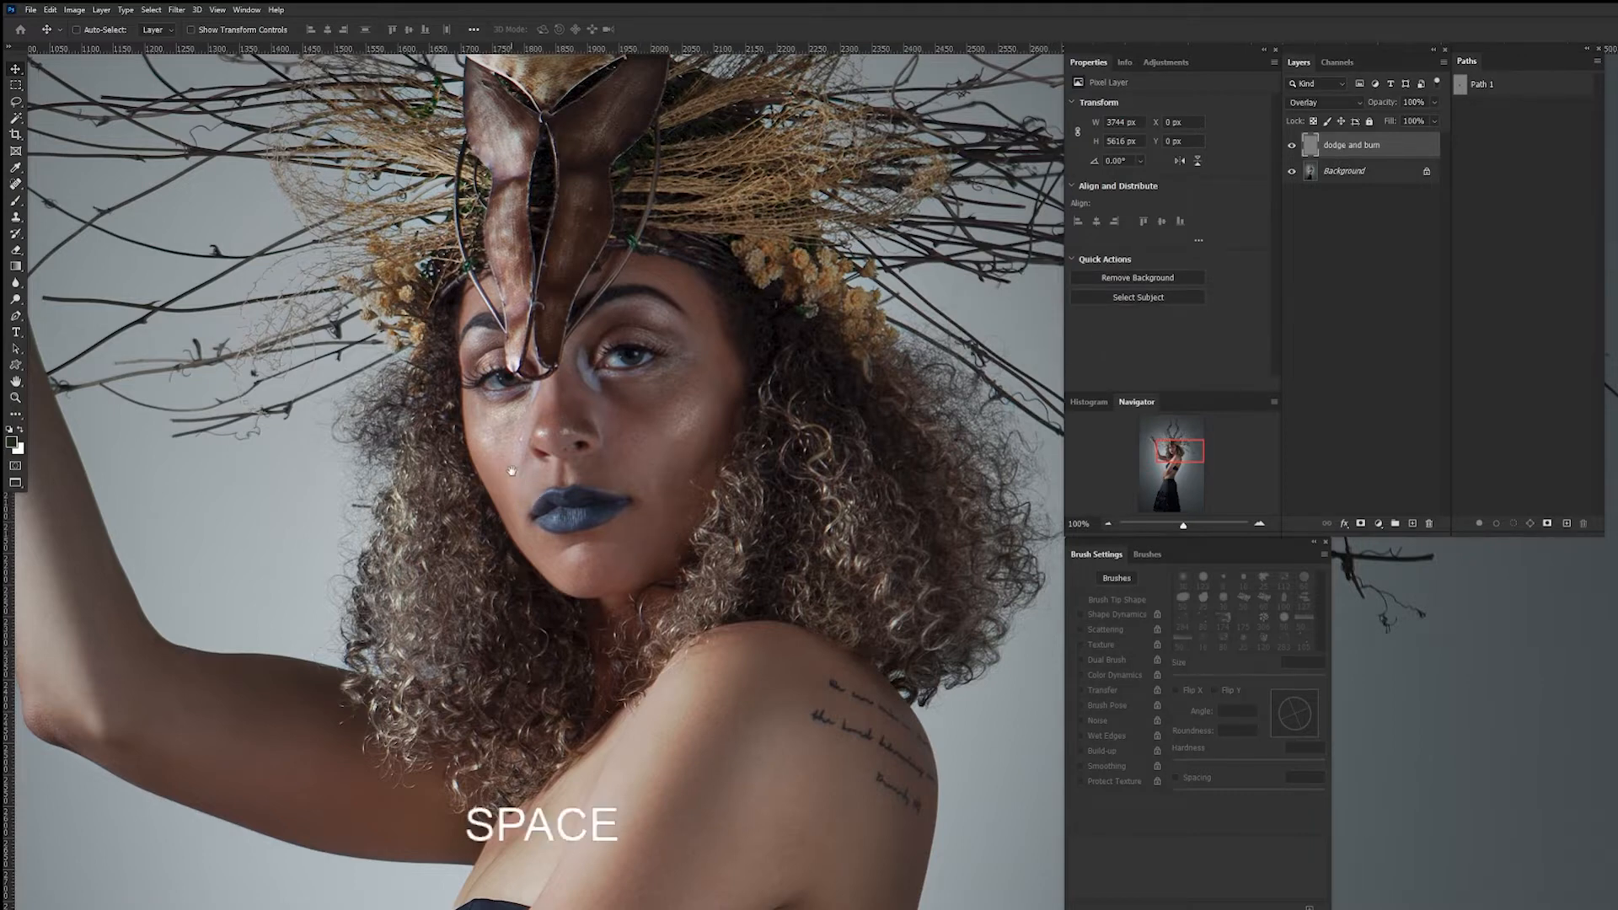
Activate the Brush tool with 10% opacity and 12% flow, and turn off pressure control for opacity.
drag(572, 498, 656, 472)
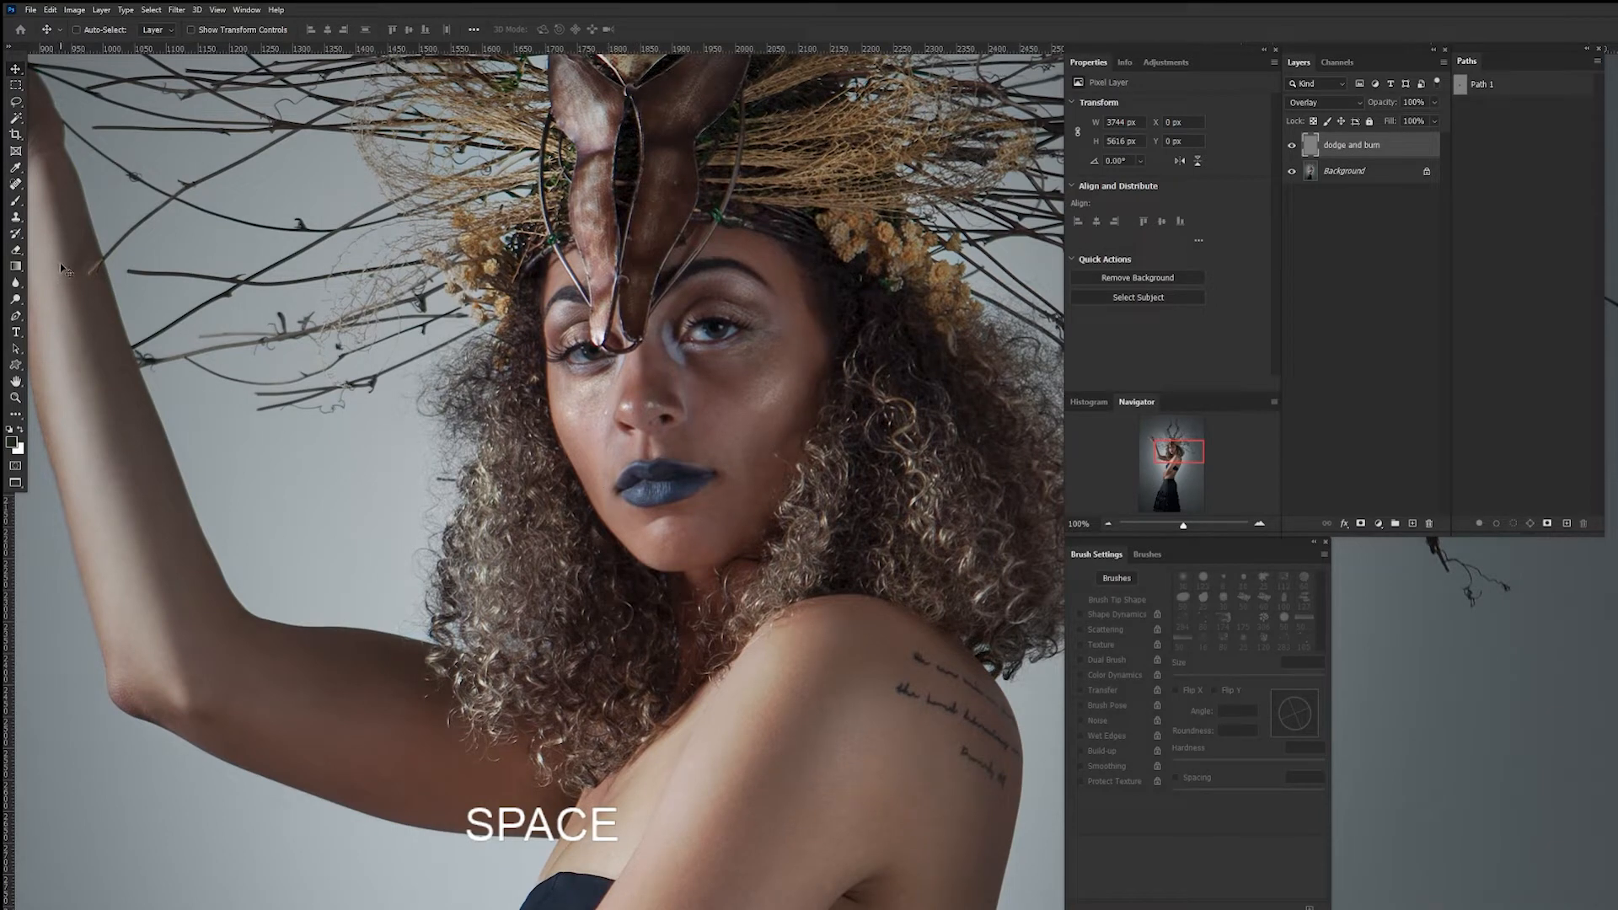
key(b)
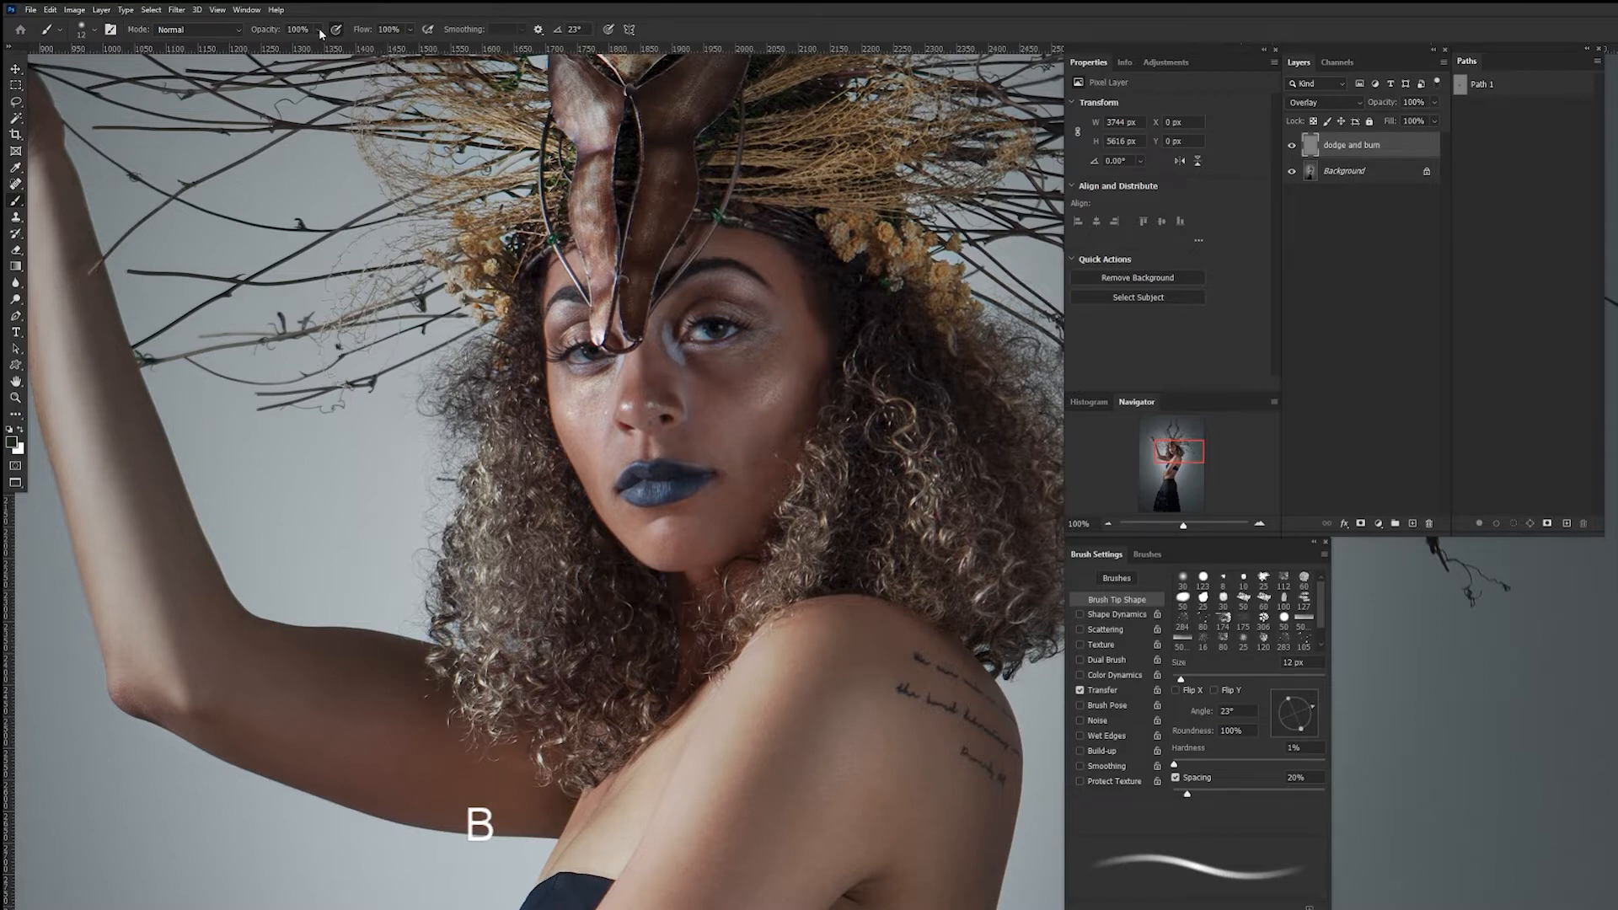
key(1)
click(336, 30)
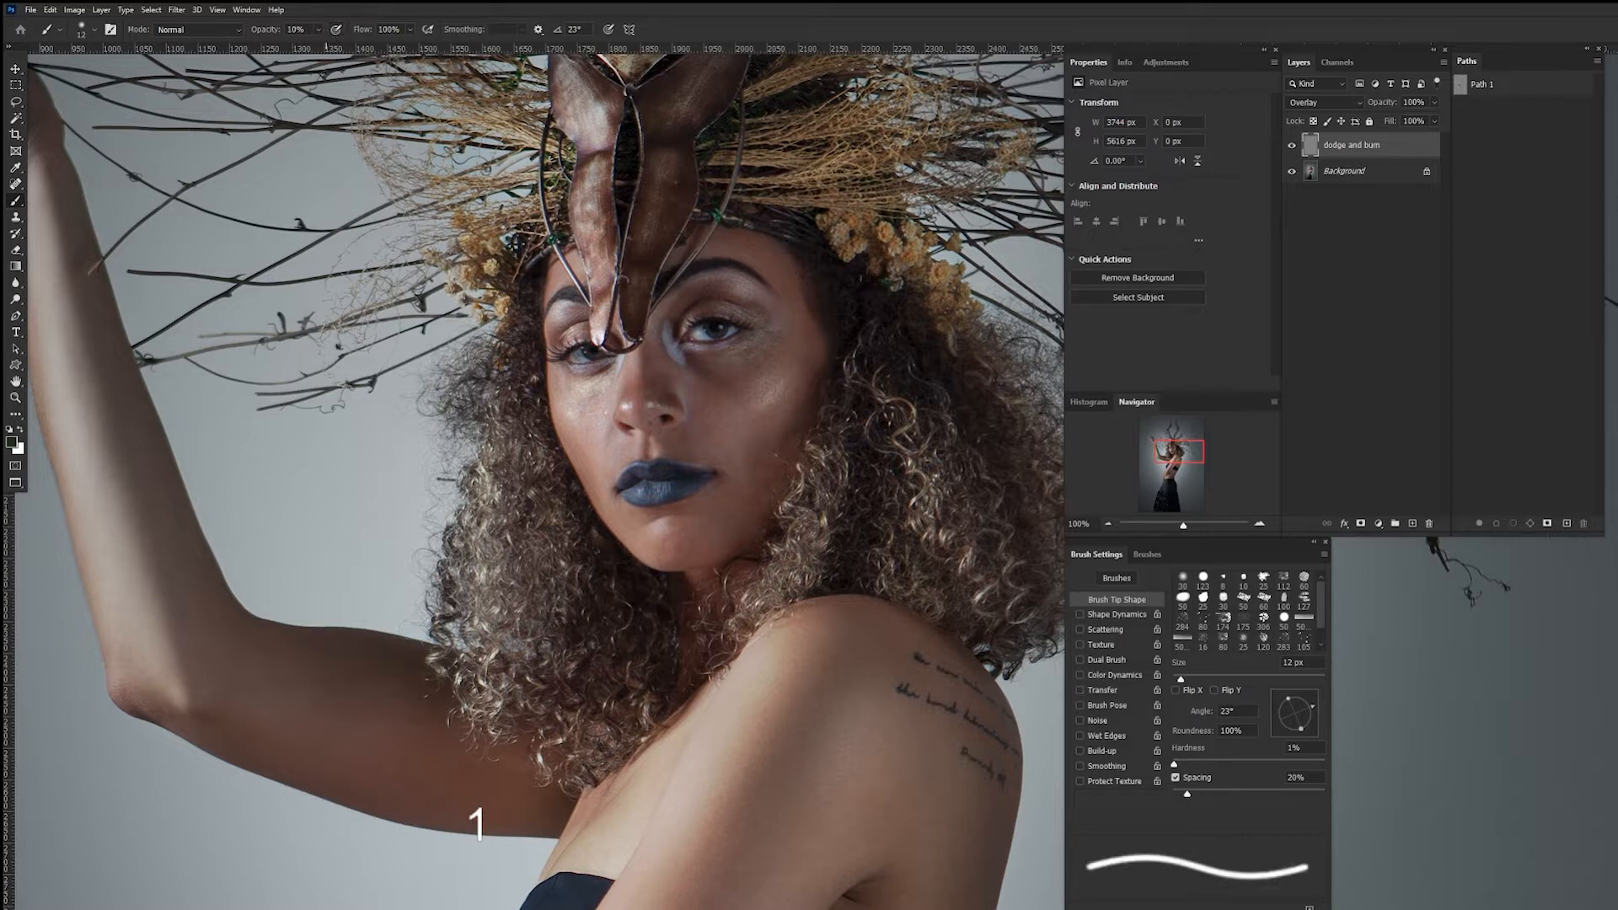
click(410, 29)
drag(411, 45, 363, 55)
Make white the foreground color and resize the brush over the cheek to 26 px with 0% hardness.
key(d)
key(x)
key(alt)
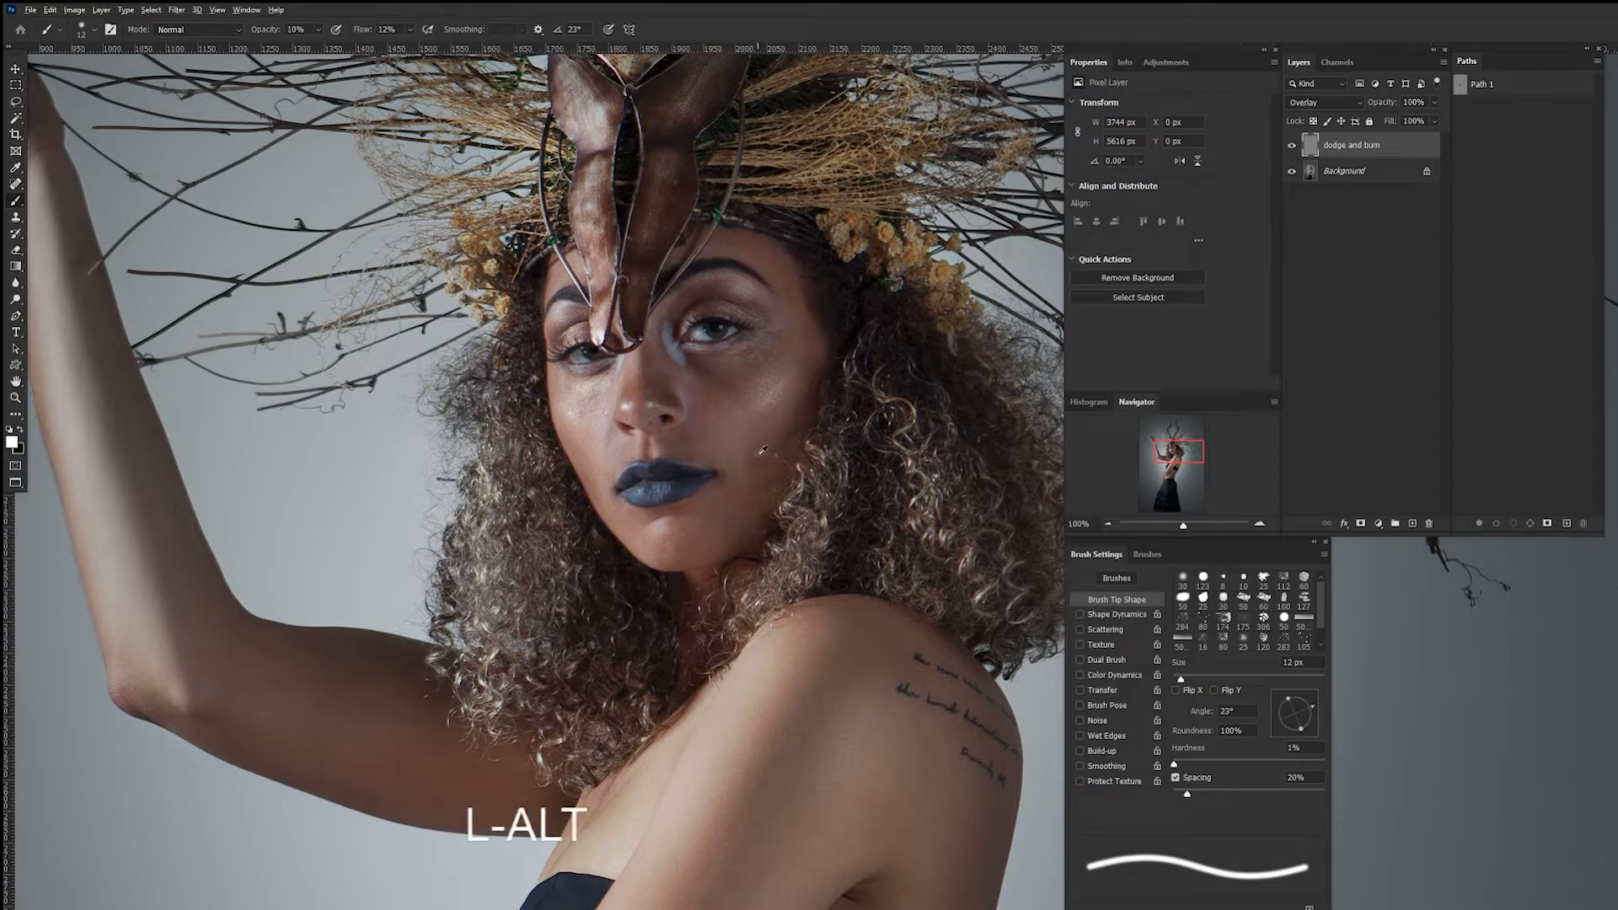
mouse_move(766, 387)
mouse_down()
mouse_move(772, 351)
mouse_move(800, 347)
mouse_up()
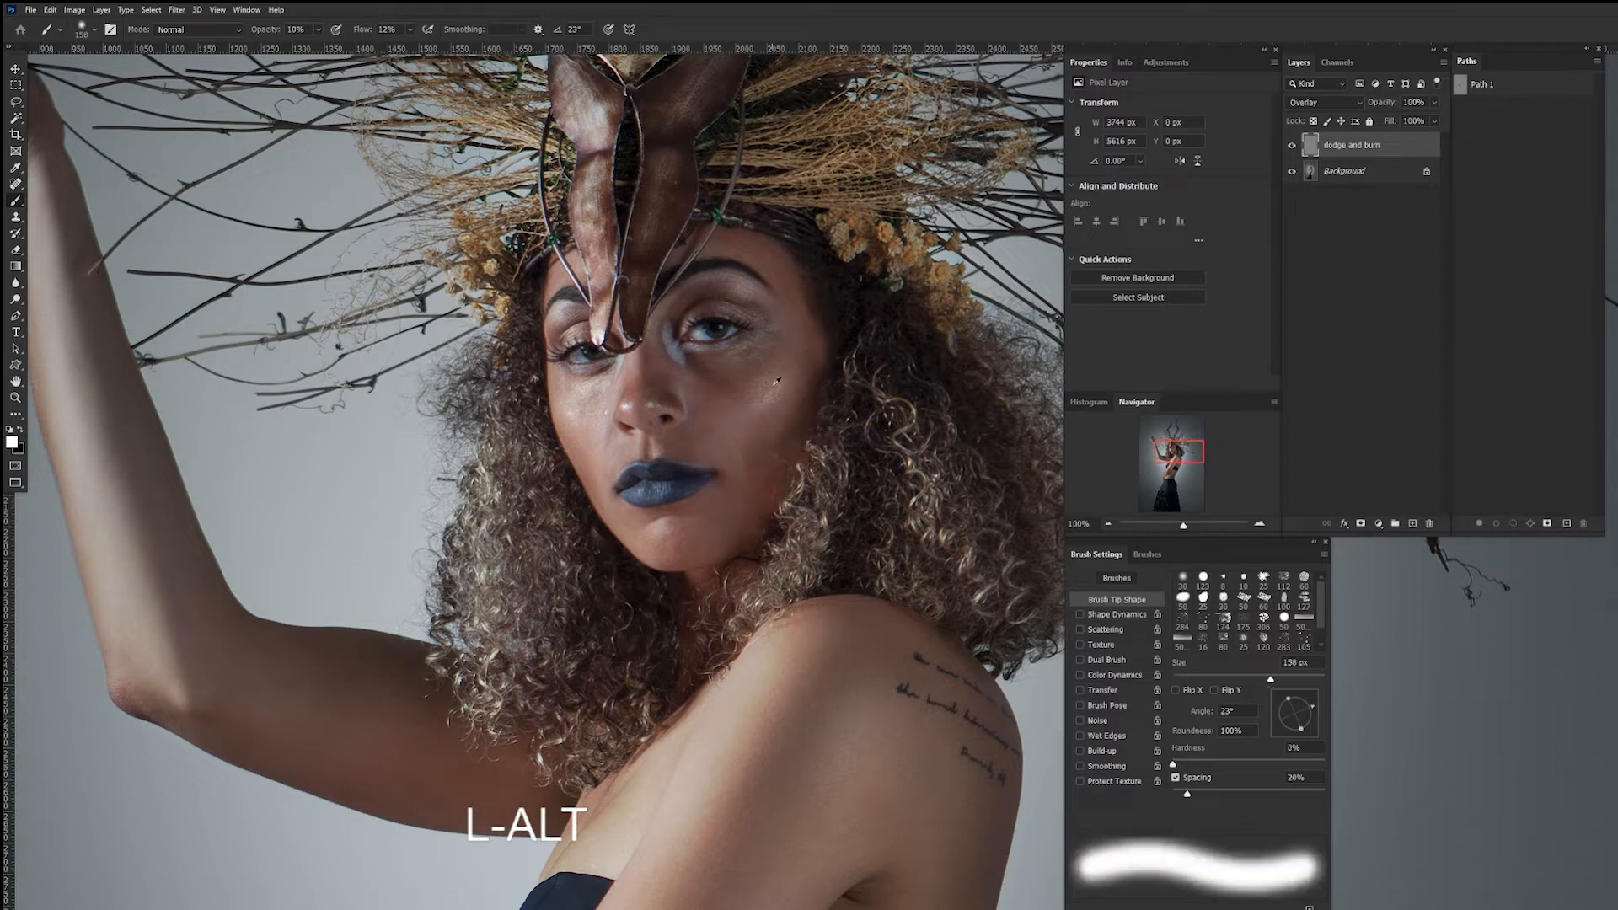
drag(760, 406, 708, 396)
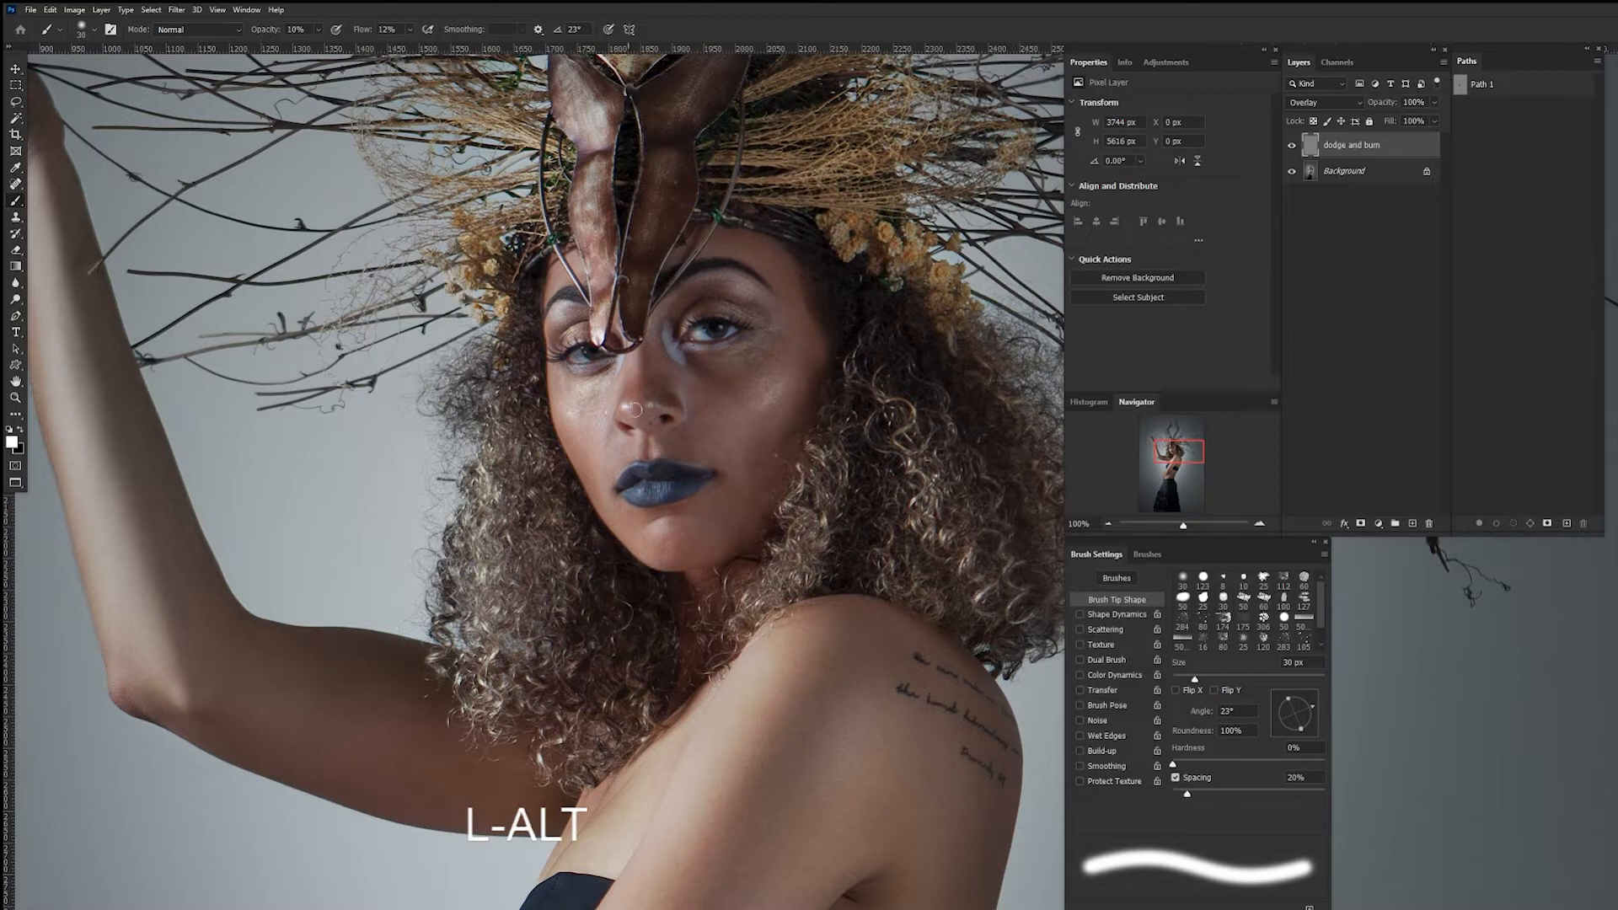
drag(713, 402, 733, 388)
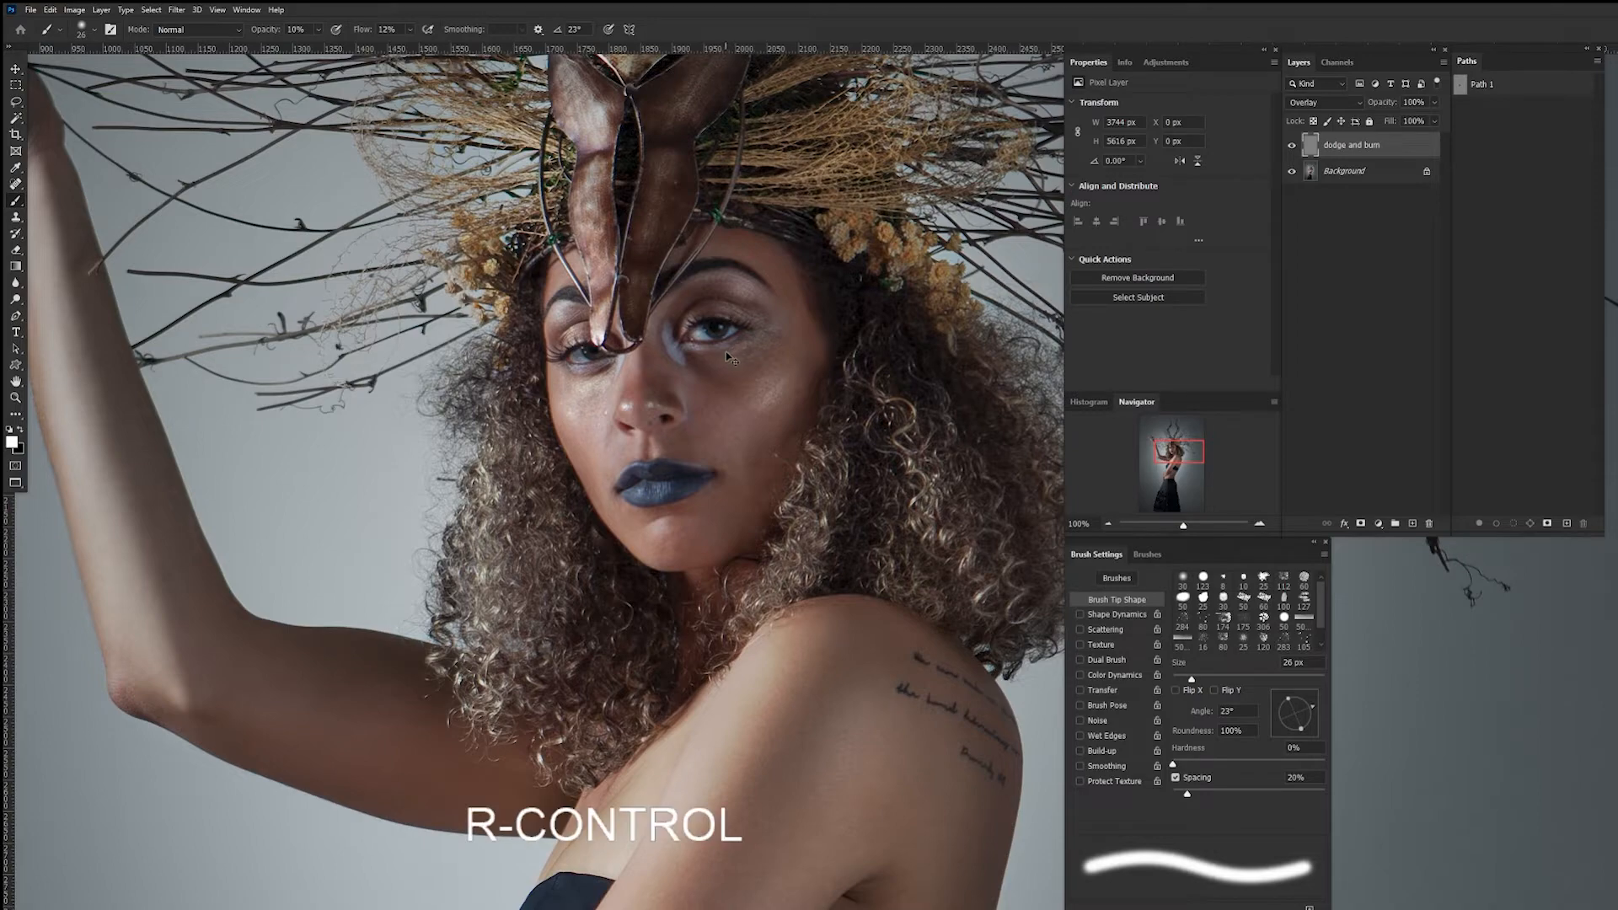
Reduce the brush to 8 px for dodging the dark patches on the model's left upper eyelid.
key(ctrl+plus)
drag(532, 421, 906, 590)
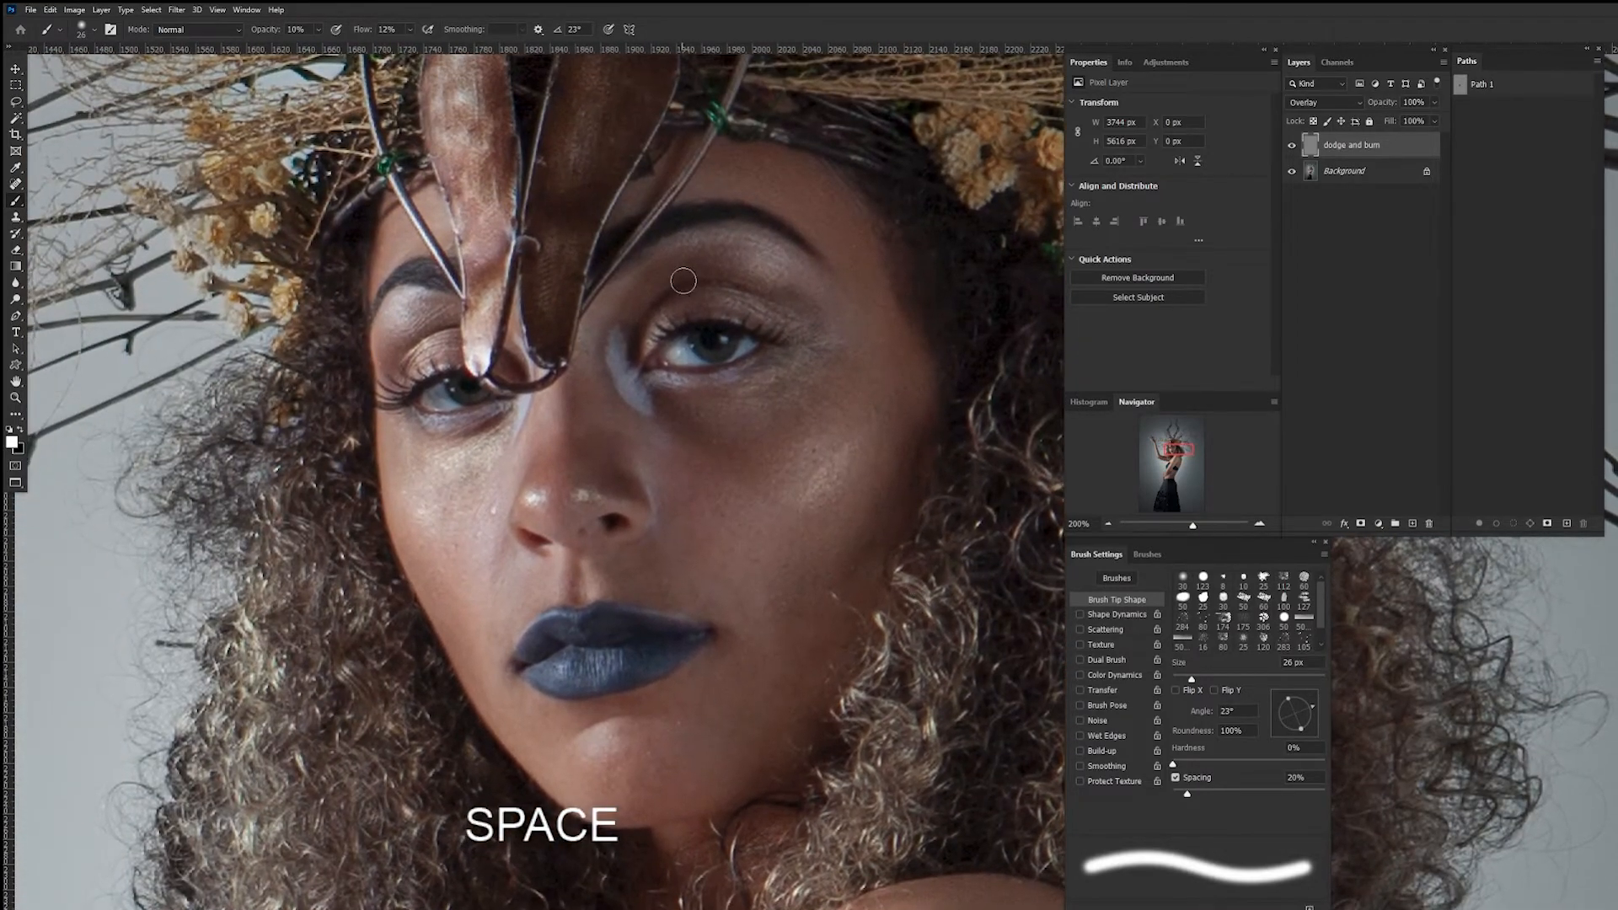
drag(704, 270, 695, 285)
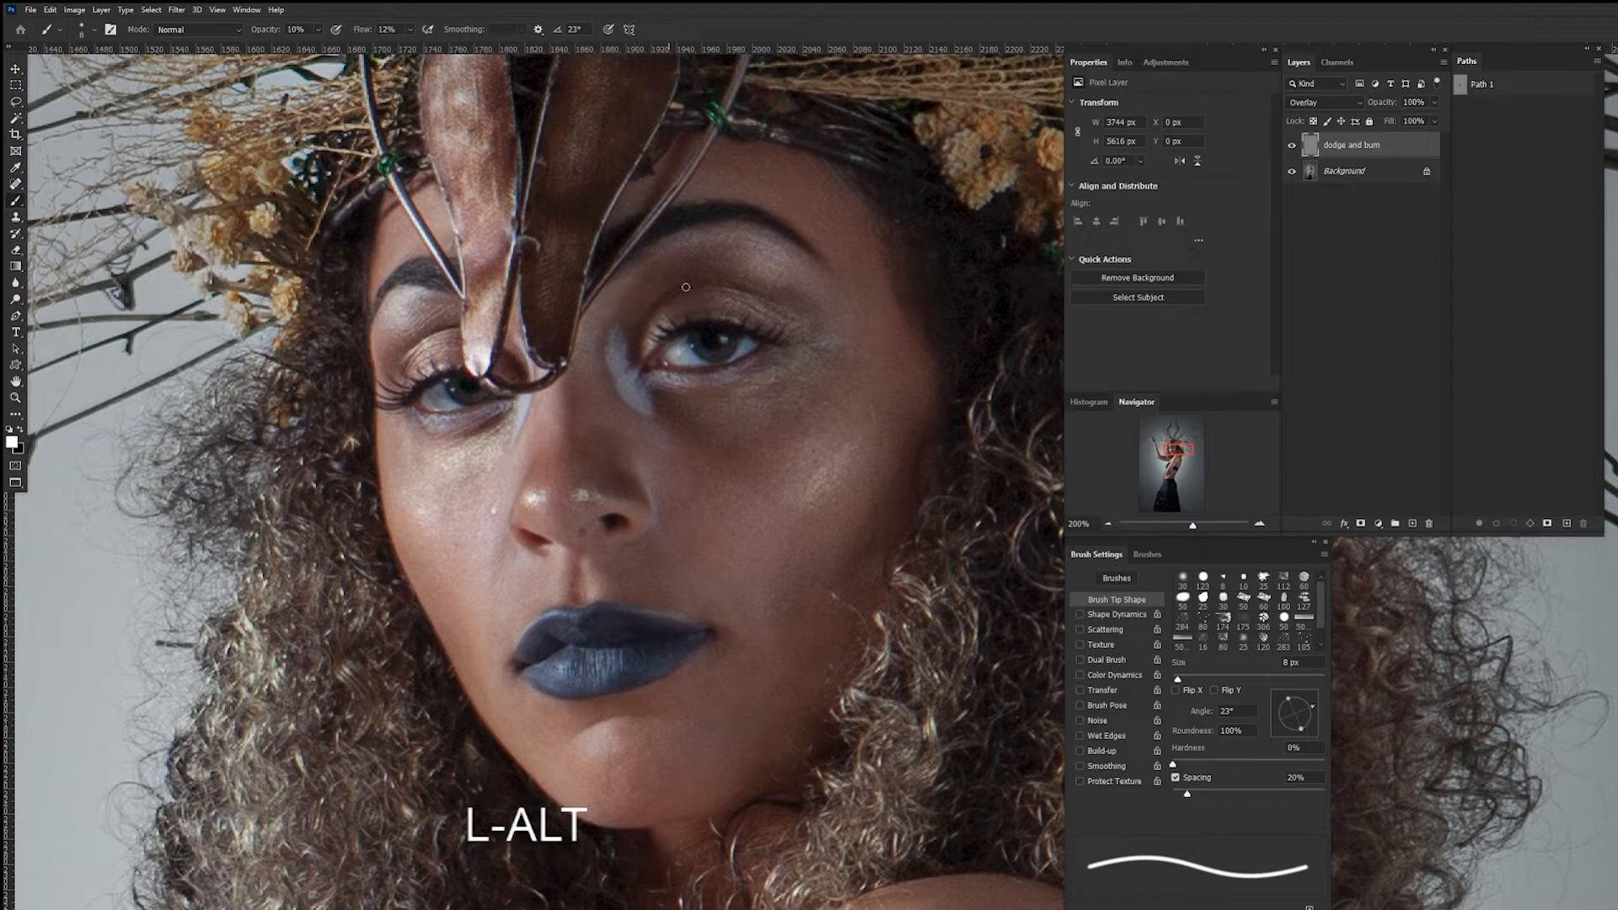
Examine the skin on the face for uneven light and dark patches, both close up and from farther away.
key(ctrl+minus)
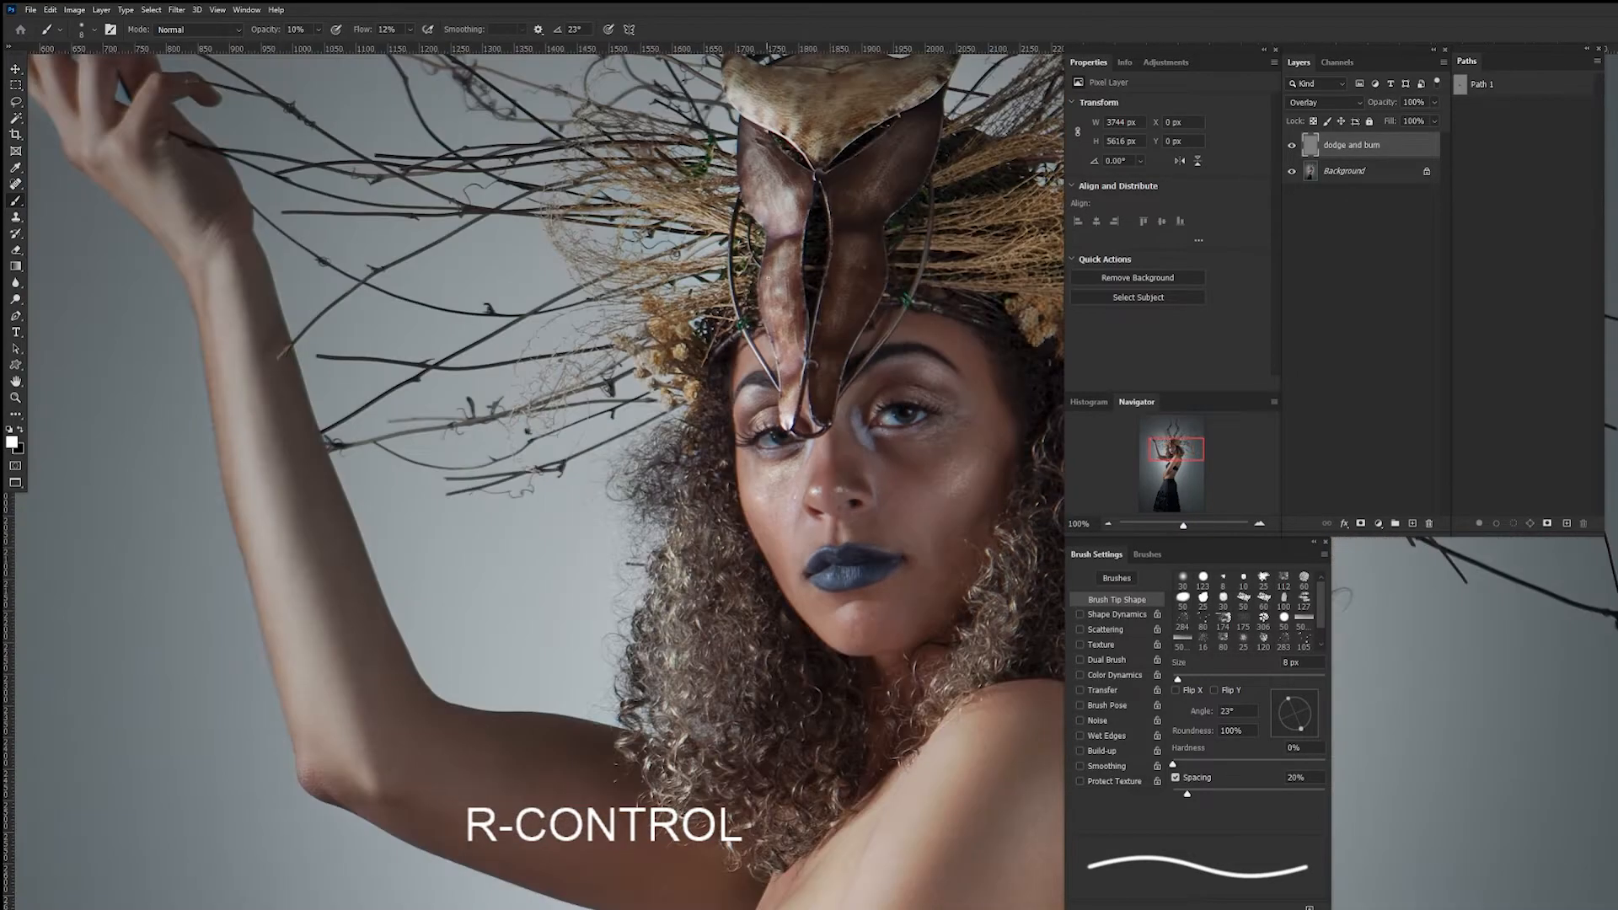
drag(806, 392, 563, 359)
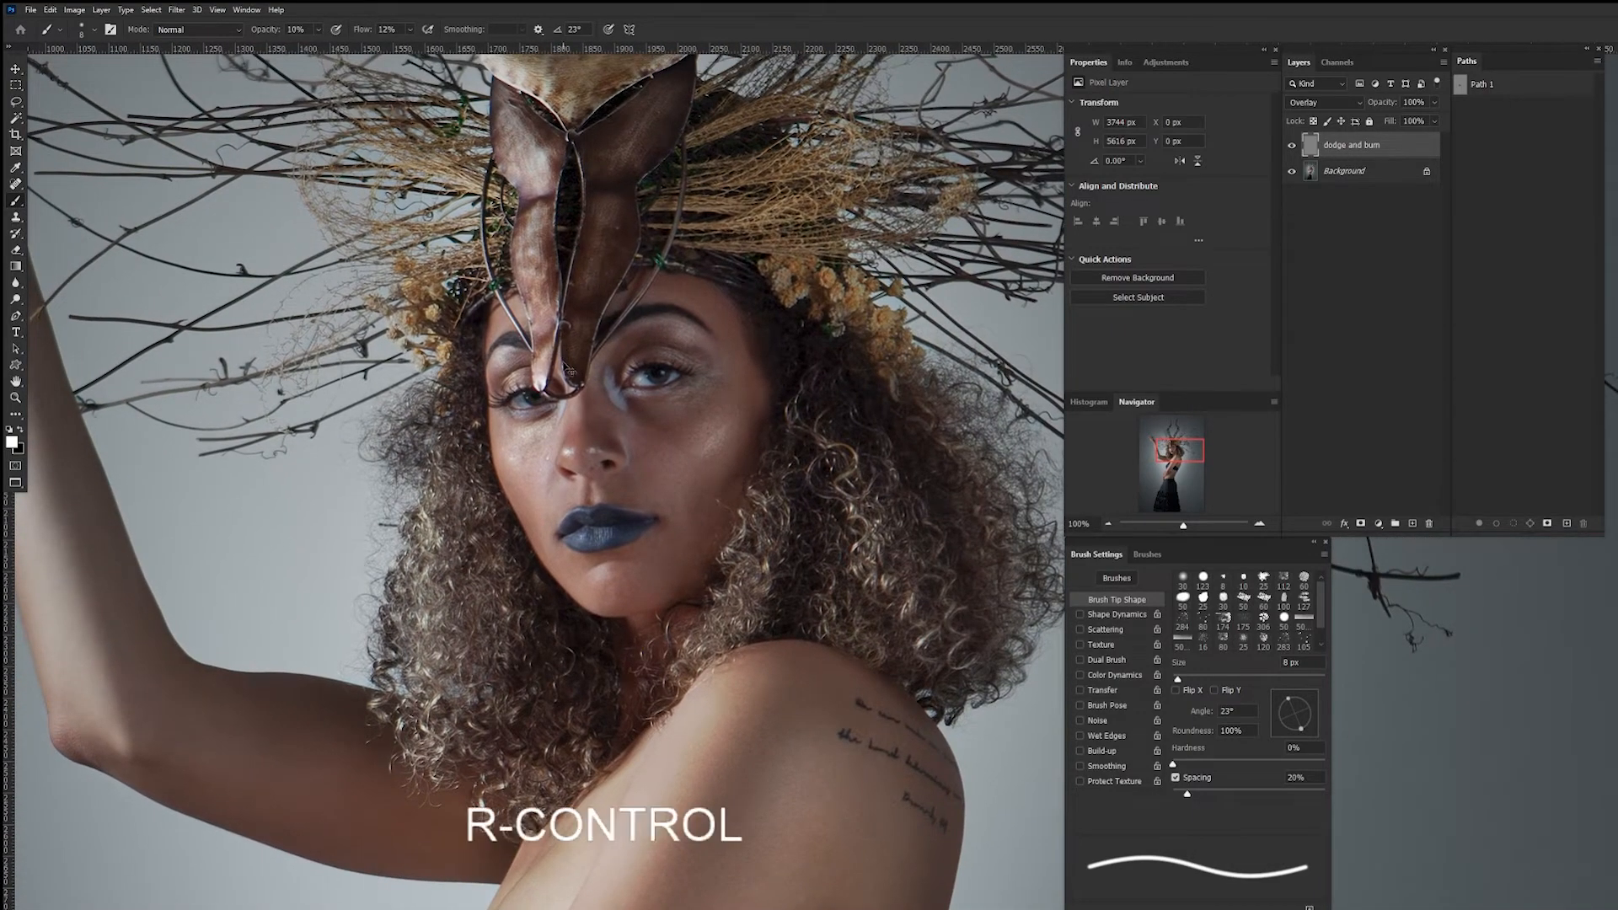
key(ctrl+plus)
drag(445, 413, 814, 443)
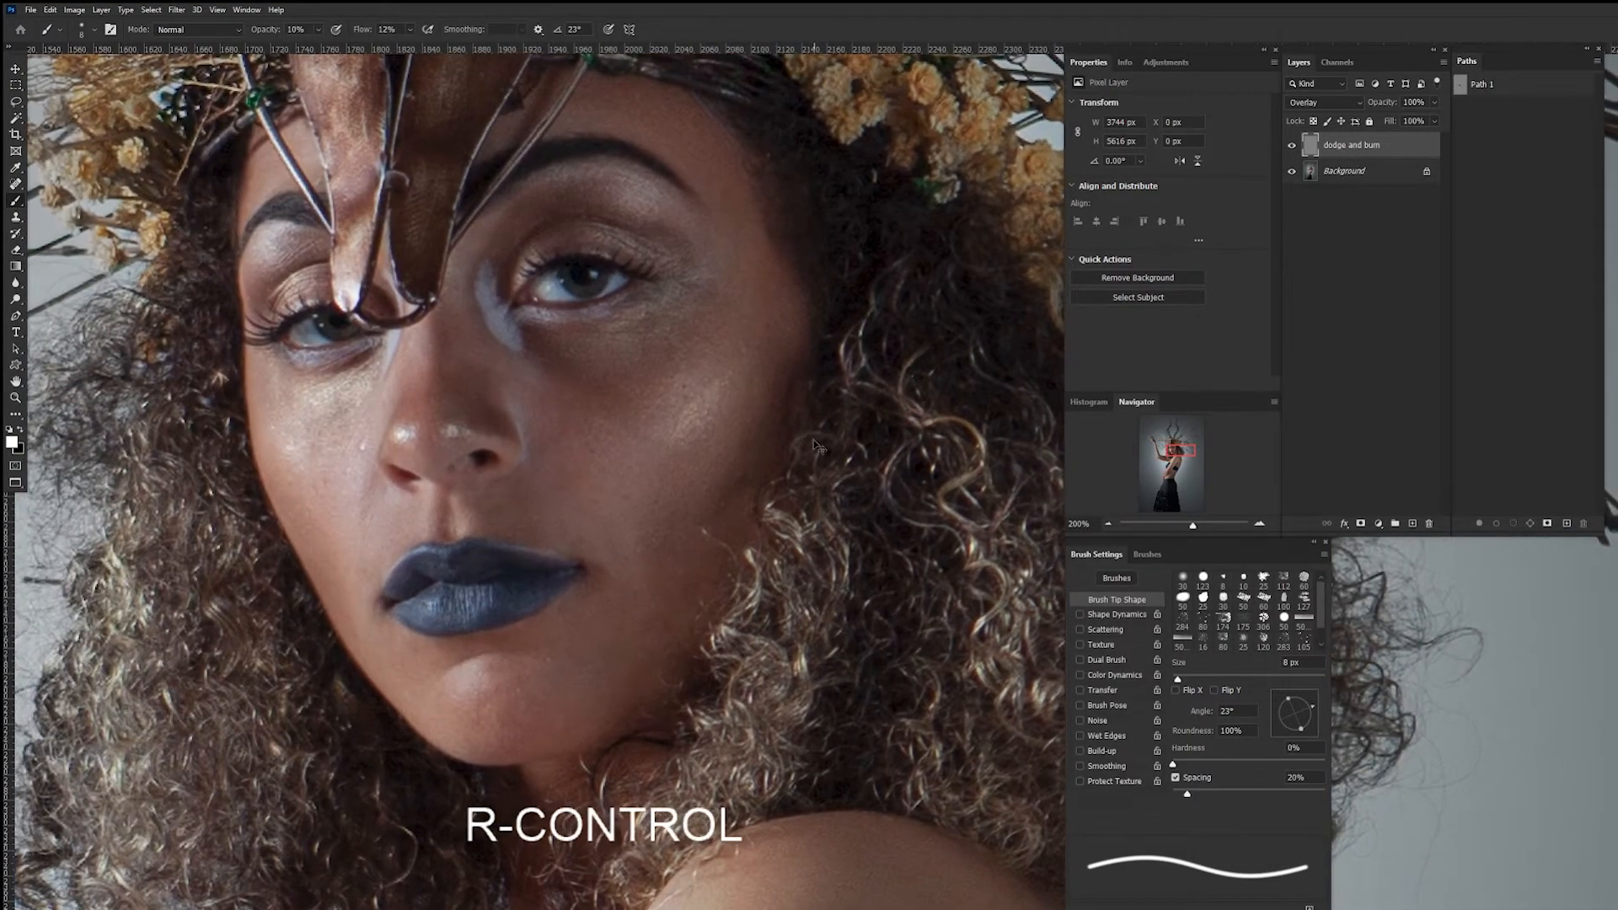
key(ctrl+plus)
mouse_move(523, 433)
mouse_down()
mouse_move(859, 480)
mouse_move(463, 419)
mouse_up()
key(ctrl+minus)
key(ctrl+minus)
Try different soft brush sizes over the skin below the model's left eye and settle on 16 px.
alt+drag(601, 386, 605, 385)
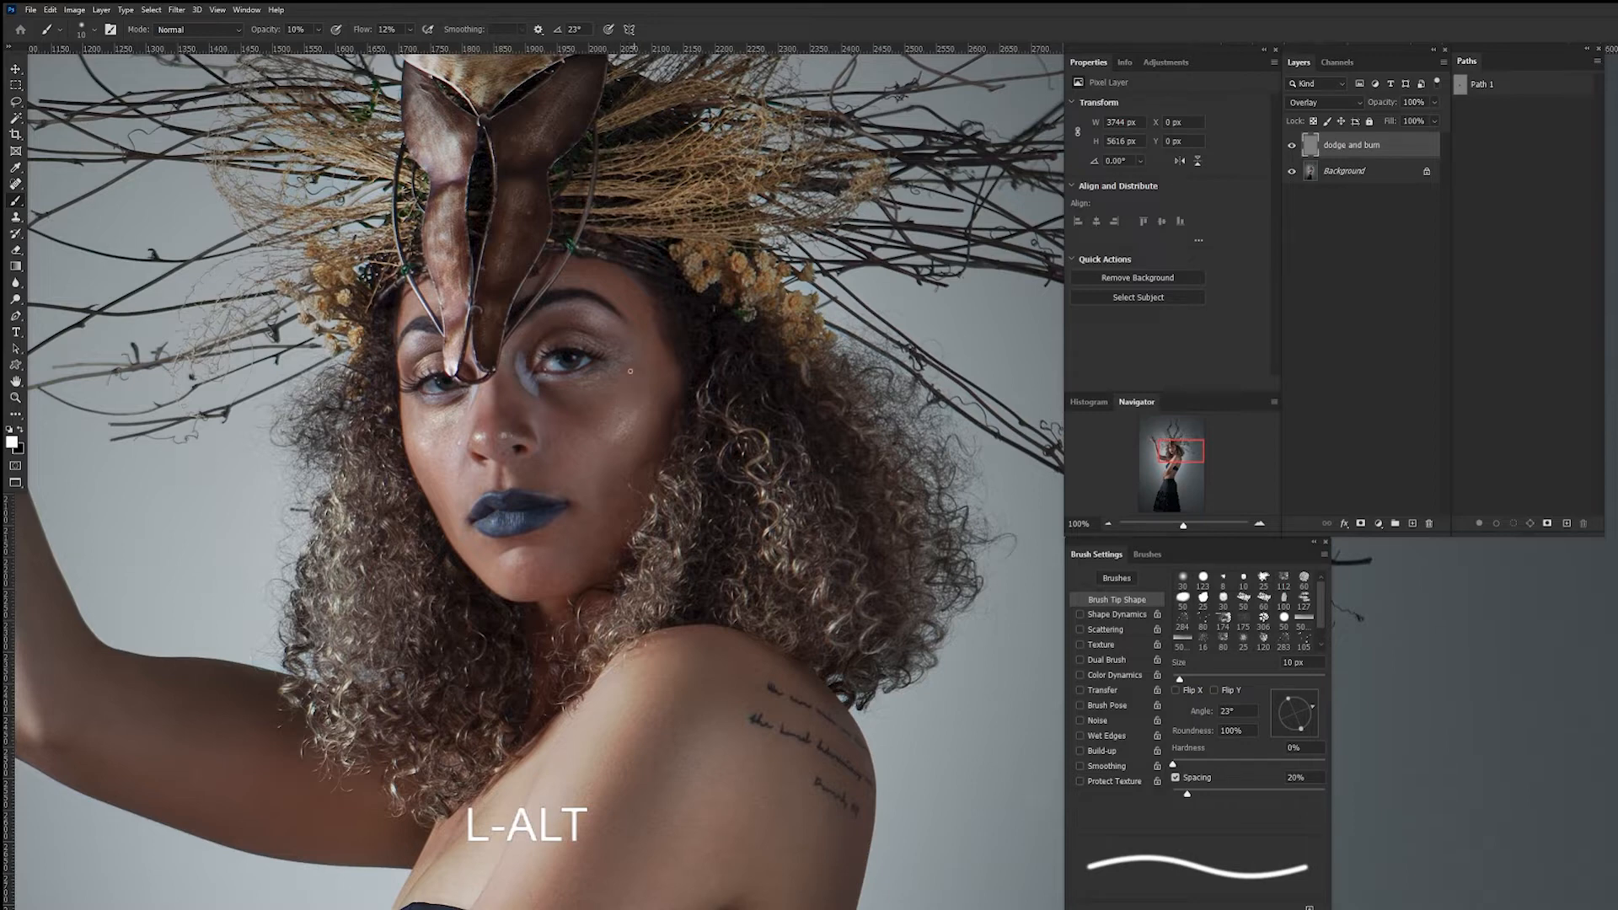
mouse_move(602, 464)
mouse_down()
mouse_move(770, 413)
mouse_move(770, 370)
mouse_up()
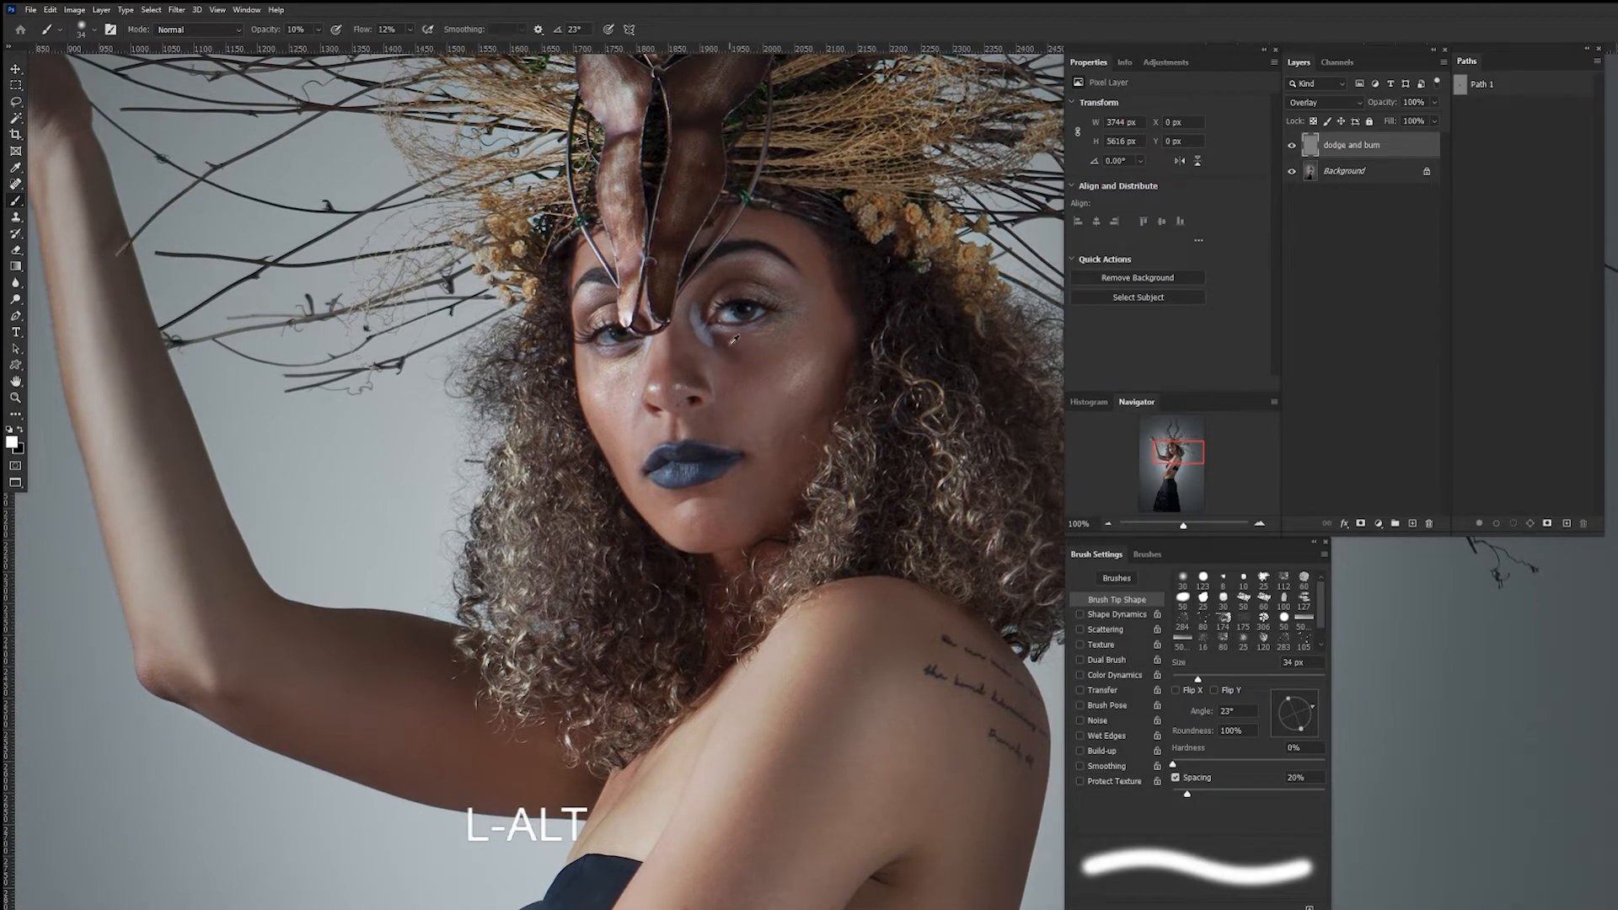
drag(745, 354, 745, 355)
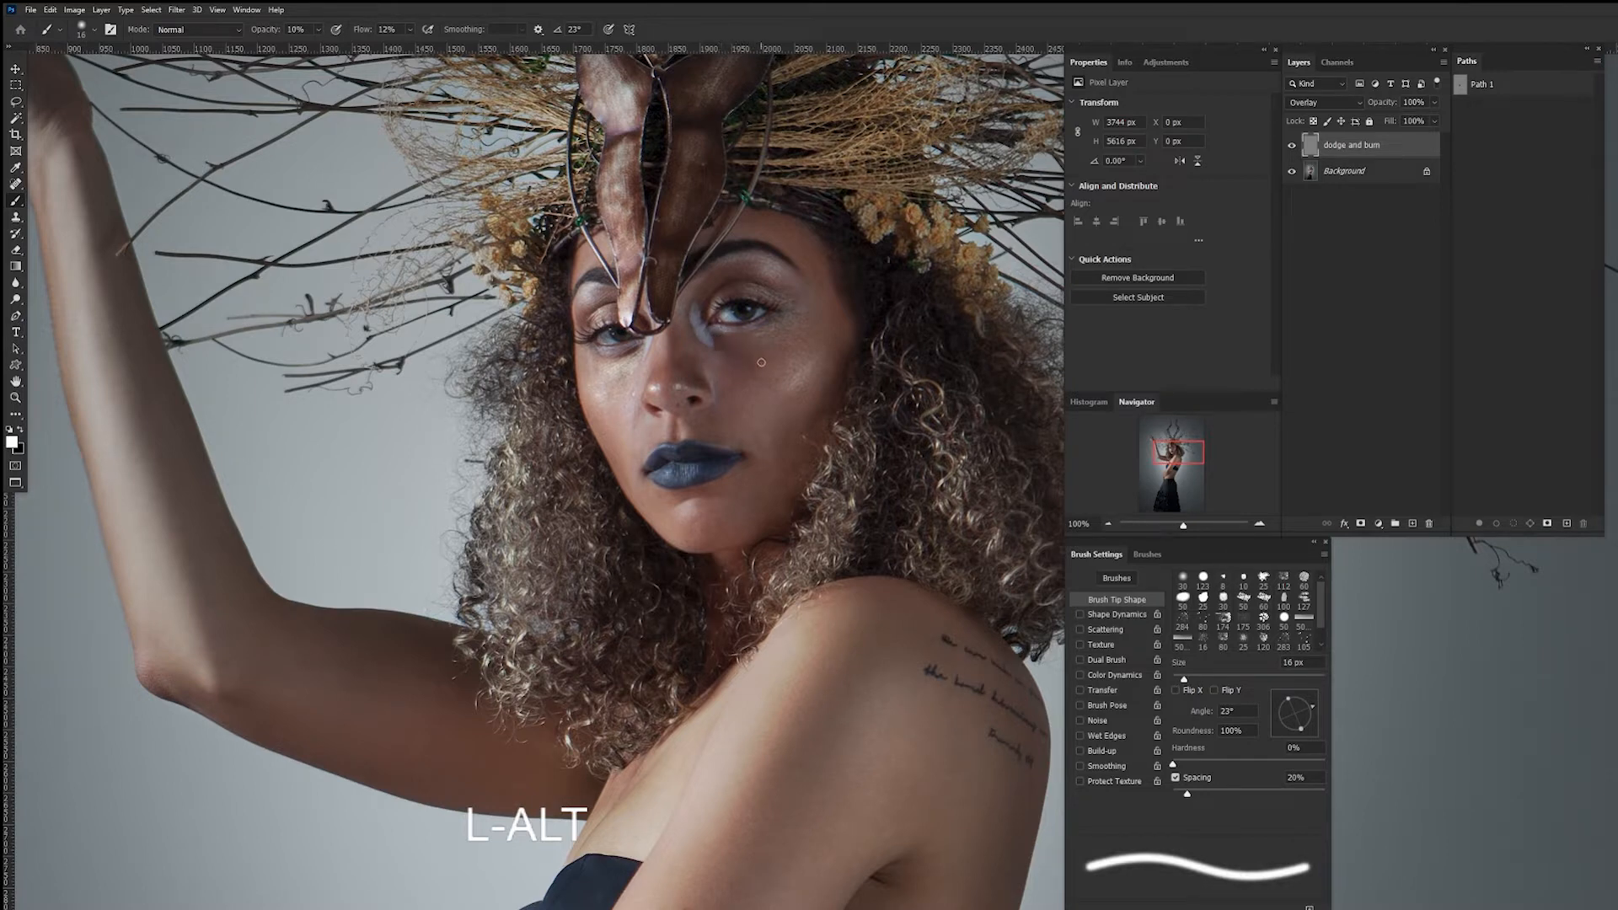
drag(731, 354, 767, 354)
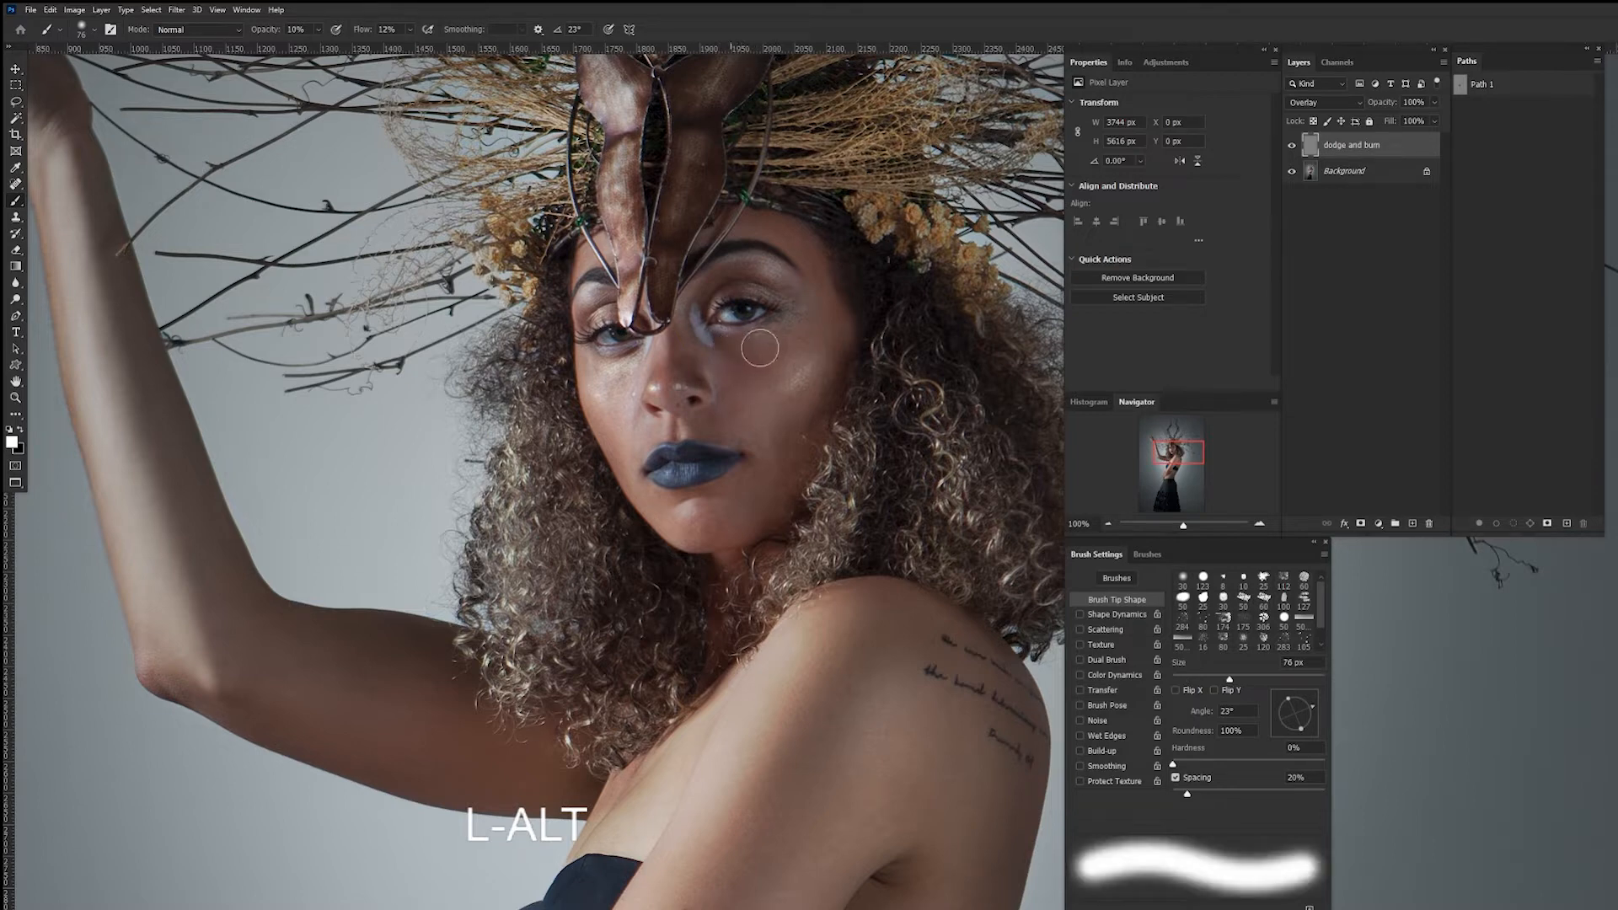
drag(718, 356, 696, 363)
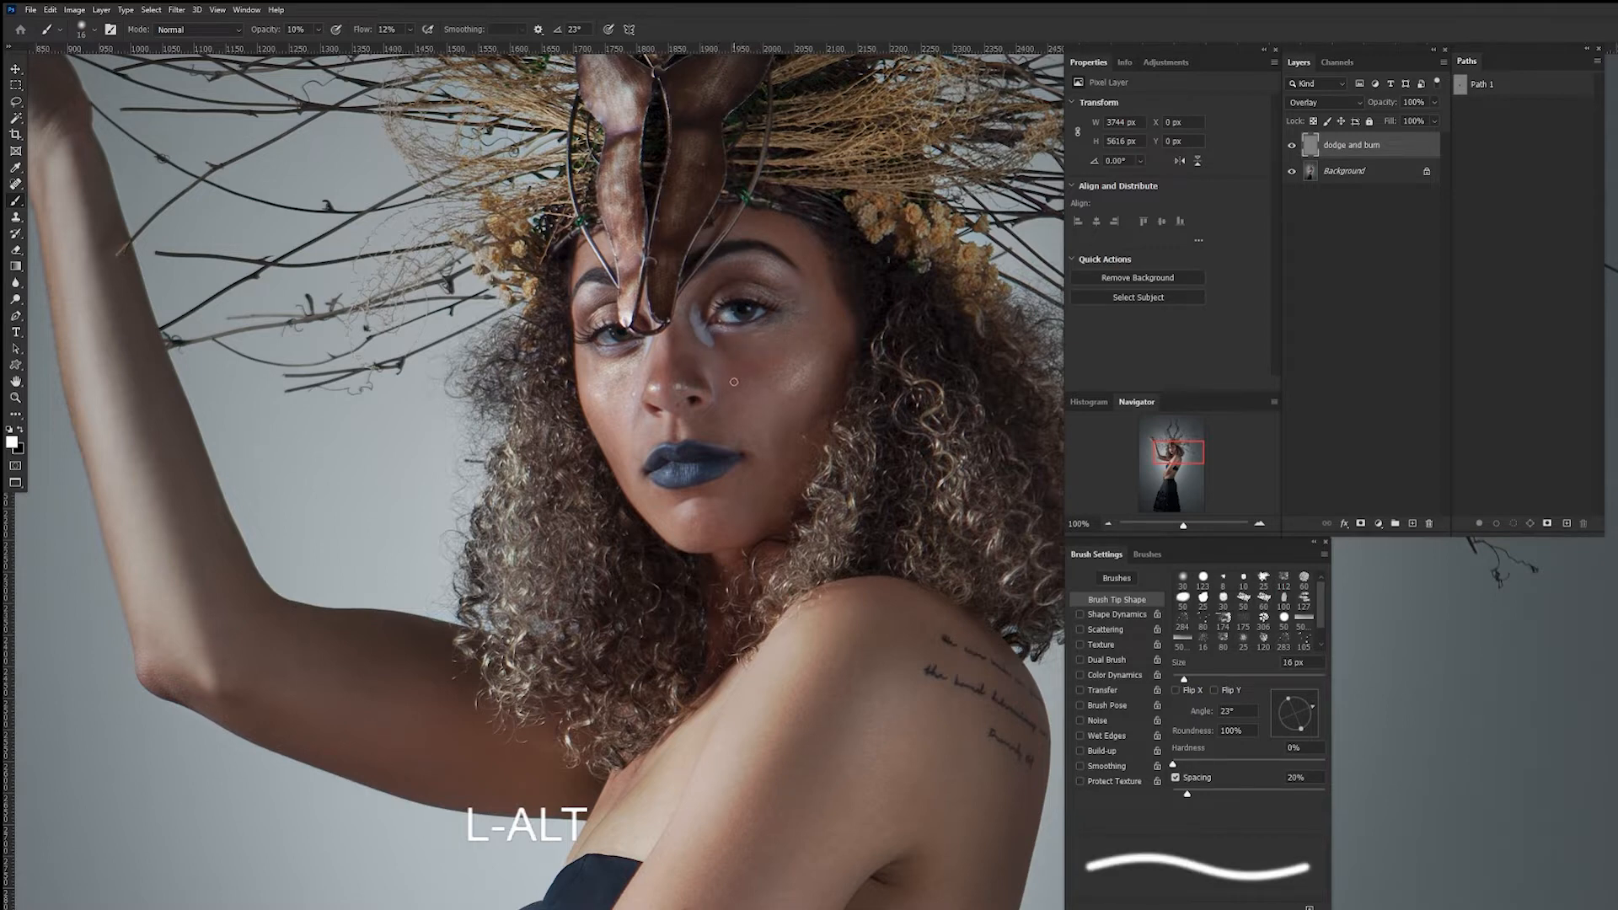
Undo the last brush stroke on the face and set the brush flow to 10%.
key(ctrl+z)
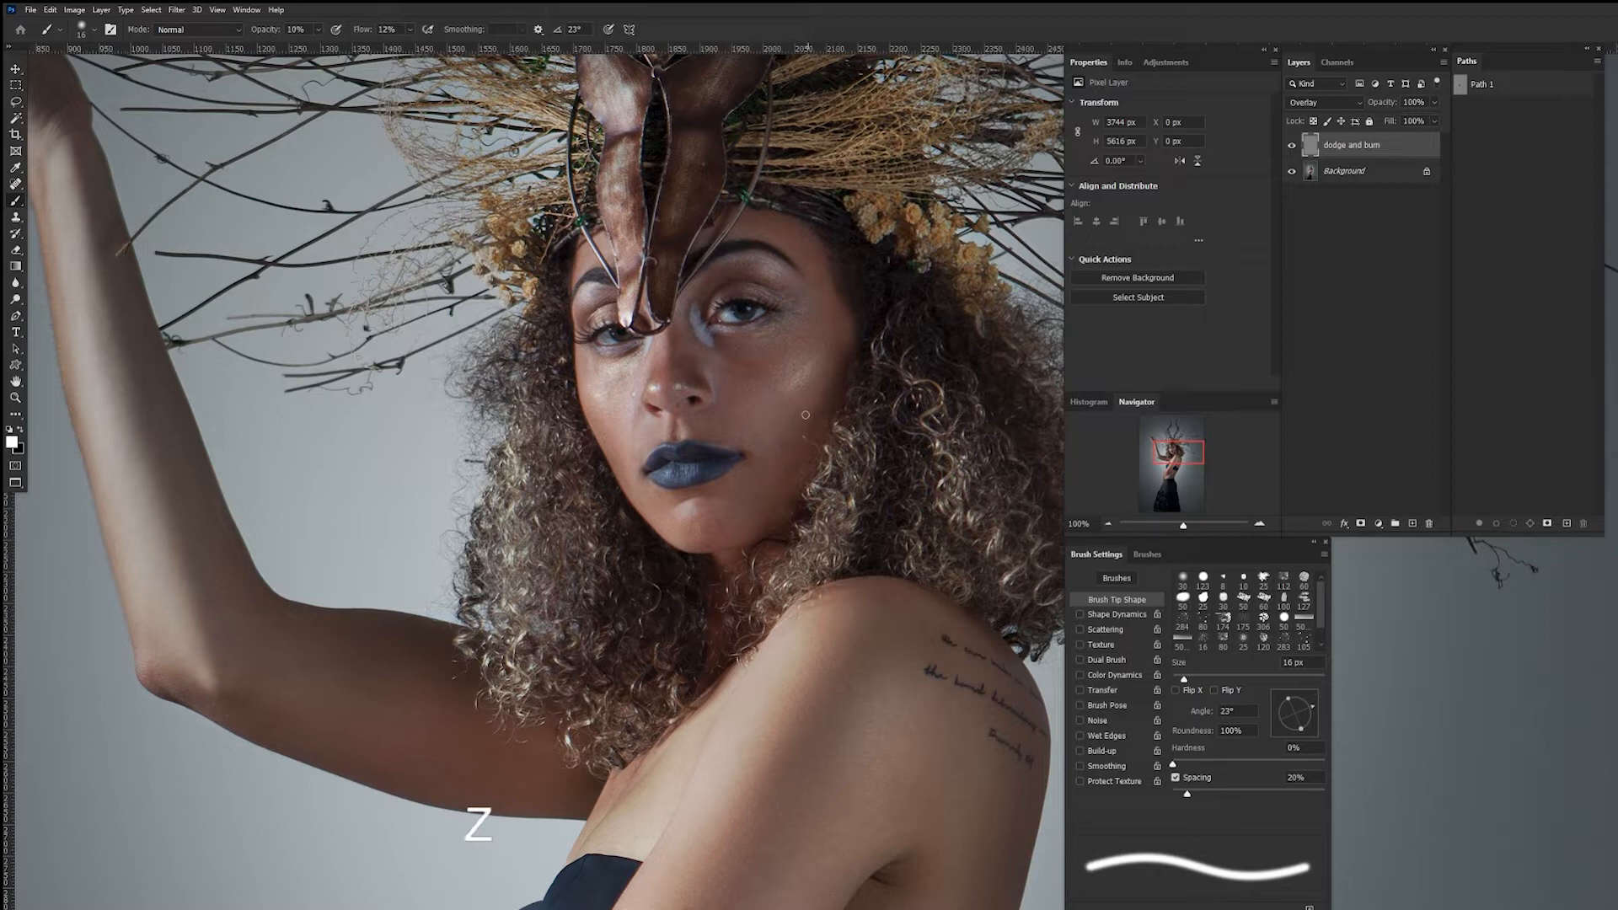
click(410, 30)
drag(413, 47, 410, 49)
click(783, 435)
Reduce the brush to 10 px with 1% hardness for the skin between the nose and the cheek.
key(space)
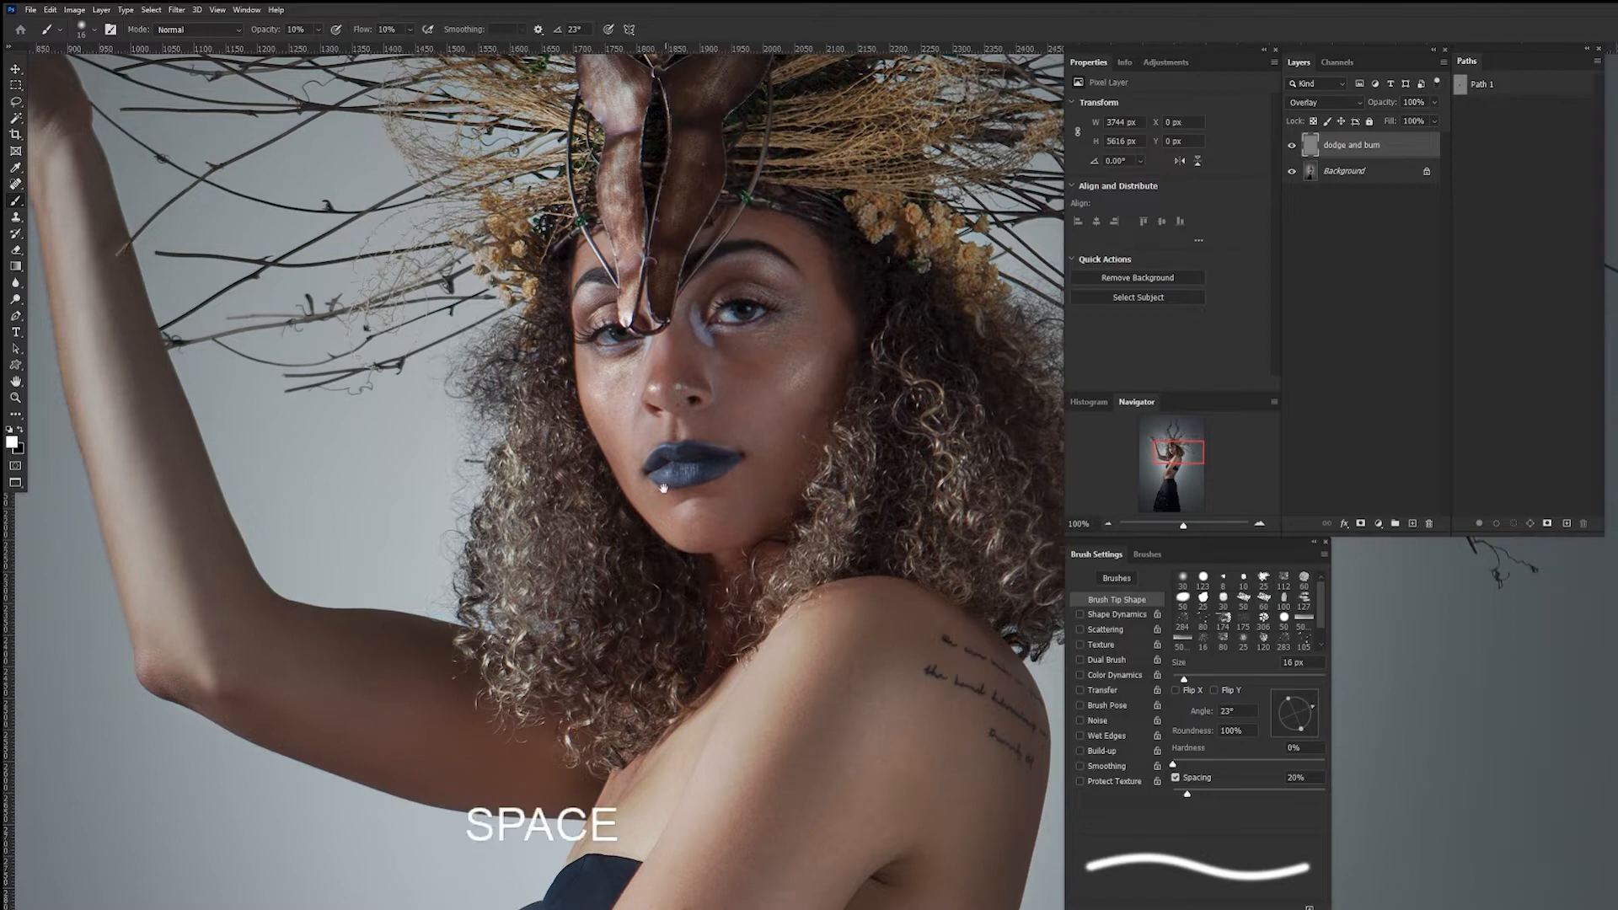
drag(663, 488, 737, 475)
key(alt)
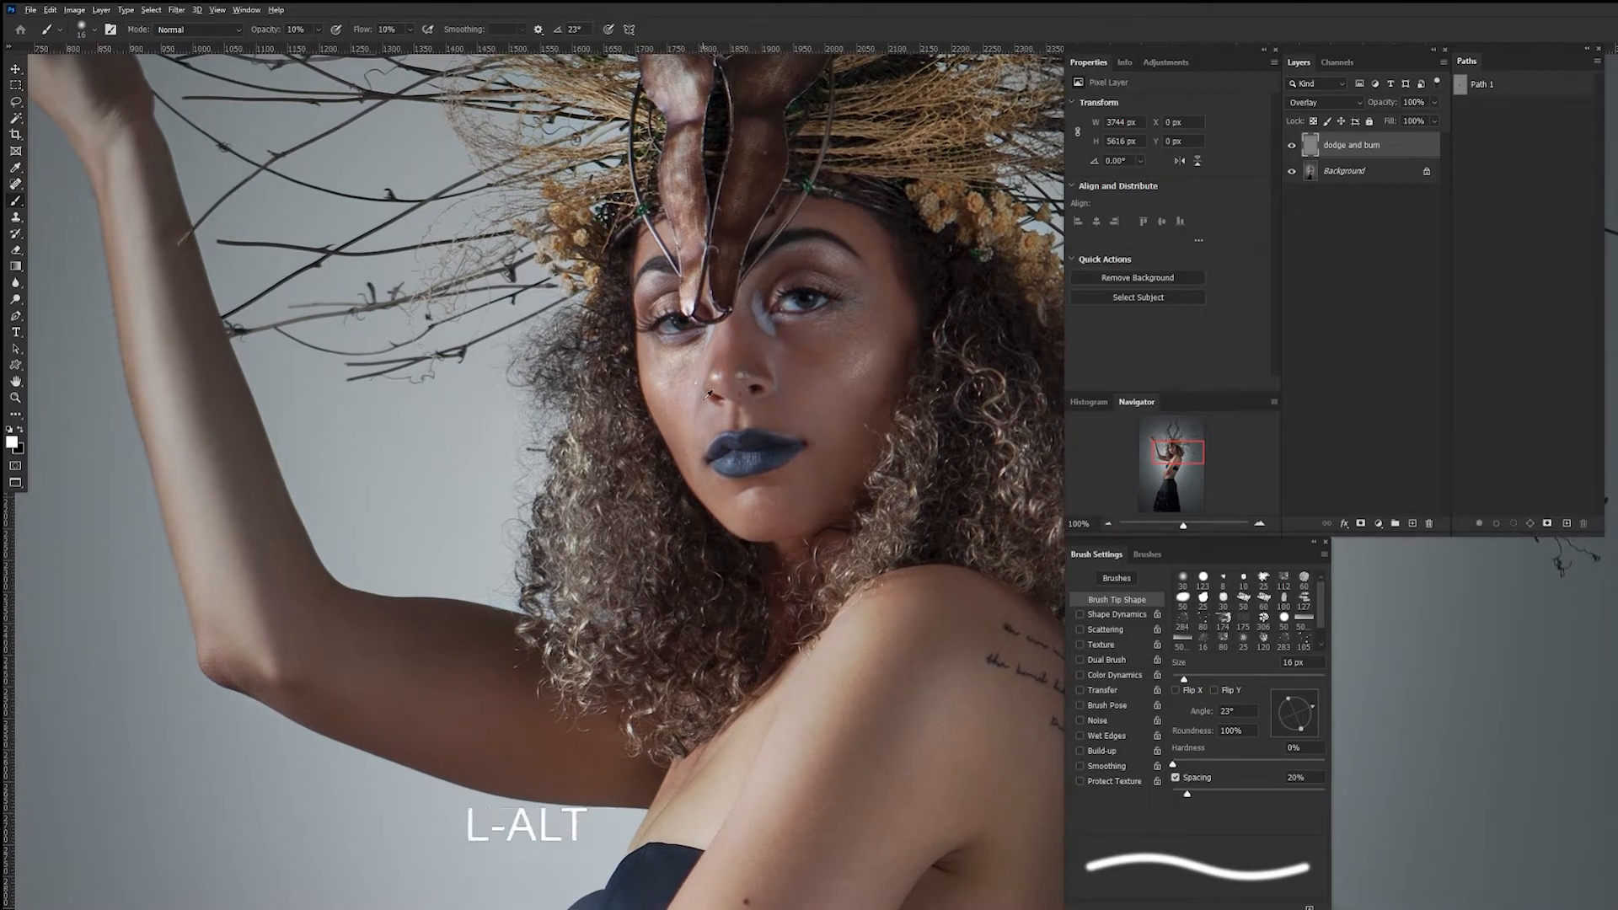
drag(708, 396, 705, 402)
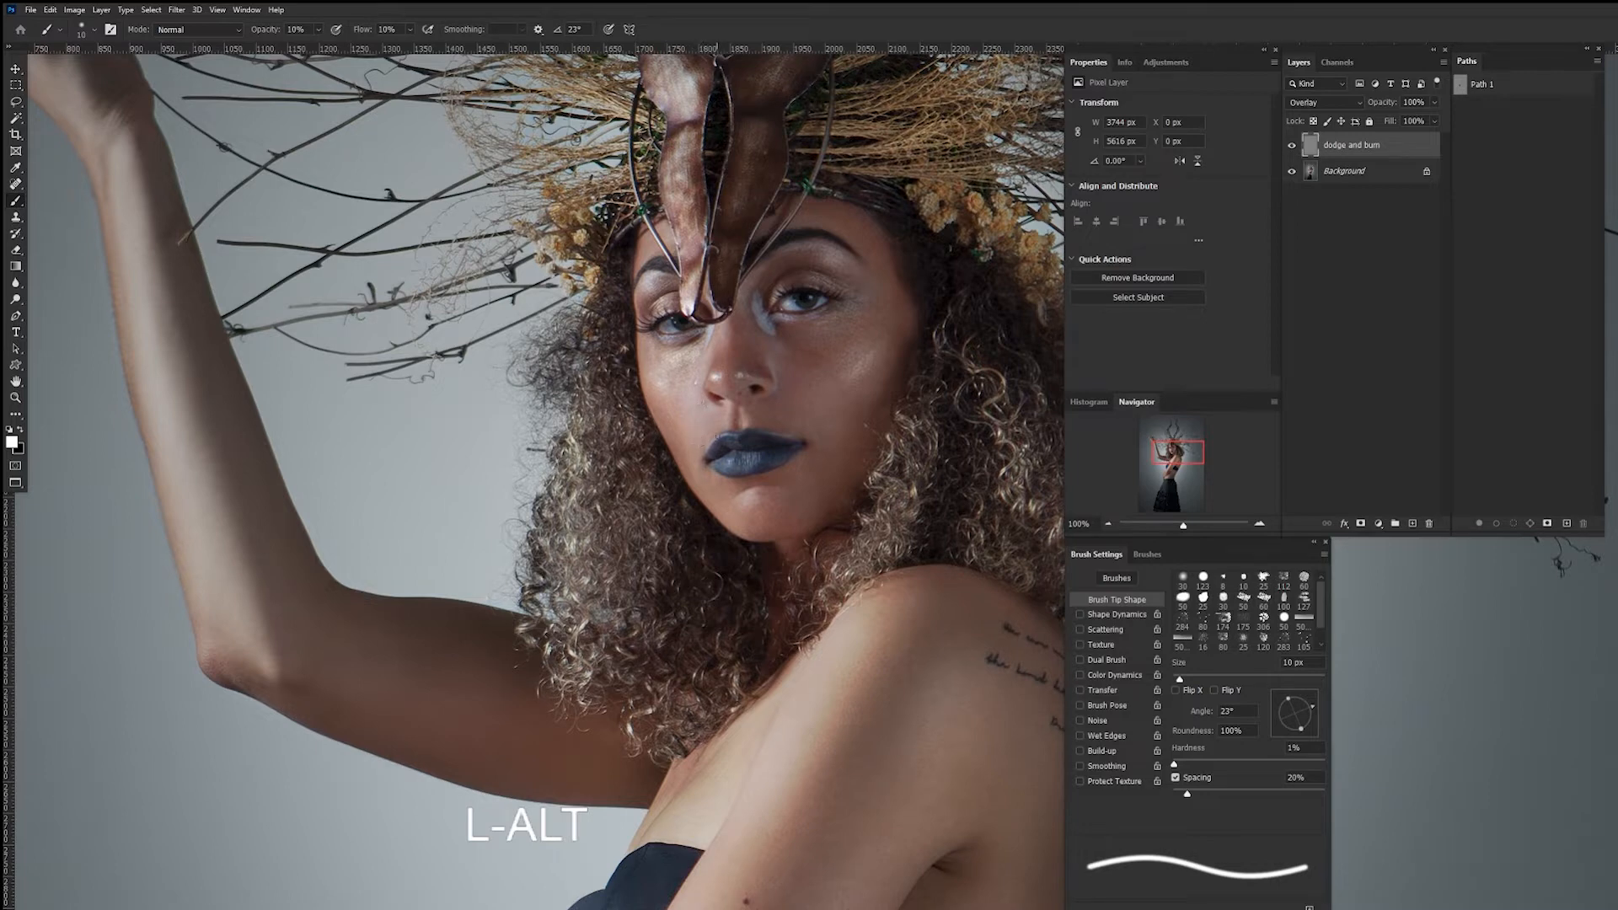
Reduce the brush to 6 px for the skin around the corner of the mouth, and undo the last brush stroke.
key(ctrl+plus)
key(space)
drag(565, 554, 765, 535)
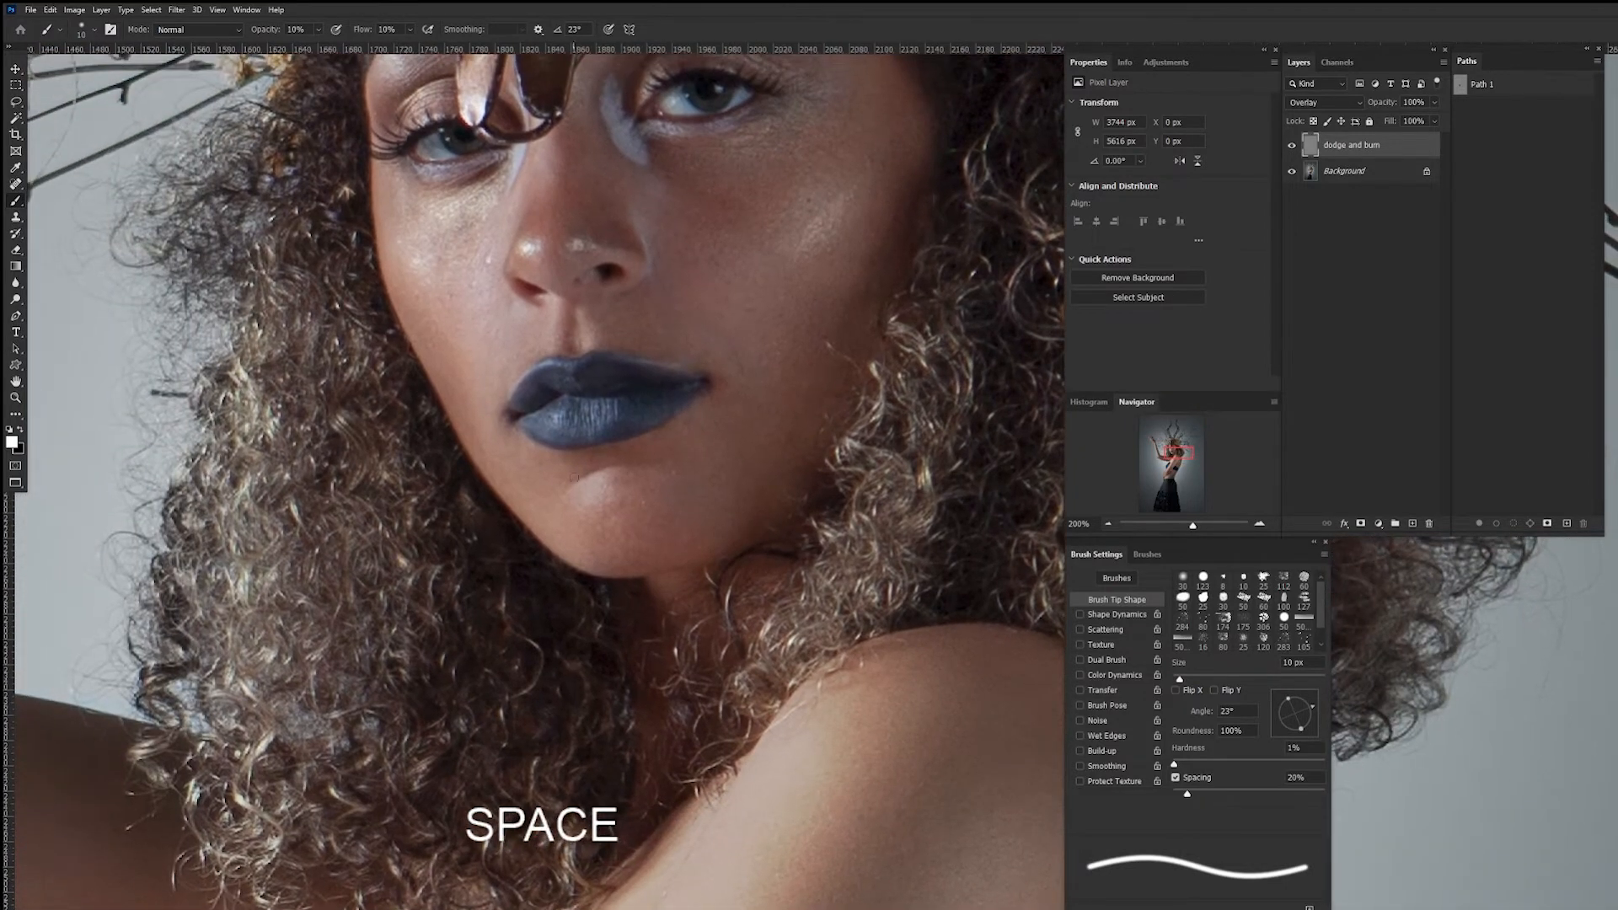
key(alt)
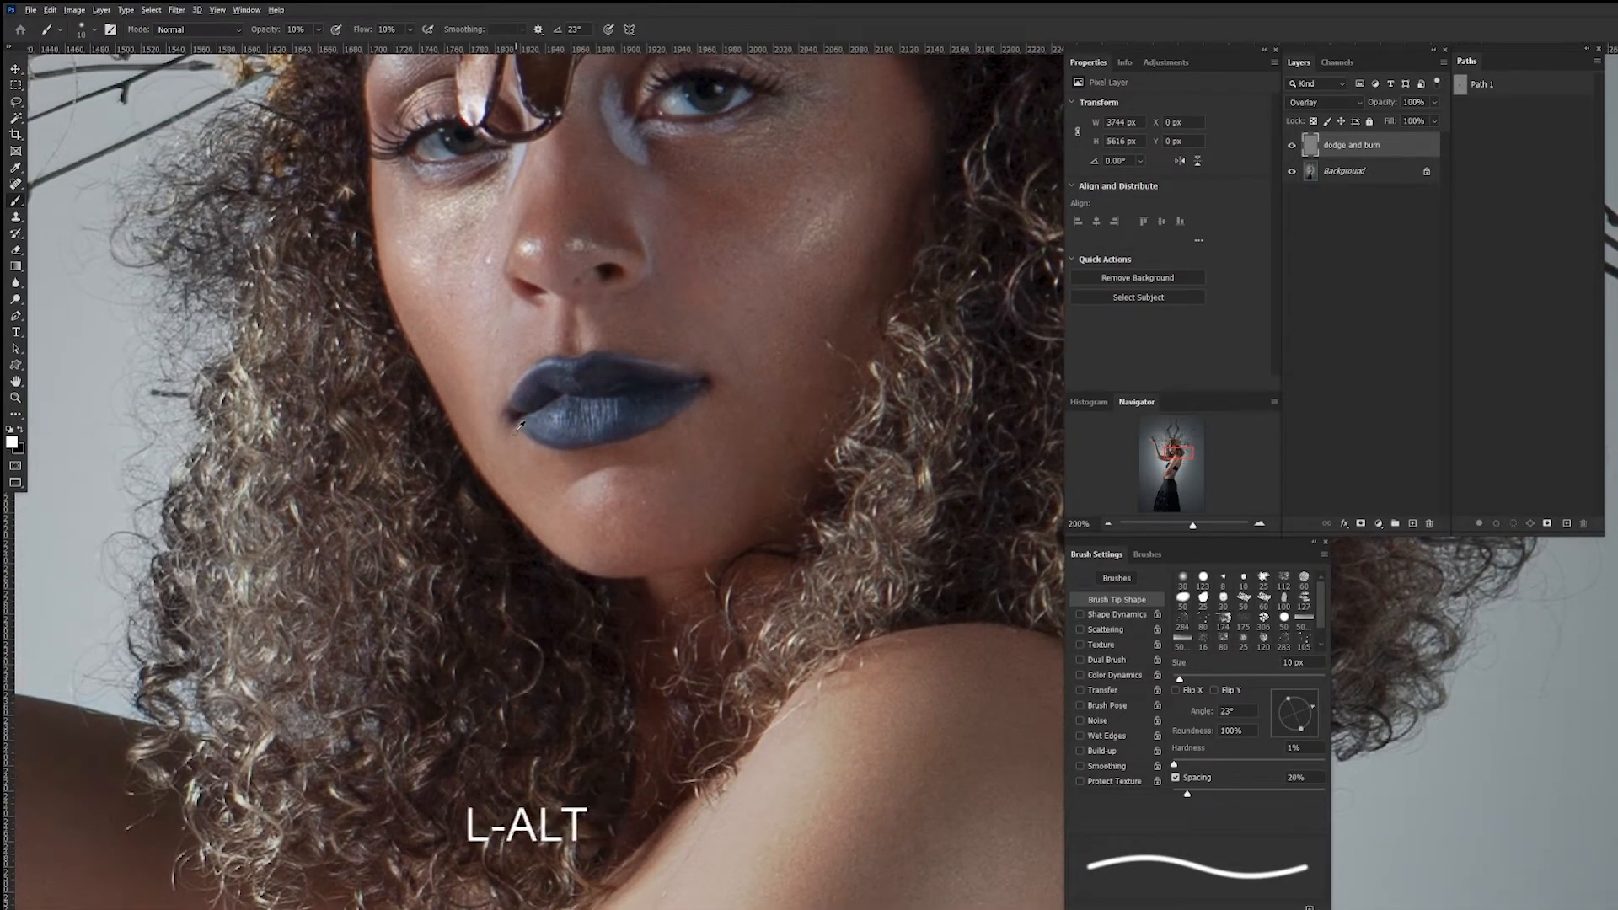
drag(521, 429, 516, 429)
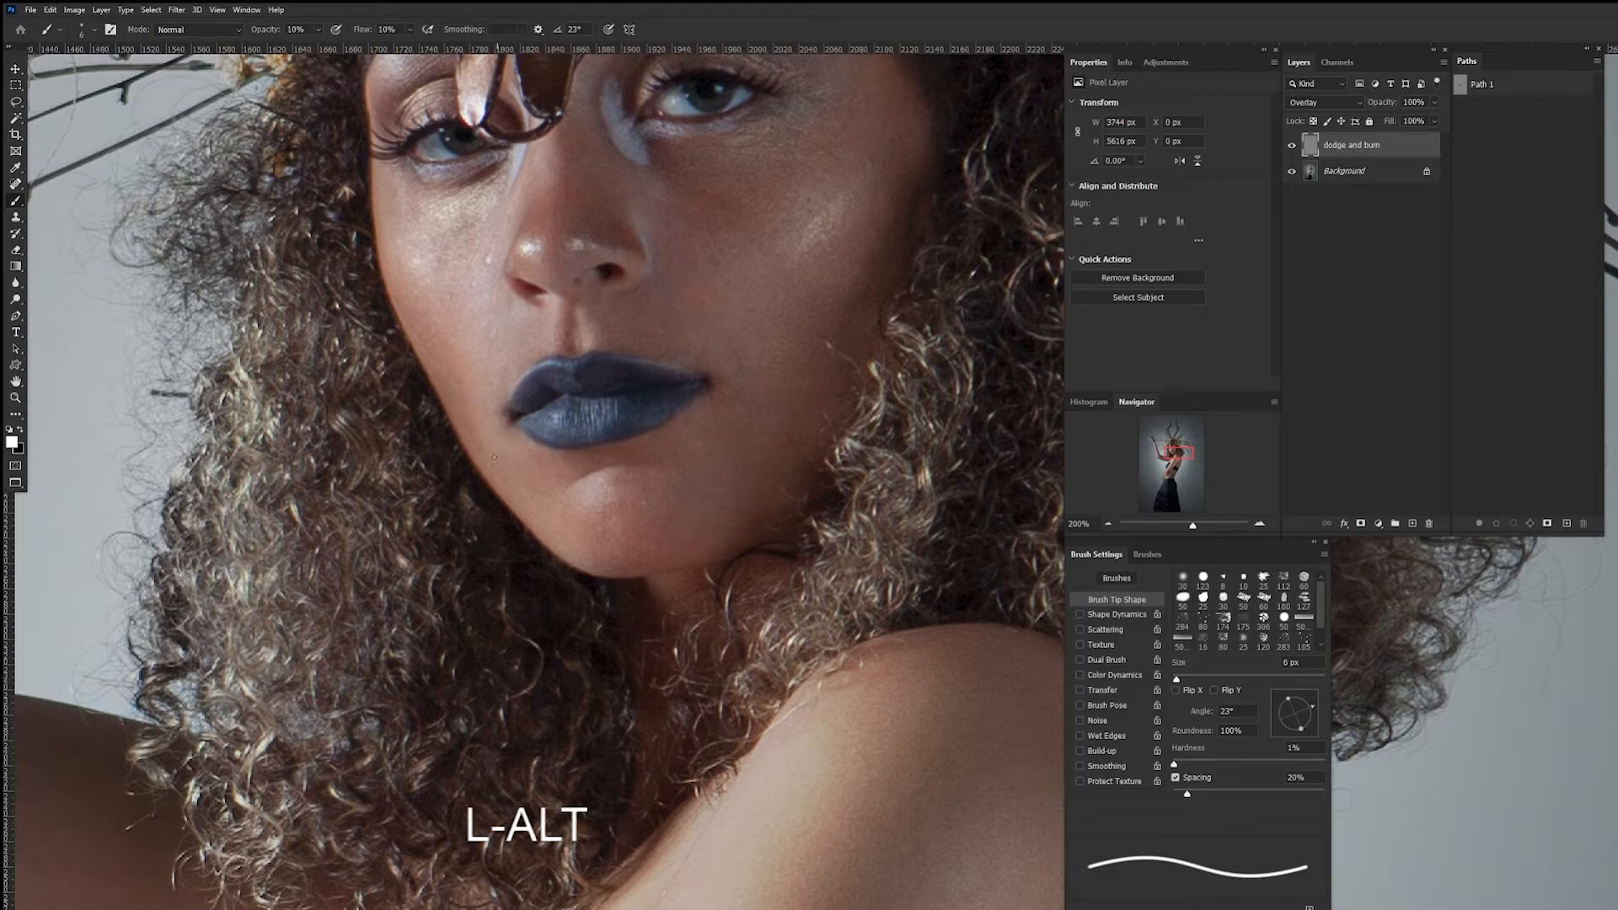
key(ctrl+z)
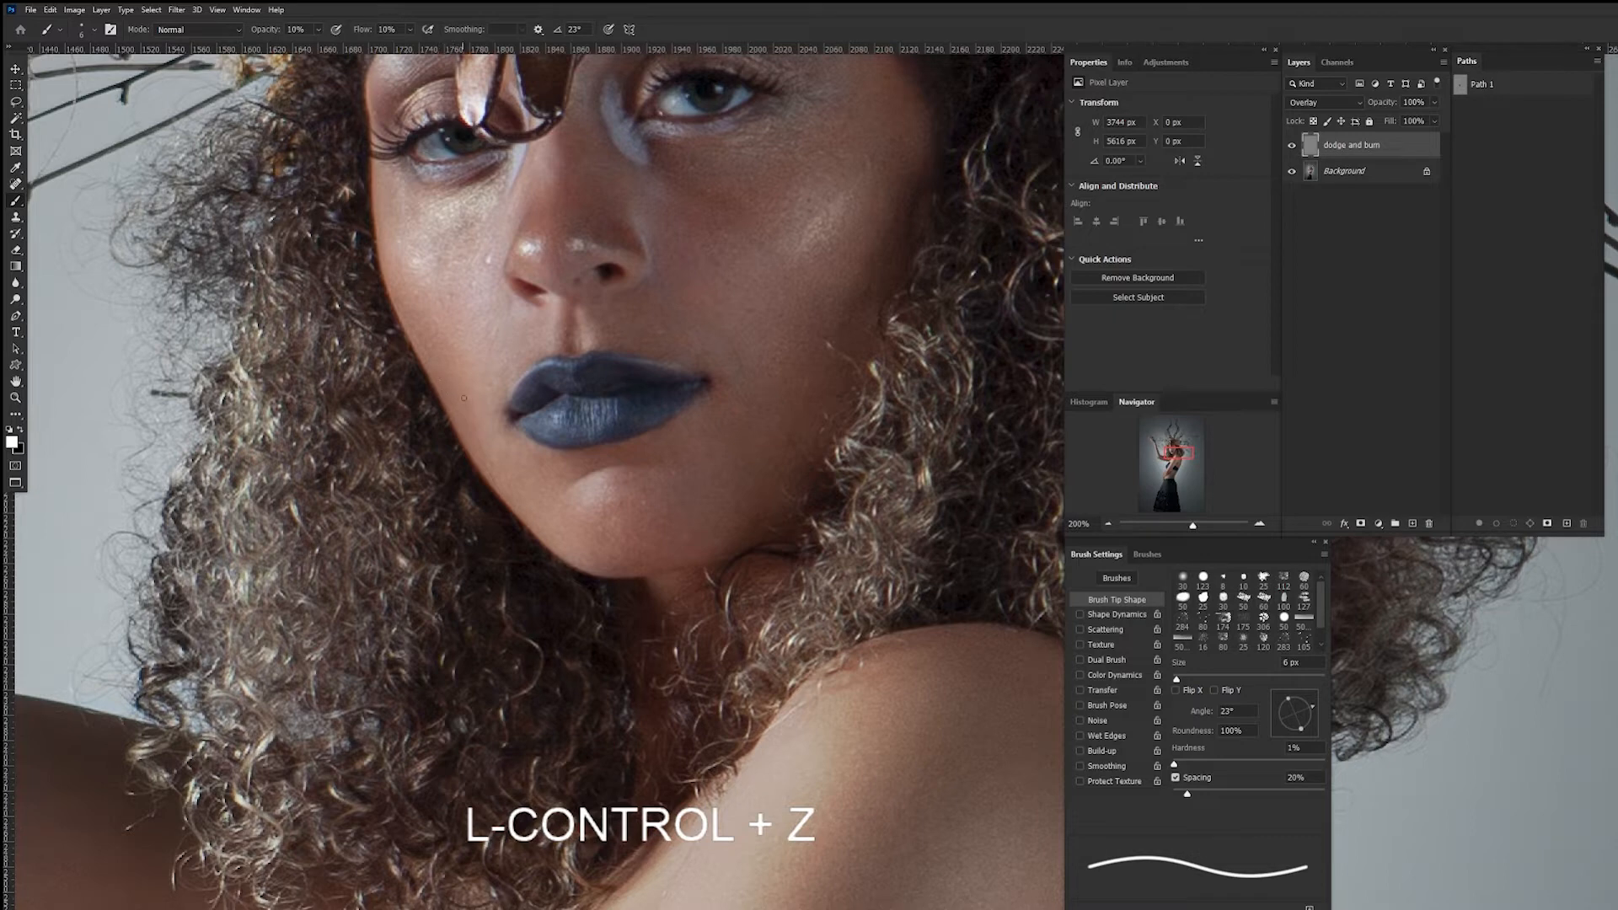
Resize the brush to 10 px for the model's right cheek, and reduce it to 5 px for the area beside the nose.
alt+right_click(446, 313)
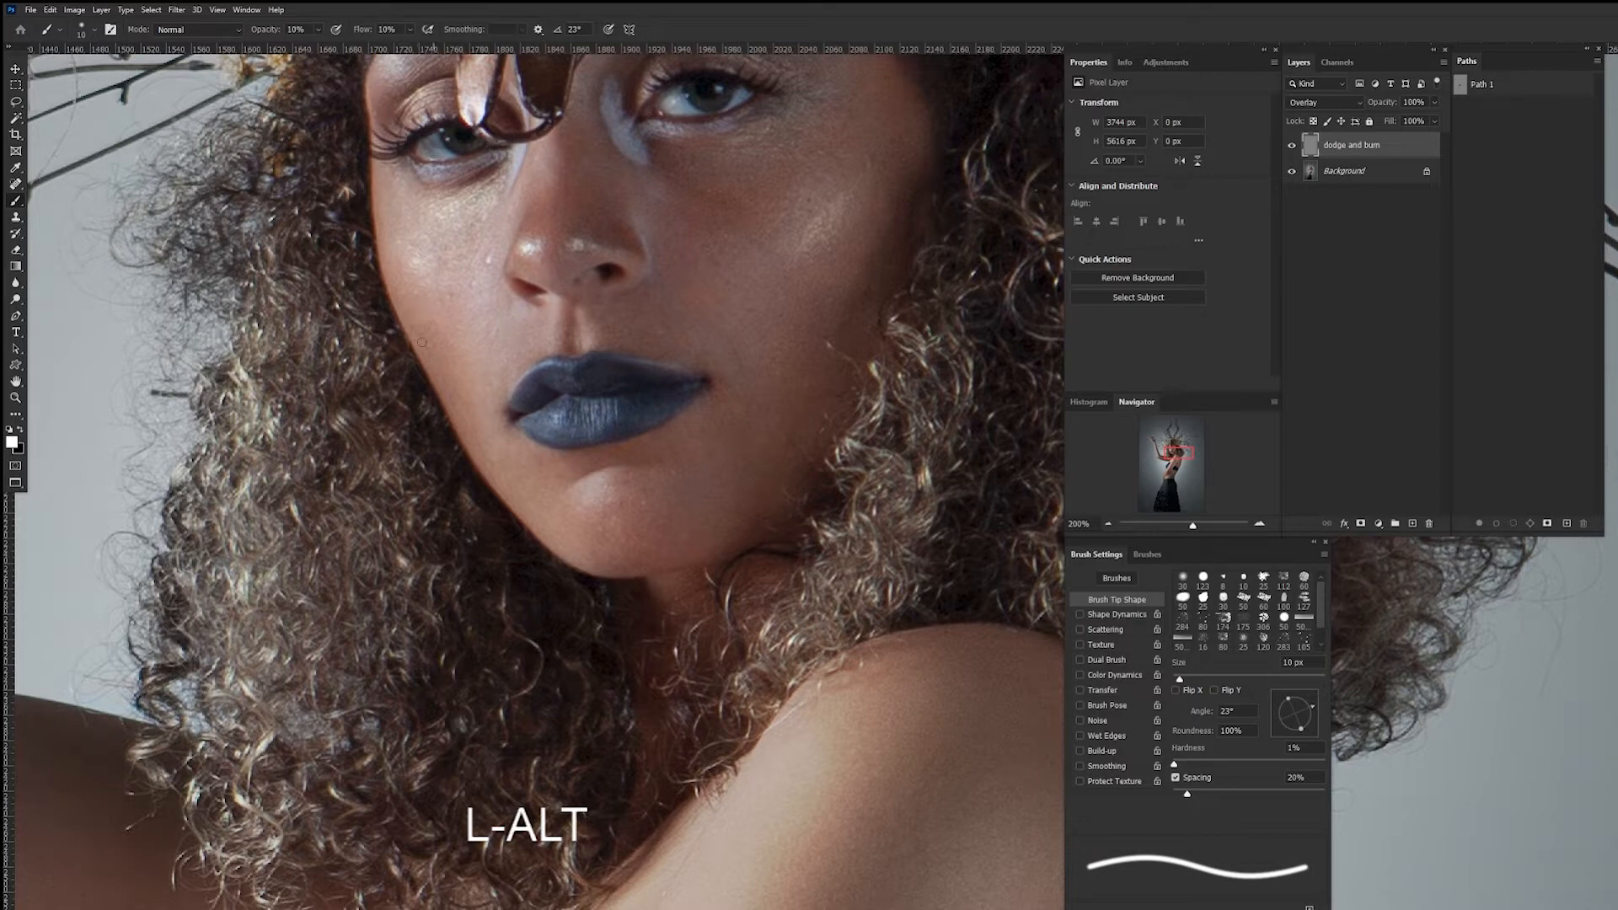
key(space)
drag(513, 268, 659, 495)
alt+right_click(617, 366)
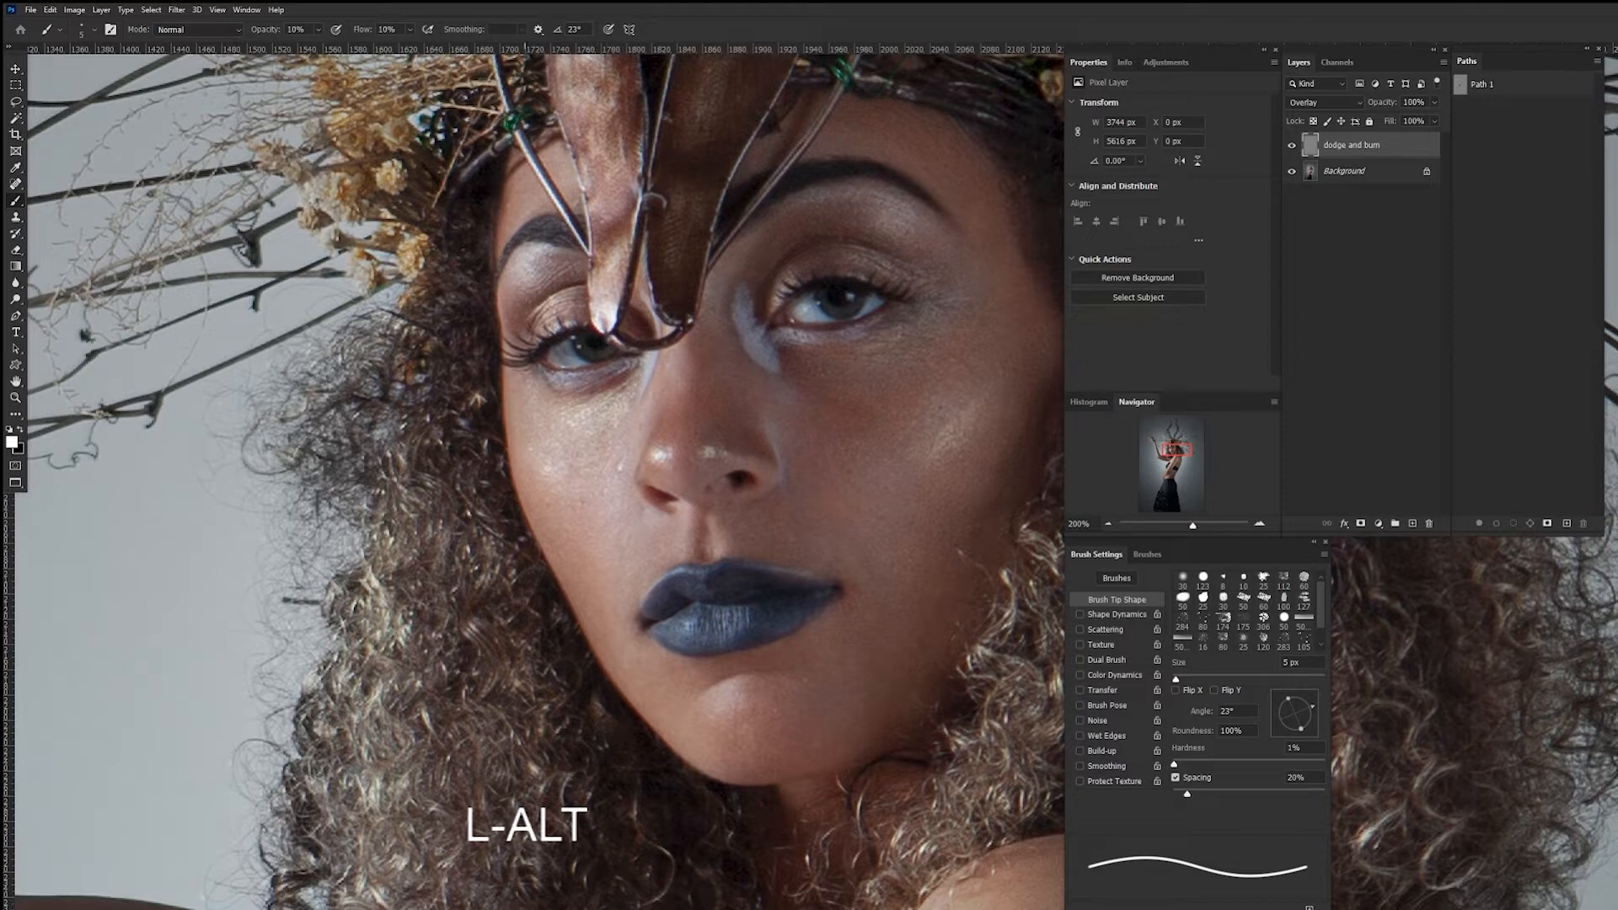
Resize the brush to 18 px and 13 px, and dodge the skin around and below the model's right eye.
alt+drag(554, 287, 565, 286)
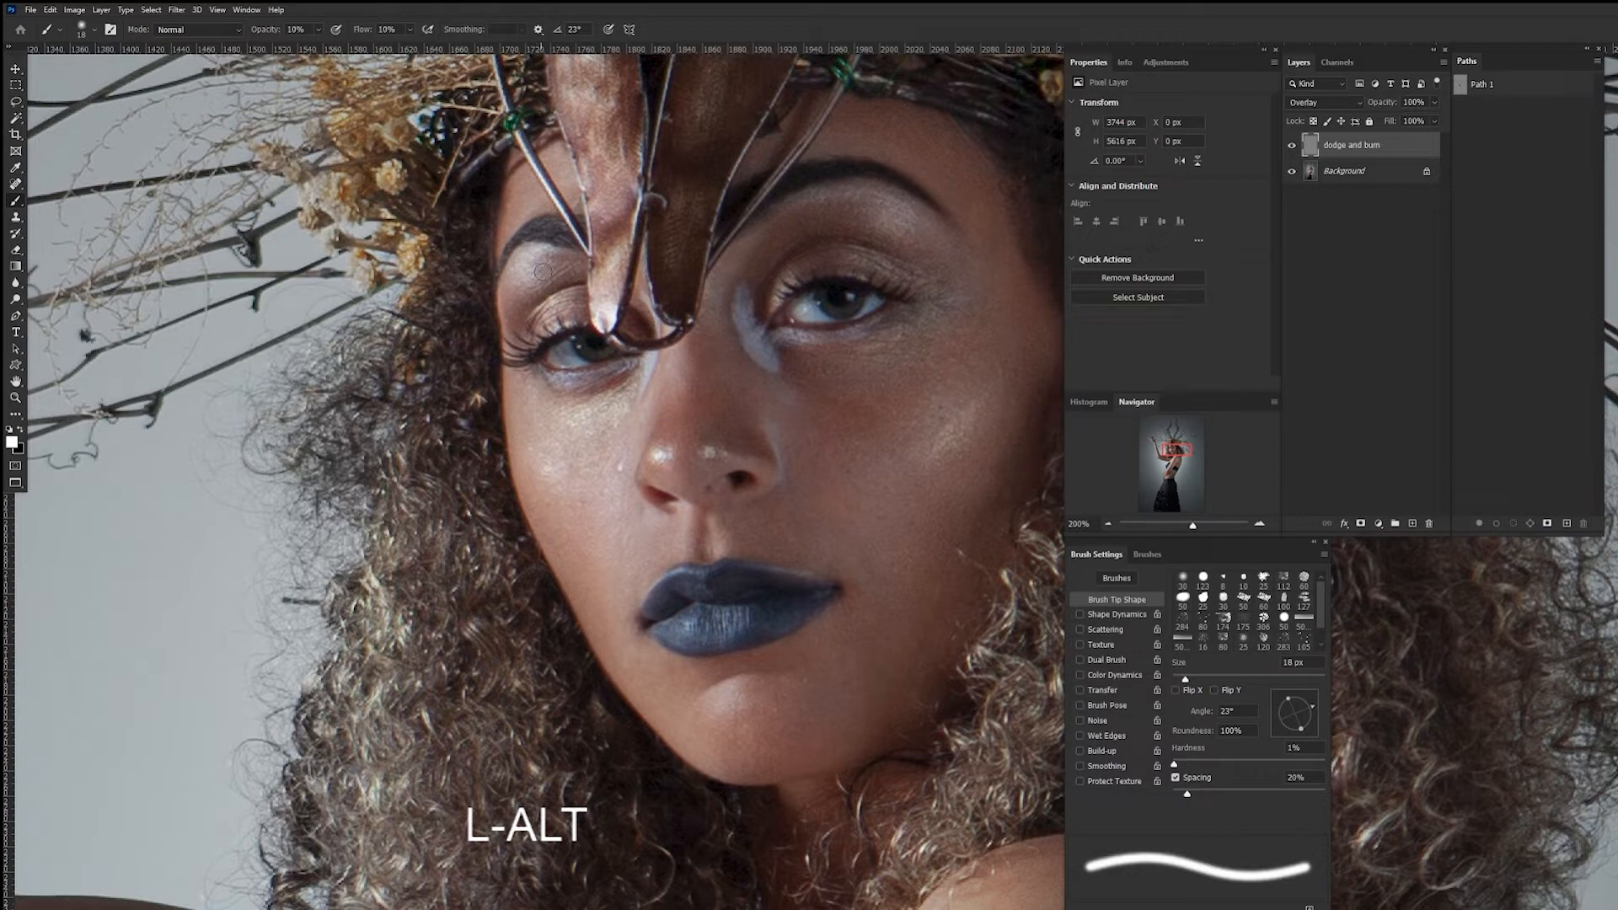
alt+right_click(634, 316)
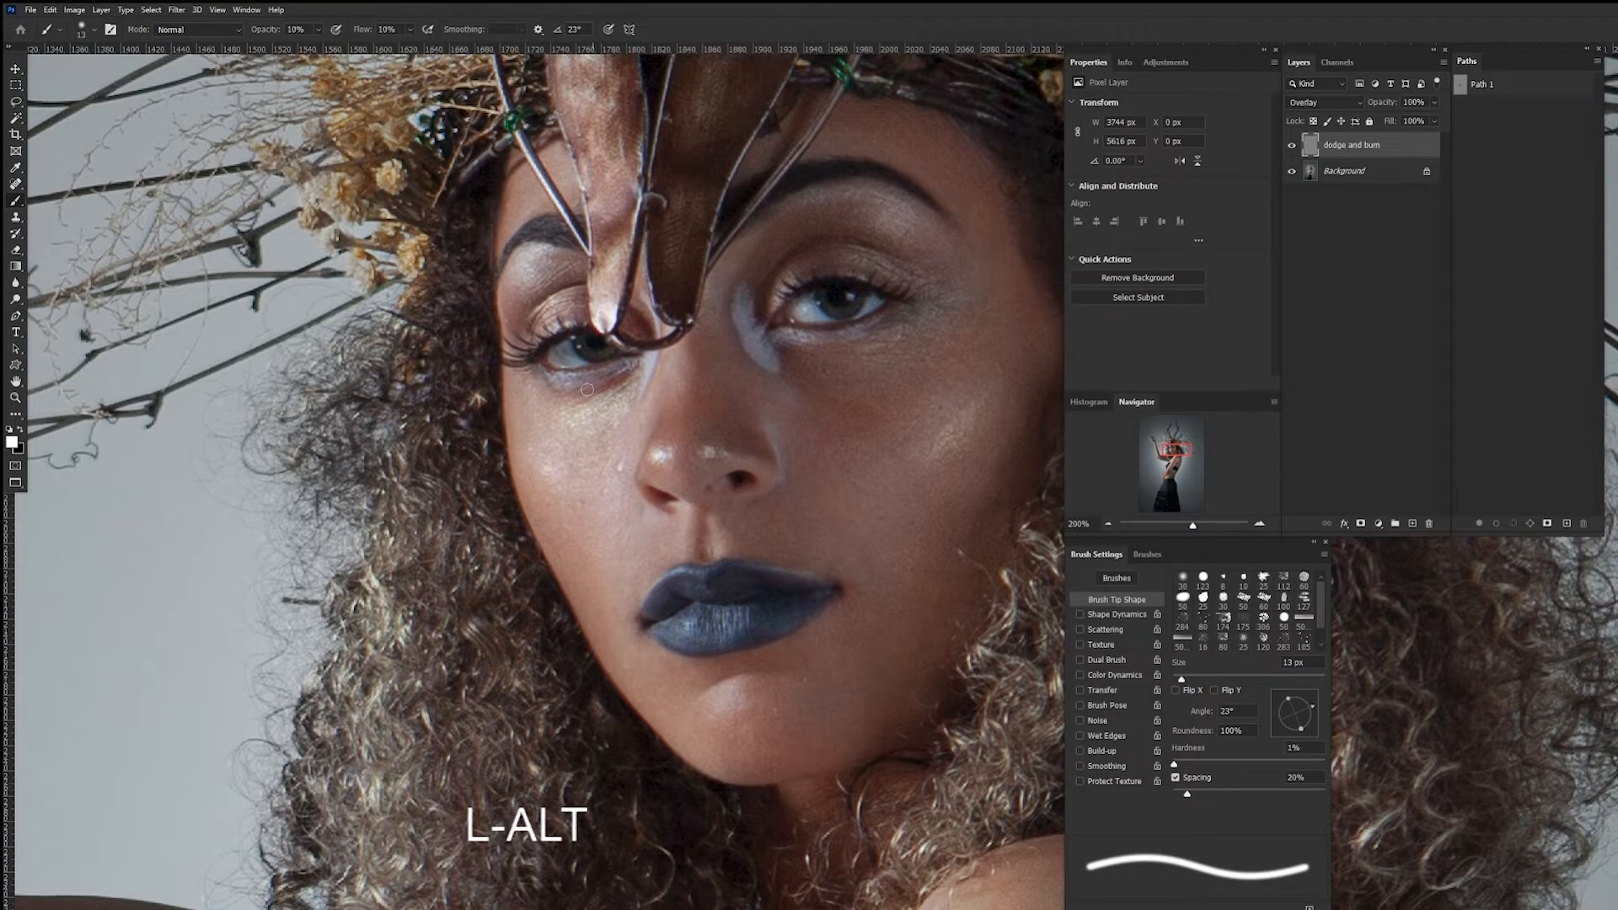
mouse_move(557, 362)
mouse_down()
mouse_move(531, 362)
mouse_move(557, 392)
mouse_up()
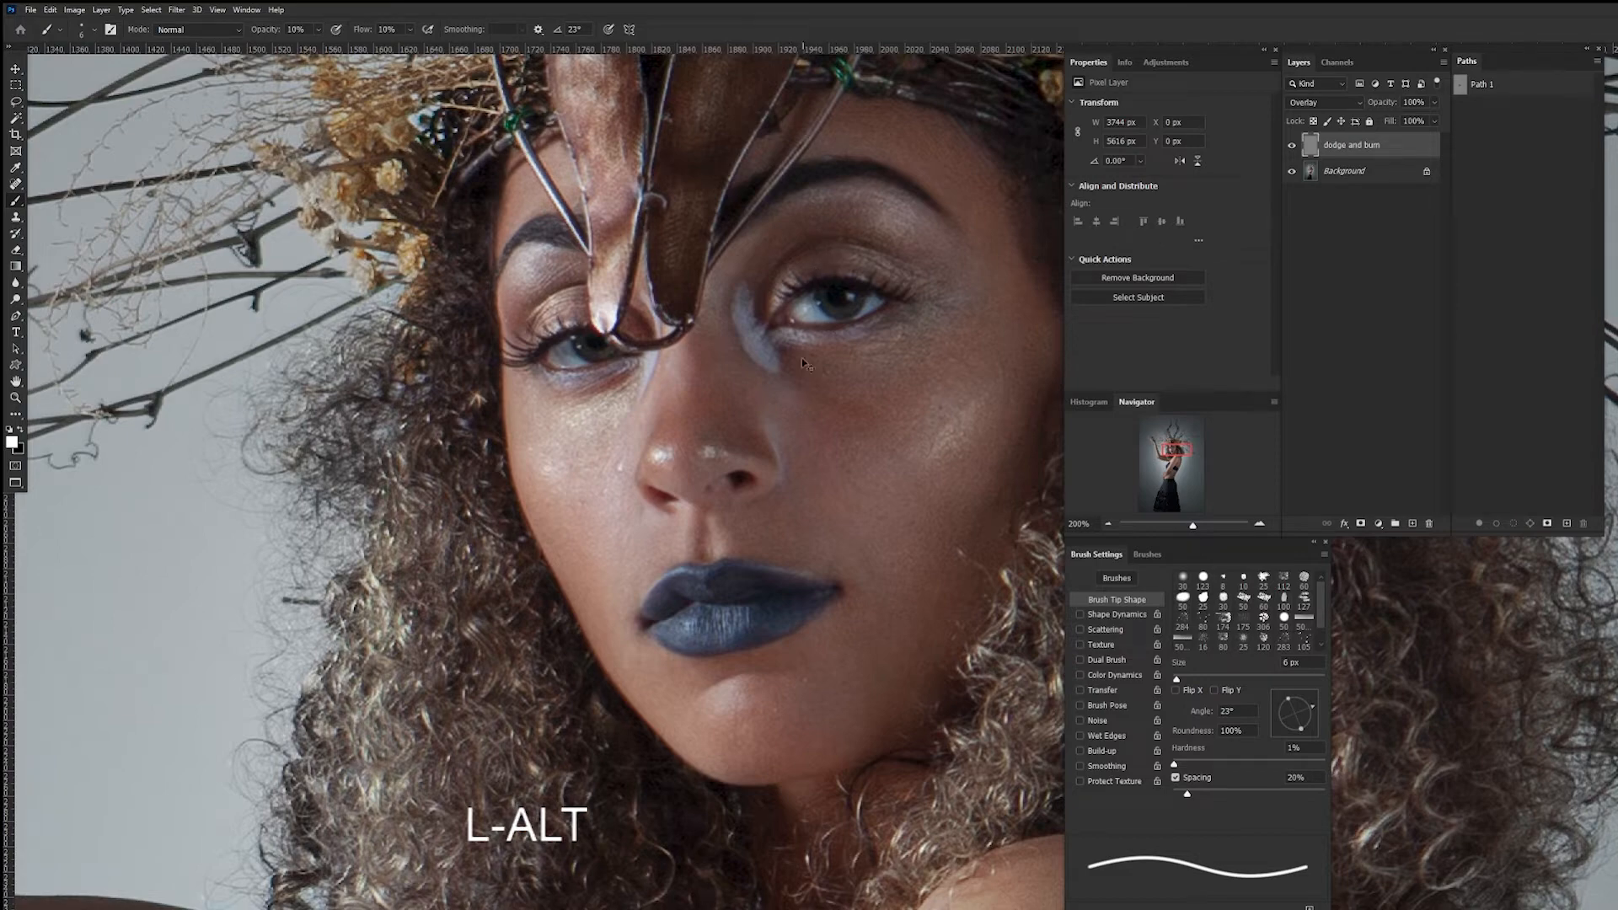
Enlarge the brush to 20 px for dodging the skin on the model's left cheek.
key(ctrl+minus)
key(space)
drag(898, 575, 762, 510)
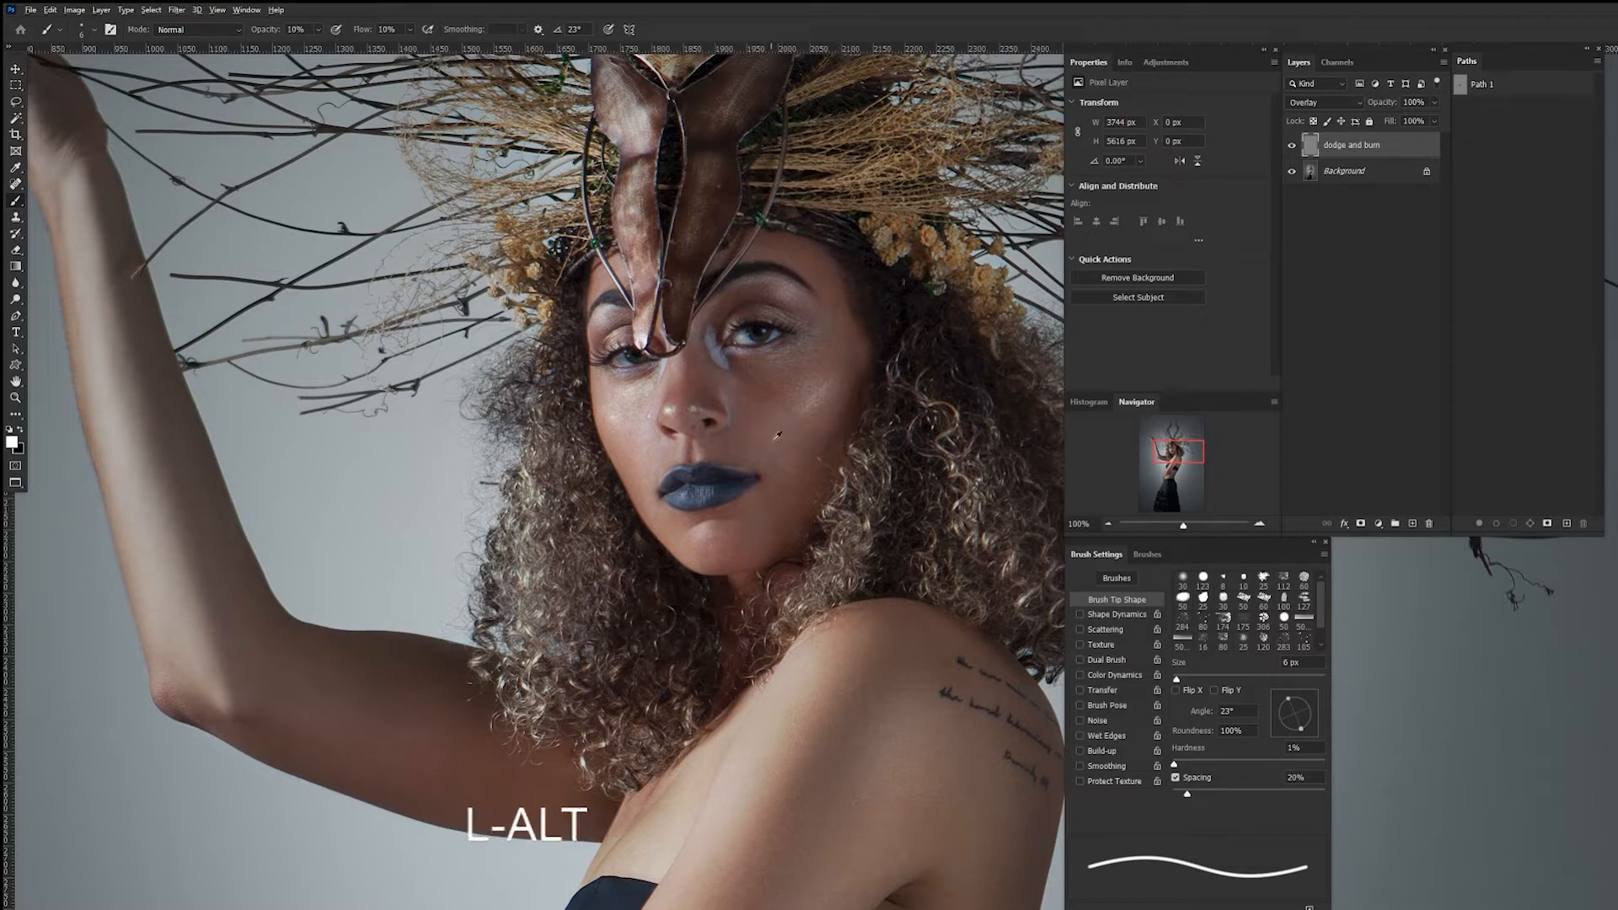
drag(780, 438, 789, 424)
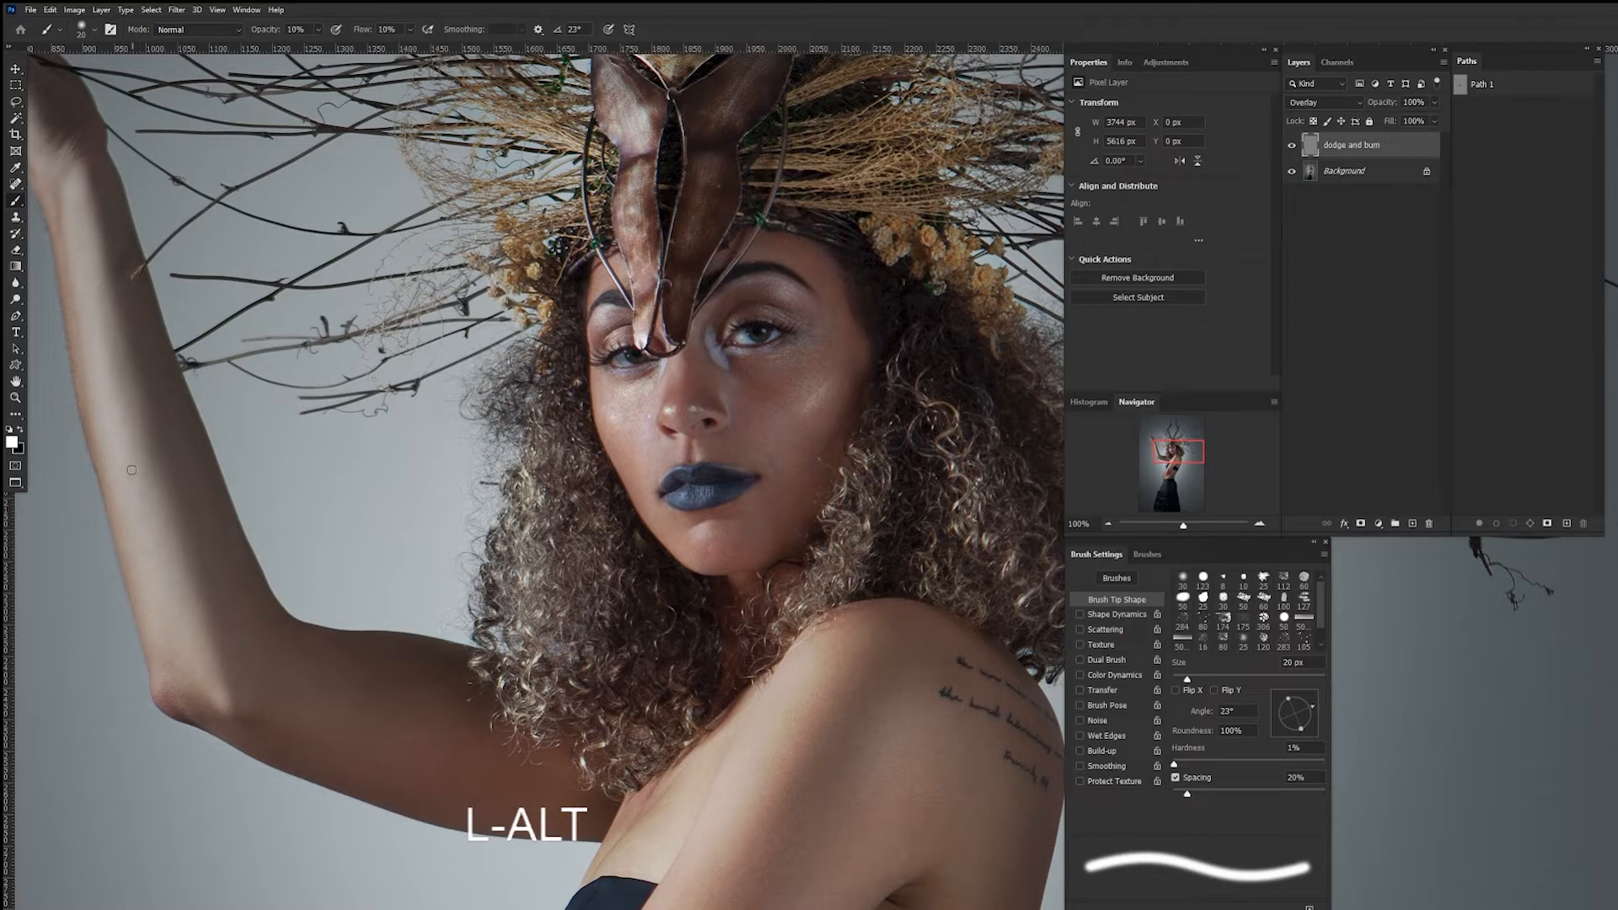
Switch to black for burning, with a 12 px brush for the model's right cheek and 10 px beside her left eye.
key(x)
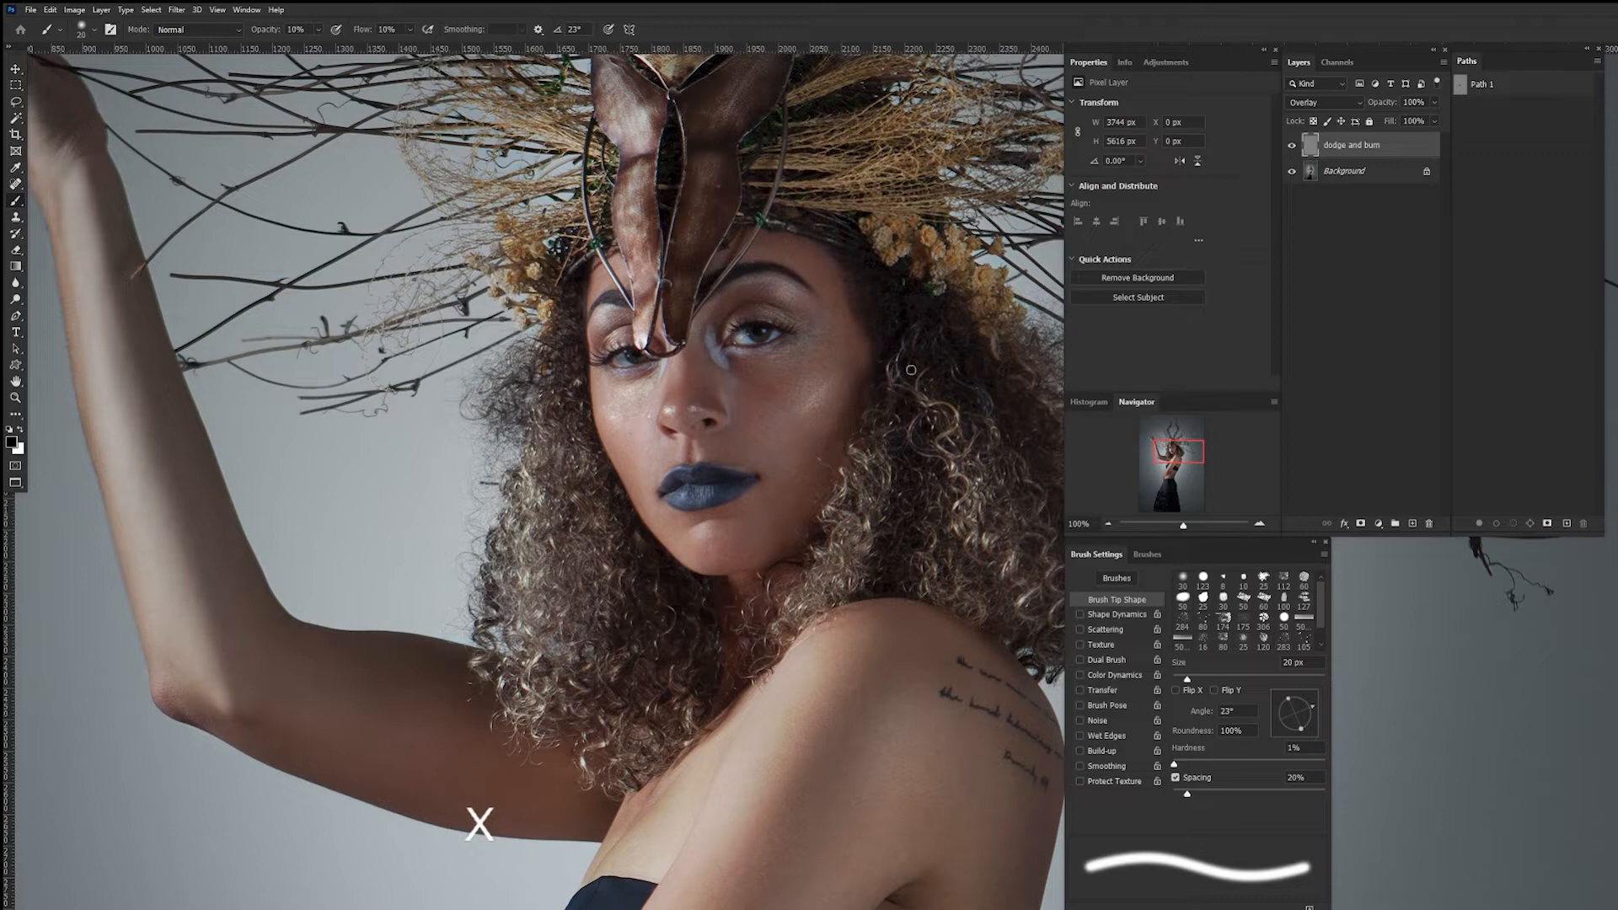
alt+right_click(627, 422)
drag(627, 421, 617, 417)
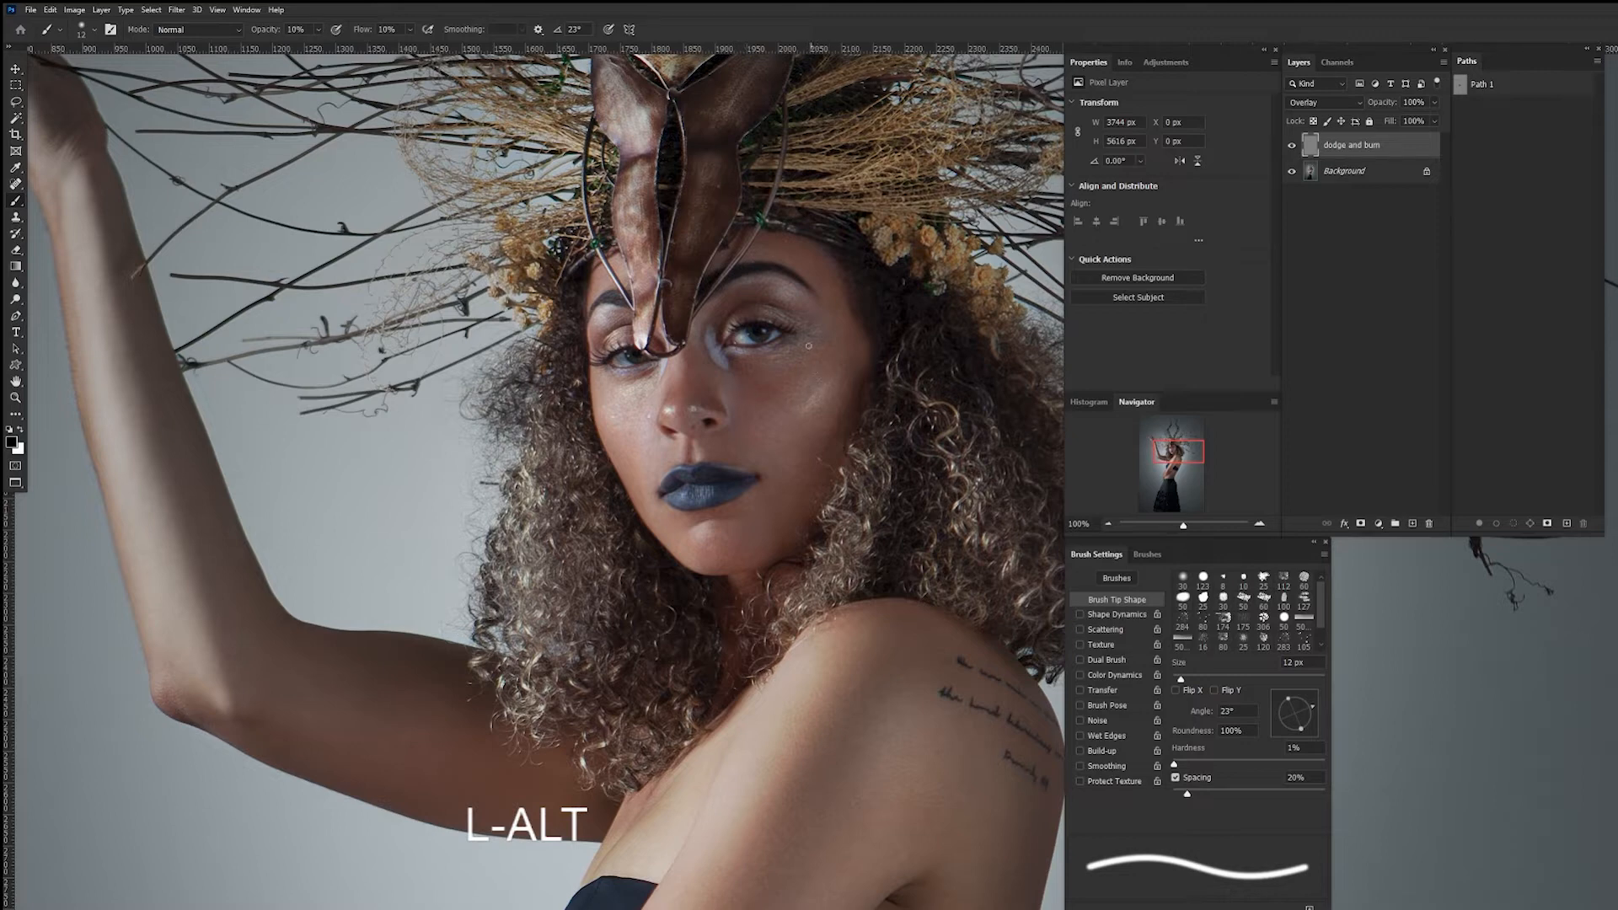
alt+right_click(791, 360)
alt+right_click(791, 360)
alt+drag(788, 362, 788, 365)
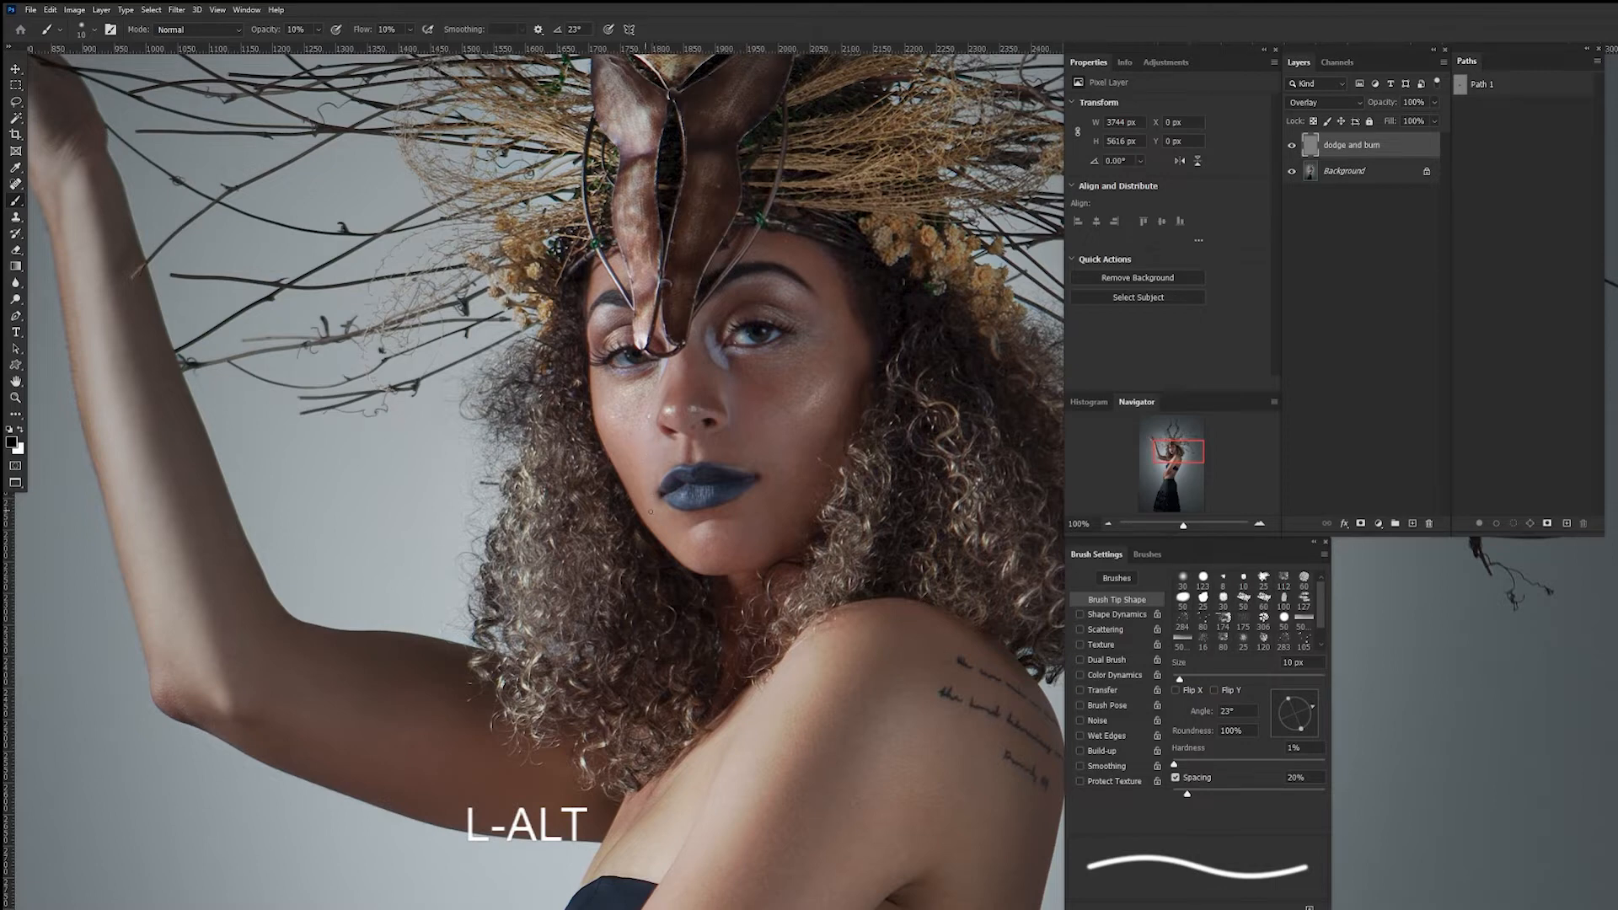
Switch back to white for dodging and enlarge the brush to 42 px for the broader areas of the face.
key(space)
drag(761, 450, 817, 472)
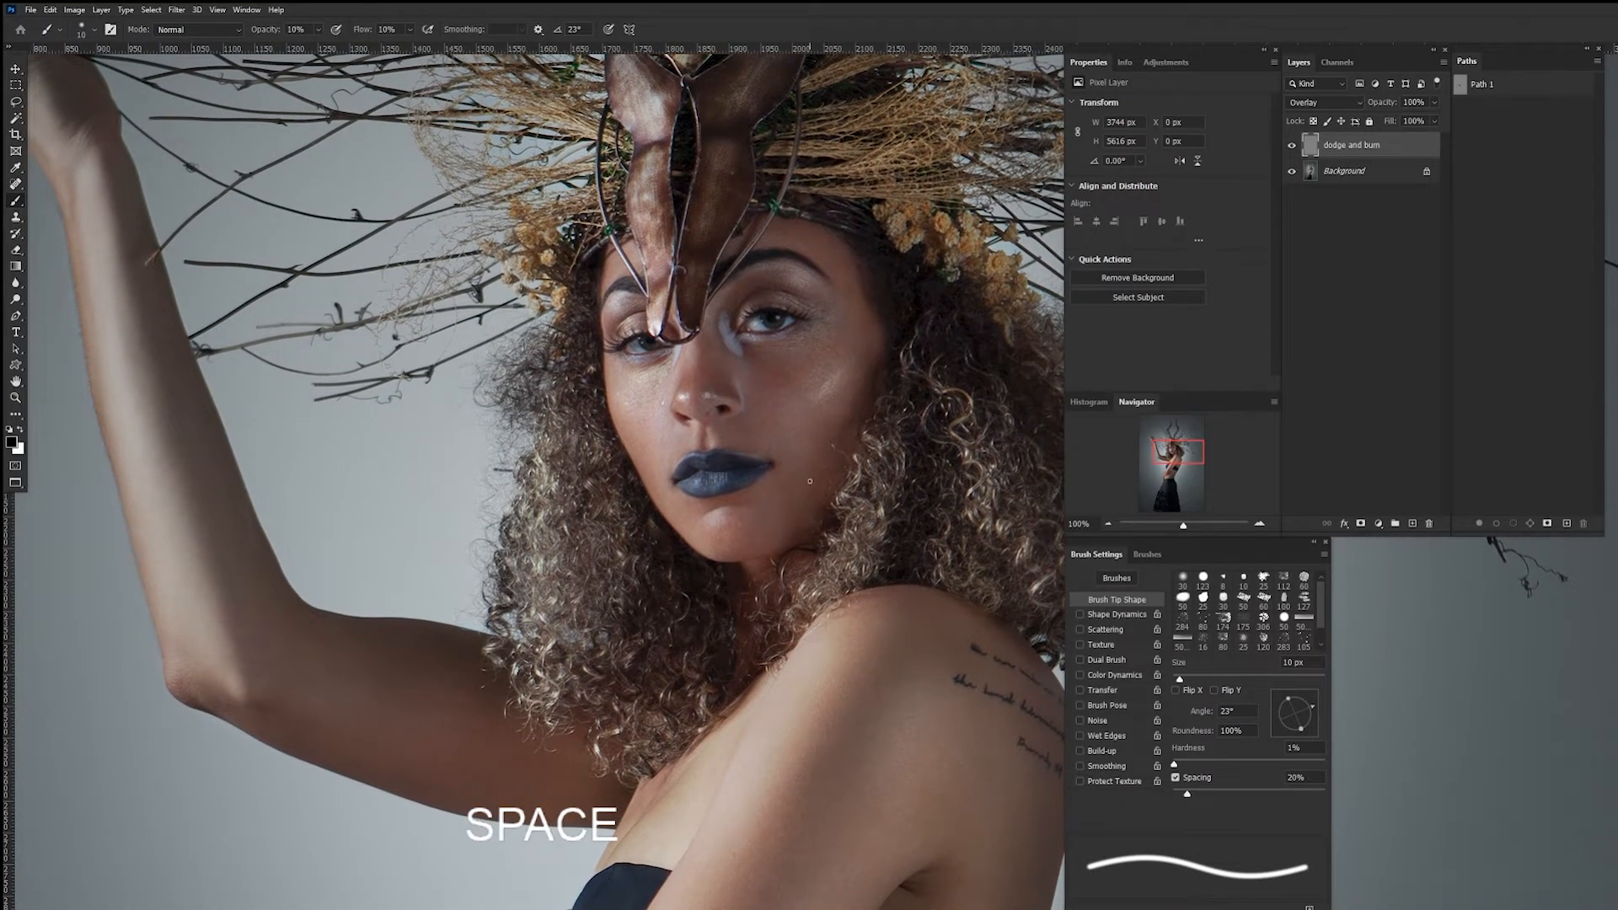
key(x)
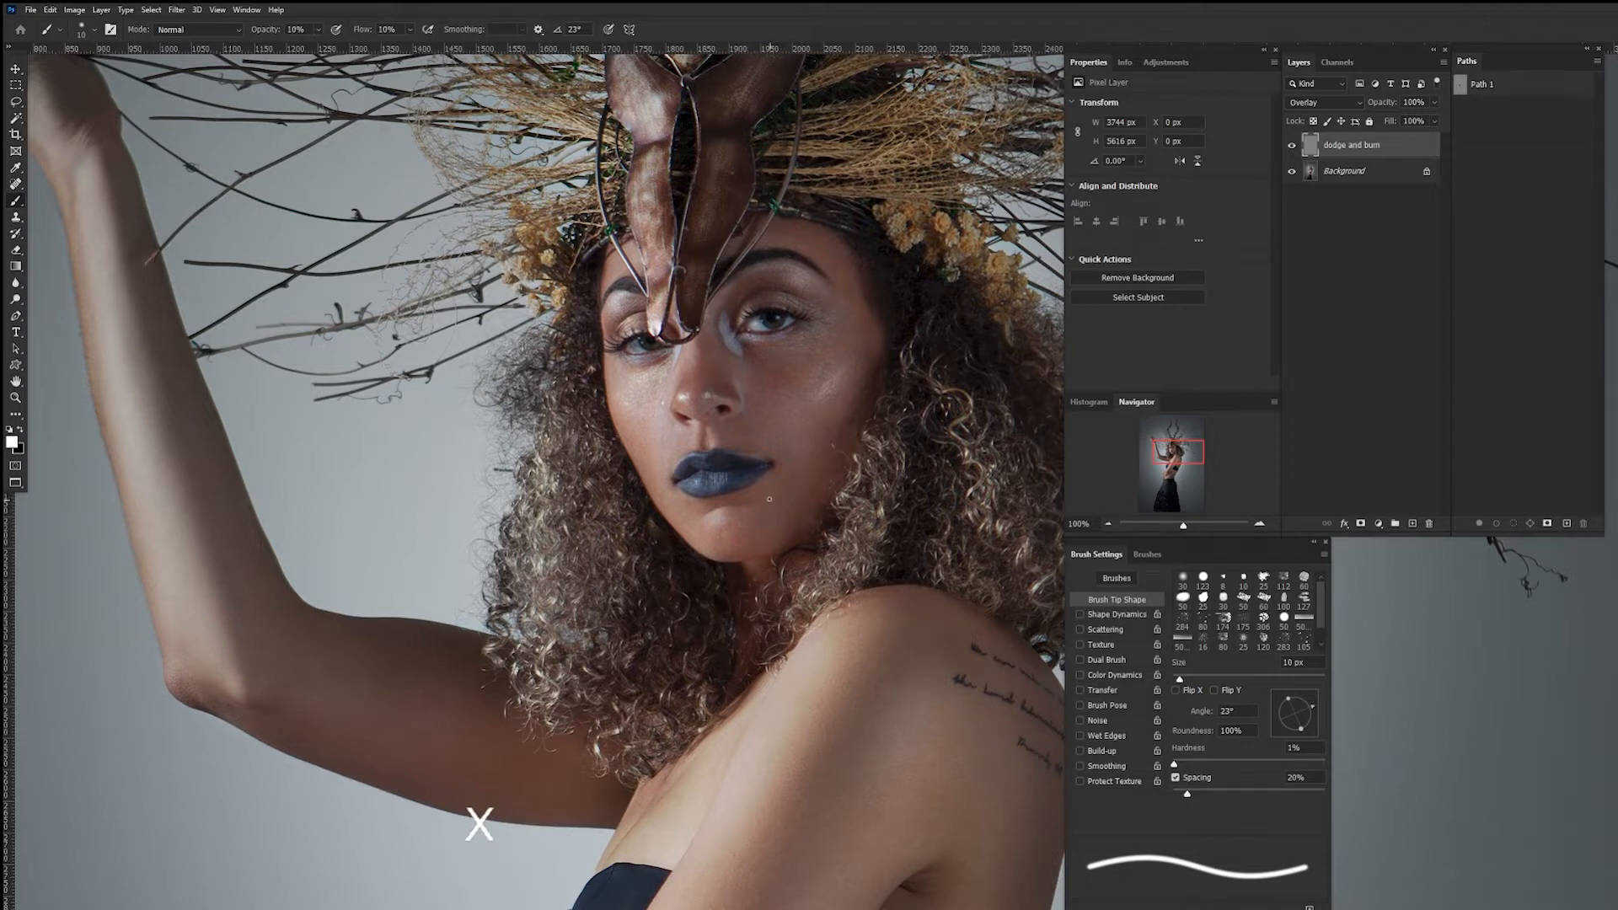
drag(792, 485, 822, 485)
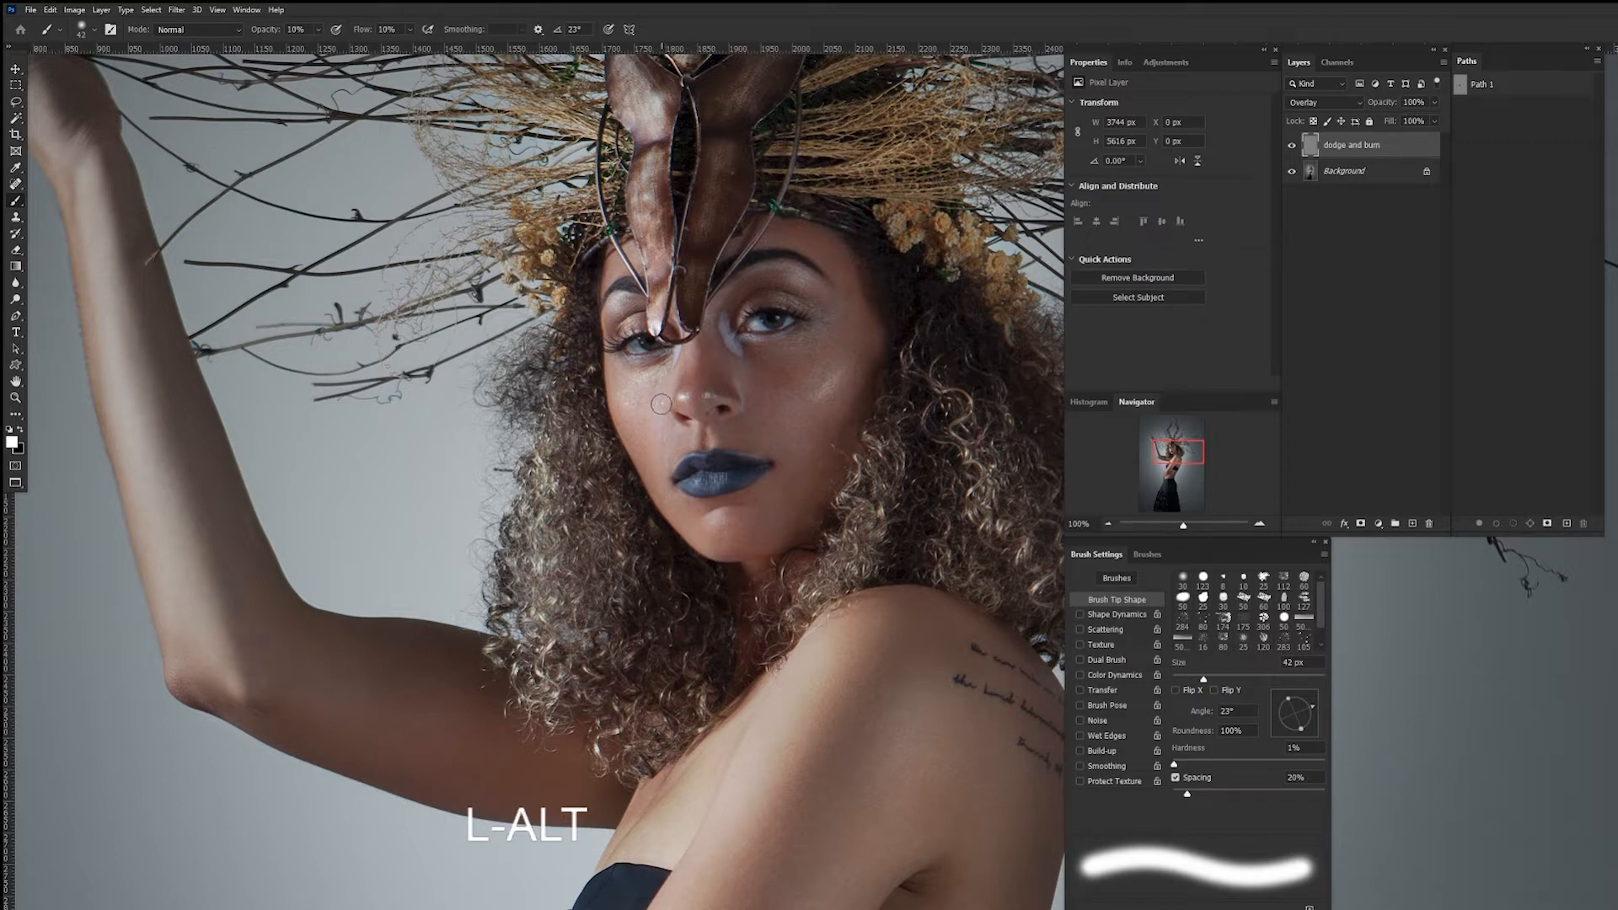
Heal the blemishes on the model's right cheek on the Background layer with a small Content-Aware Spot Healing Brush.
click(1373, 175)
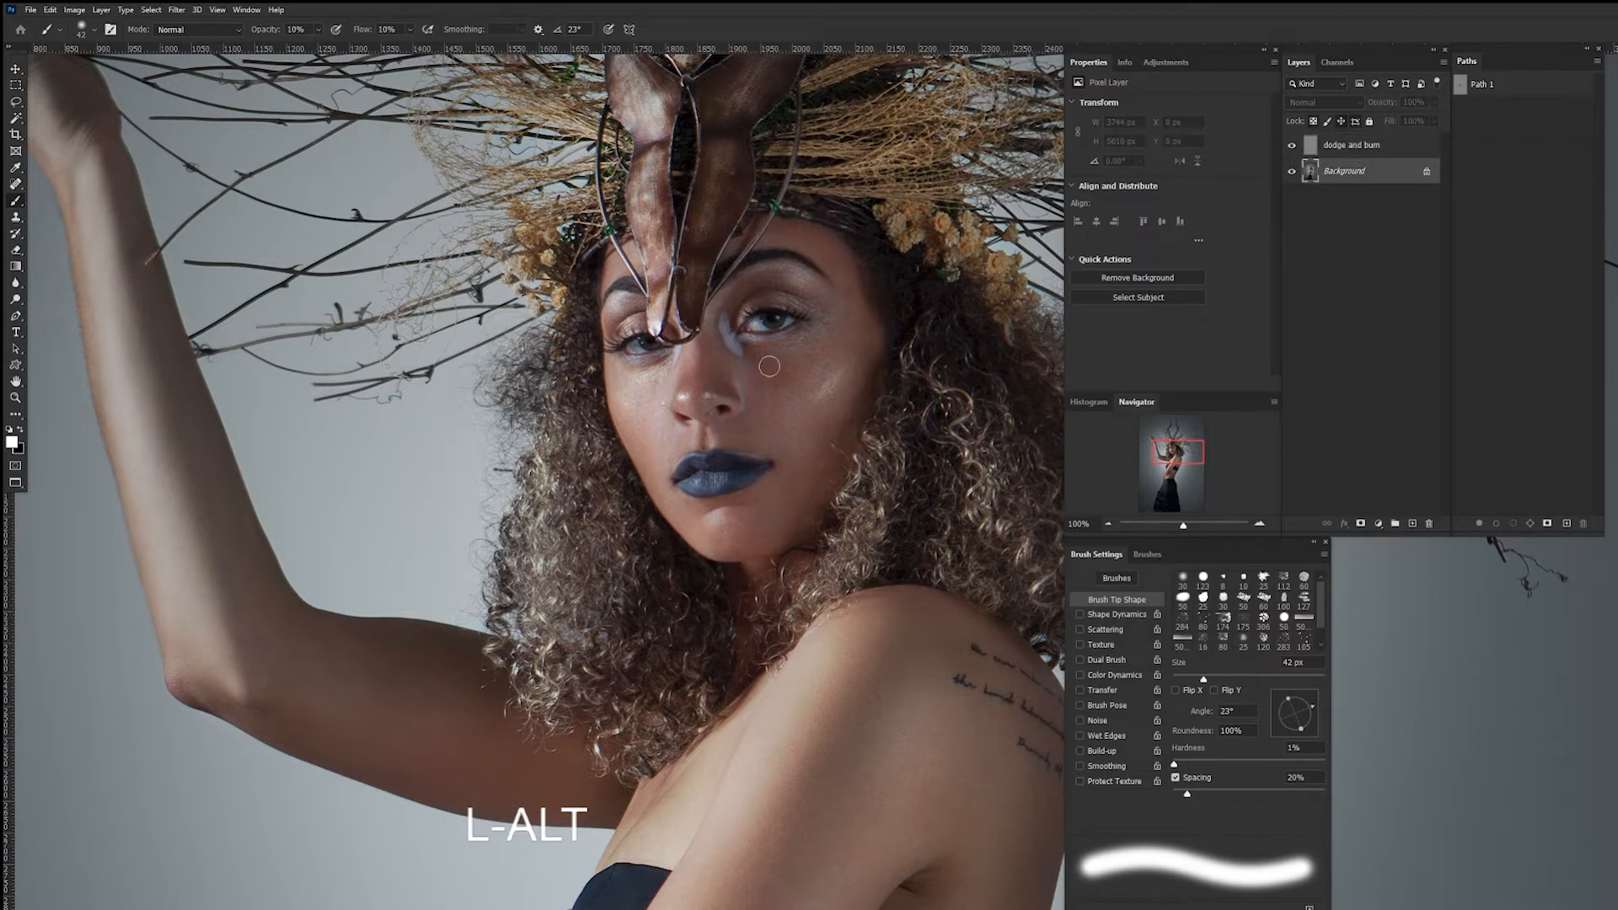
key(ctrl+plus)
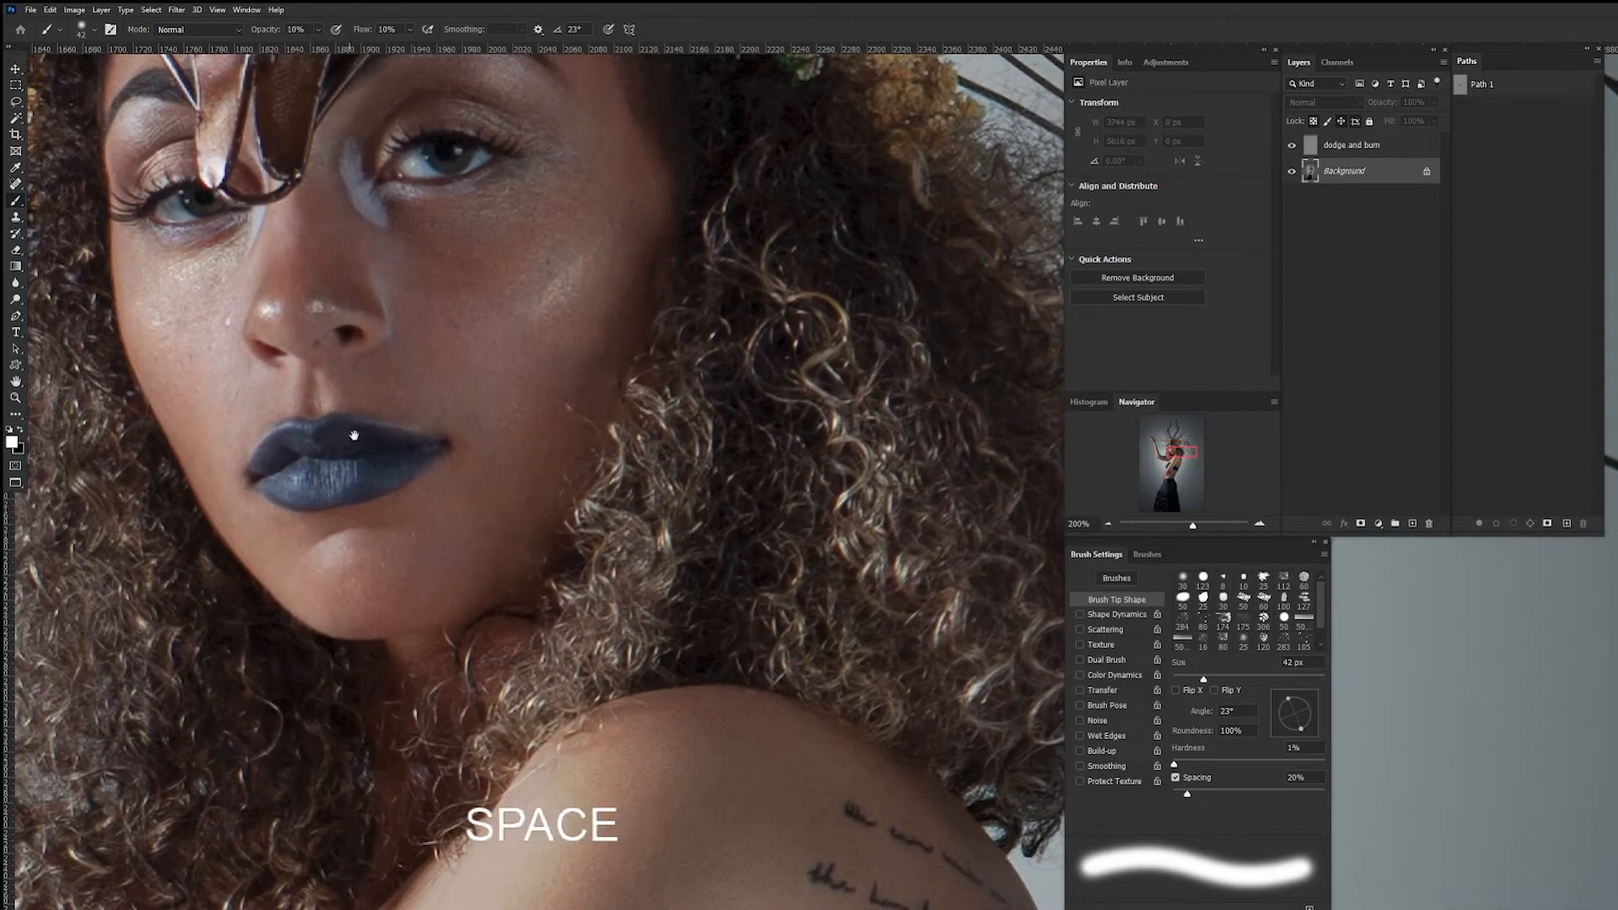
drag(353, 434, 849, 502)
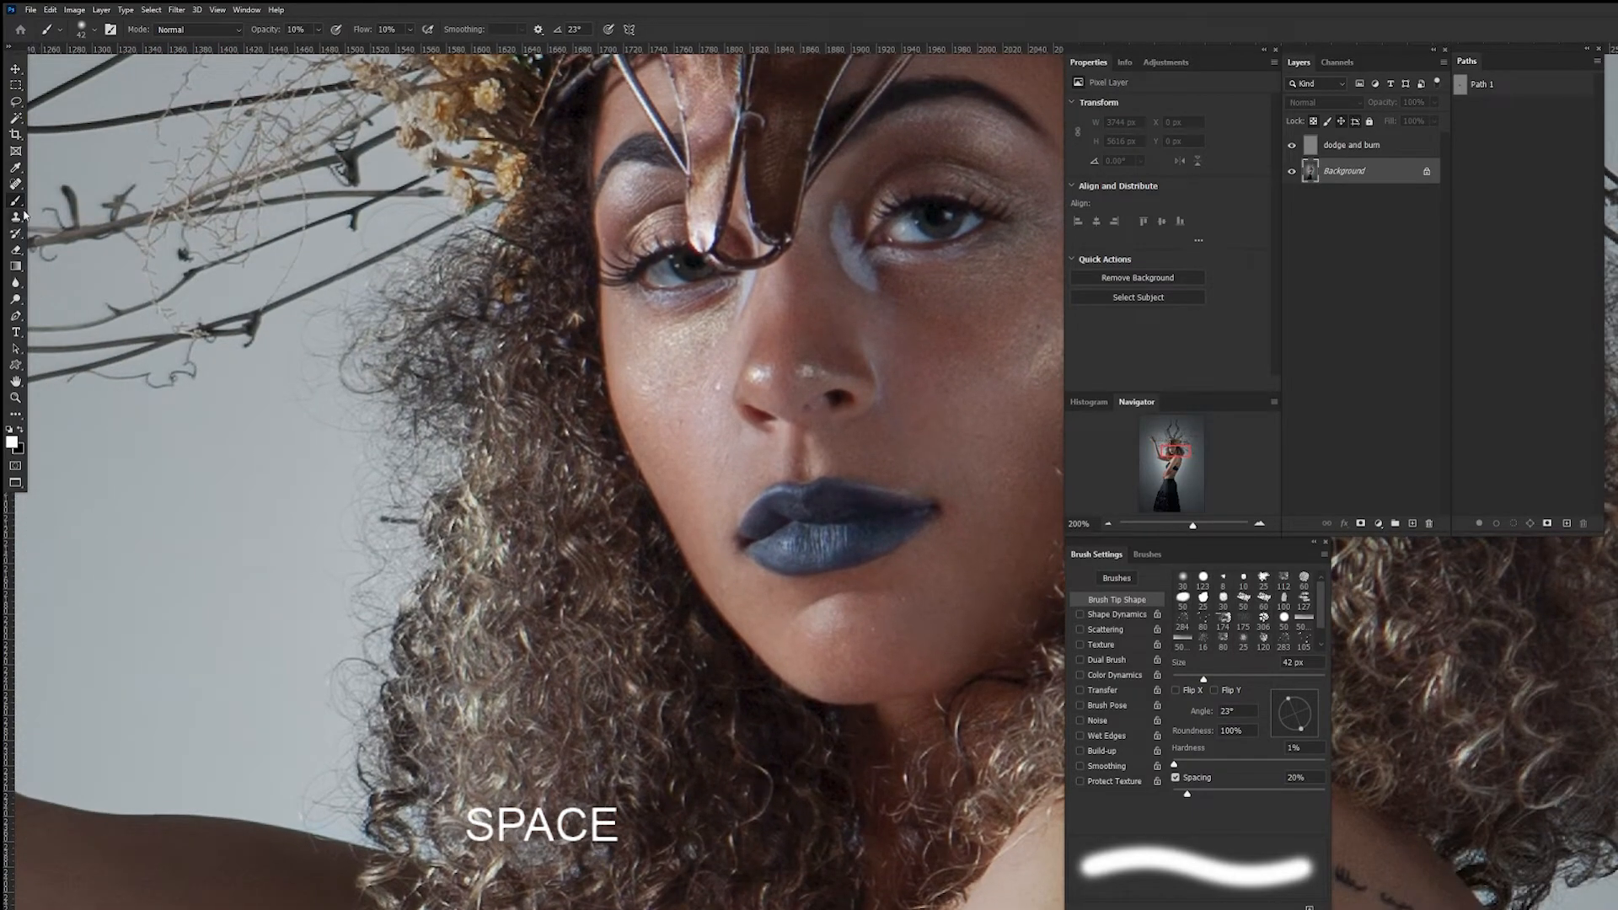
click(15, 183)
click(40, 186)
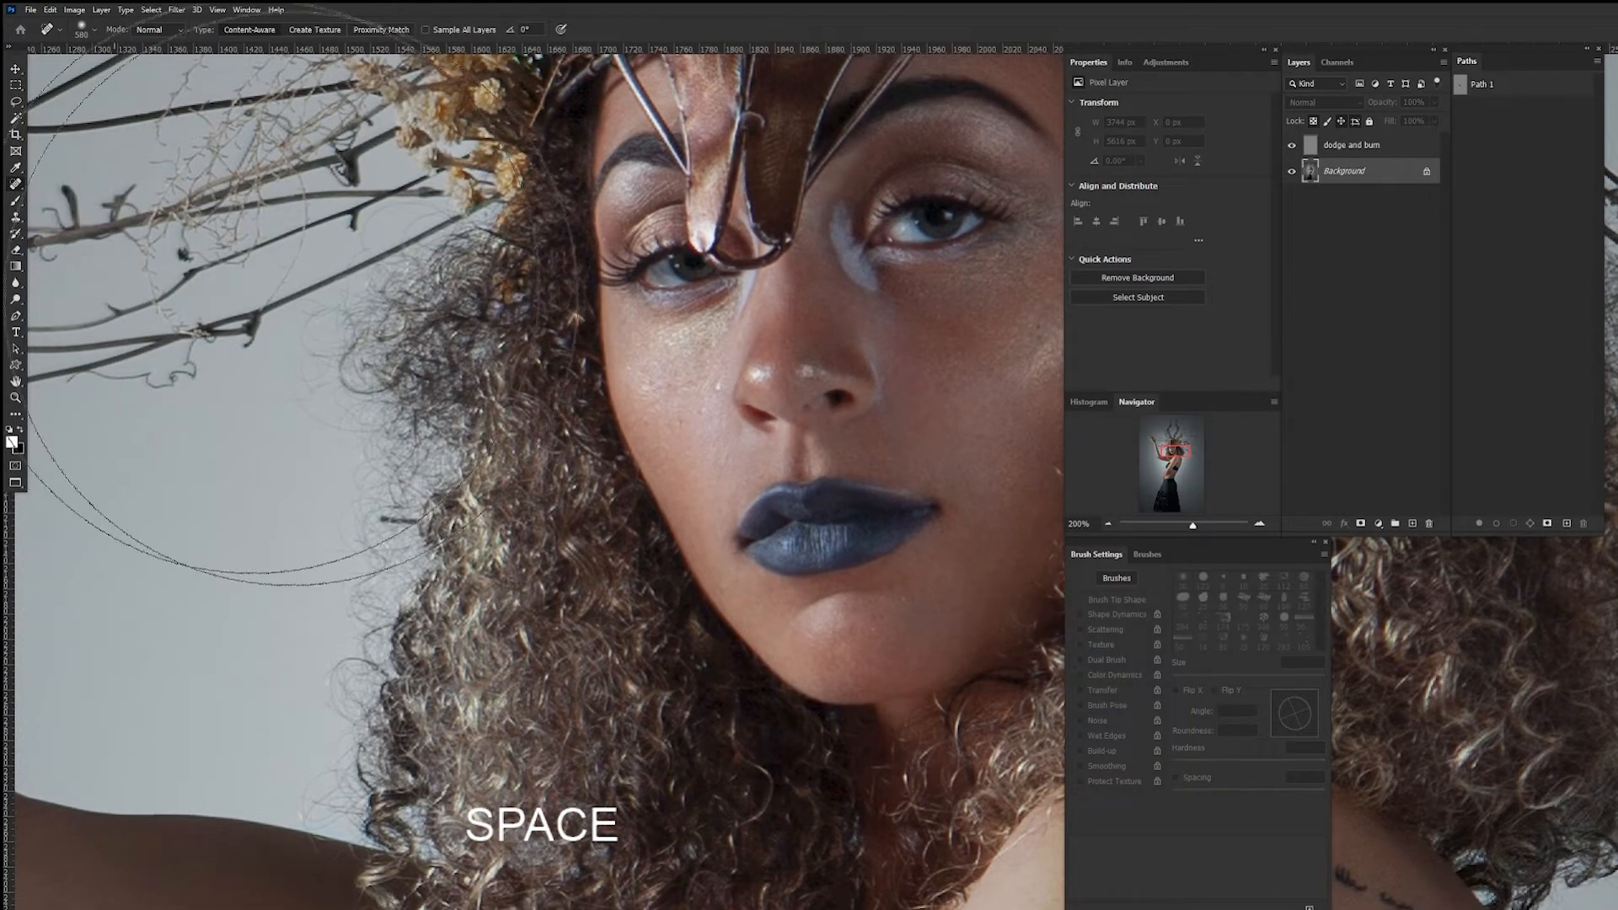
mouse_move(667, 413)
mouse_down()
mouse_move(313, 426)
mouse_move(302, 408)
mouse_up()
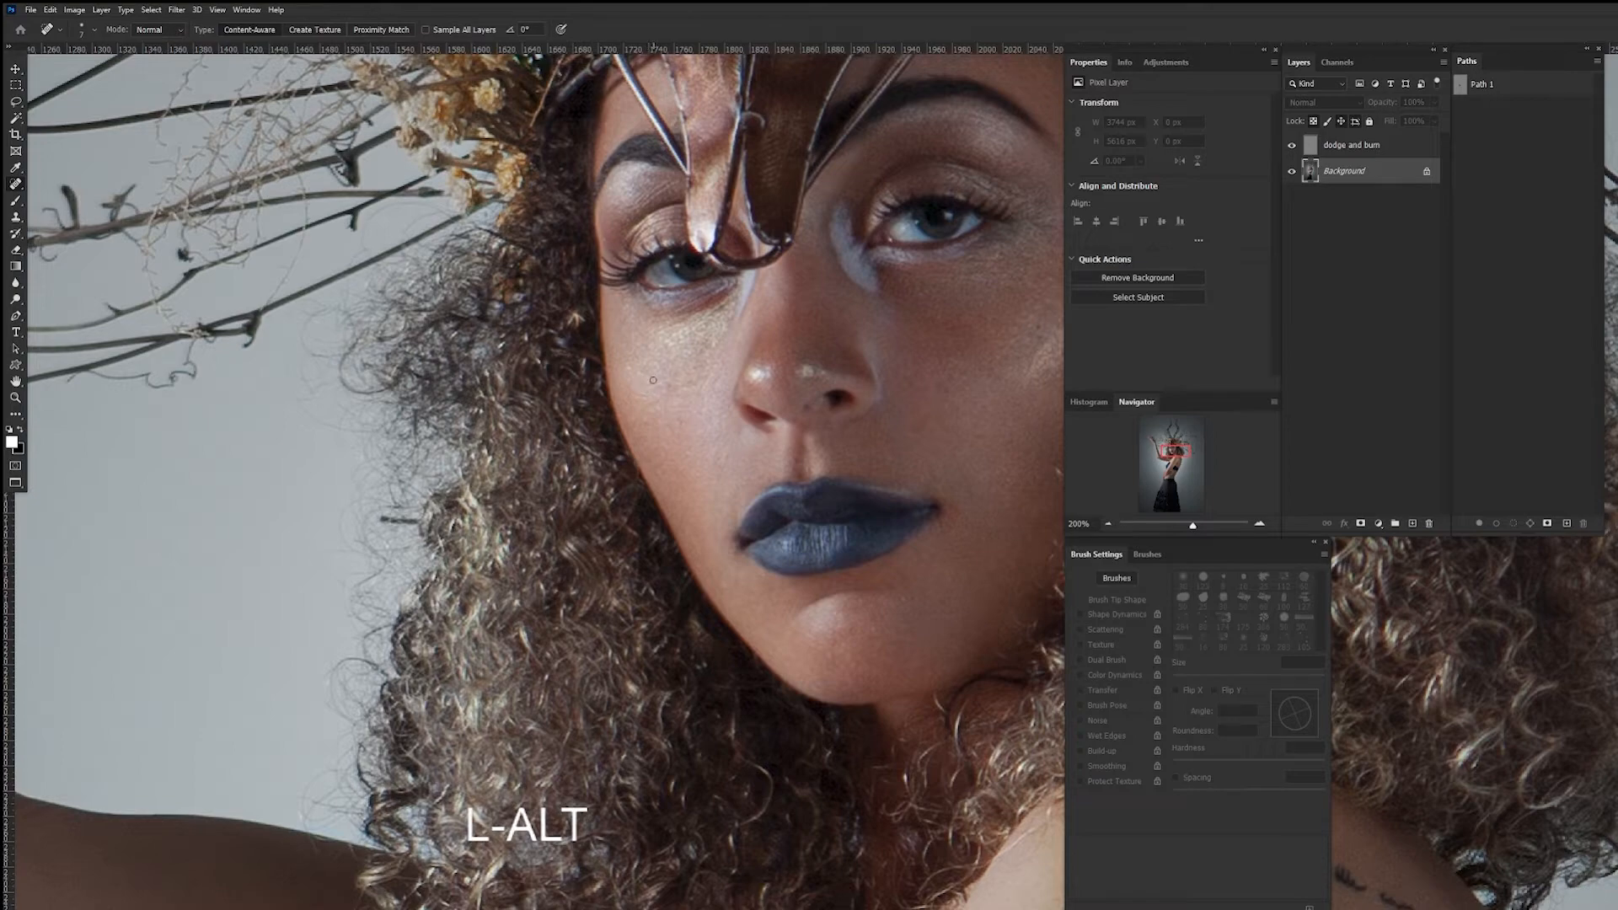
Add a new empty layer above the dodge and burn layer.
key(ctrl+minus)
key(ctrl+minus)
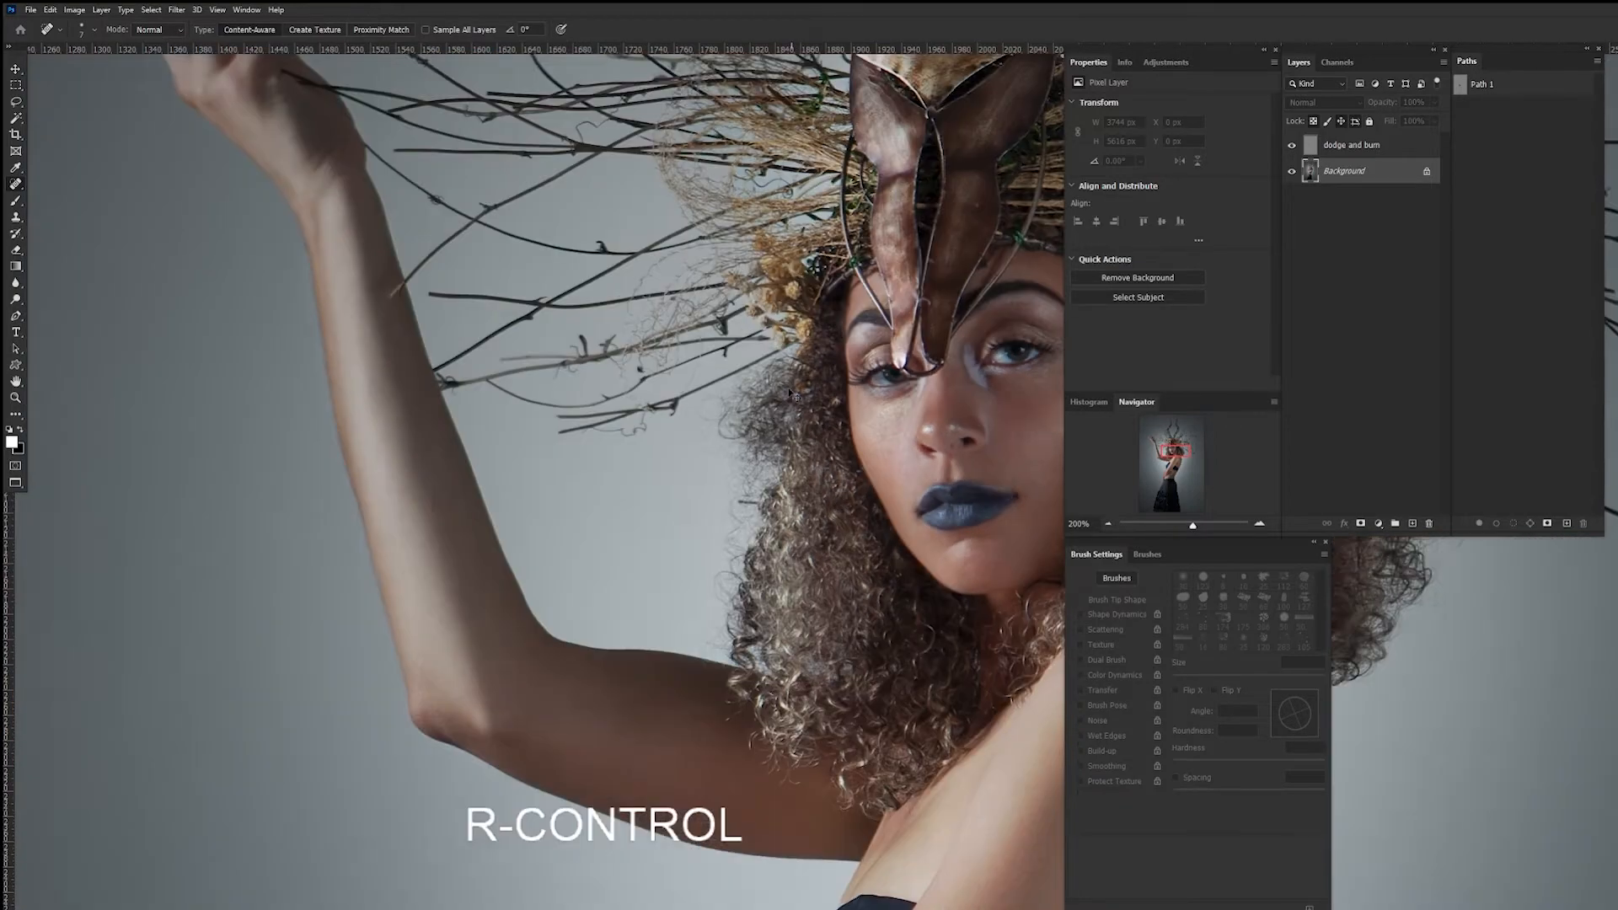
drag(895, 546, 740, 516)
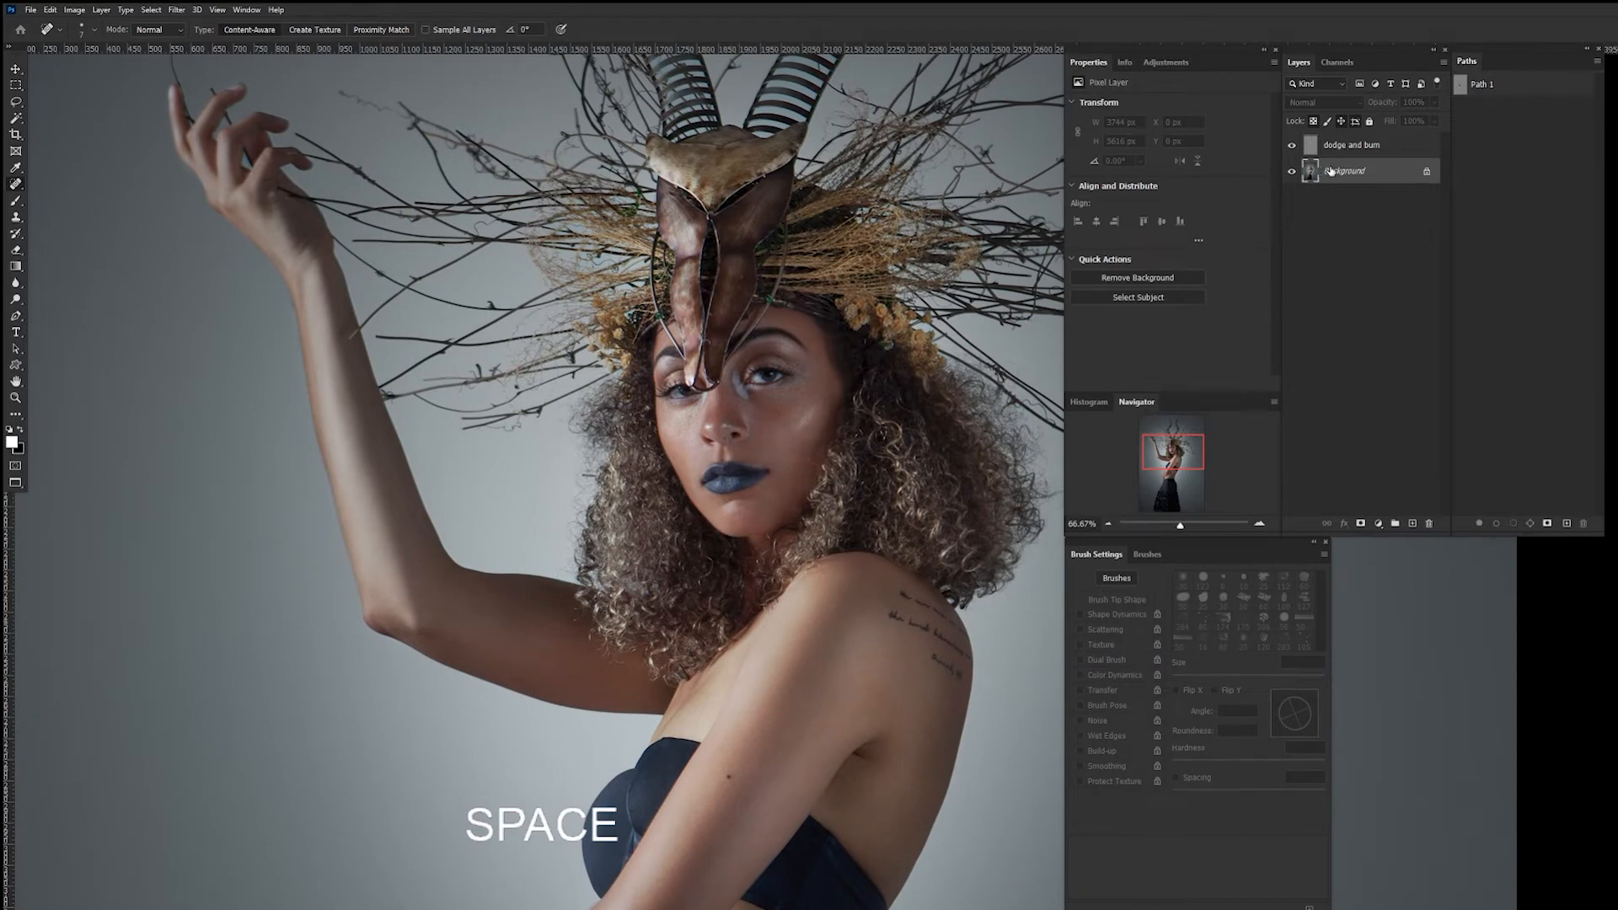
click(1373, 148)
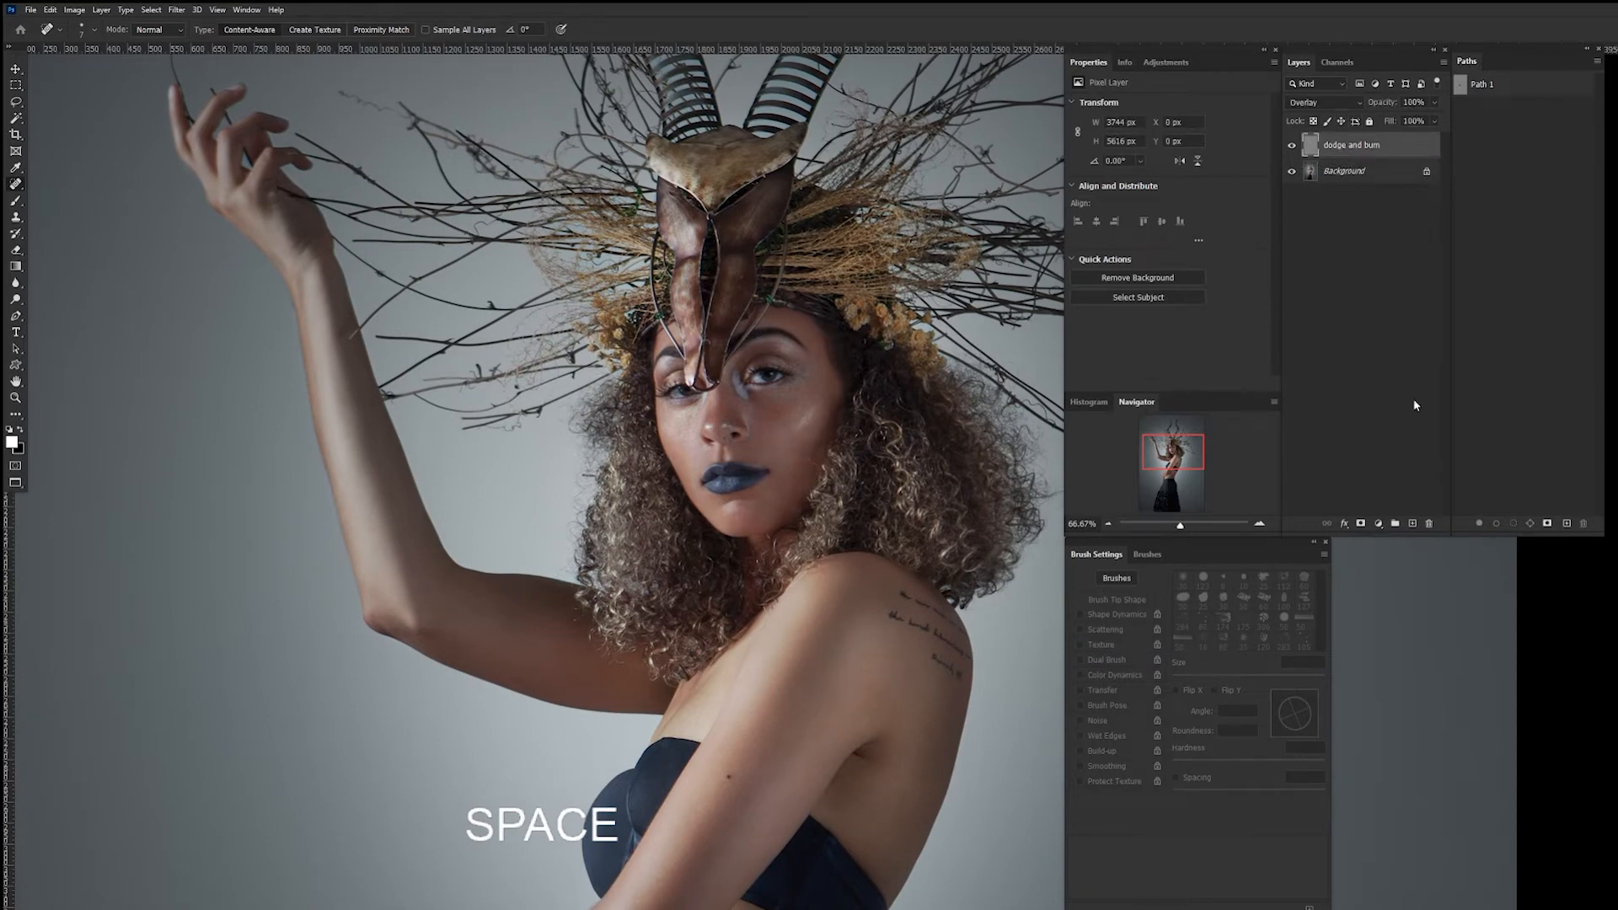
click(1413, 522)
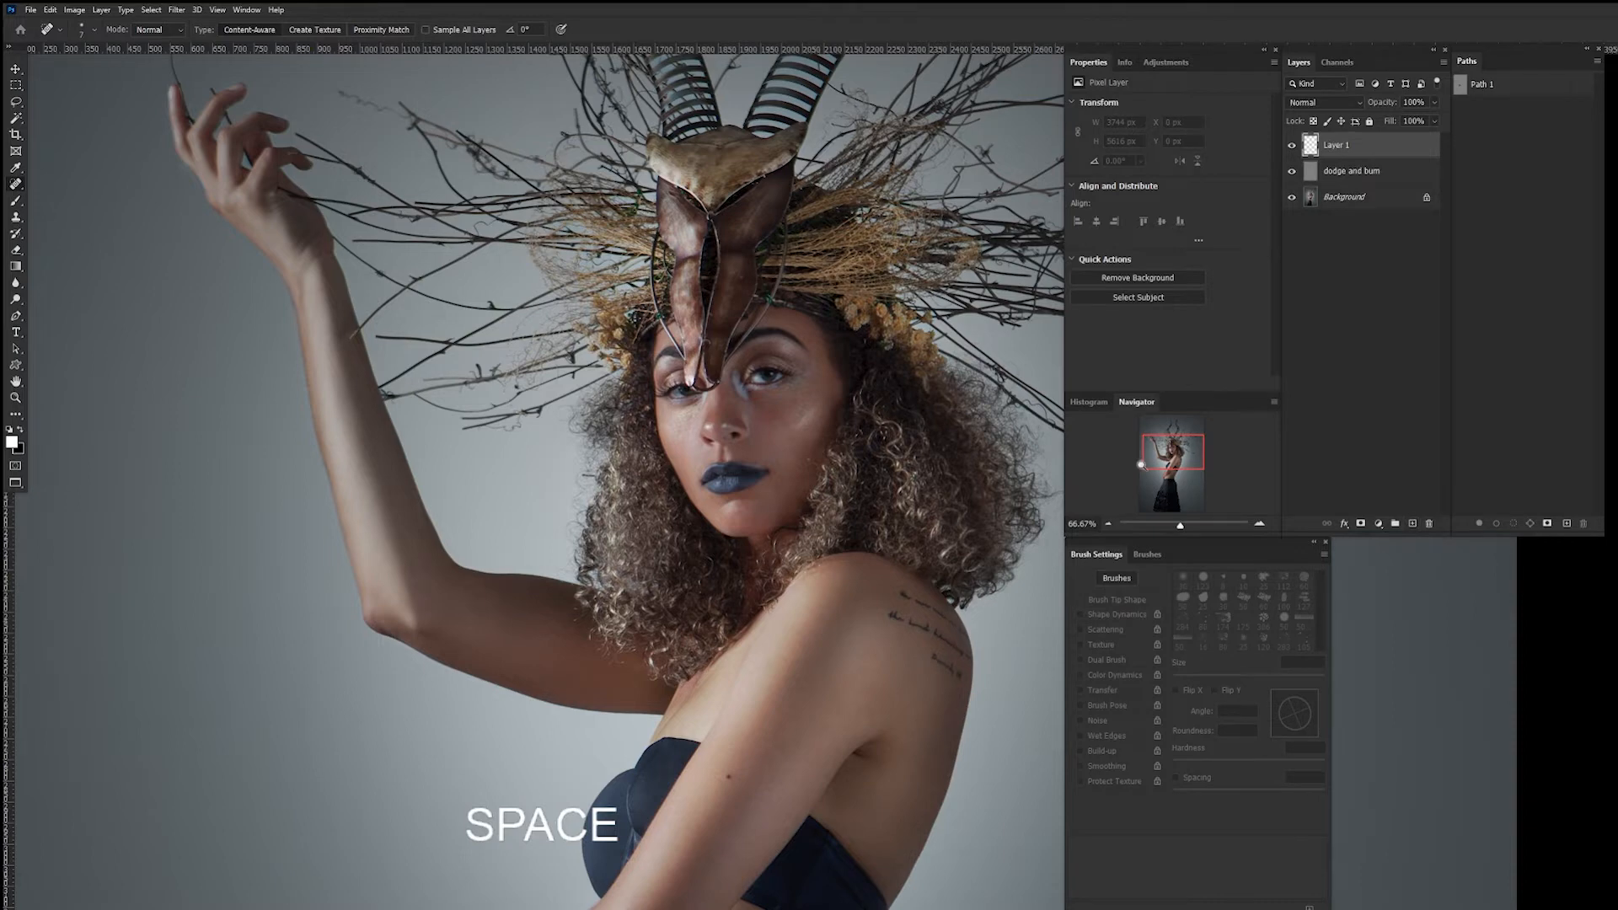
Set the Brush tool to 100% opacity and 9% flow, with pen pressure controlling the opacity.
key(ctrl+plus)
drag(533, 450, 758, 540)
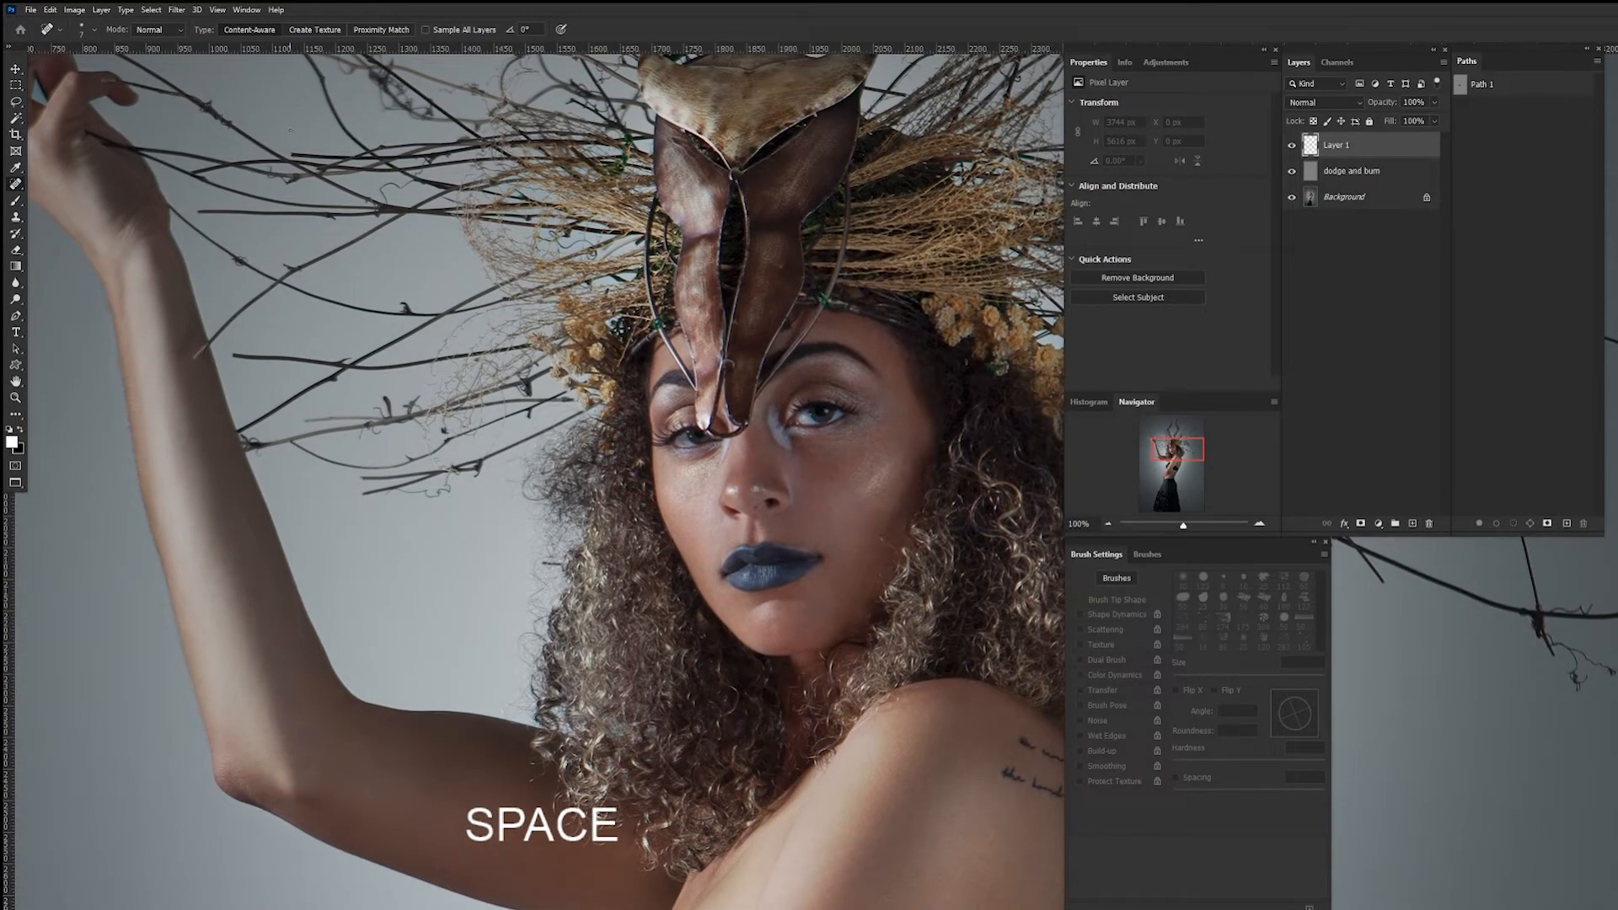
key(b)
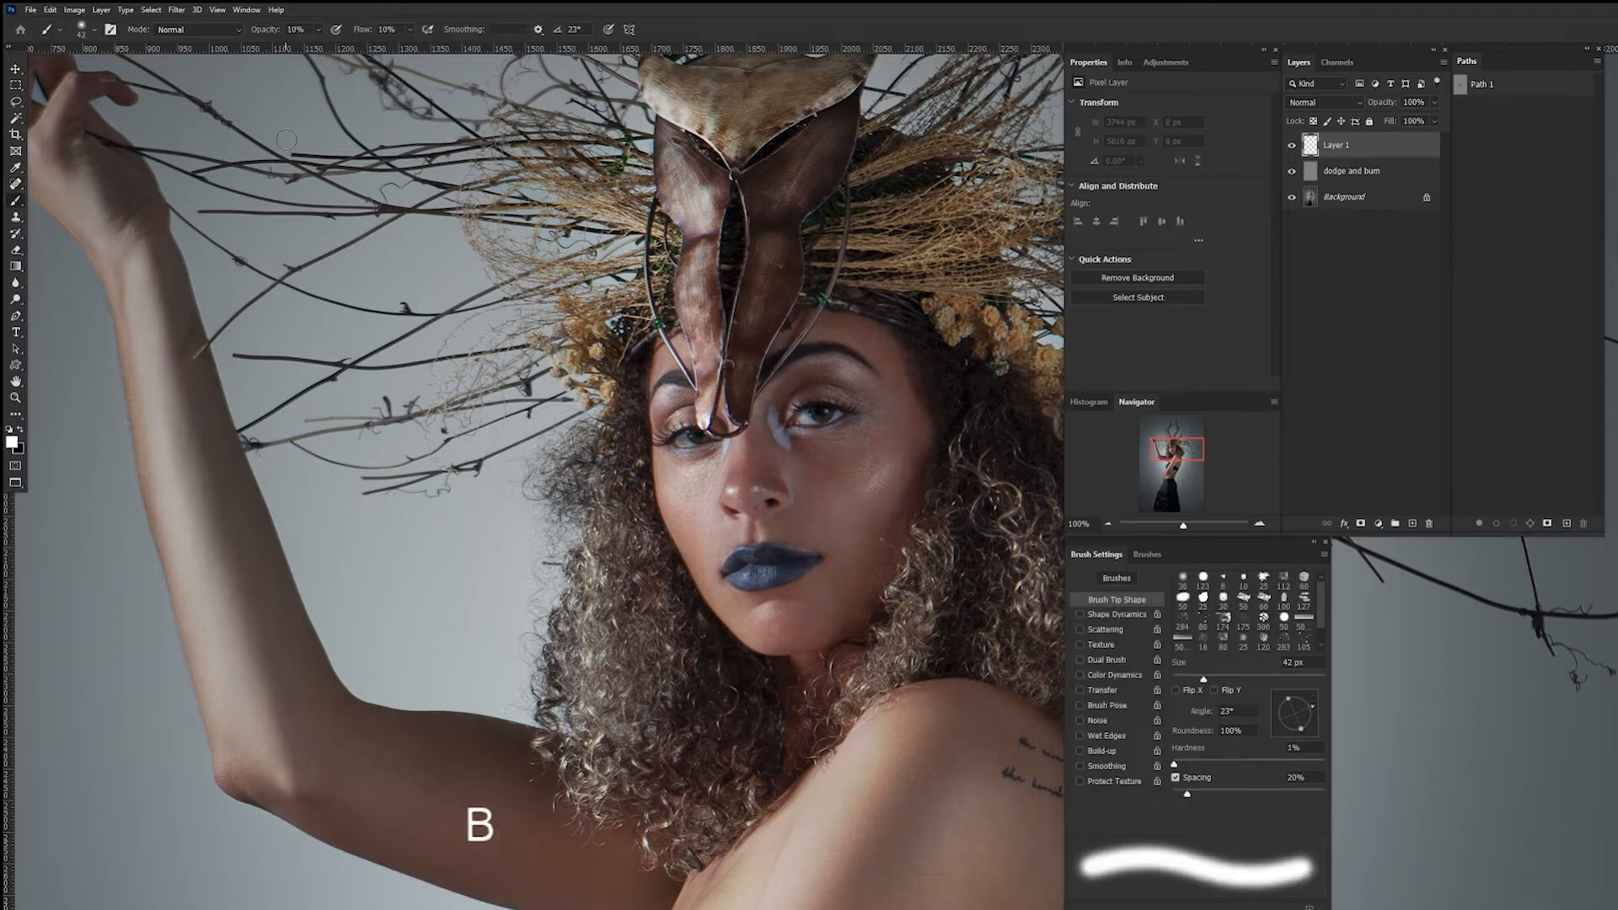
drag(319, 30, 409, 50)
click(409, 34)
drag(413, 48, 405, 57)
click(335, 29)
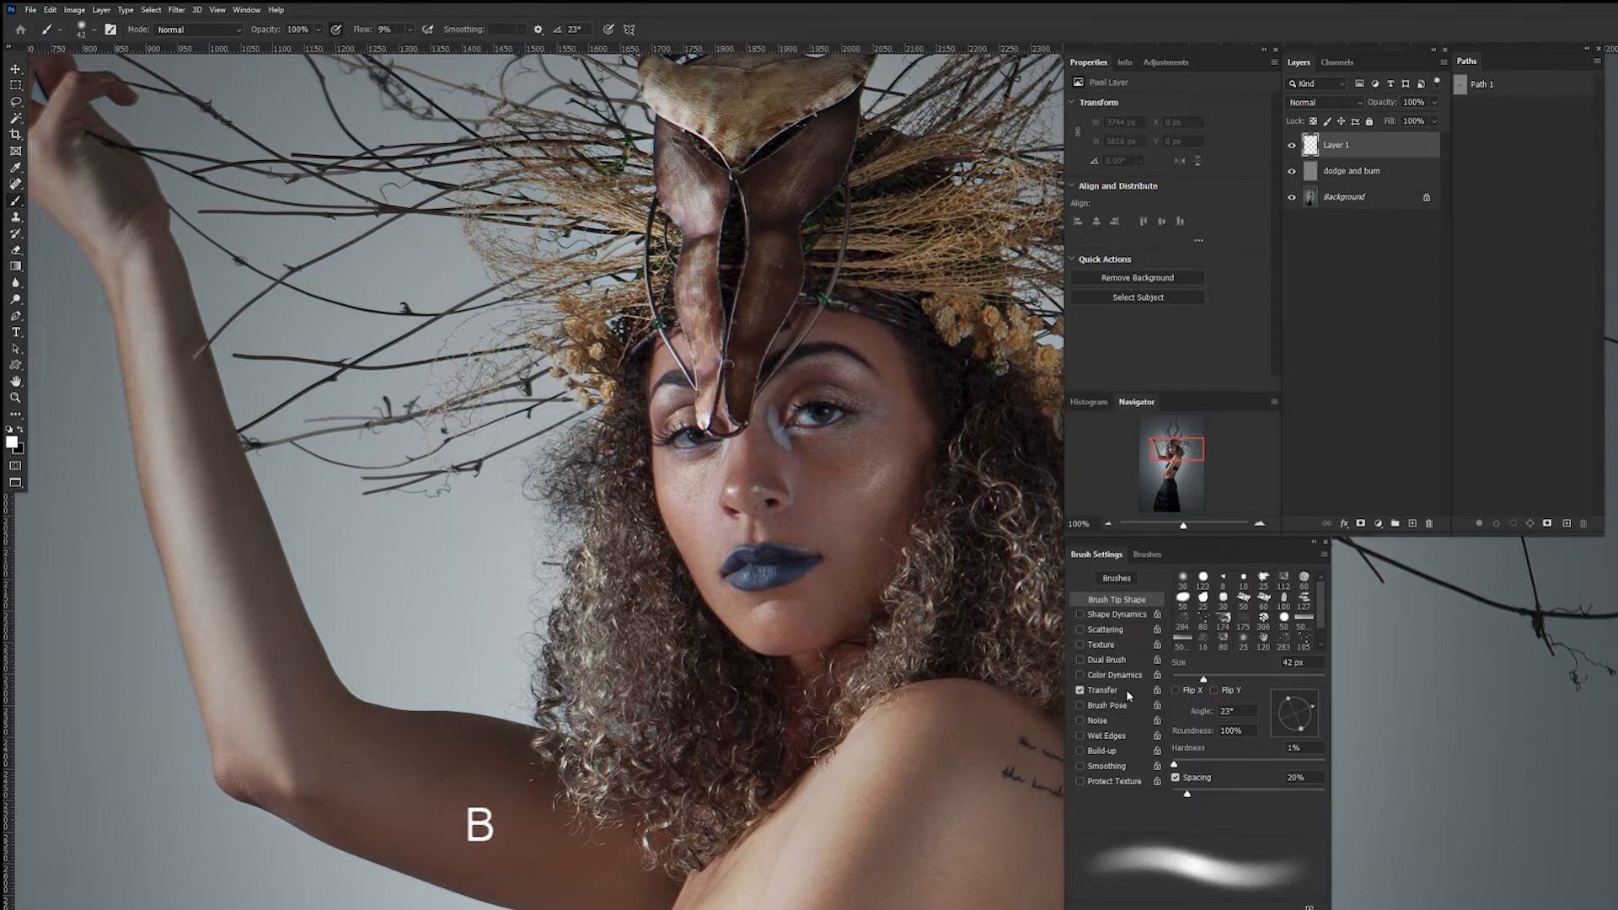
Set the brush hardness to 0% and open the brush's Transfer settings.
key(space)
drag(1016, 644, 788, 480)
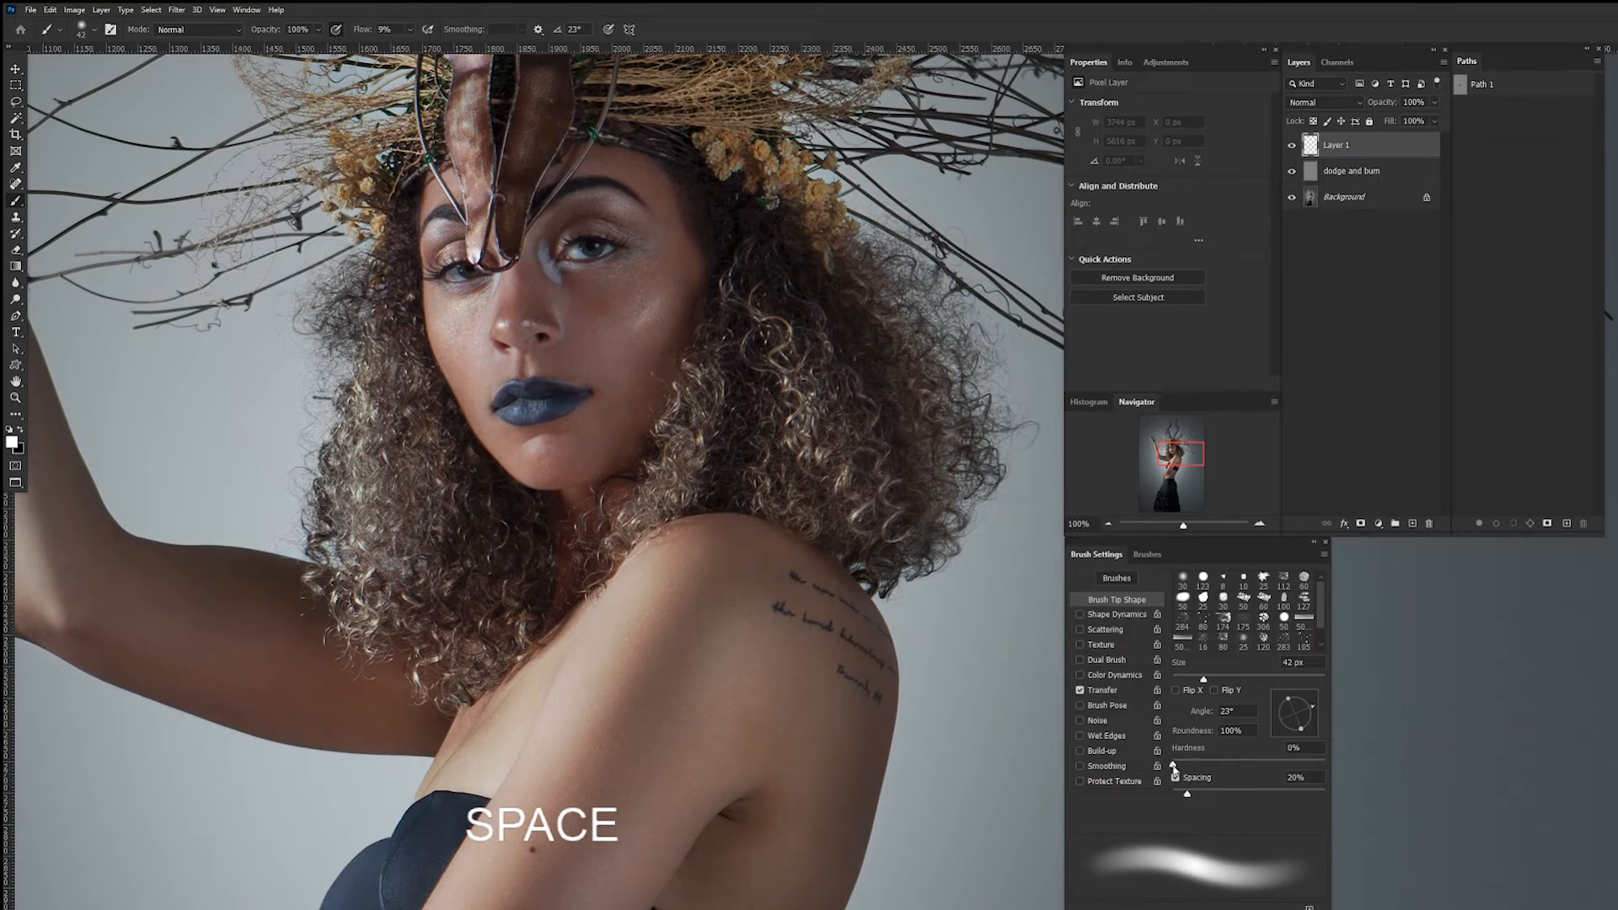
drag(1174, 764, 1169, 765)
click(1177, 779)
click(1177, 779)
click(1124, 691)
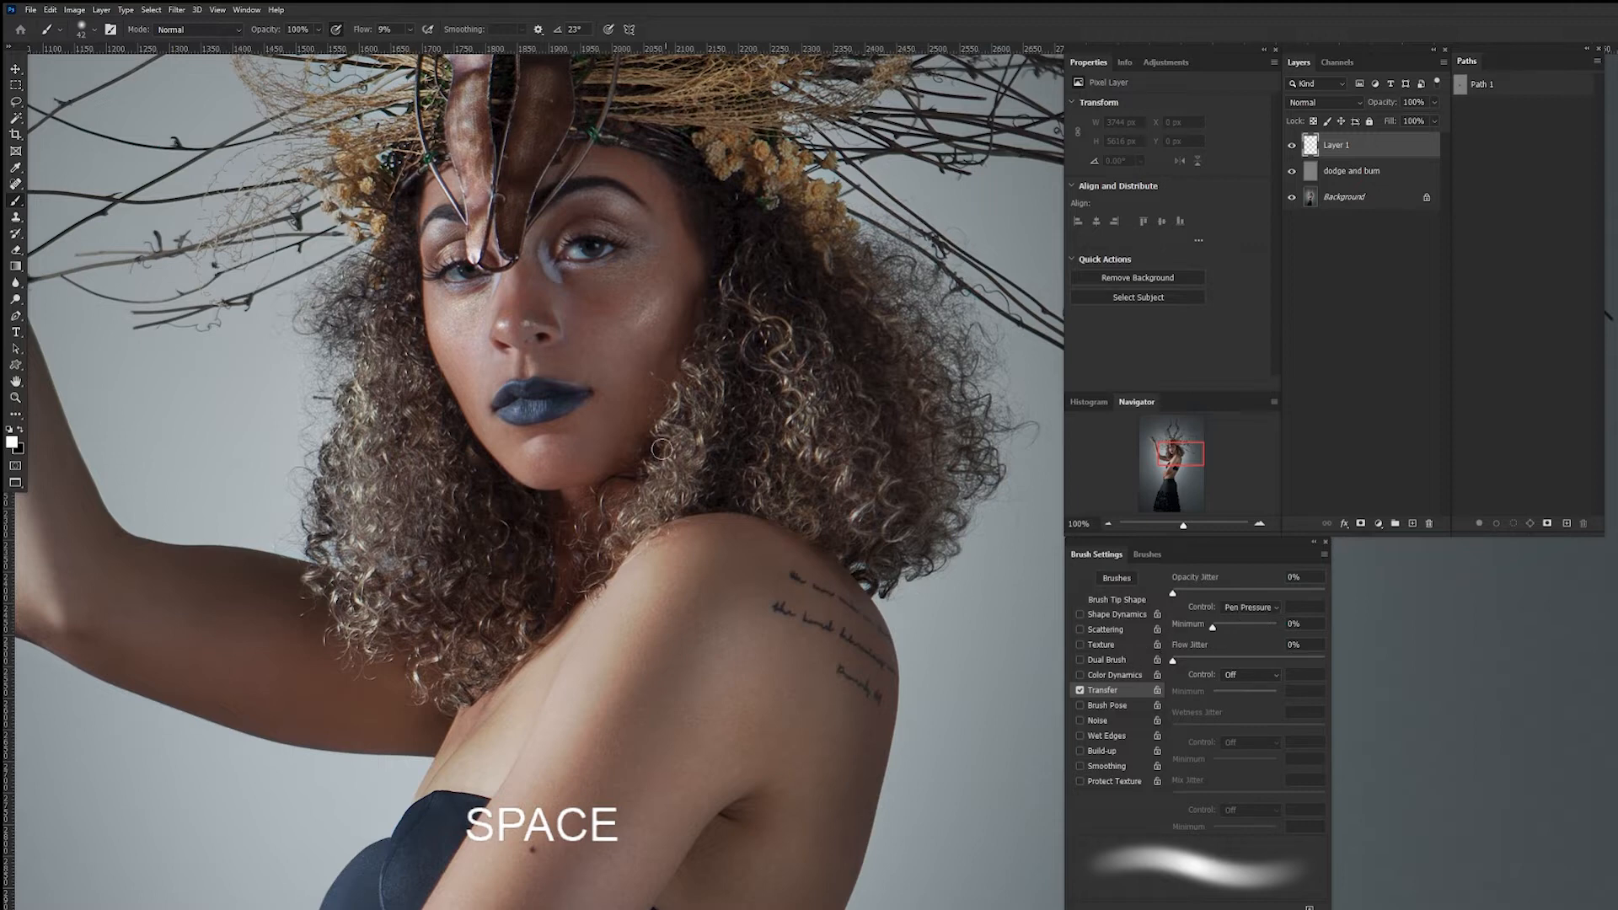
drag(583, 433, 763, 527)
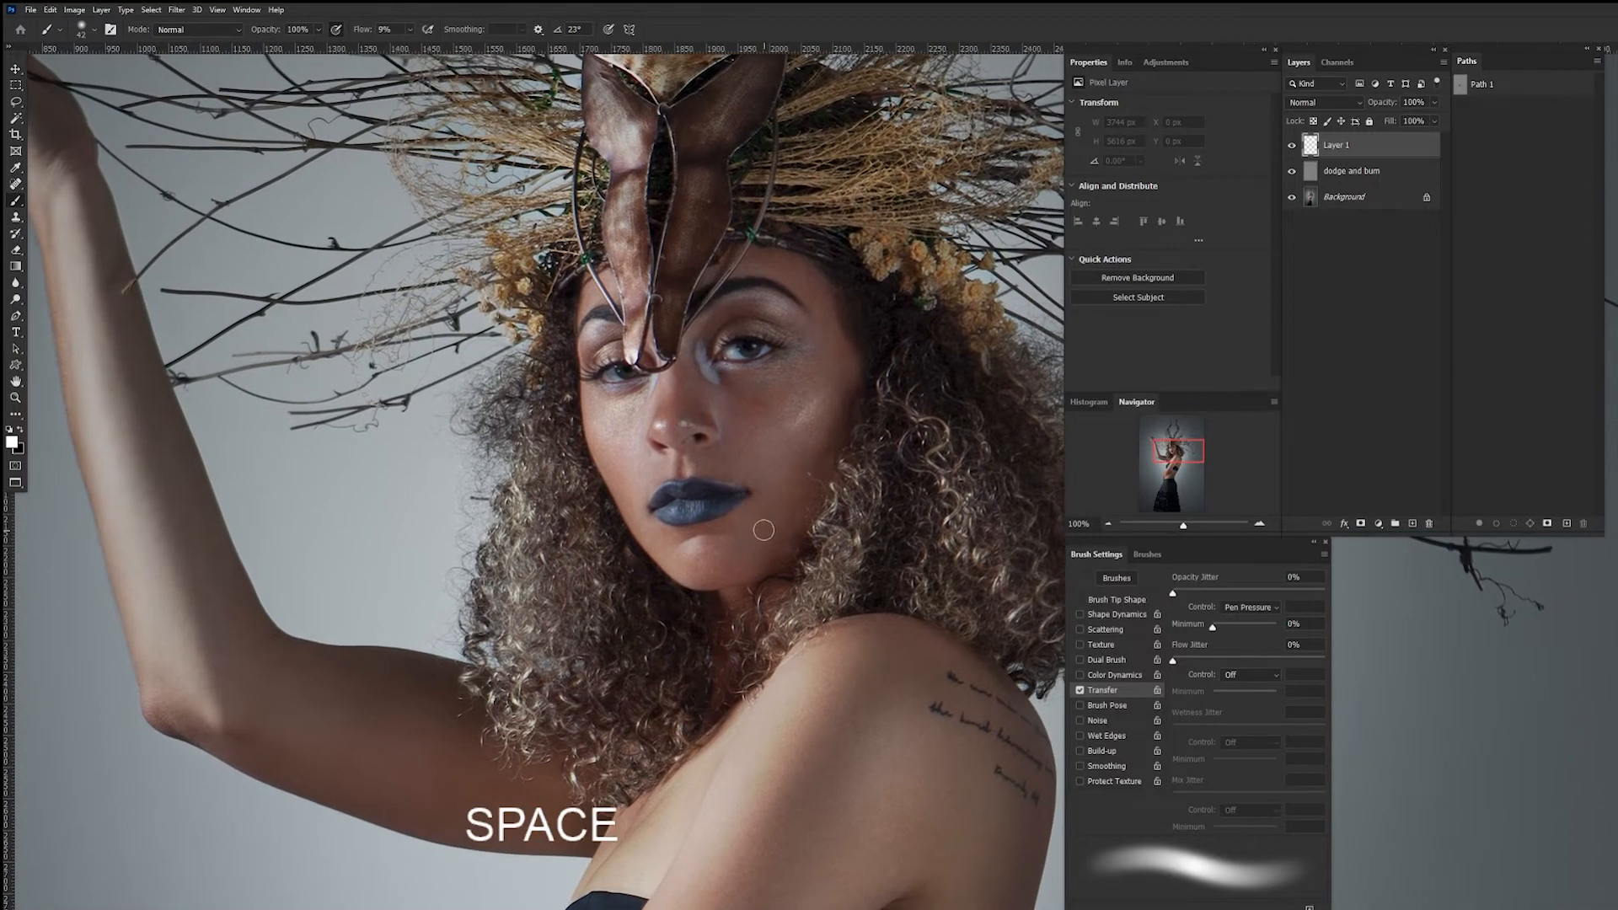
ctrl+click(763, 527)
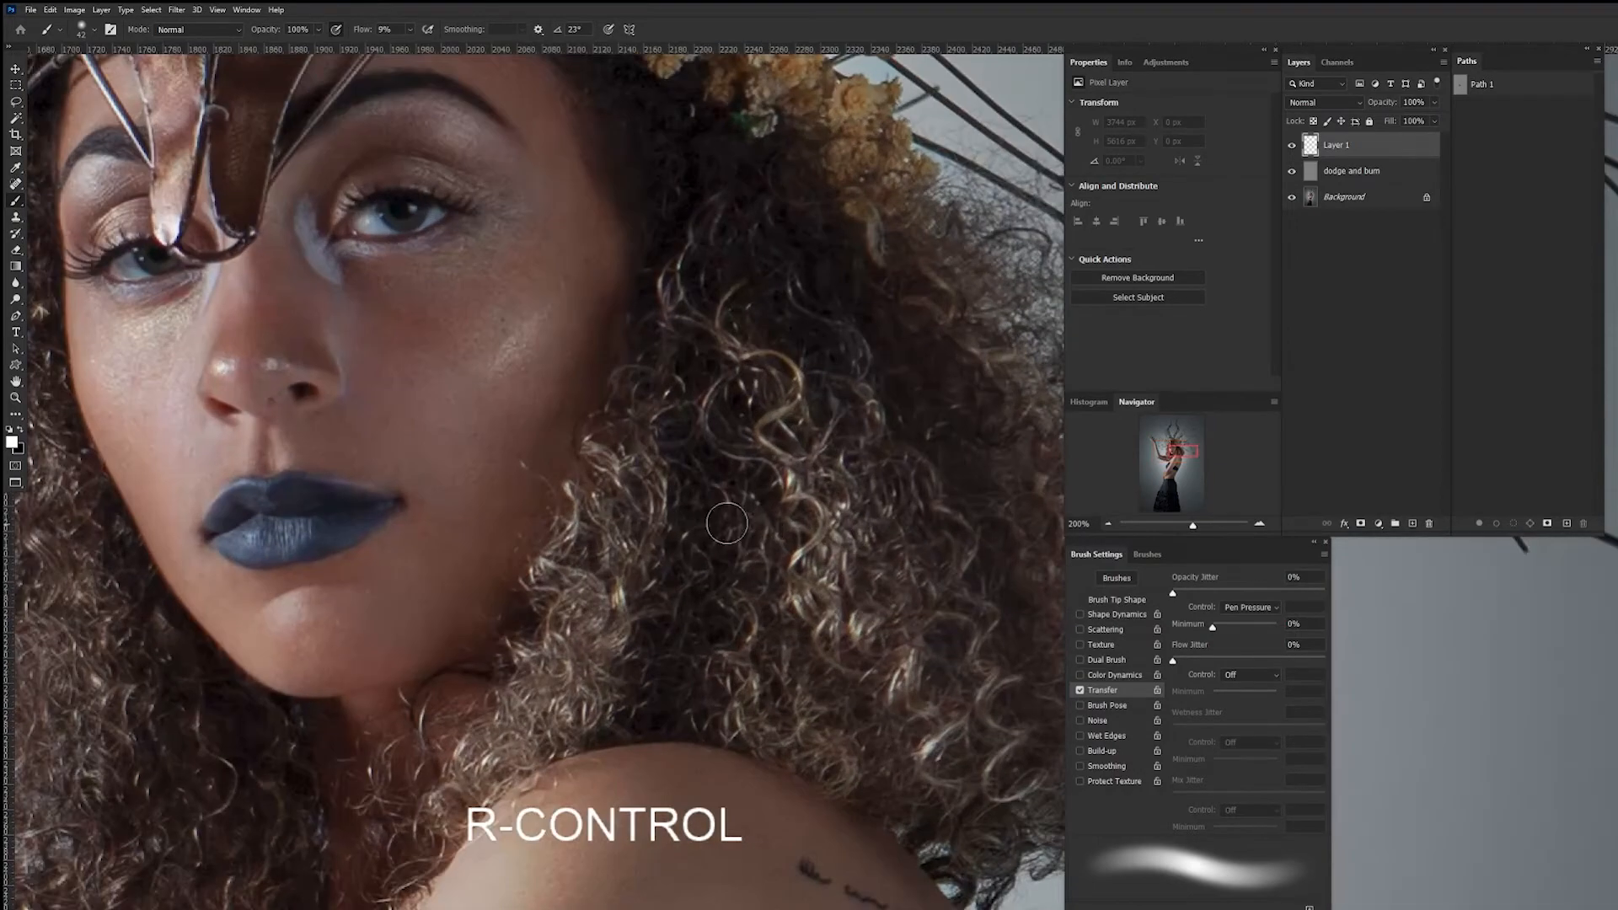
alt+right_click(620, 430)
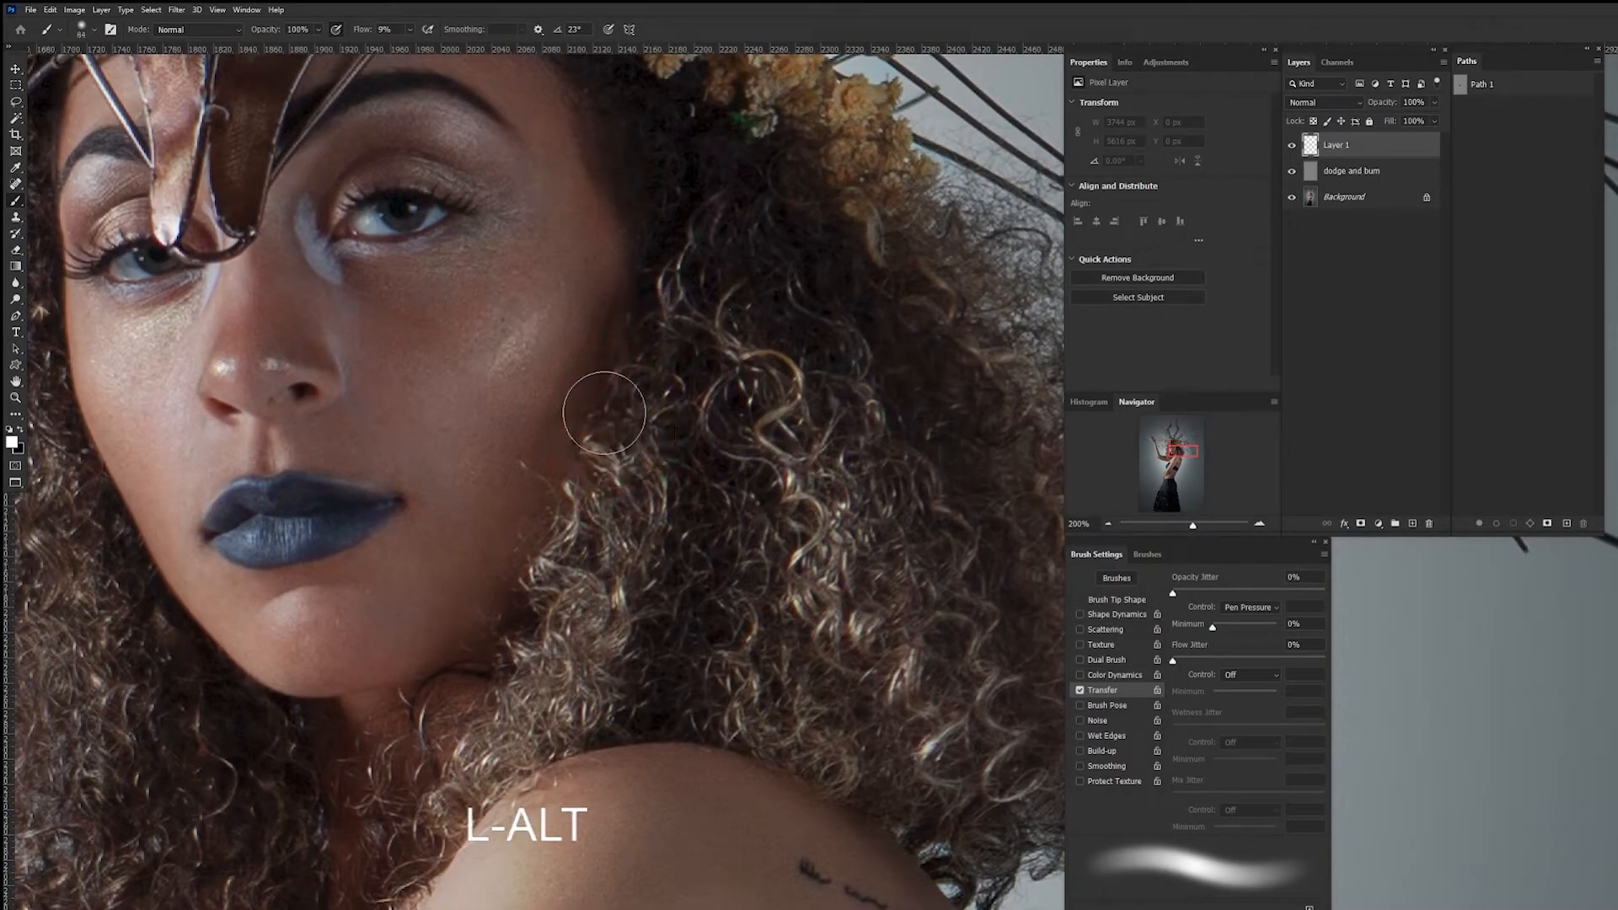
drag(492, 458, 834, 485)
key(ctrl+minus)
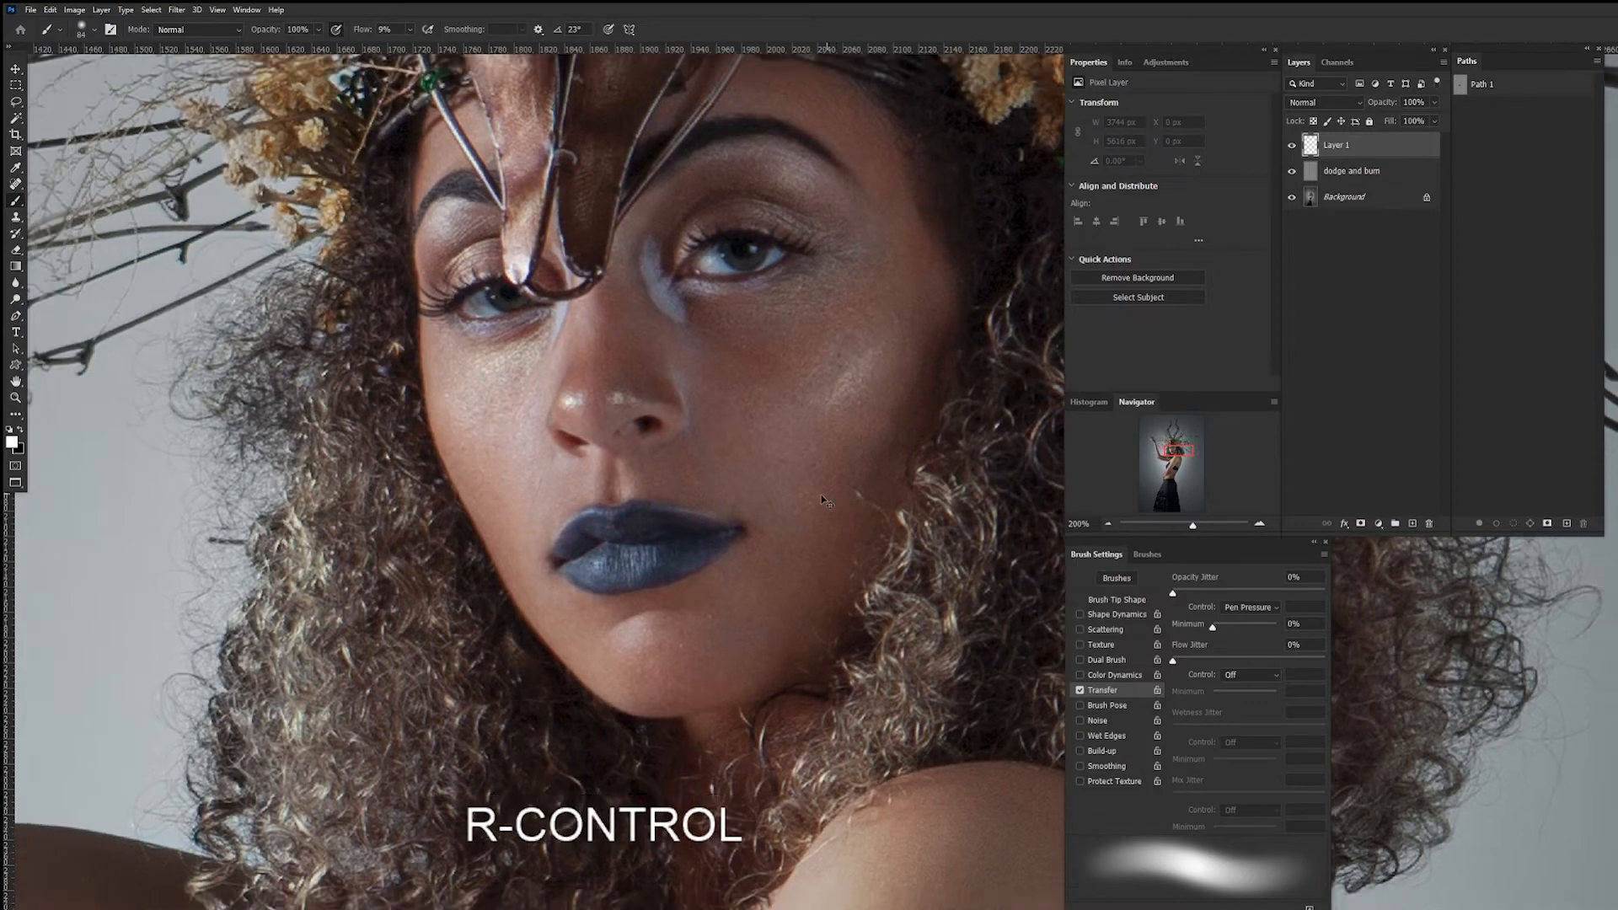
drag(850, 427, 617, 431)
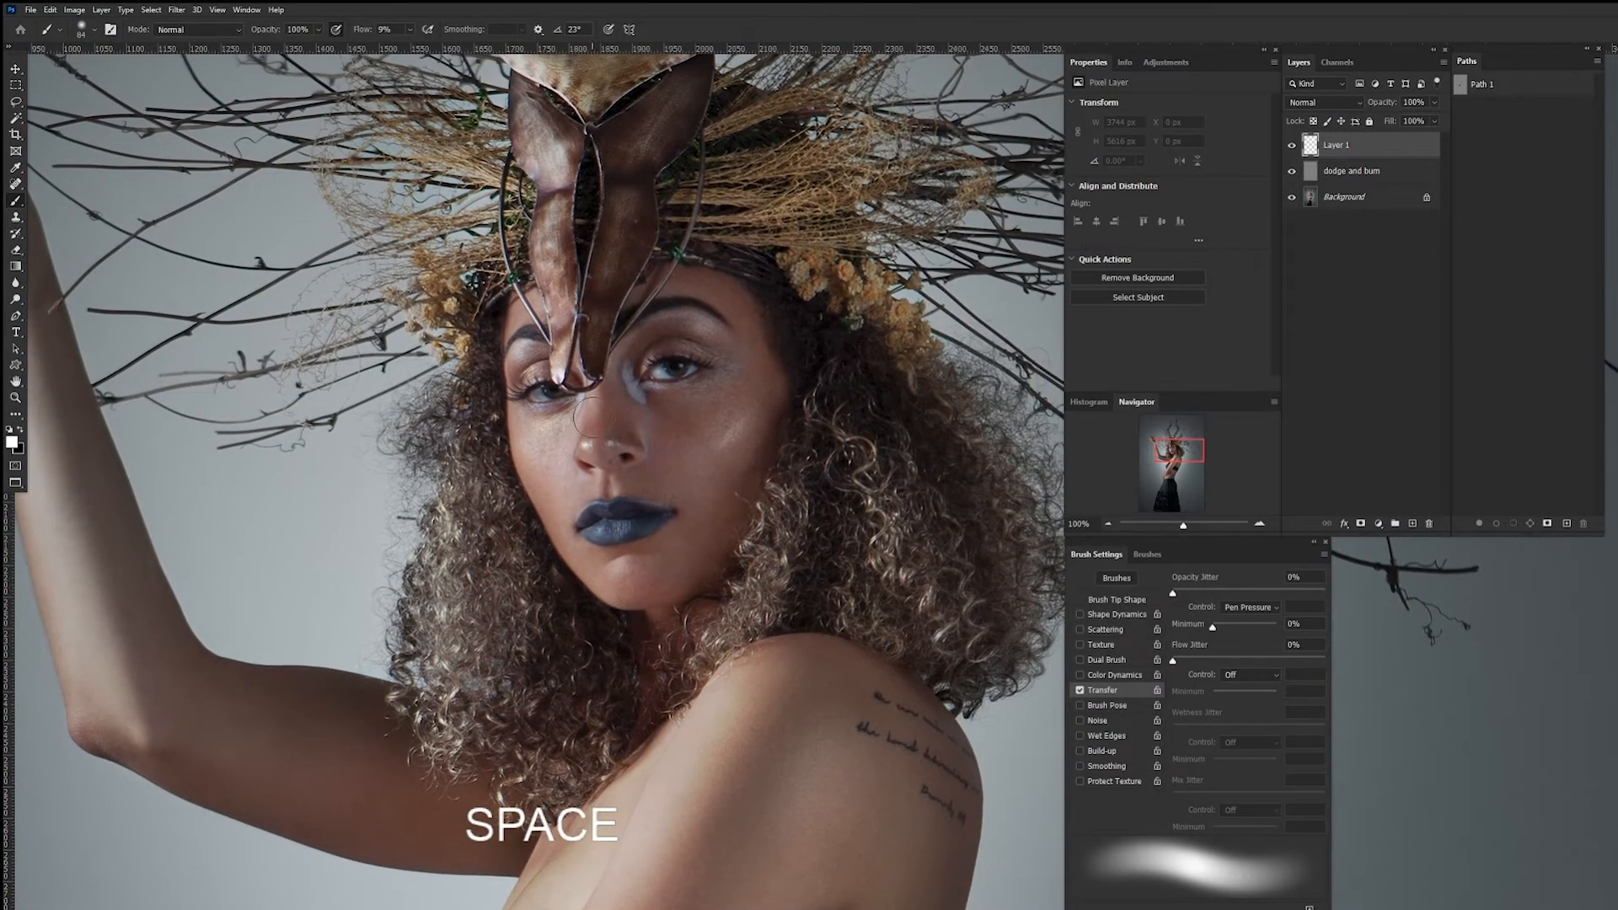
Sample the skin tone from the forehead near the hairline and paint it over the forehead with a smaller brush.
key(b)
key(alt)
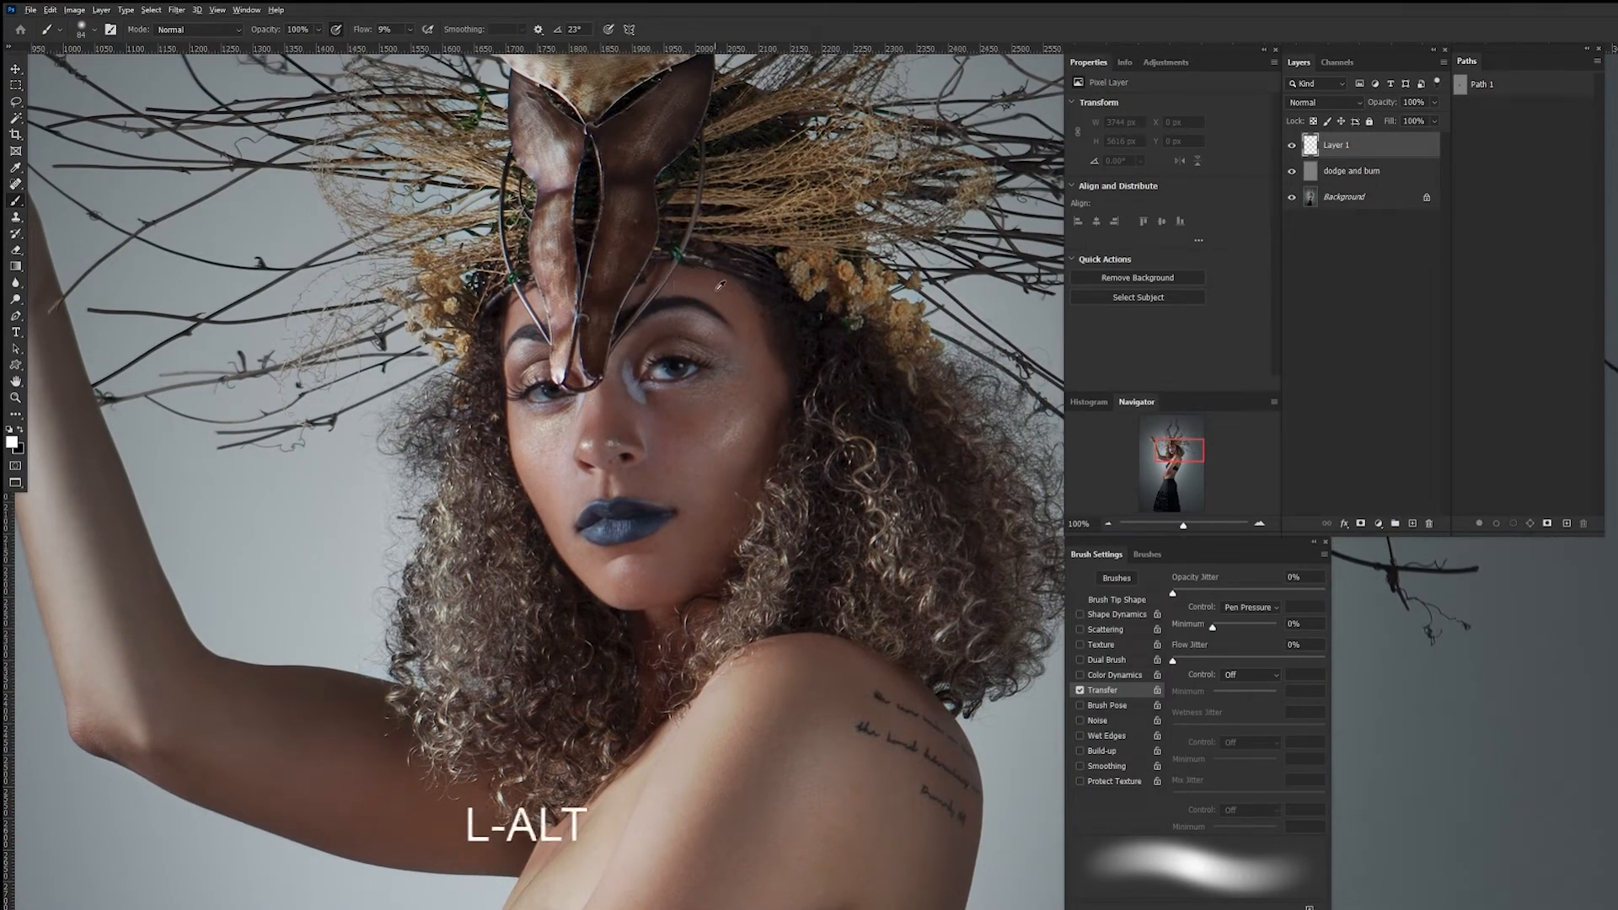
alt+click(719, 290)
alt+right_click(719, 295)
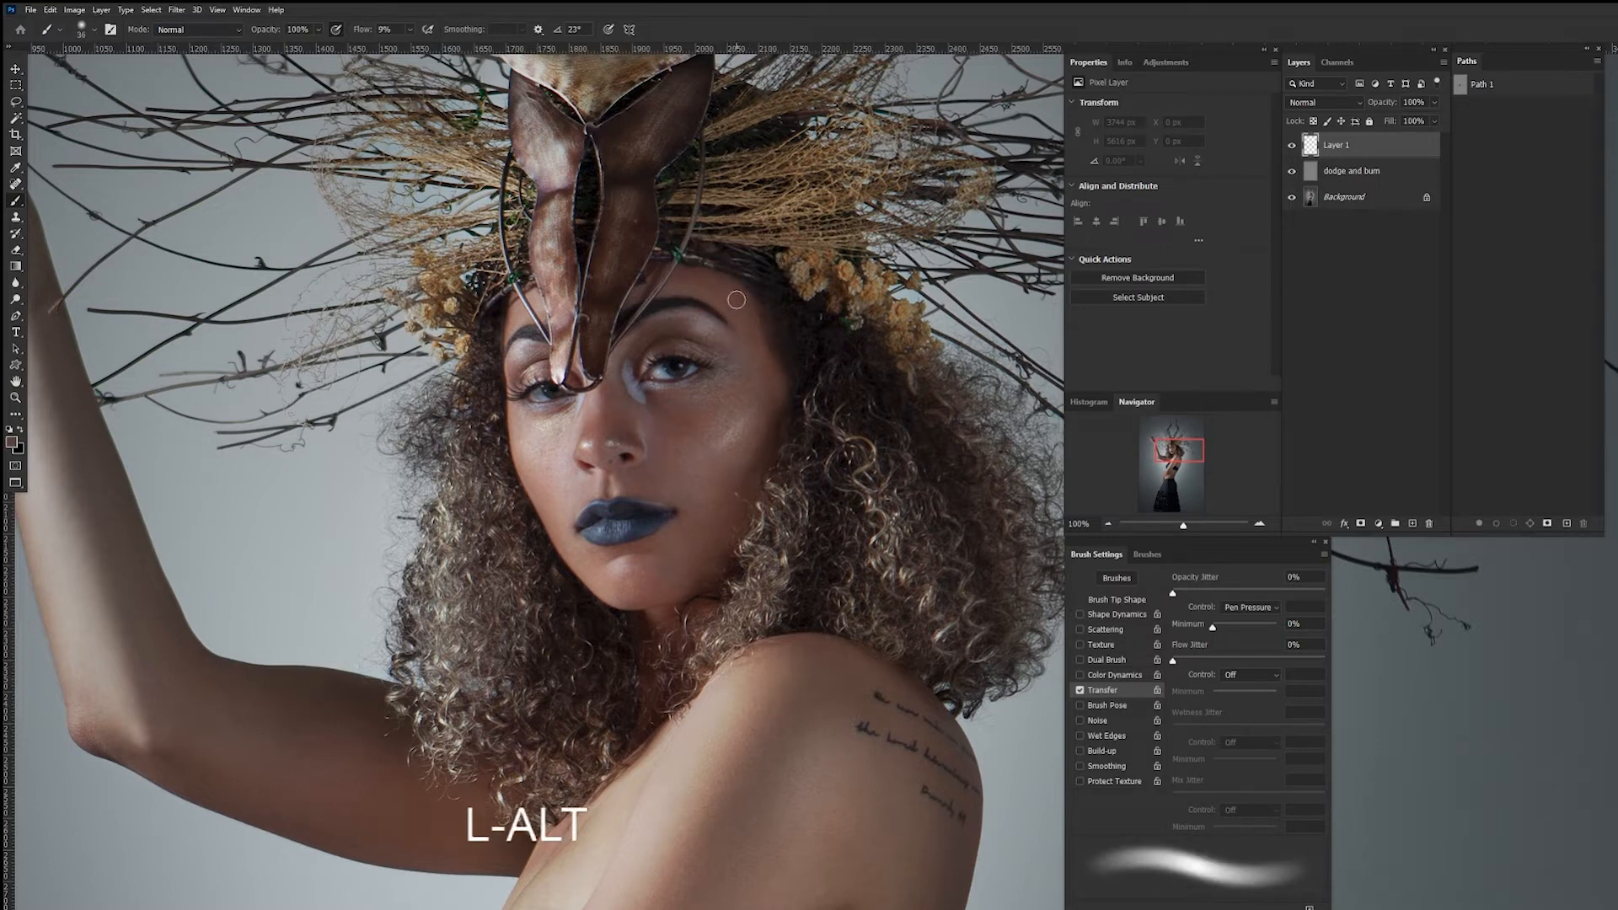
drag(730, 299, 682, 284)
Paint sampled skin tones over the model's left temple and cheek on the new layer, resampling nearby skin between strokes.
drag(756, 364, 763, 376)
drag(732, 429, 775, 391)
mouse_move(734, 458)
mouse_down()
mouse_move(780, 428)
mouse_move(774, 412)
mouse_up()
alt+click(769, 421)
drag(740, 486, 769, 423)
alt+click(739, 465)
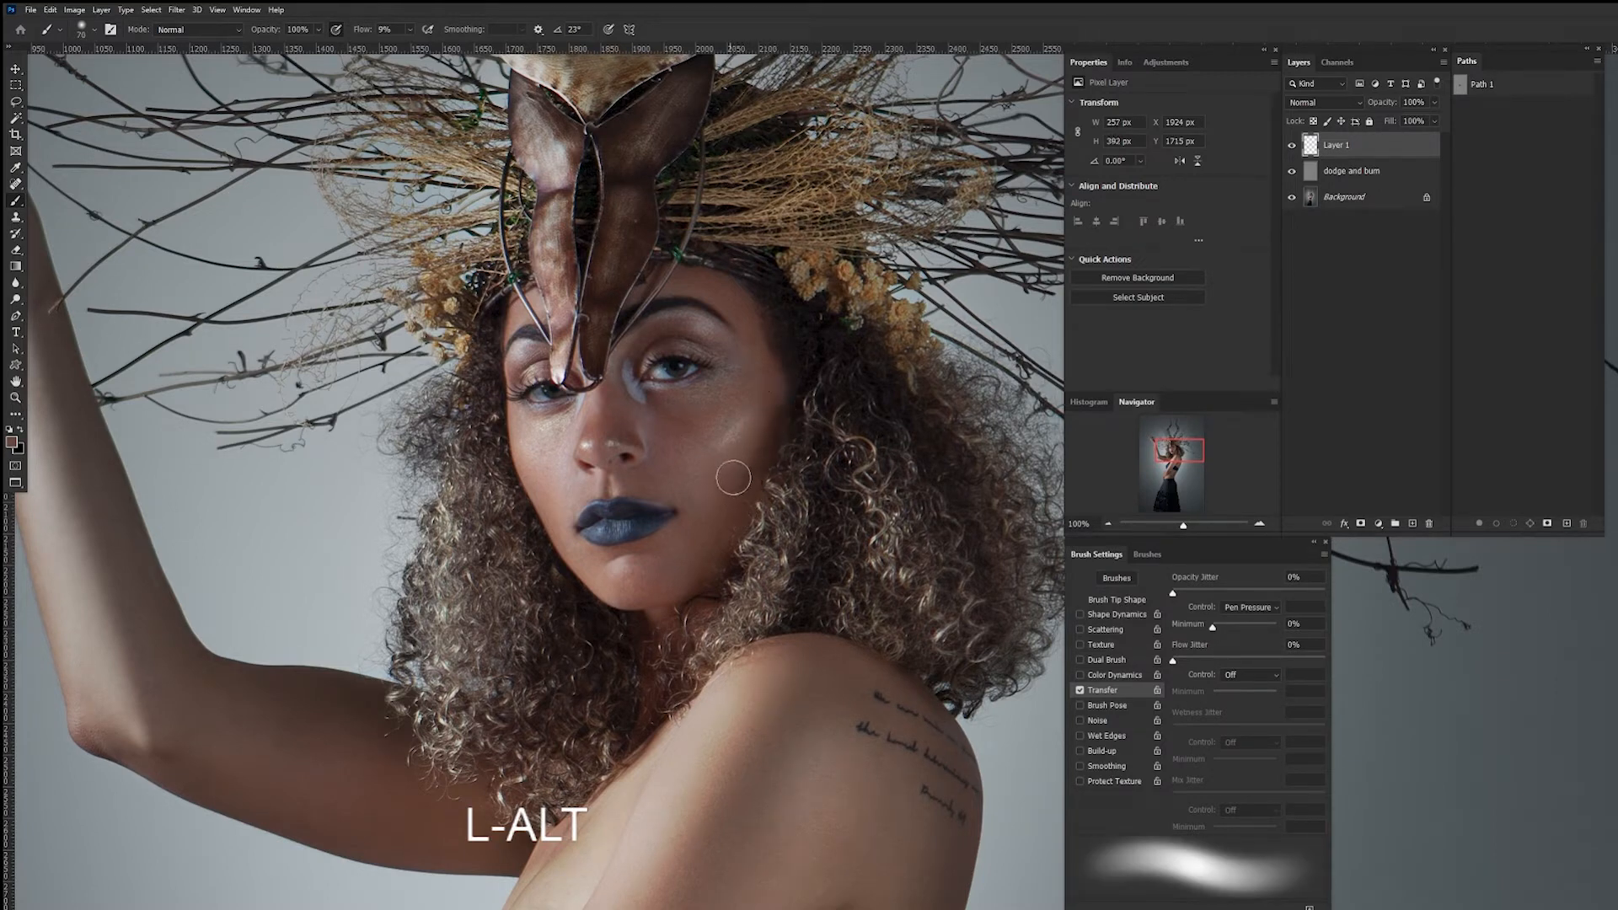
mouse_move(734, 478)
mouse_down()
mouse_move(715, 558)
mouse_move(731, 496)
mouse_move(689, 572)
mouse_move(719, 411)
mouse_move(693, 481)
mouse_move(681, 461)
mouse_move(665, 470)
mouse_move(661, 428)
mouse_move(685, 482)
mouse_move(689, 426)
mouse_move(732, 404)
mouse_move(680, 431)
mouse_move(730, 398)
mouse_move(682, 418)
mouse_move(730, 385)
mouse_move(655, 405)
mouse_move(707, 405)
mouse_move(739, 382)
mouse_move(652, 407)
mouse_move(730, 392)
mouse_move(682, 446)
mouse_move(685, 470)
mouse_move(673, 444)
mouse_move(685, 475)
mouse_move(769, 520)
mouse_move(685, 447)
mouse_move(661, 475)
mouse_move(628, 479)
mouse_move(684, 477)
mouse_up()
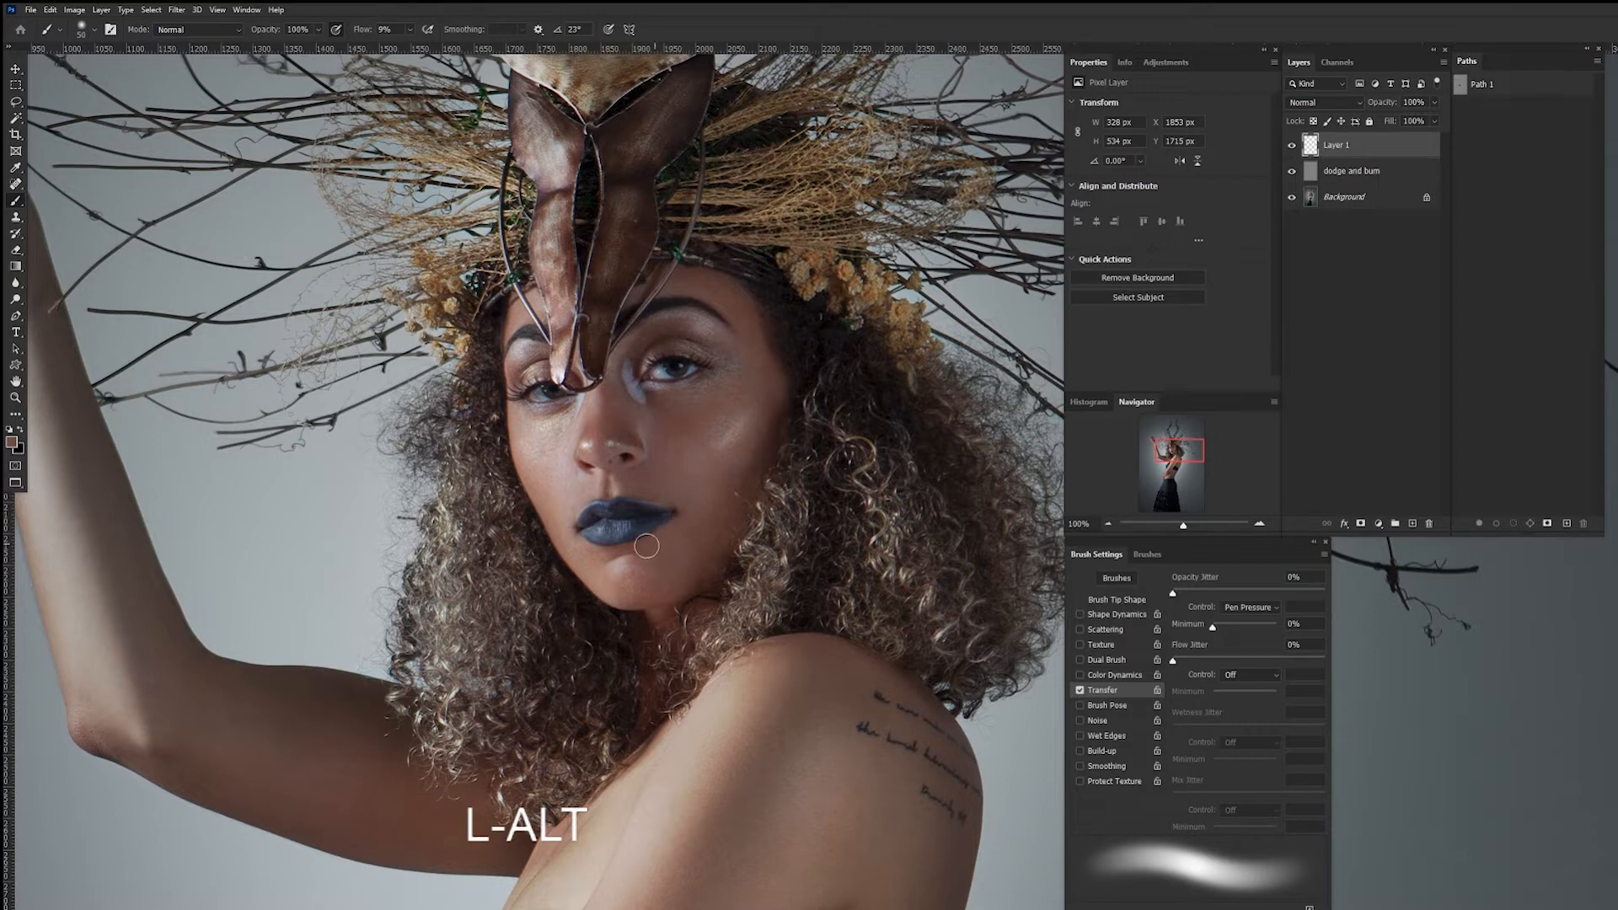
Paint sampled skin tones over the chin and lower jaw, and reduce the brush to 24 px beside the mouth.
alt+click(689, 558)
mouse_move(656, 580)
mouse_down()
mouse_move(620, 587)
mouse_move(667, 587)
mouse_move(627, 595)
mouse_move(653, 588)
mouse_move(635, 580)
mouse_move(674, 537)
mouse_move(589, 541)
mouse_up()
alt+click(717, 559)
alt+click(644, 580)
alt+drag(592, 488, 582, 477)
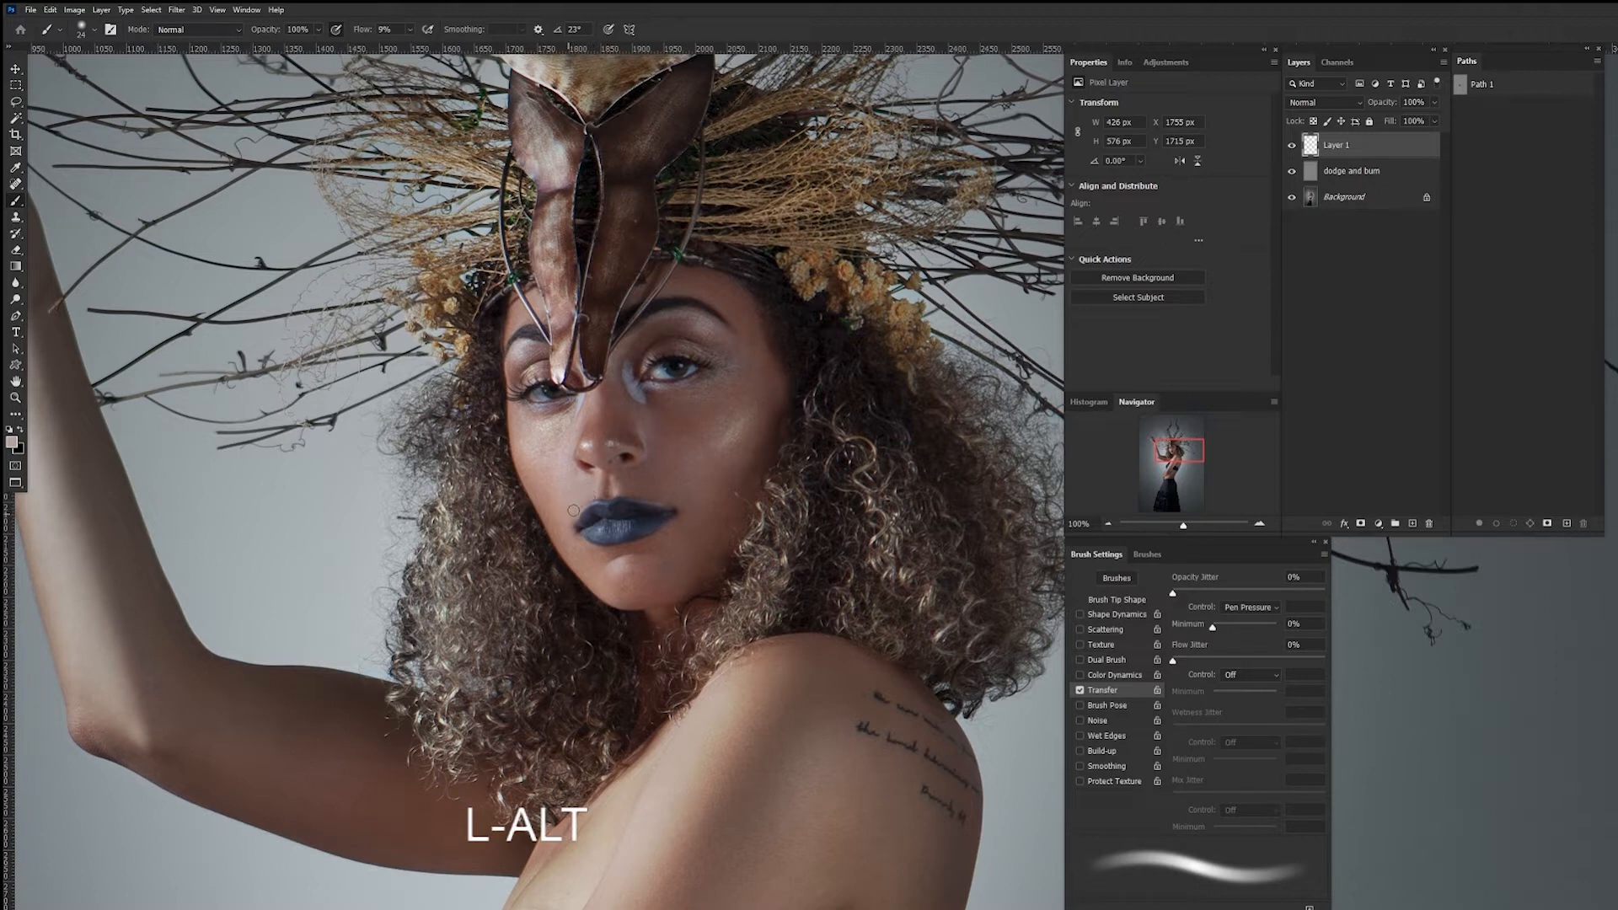
Paint sampled skin tones on the model's left cheek and, with a smaller brush, around the left inner eye and upper eyelid.
alt+click(597, 399)
drag(712, 397, 718, 399)
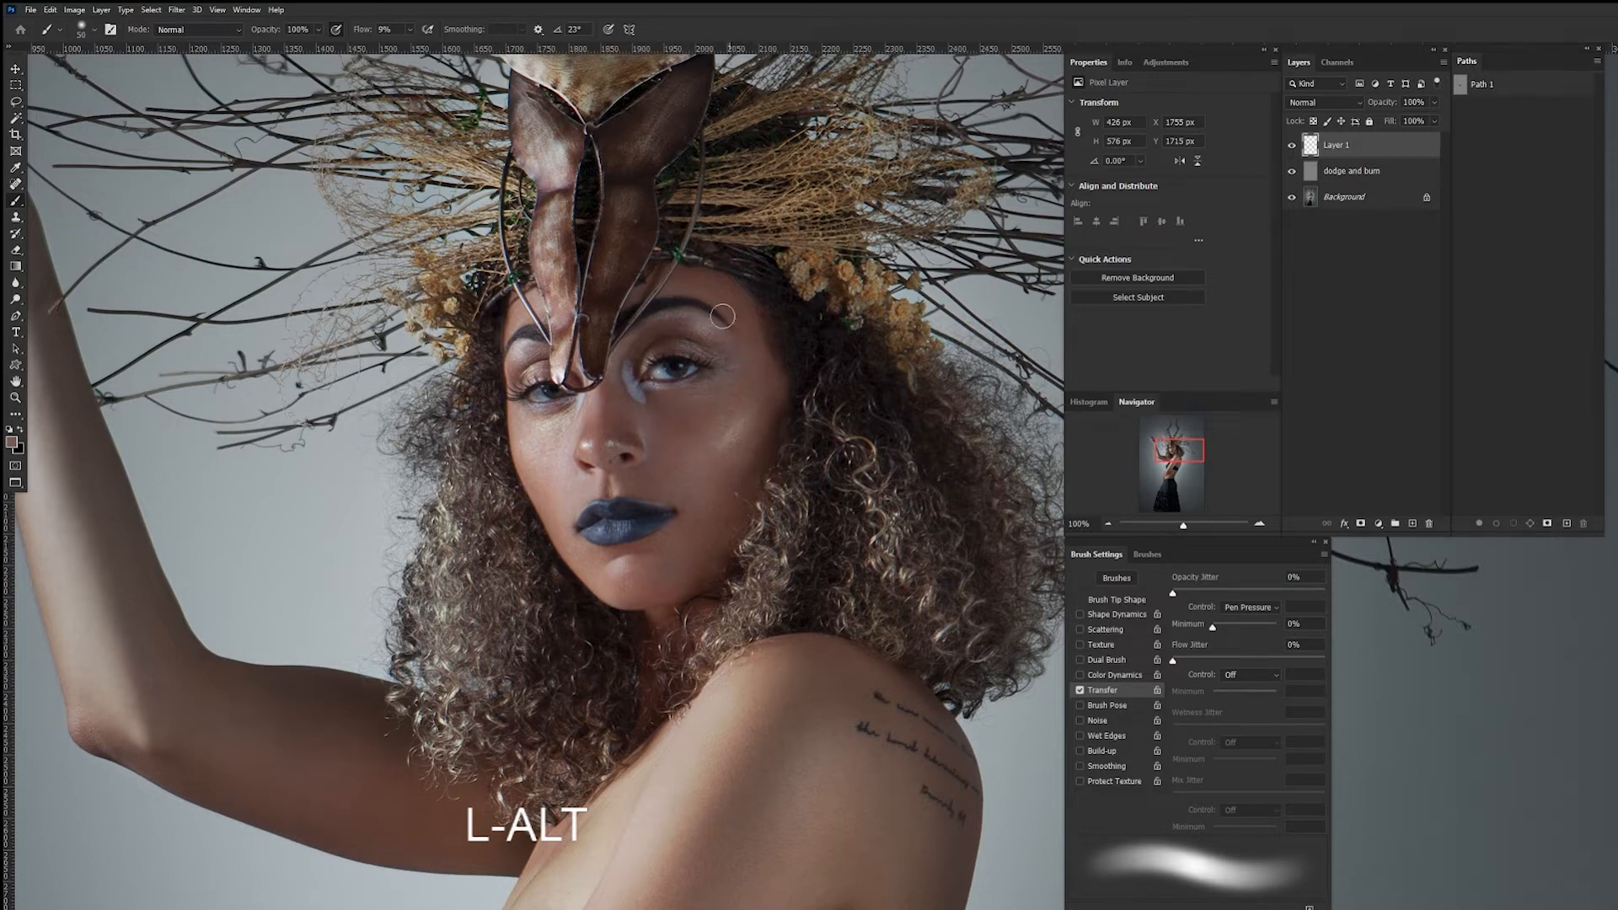
key(space)
drag(636, 469, 750, 442)
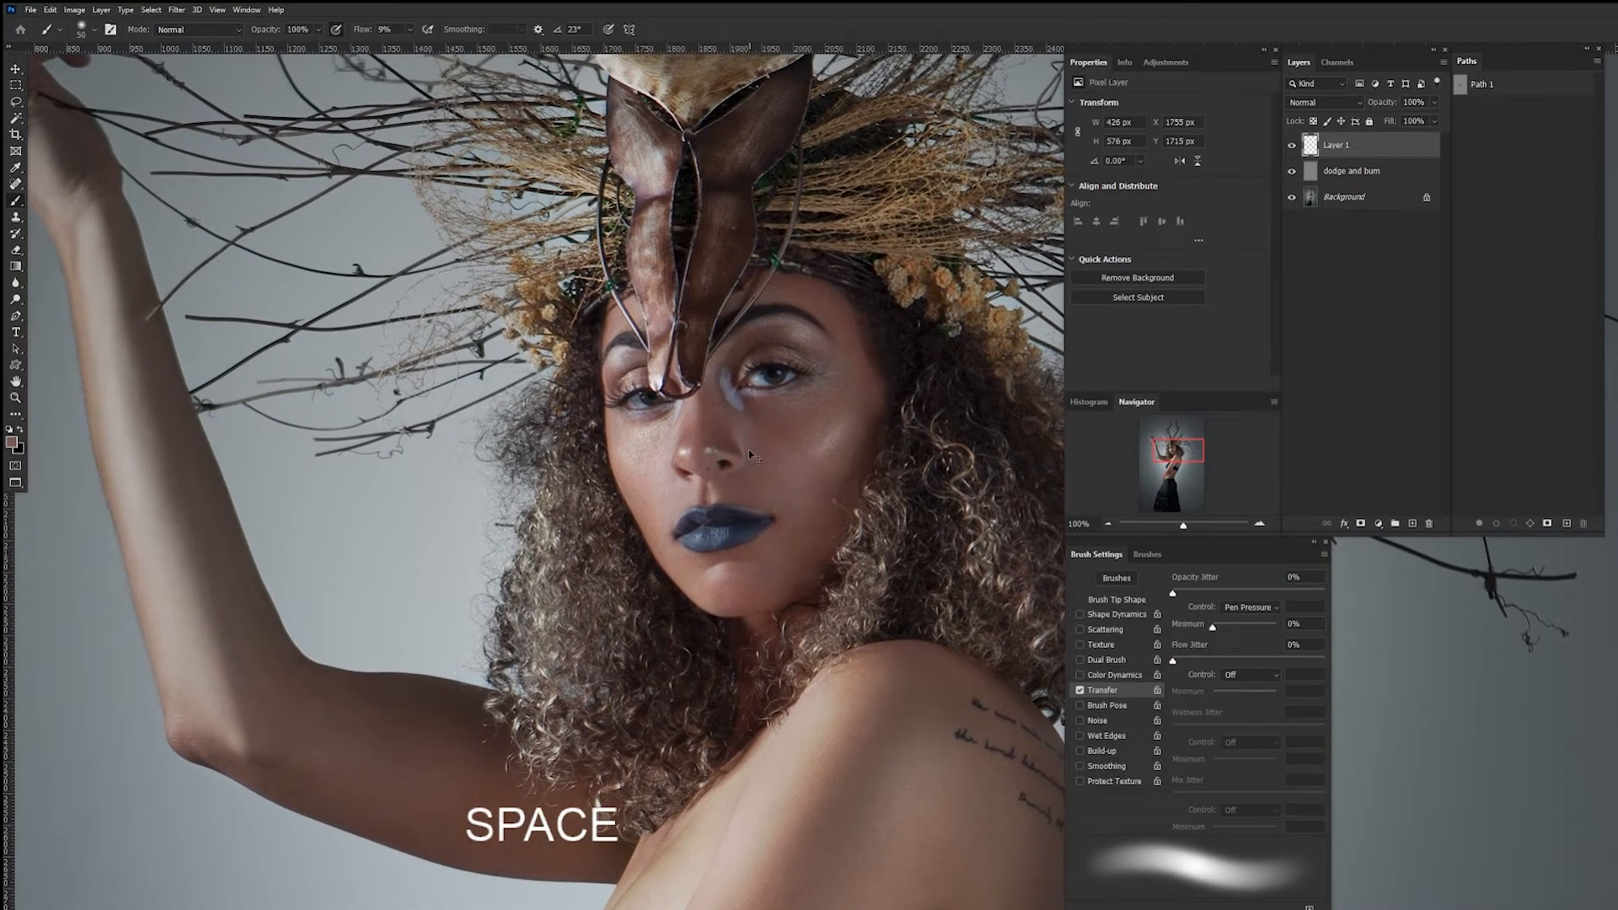
ctrl+click(749, 449)
drag(488, 416, 862, 479)
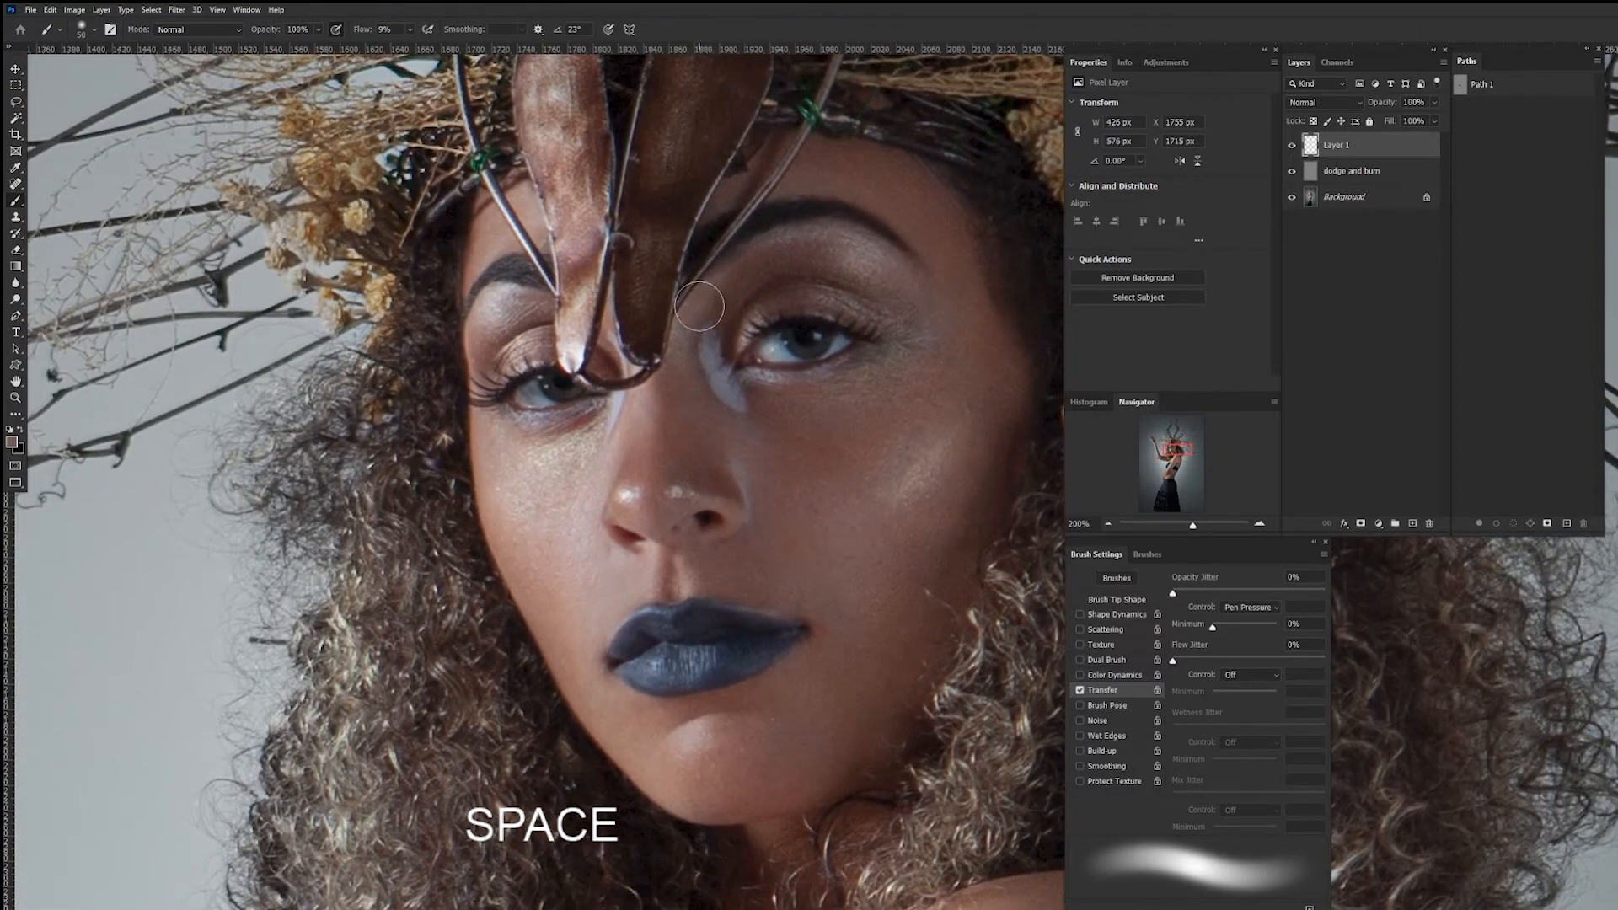
drag(686, 317, 657, 318)
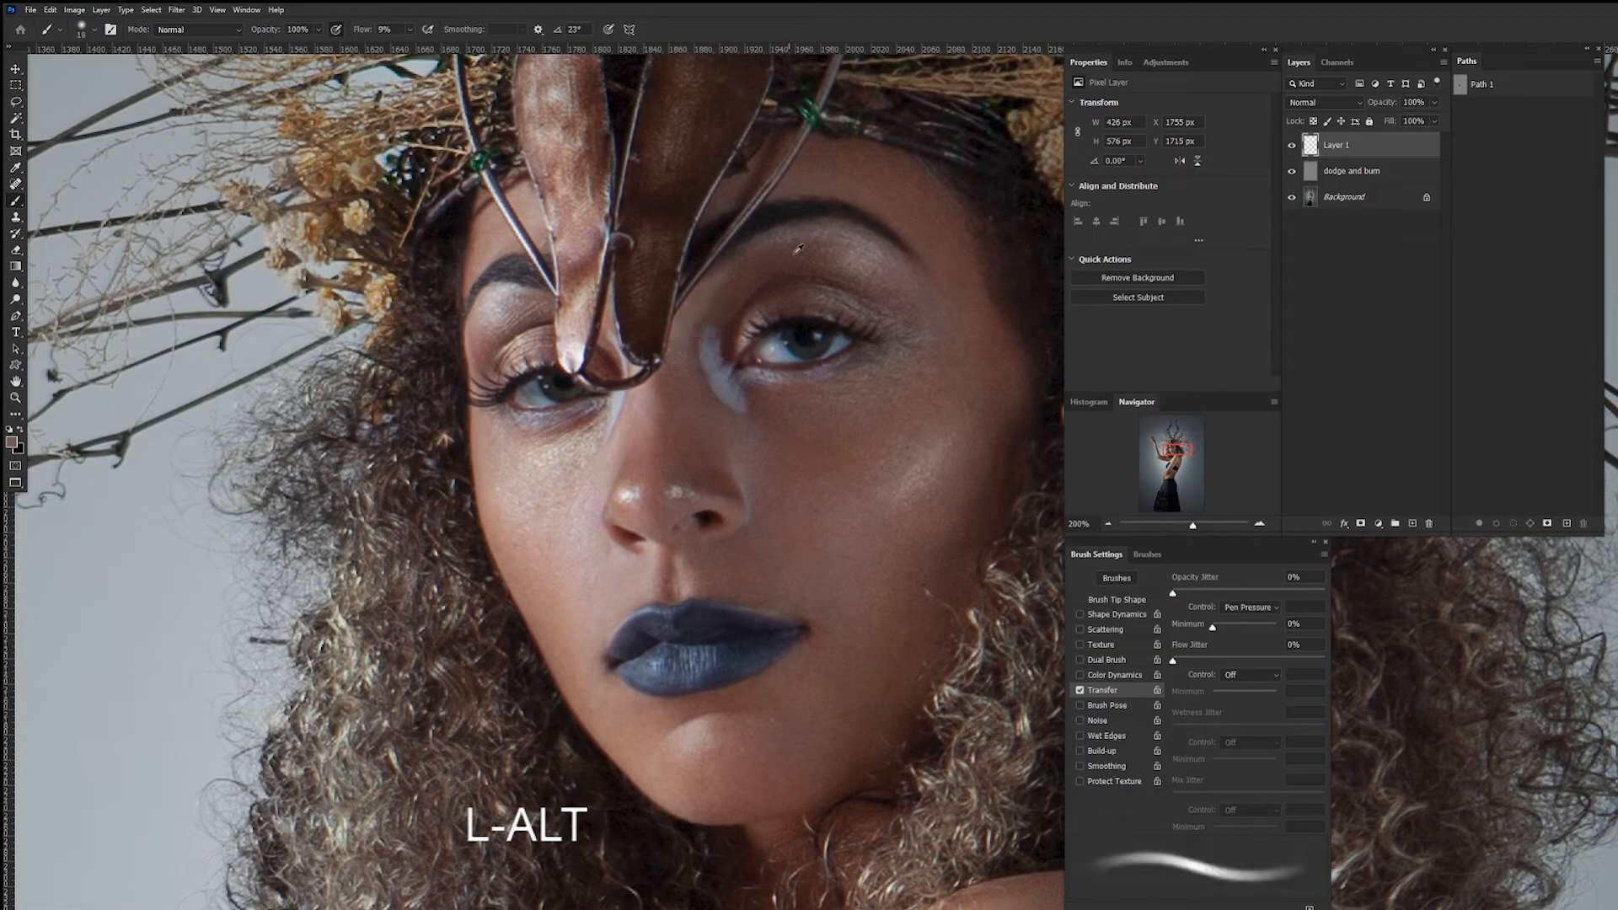
mouse_move(870, 262)
mouse_down()
mouse_move(889, 263)
mouse_move(842, 253)
mouse_up()
Paint sampled skin tones over the model's right cheek, under-eye area and upper eyelid, adjusting the brush size between areas.
alt+click(613, 572)
alt+click(584, 553)
key(bracketright)
key(bracketright)
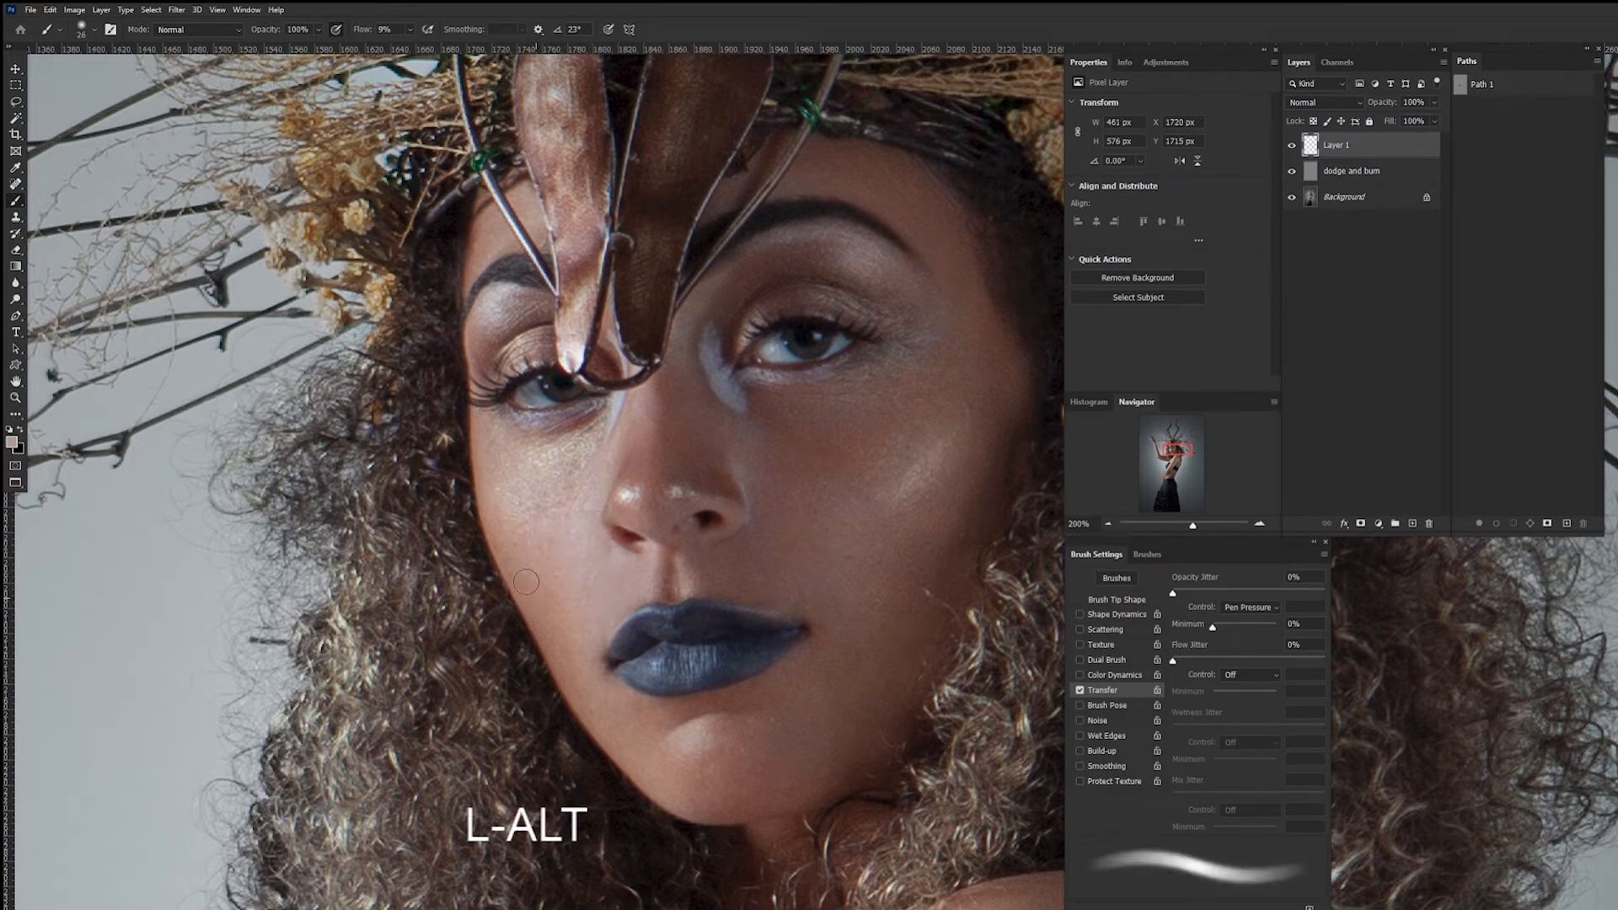
mouse_move(526, 582)
mouse_down()
mouse_move(503, 476)
mouse_move(485, 482)
mouse_move(489, 428)
mouse_up()
alt+click(553, 455)
alt+click(592, 472)
drag(584, 416, 579, 429)
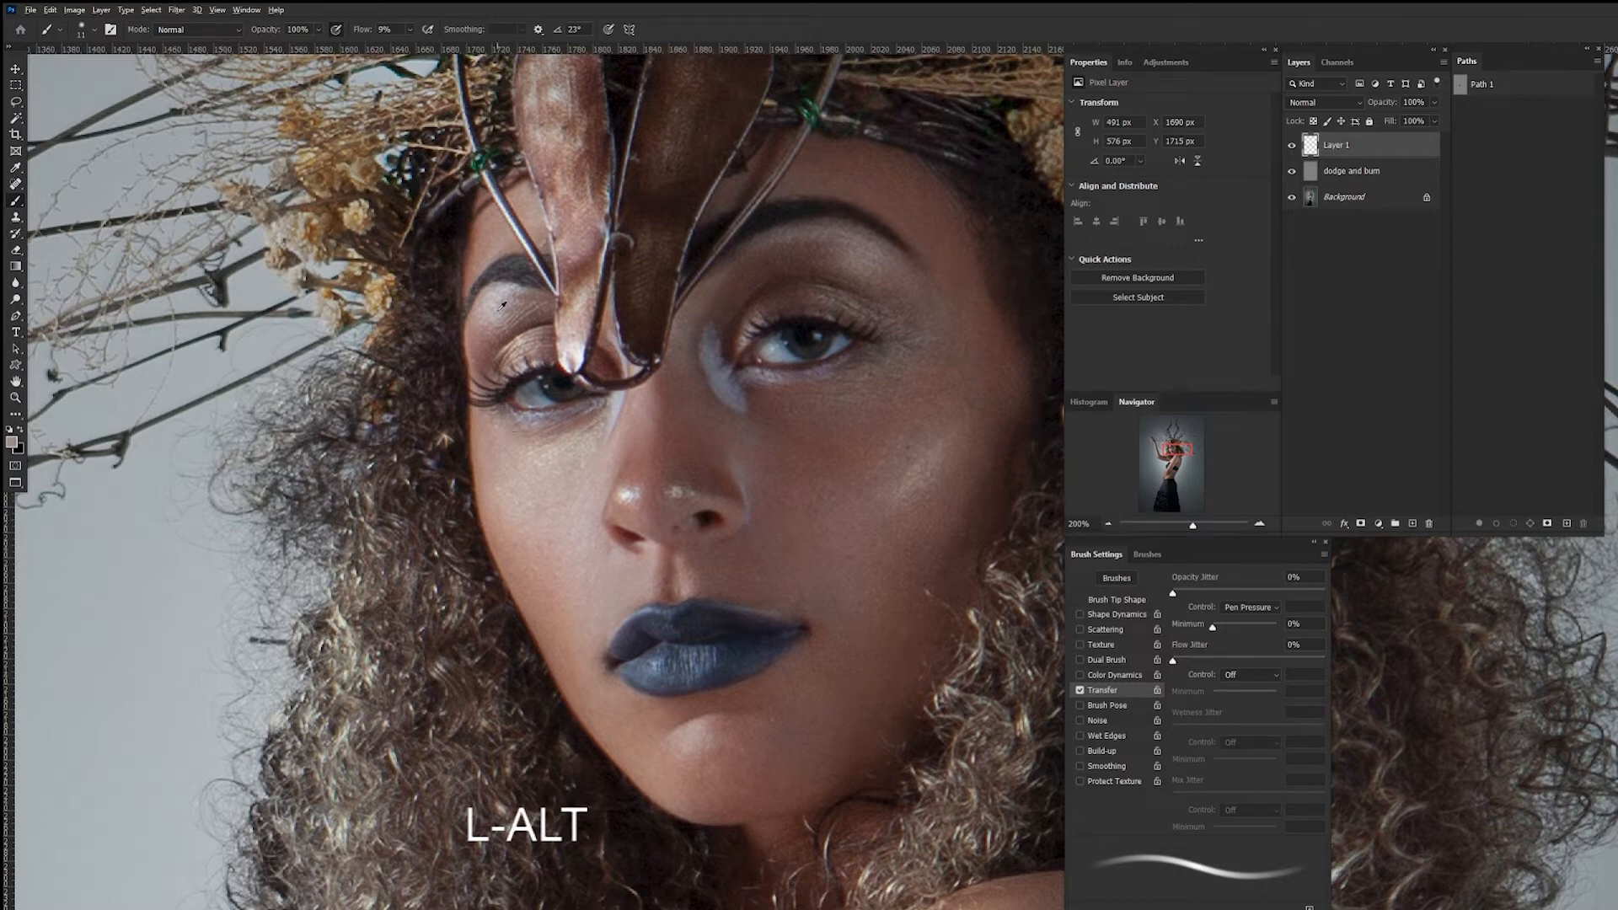
drag(506, 310, 515, 309)
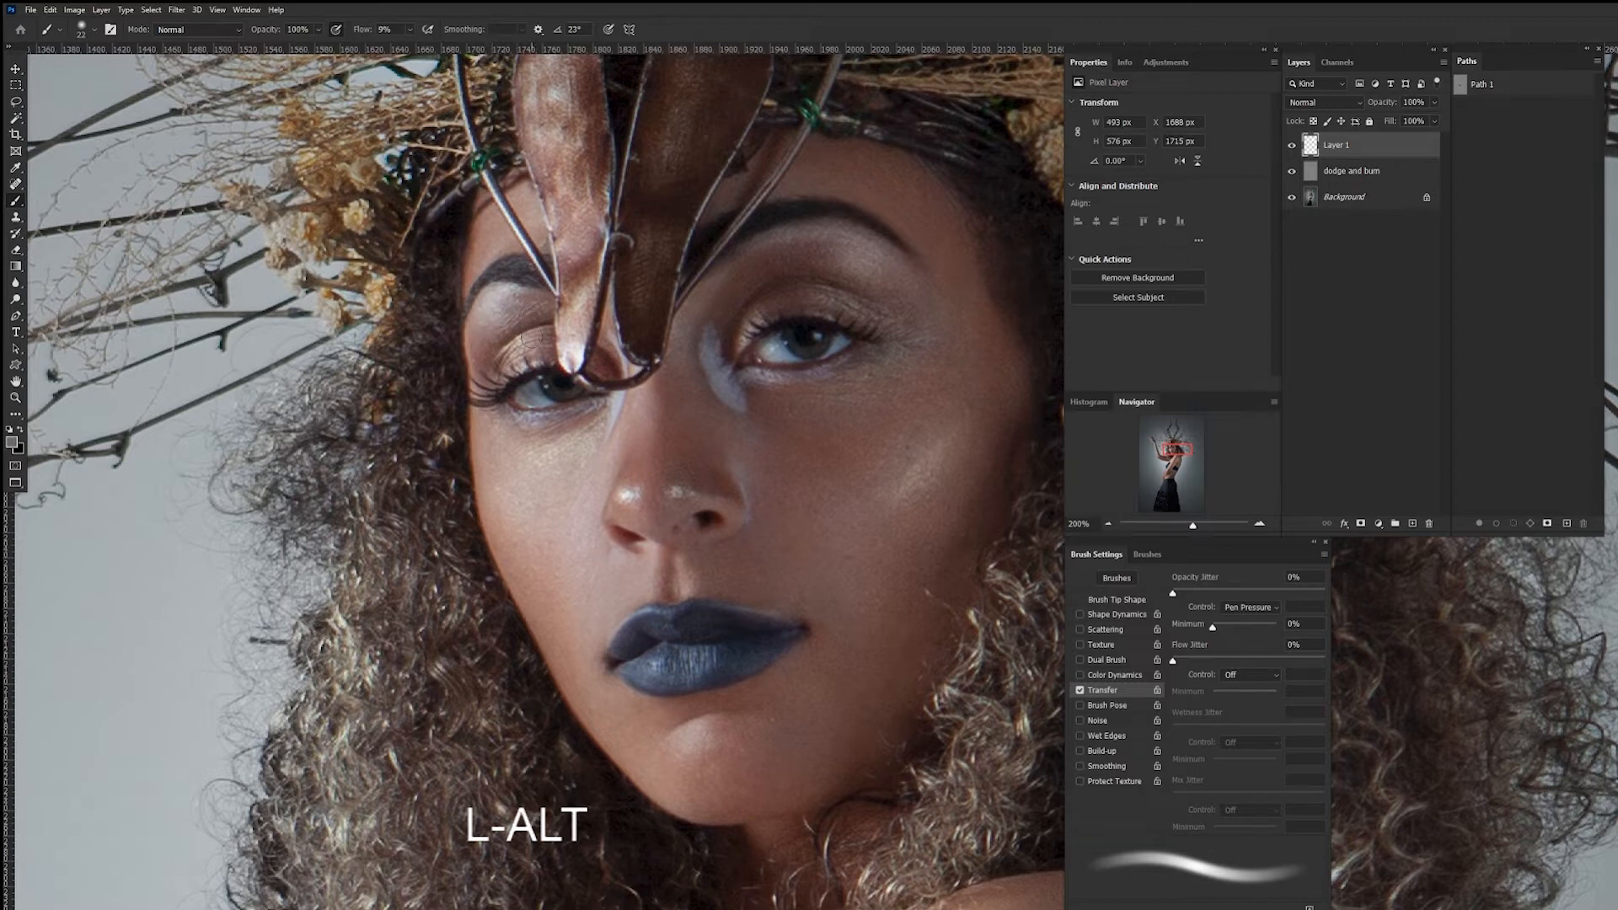
Sample the skin near the highlight on the model's left cheek and blend it over the cheekbone with a larger brush.
drag(771, 376, 740, 408)
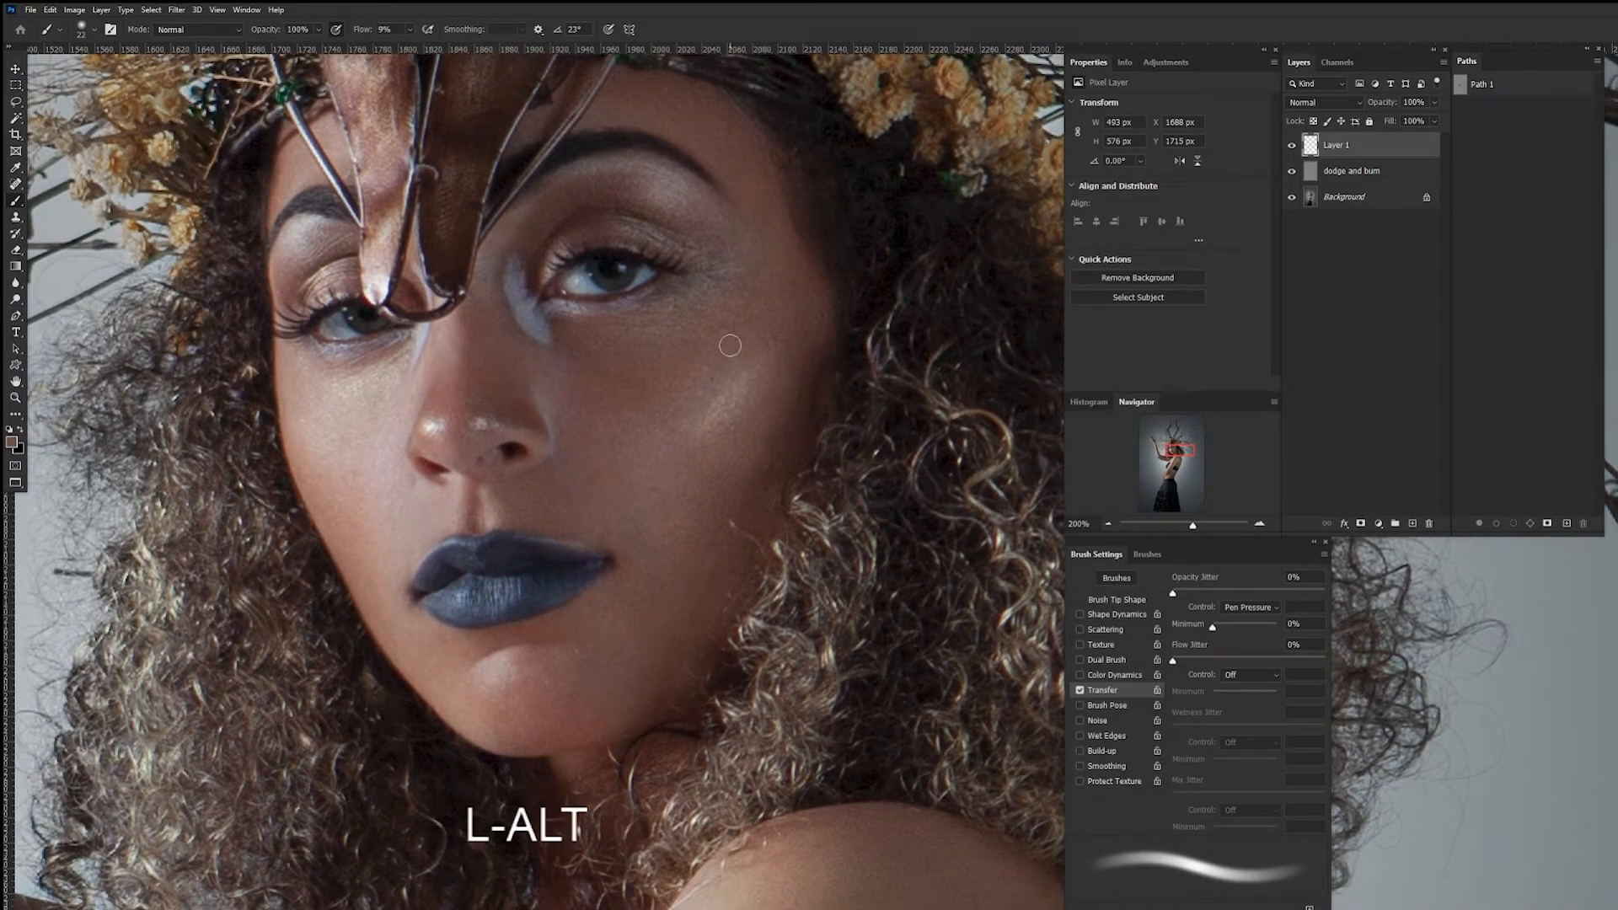
key(ctrl)
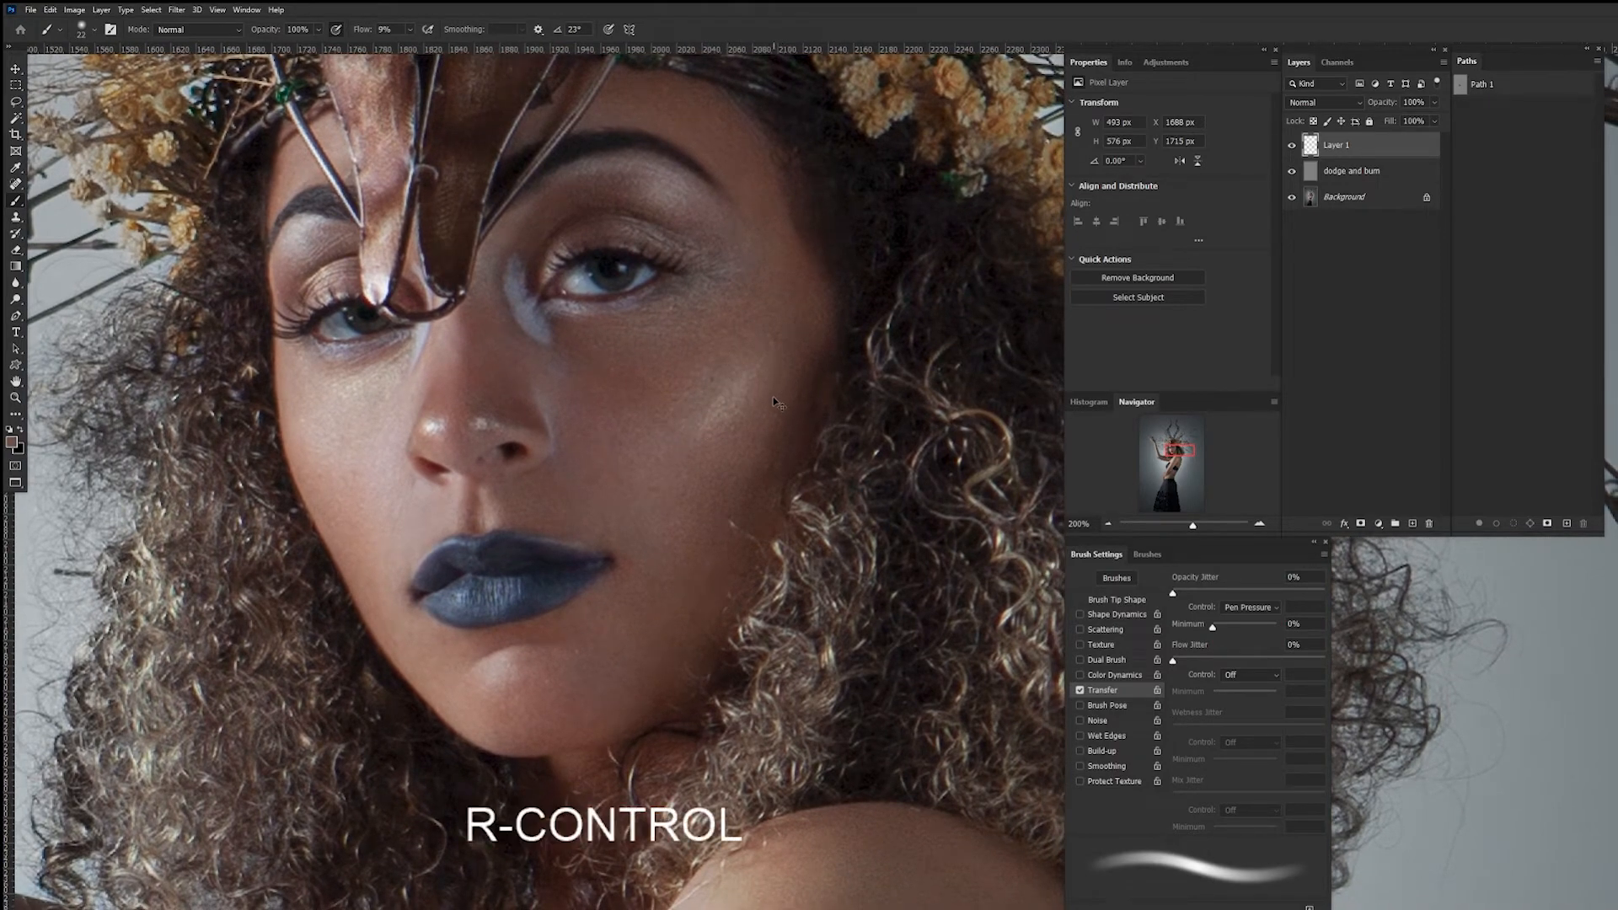
key(ctrl+minus)
drag(871, 466, 774, 399)
alt+click(759, 377)
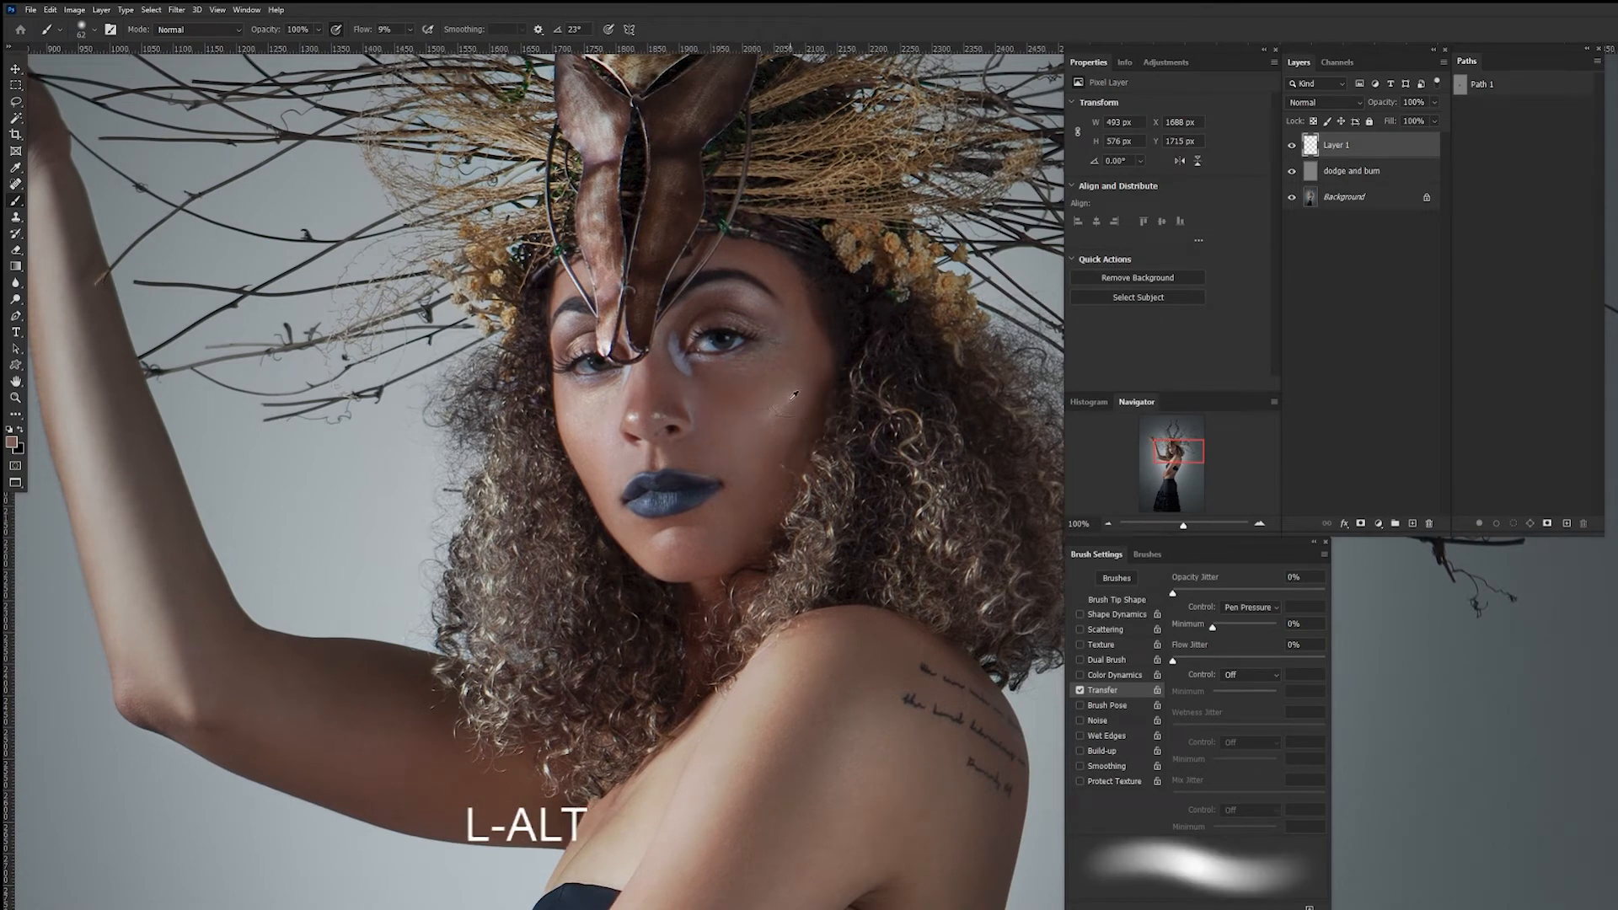
drag(794, 394, 779, 396)
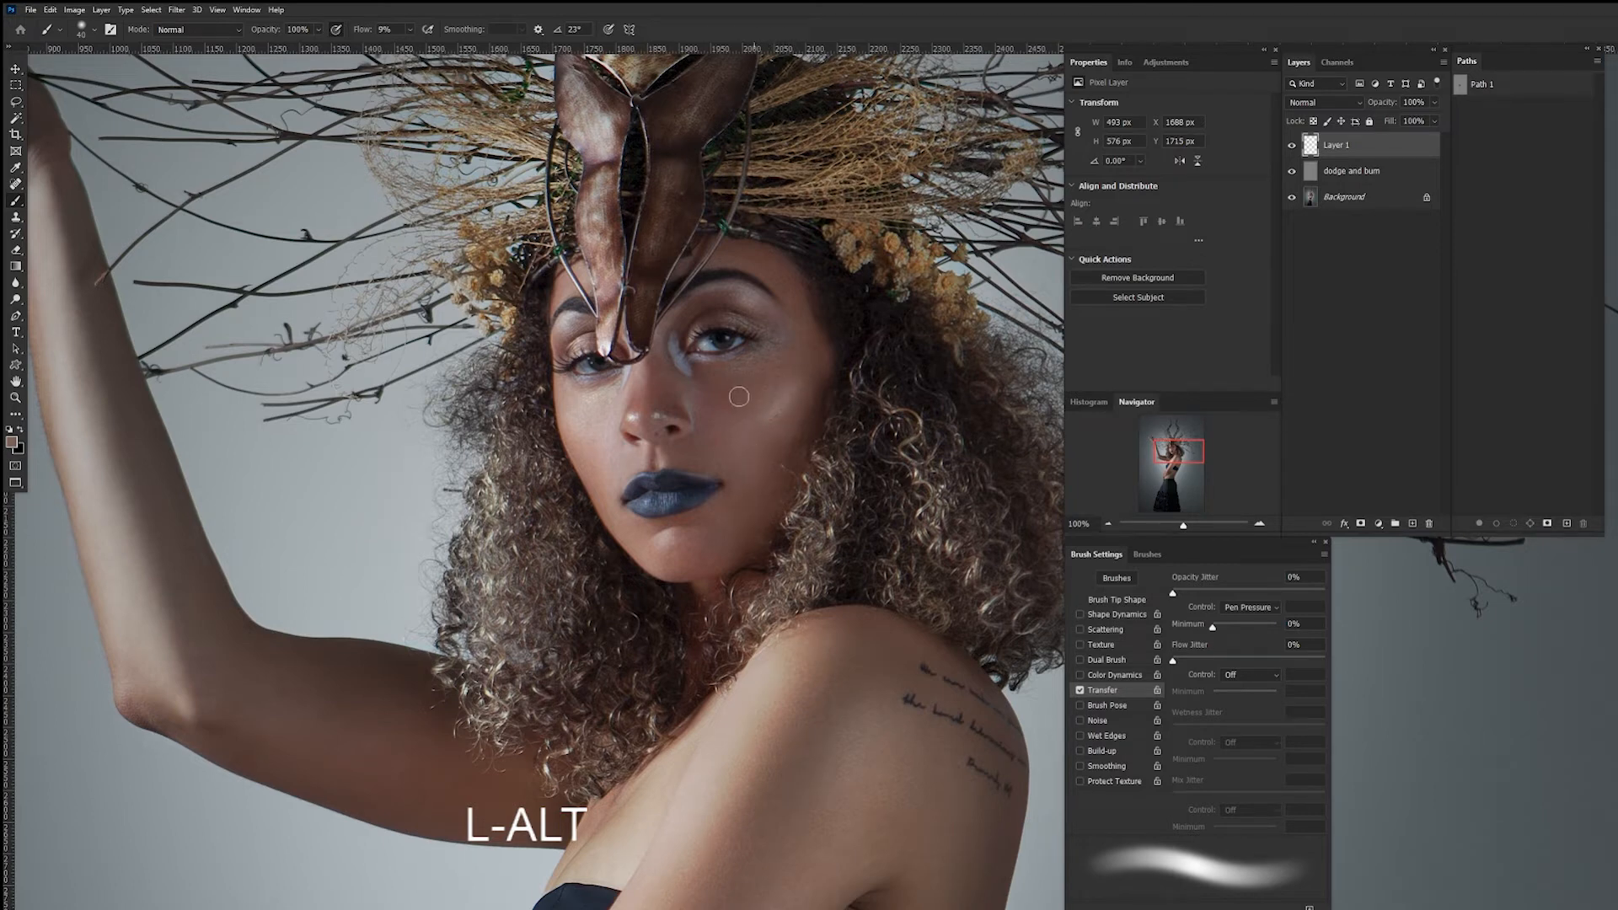
Reduce the brush to 20 px and even out the nose bridge and surrounding facial skin with freshly sampled tones.
alt+click(660, 381)
alt+click(661, 381)
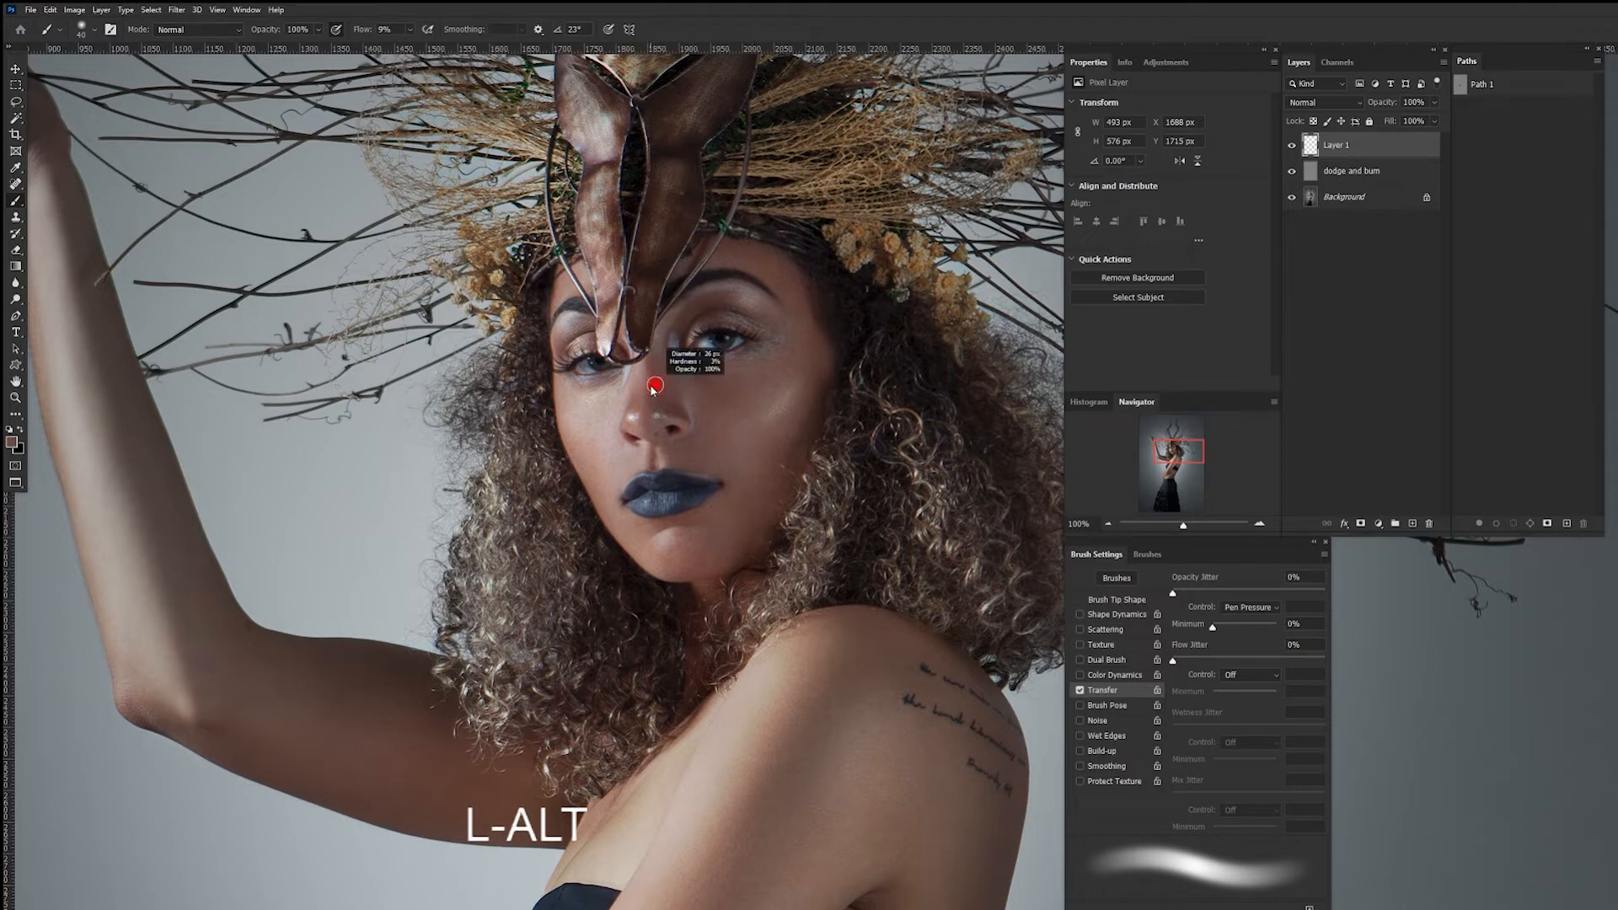
key(bracketleft)
key(bracketleft)
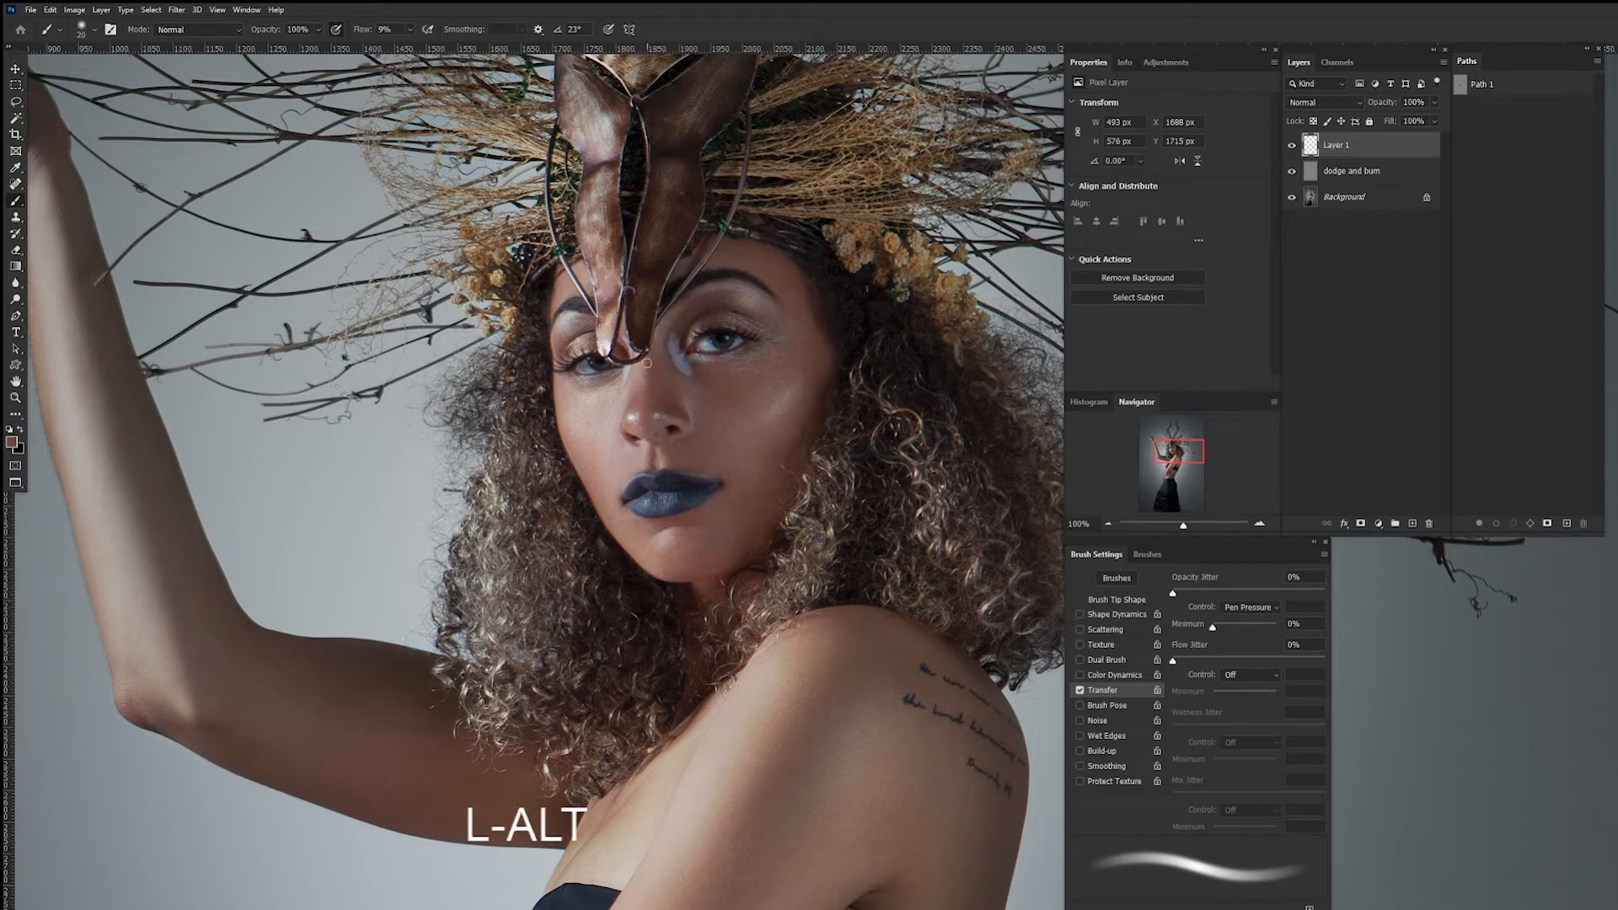
alt+click(610, 429)
alt+click(692, 513)
alt+click(605, 385)
Paint resampled skin tones from the model's left cheekbone down toward the jaw, varying the brush size.
key(space)
drag(741, 534, 716, 478)
alt+click(767, 323)
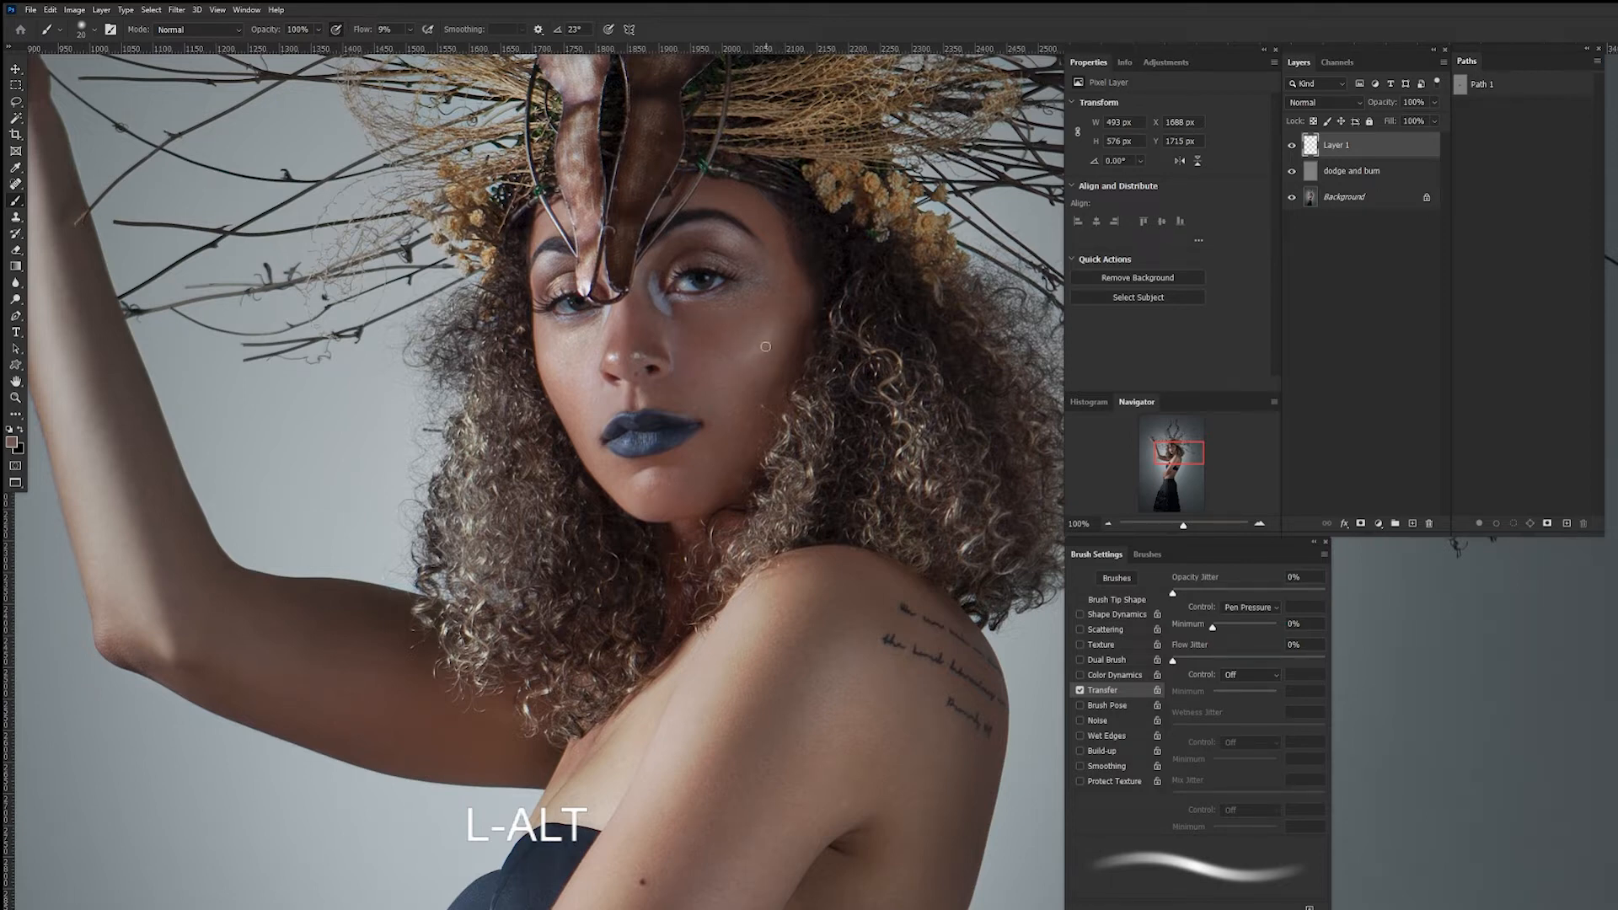
drag(763, 345, 758, 342)
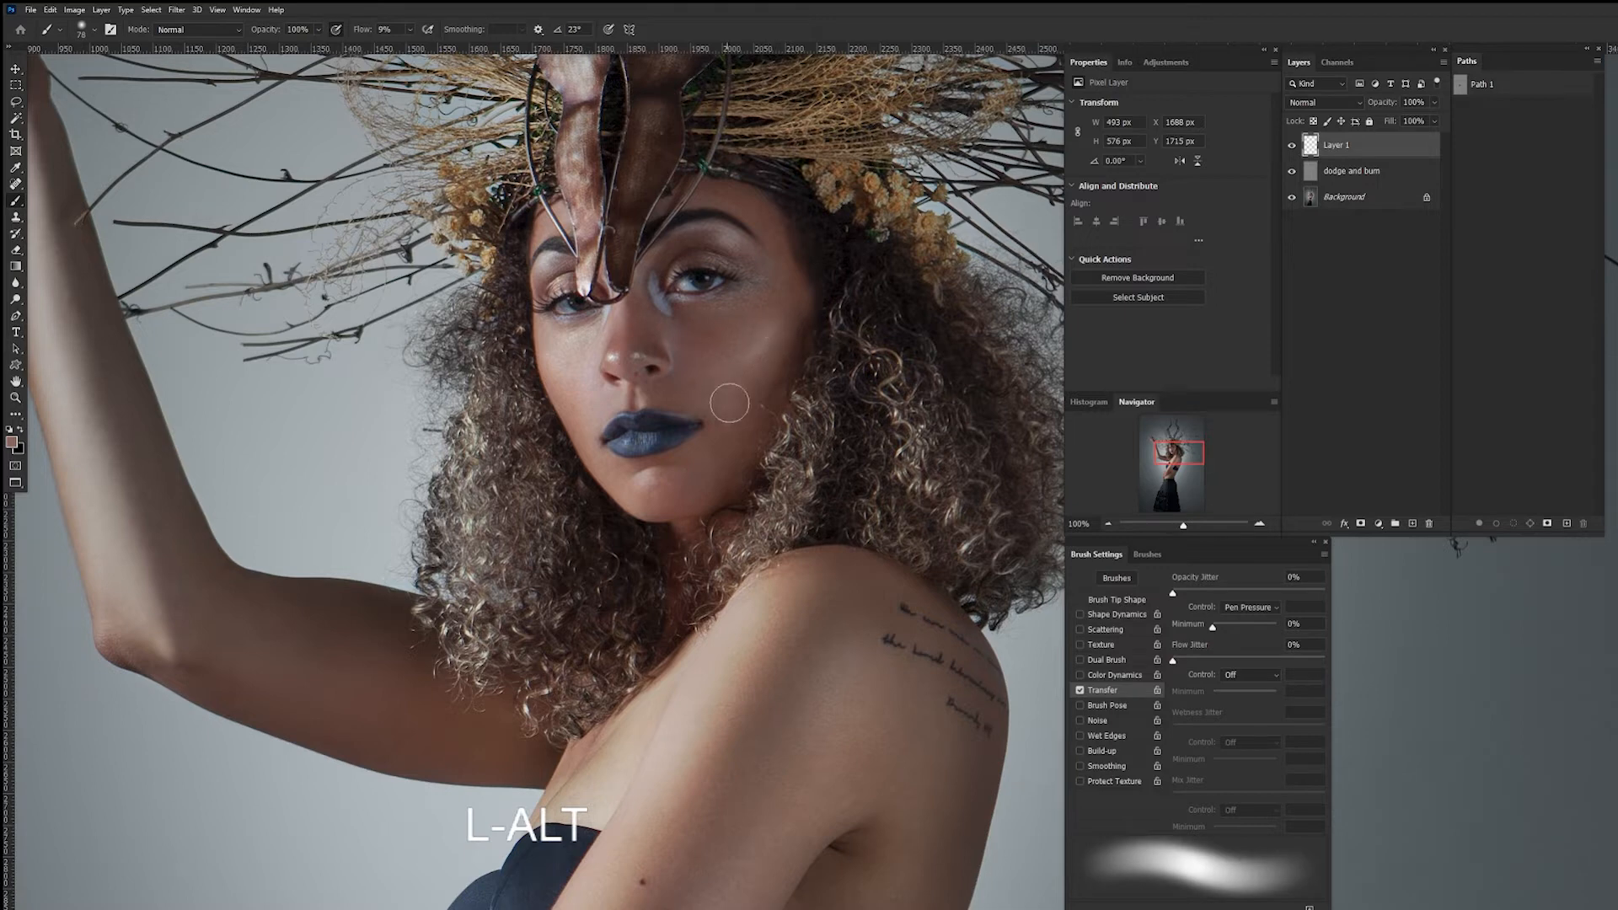
alt+click(771, 392)
drag(781, 386, 738, 463)
alt+right_click(697, 362)
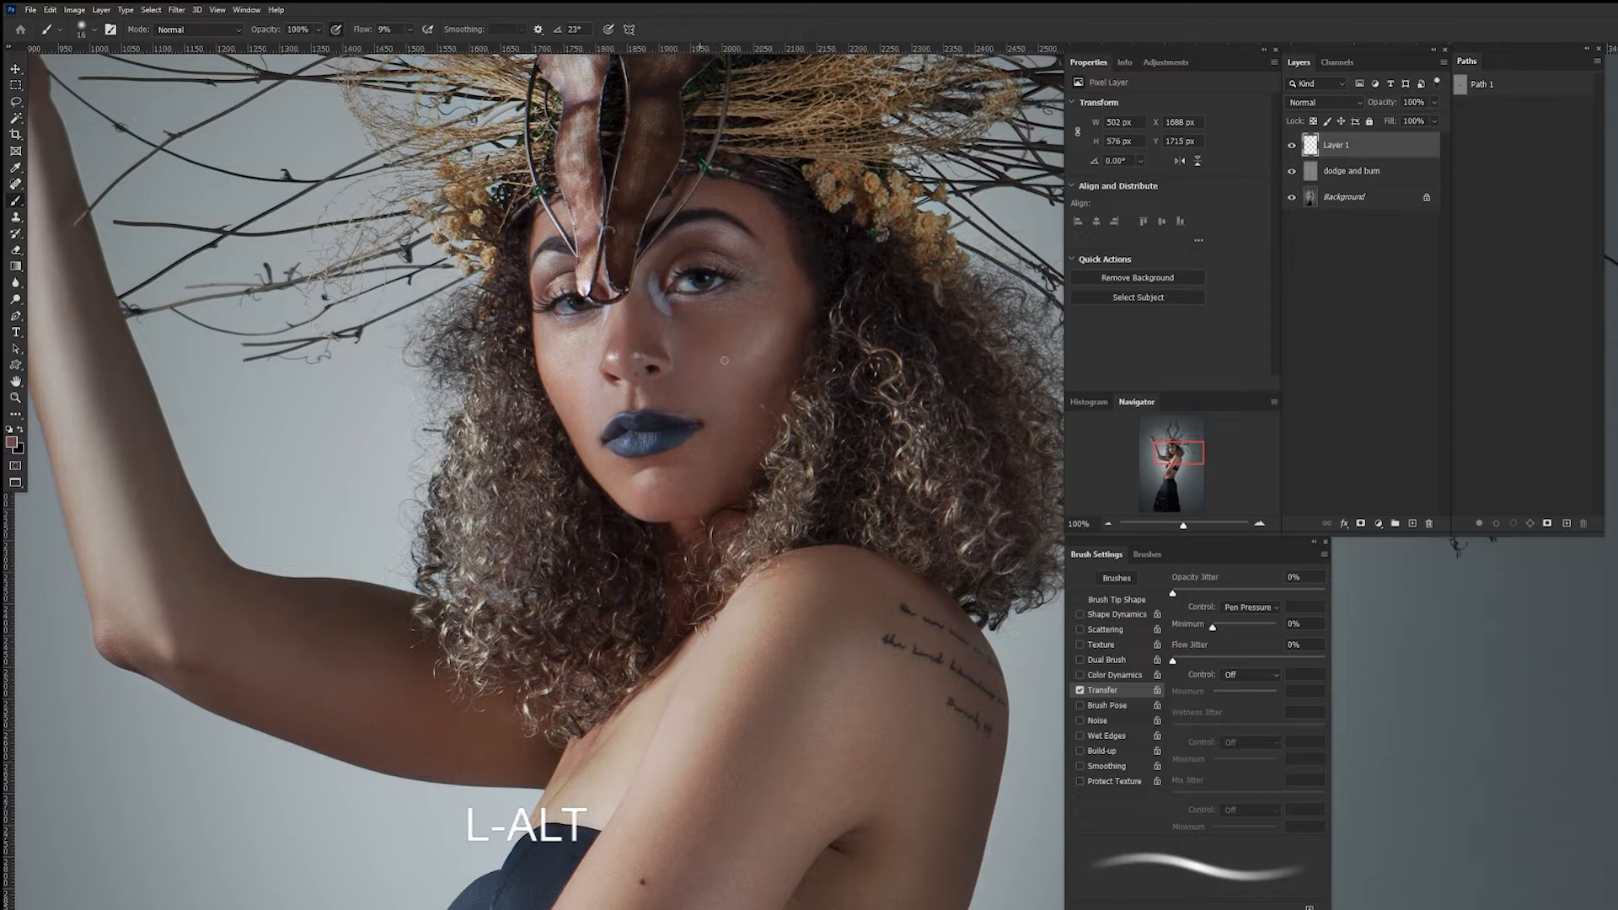
alt+right_click(722, 371)
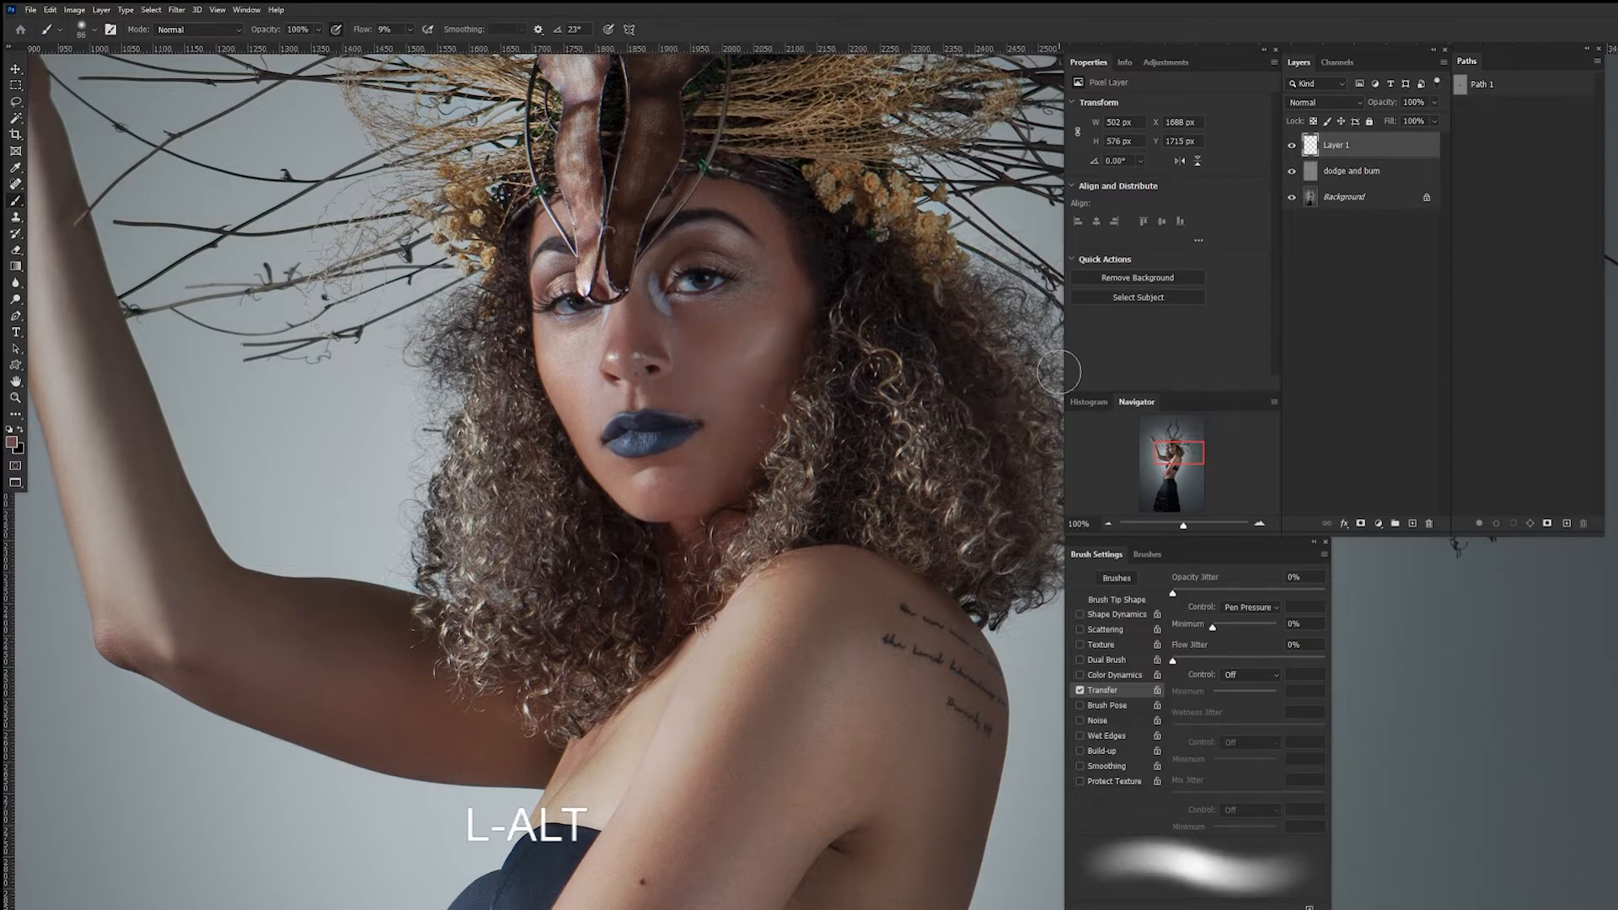
Hide Layer 1 and toggle the dodge and burn layer's visibility to compare the portrait before and after the dodging and burning.
key(ctrl+minus)
drag(868, 471, 794, 426)
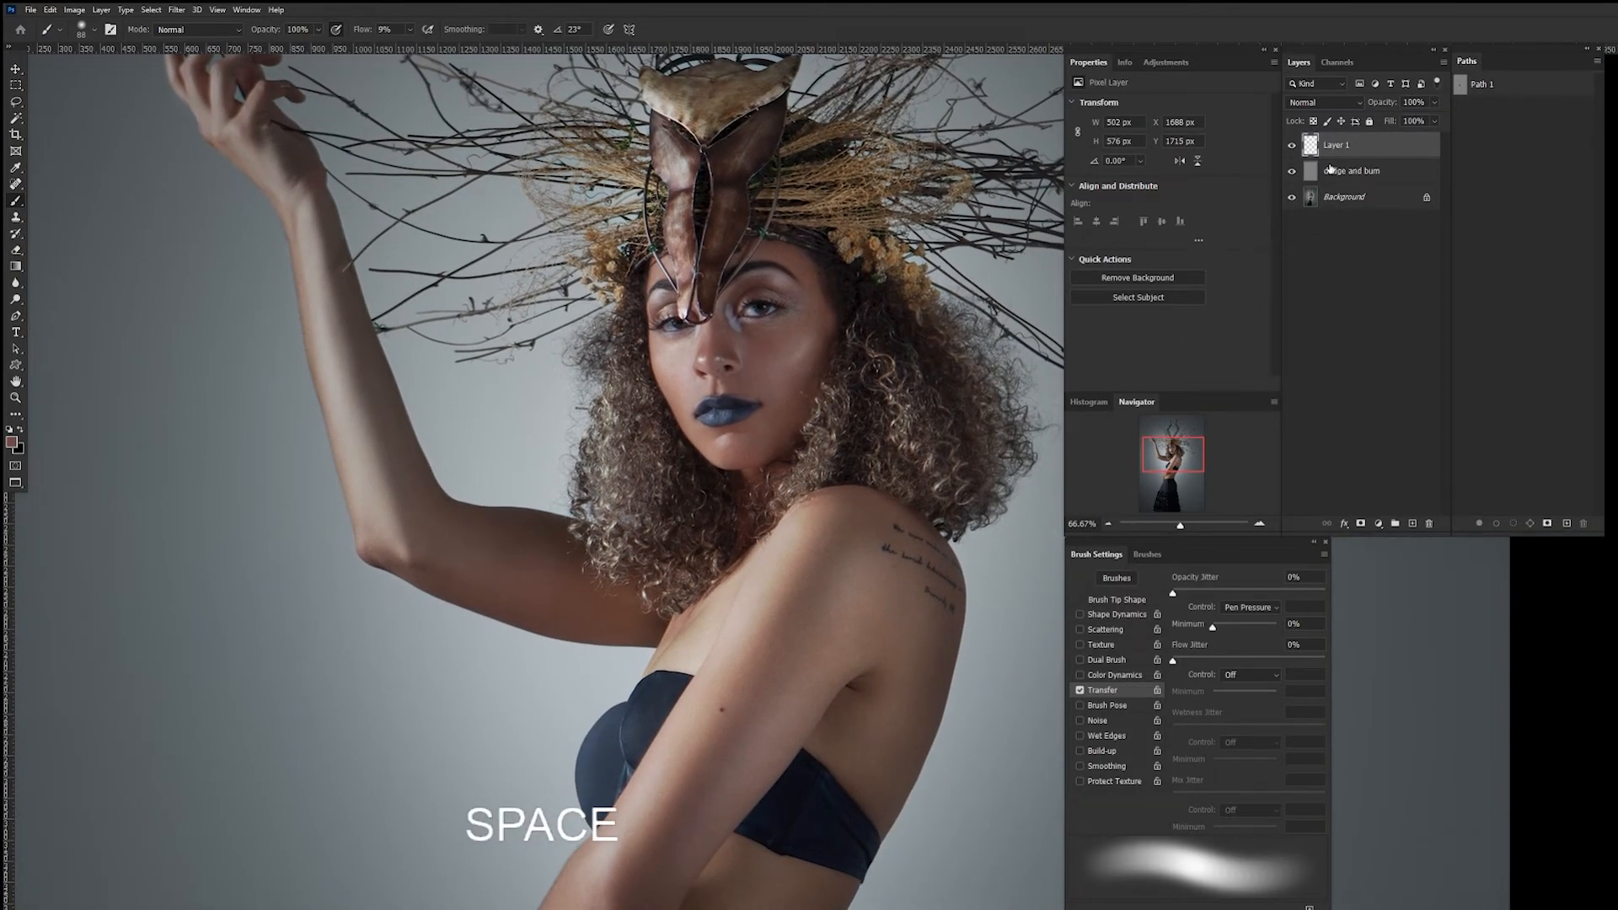
click(1292, 145)
click(1292, 173)
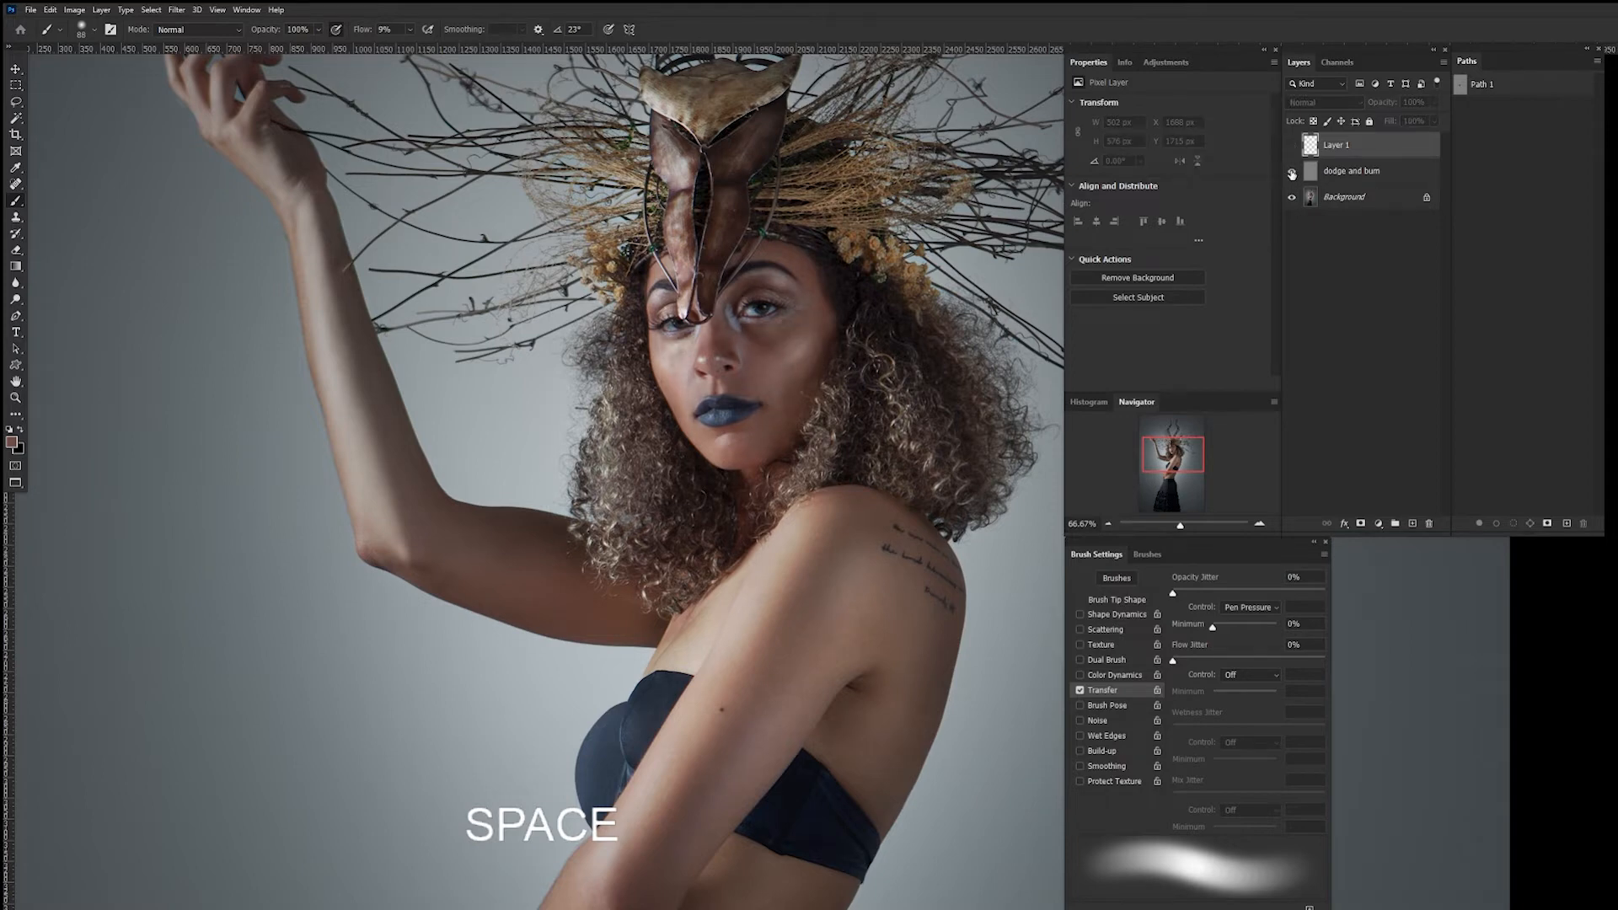
click(1292, 173)
click(1294, 173)
click(1295, 174)
click(1291, 173)
click(1294, 174)
click(1295, 174)
click(1294, 173)
click(1294, 173)
click(1295, 173)
Toggle Layer 1's visibility to compare the painted skin tones with the earlier result, and check the whole figure.
click(1294, 146)
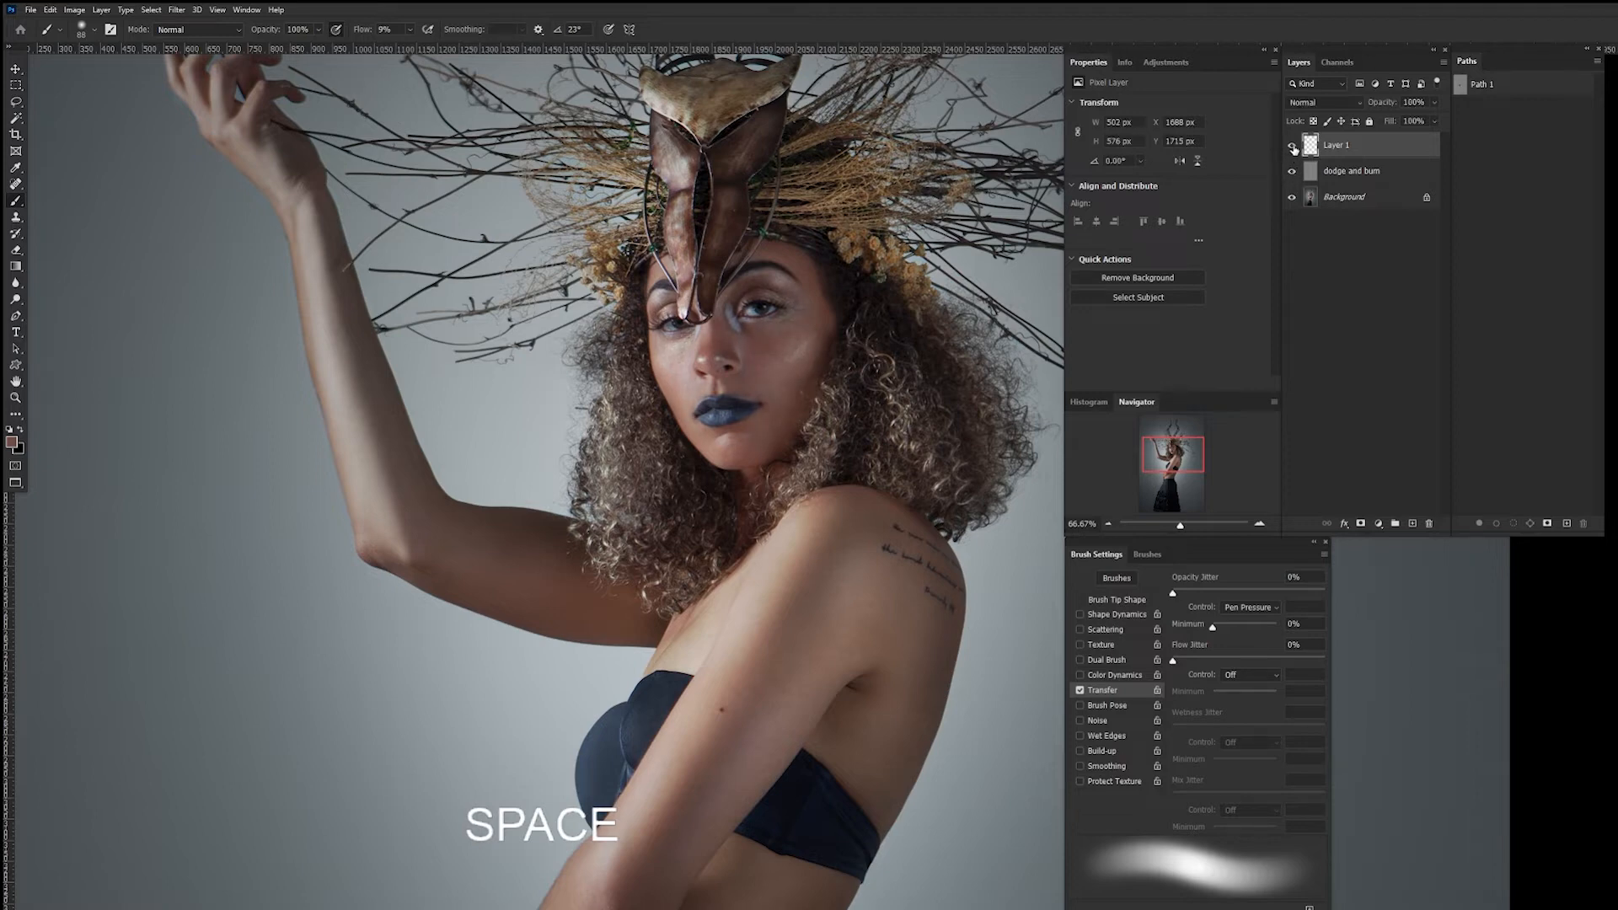
click(1294, 148)
click(1293, 147)
click(1293, 148)
click(1294, 148)
click(1294, 147)
click(1293, 147)
click(1294, 148)
key(ctrl+minus)
key(ctrl+minus)
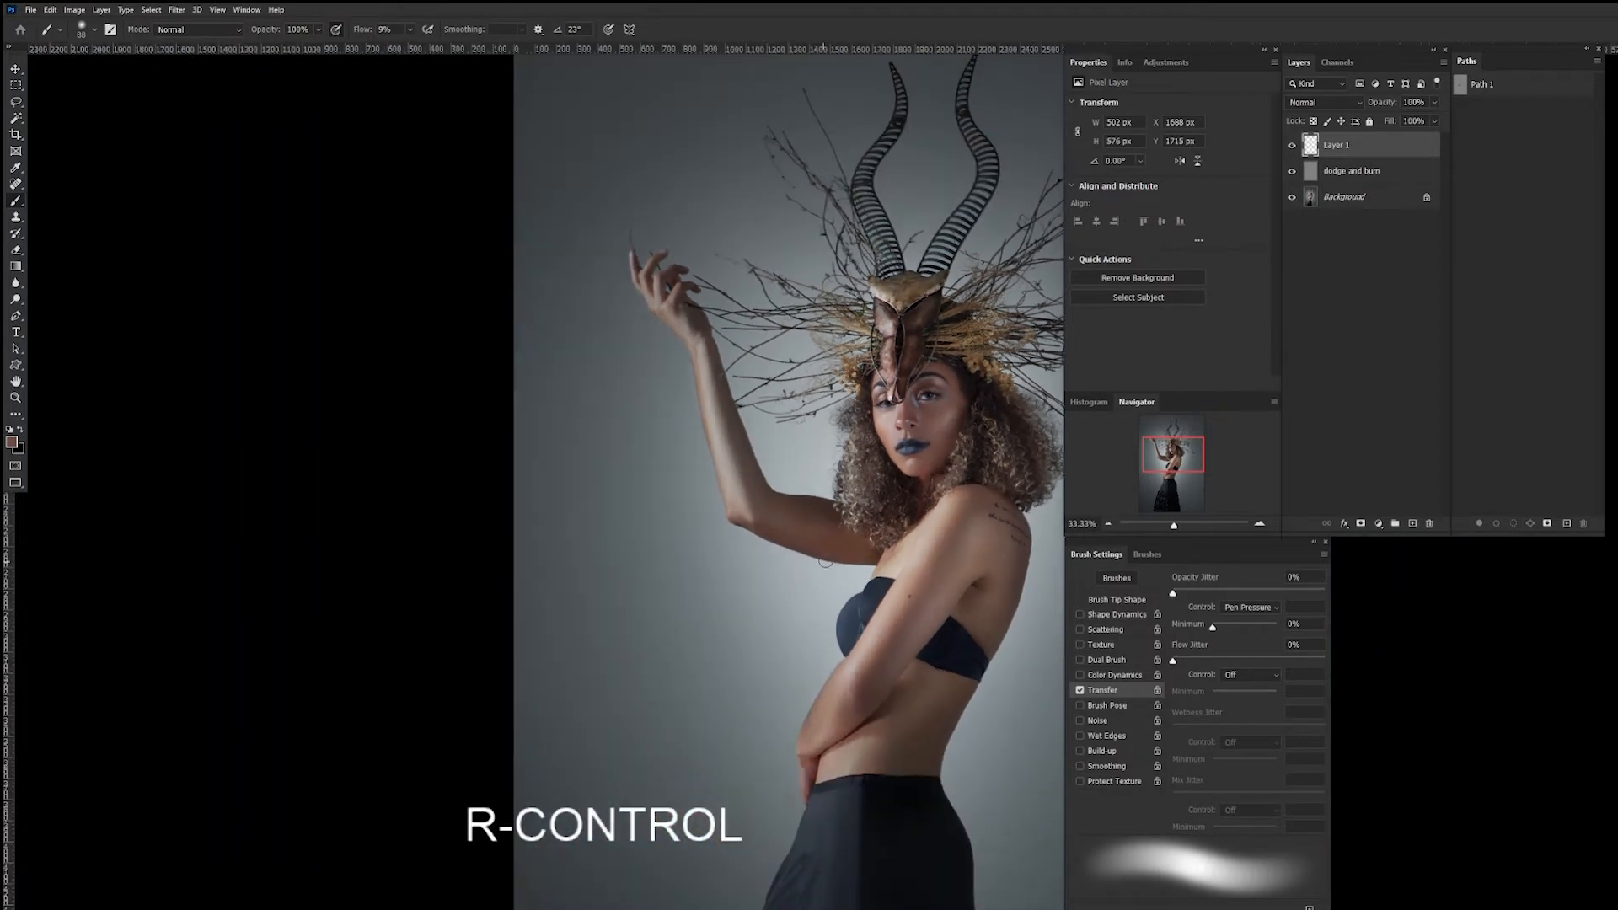
drag(858, 524, 776, 530)
Create a new layer named "noise" in Overlay mode, filled with neutral gray, above Layer 1.
key(ctrl+plus)
key(ctrl+plus)
key(ctrl+plus)
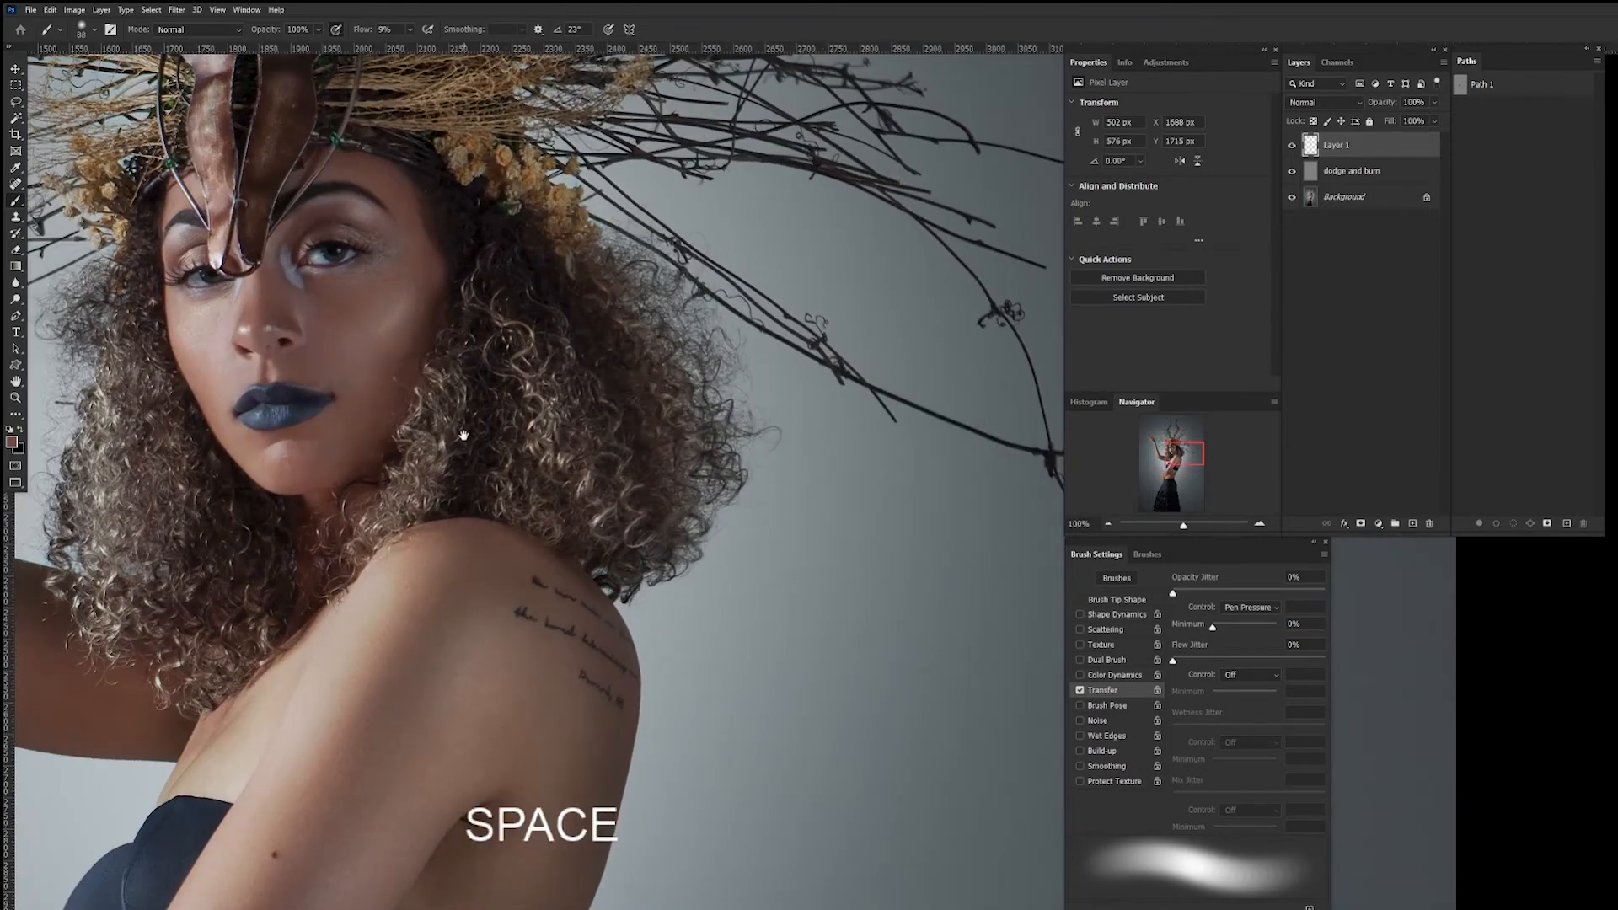
drag(463, 435, 851, 522)
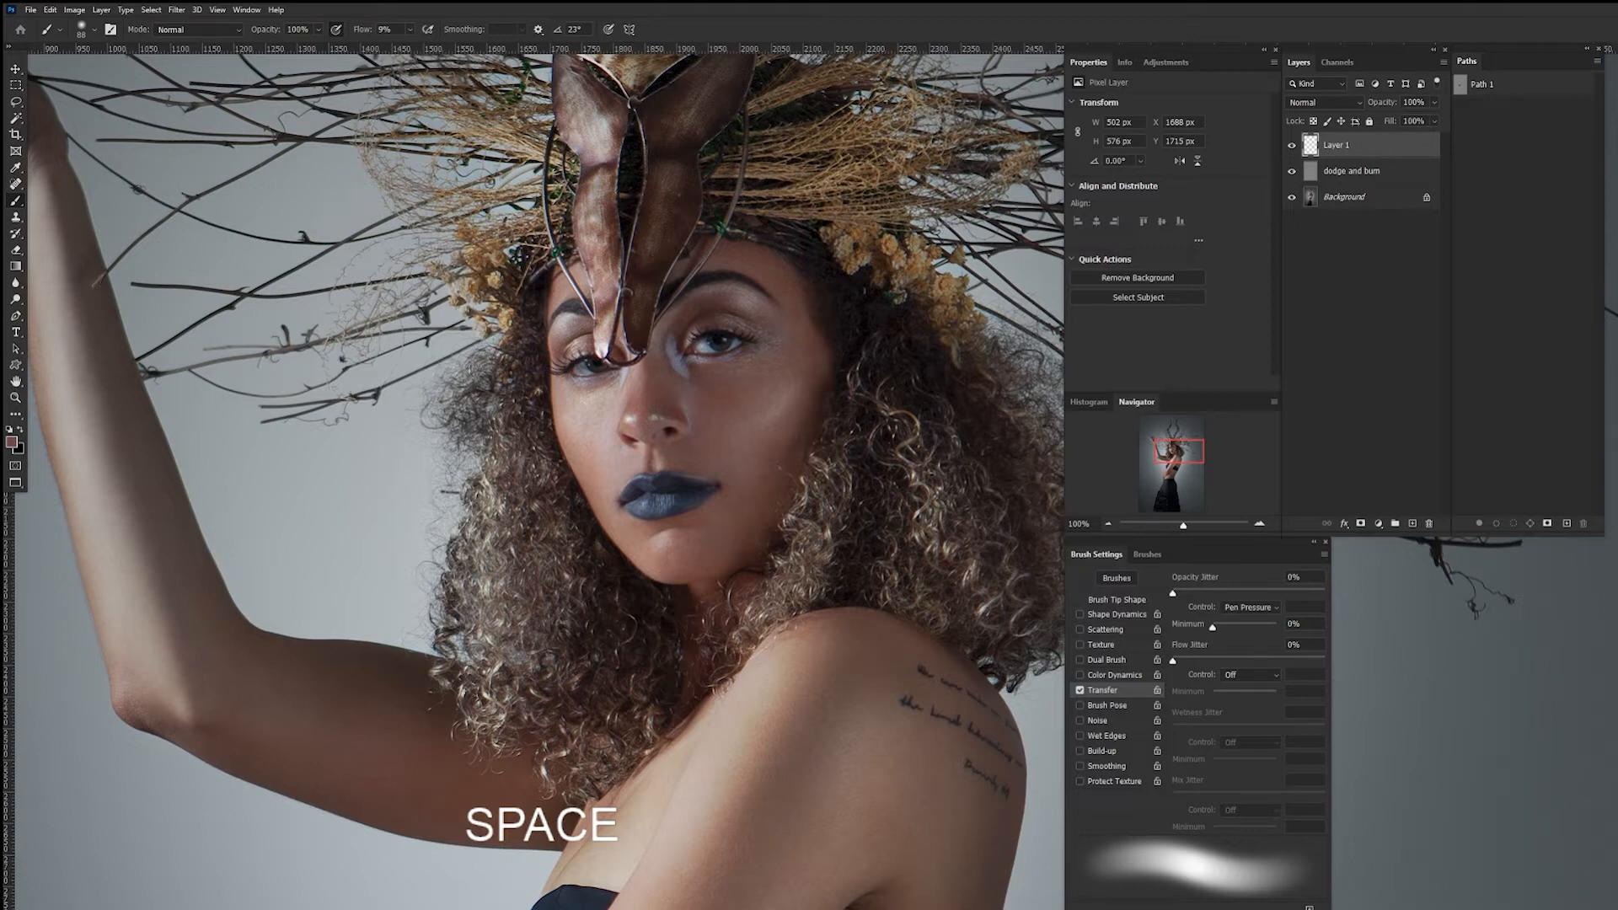
click(1444, 62)
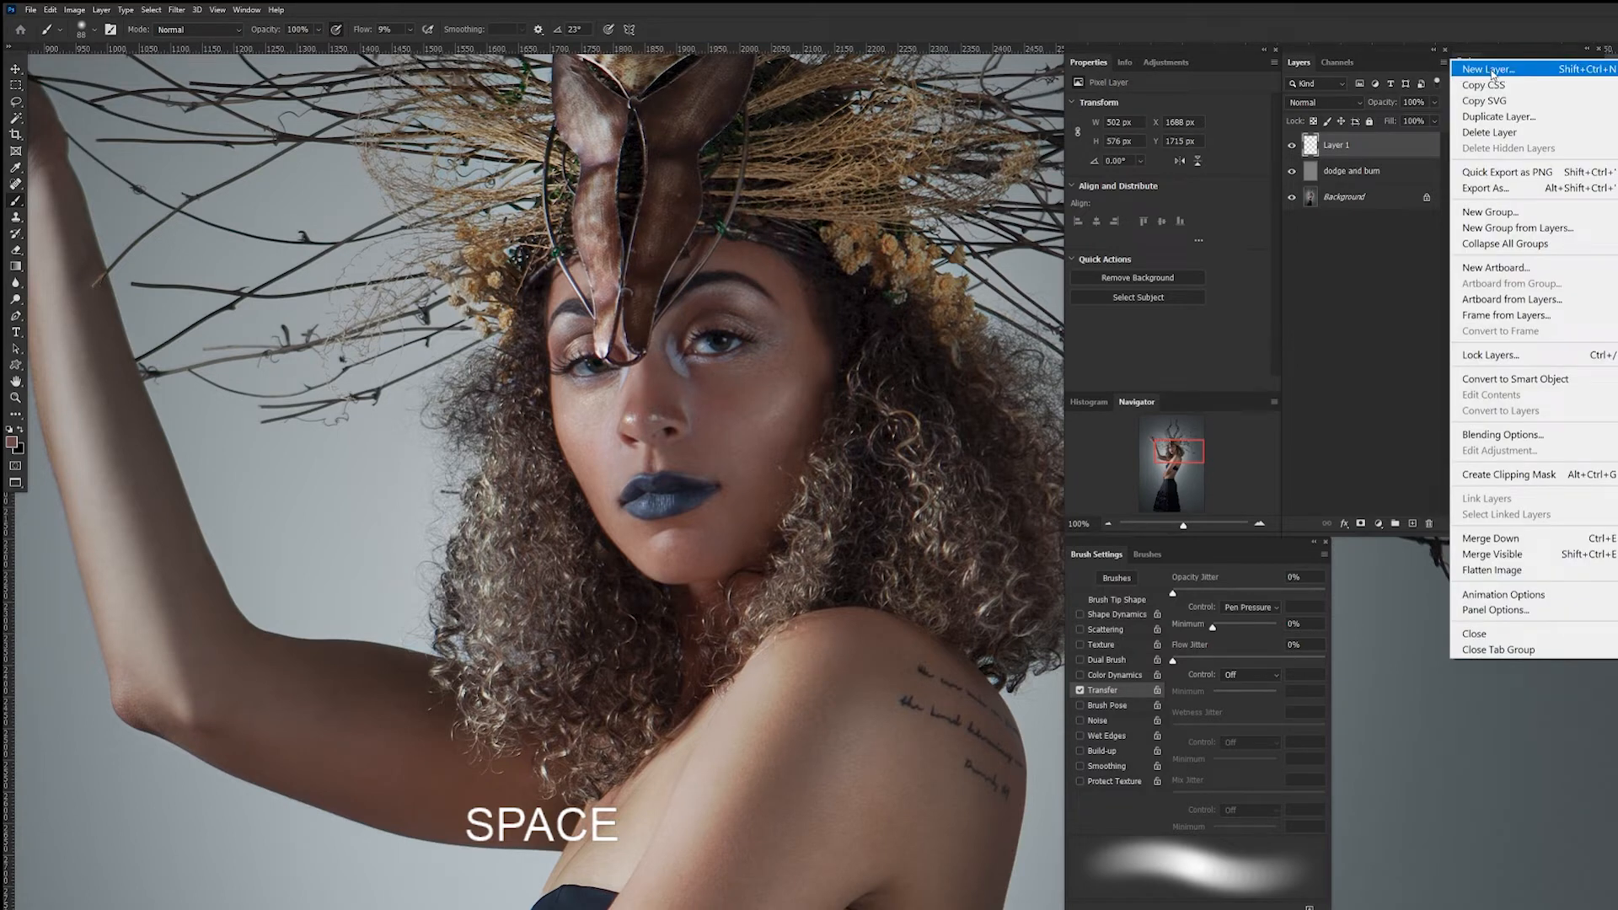
click(1502, 76)
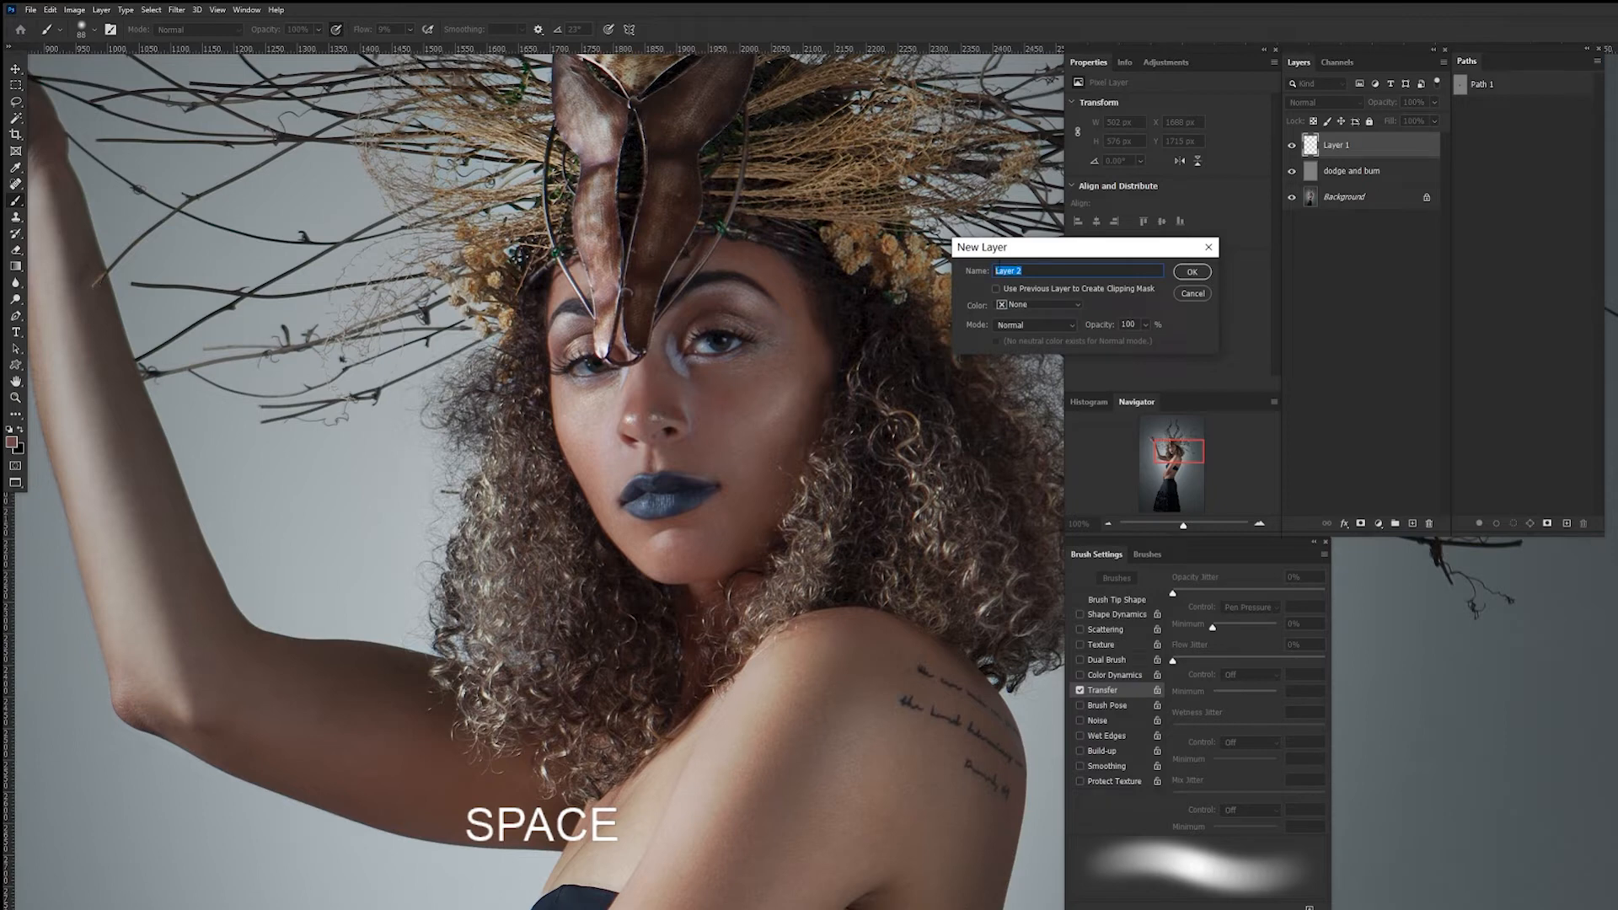
text(noise)
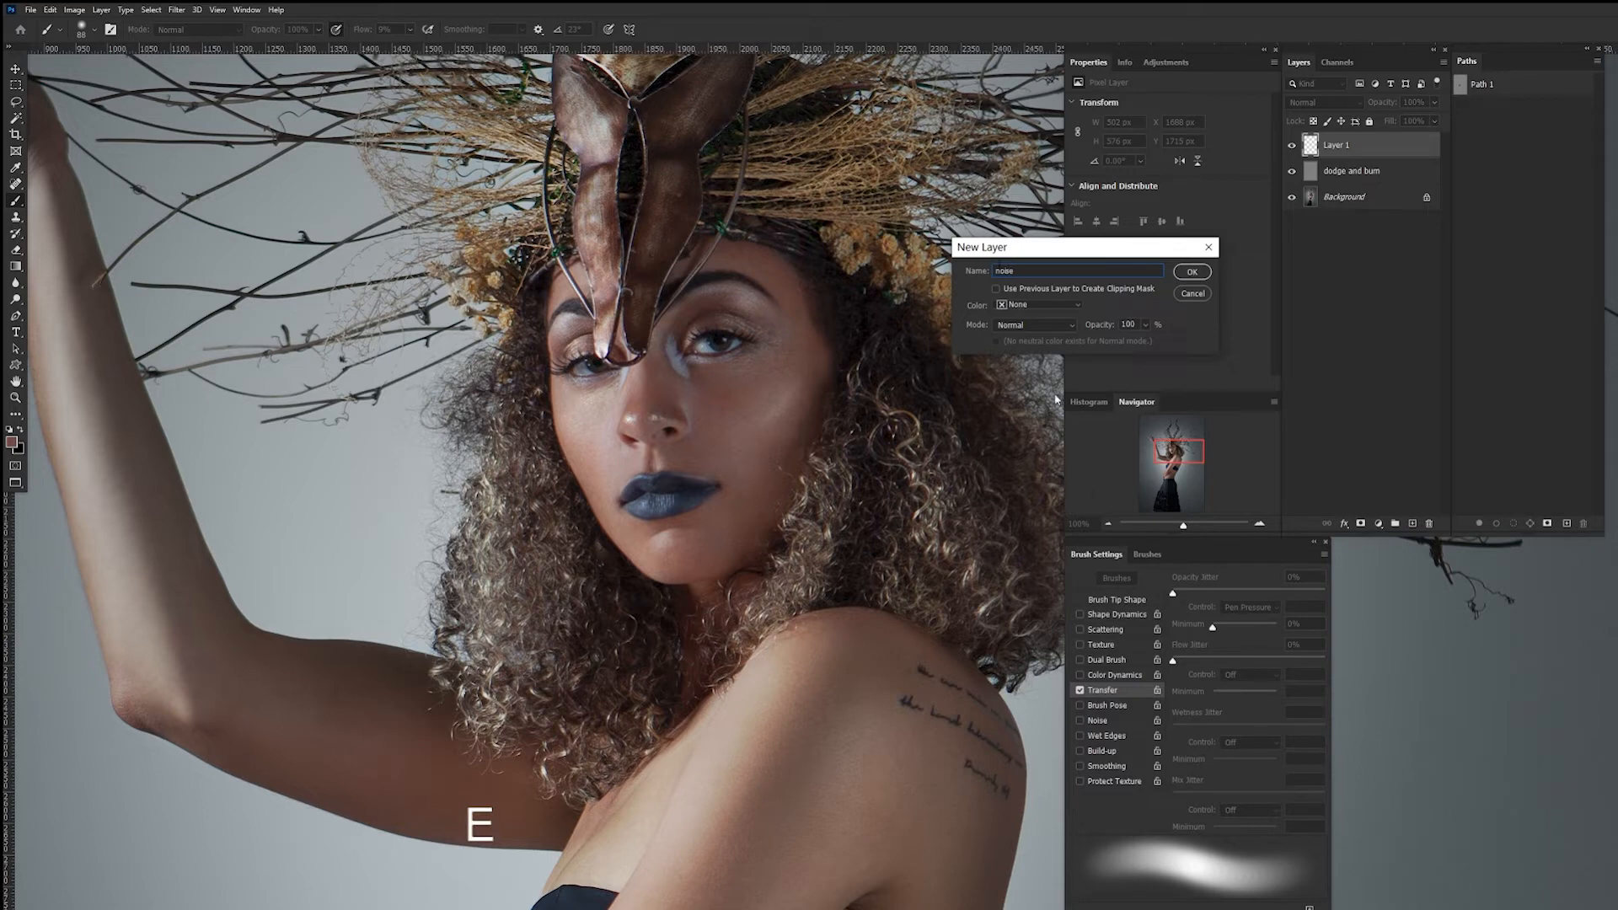
click(1067, 327)
click(1029, 499)
click(1191, 274)
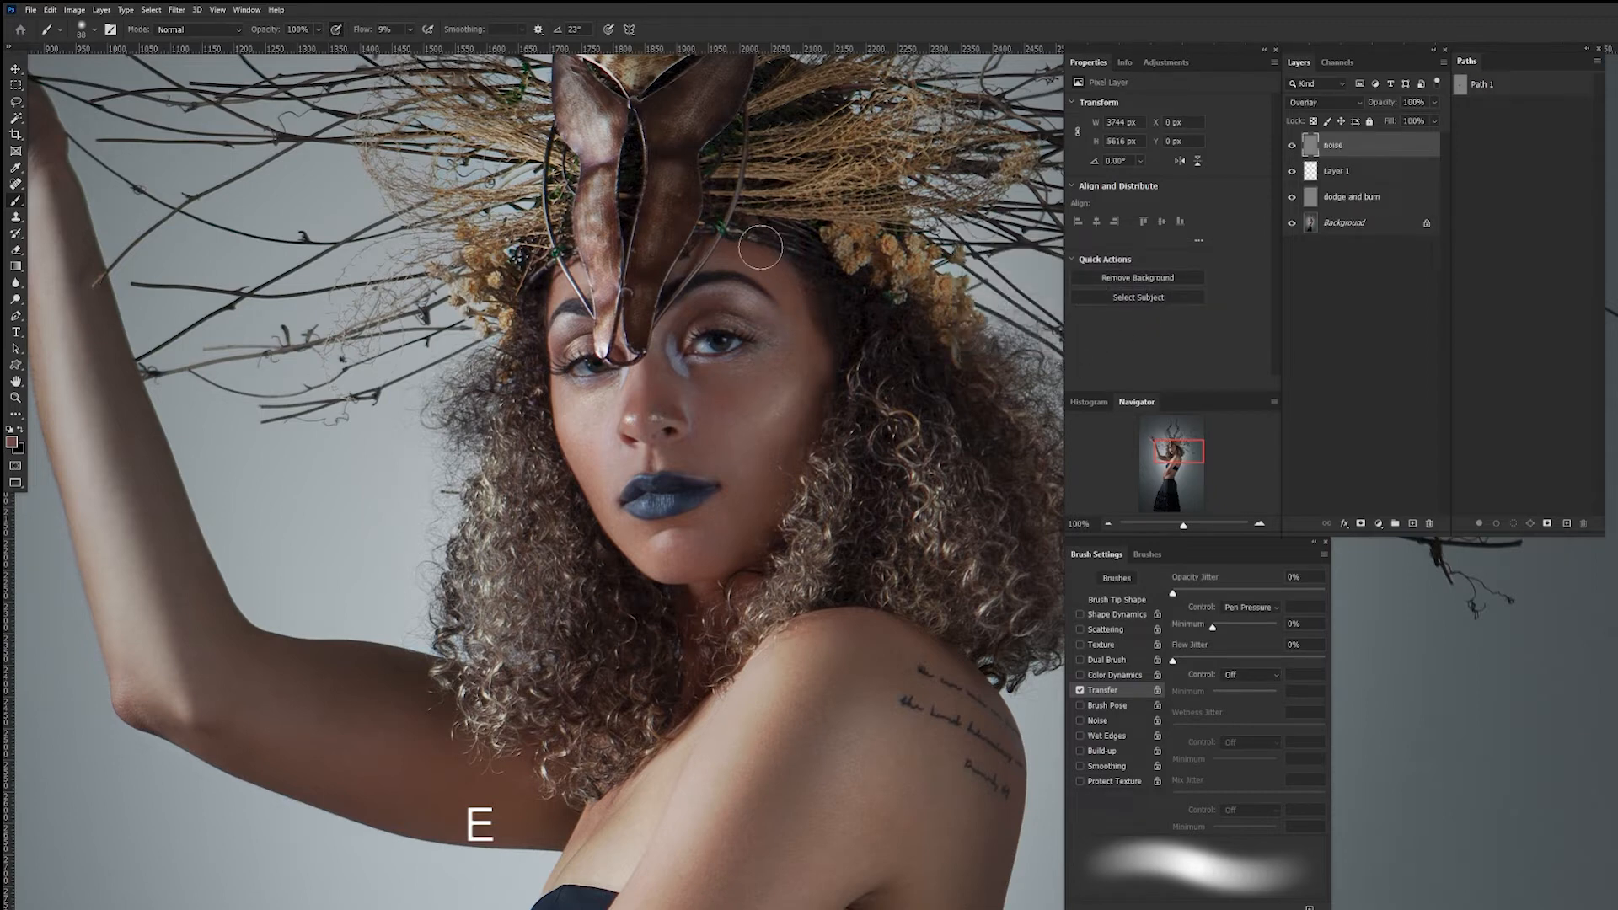
Apply the Add Noise filter to the noise layer with a 2% amount, Gaussian distribution and Monochromatic enabled, checking it on the face.
click(176, 9)
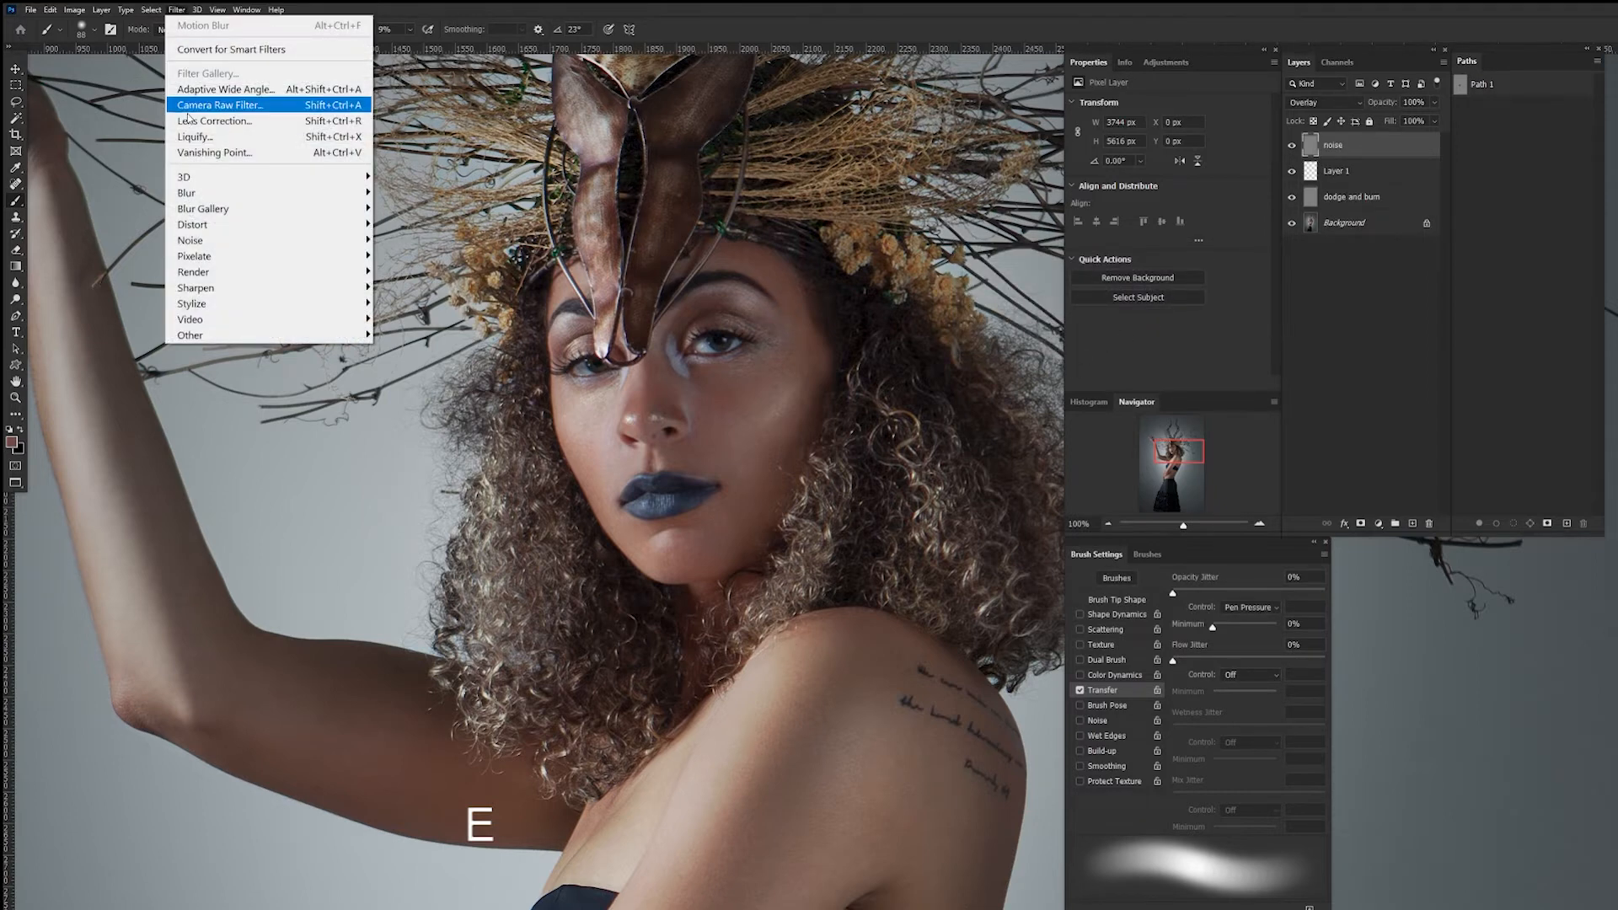
mouse_move(213, 241)
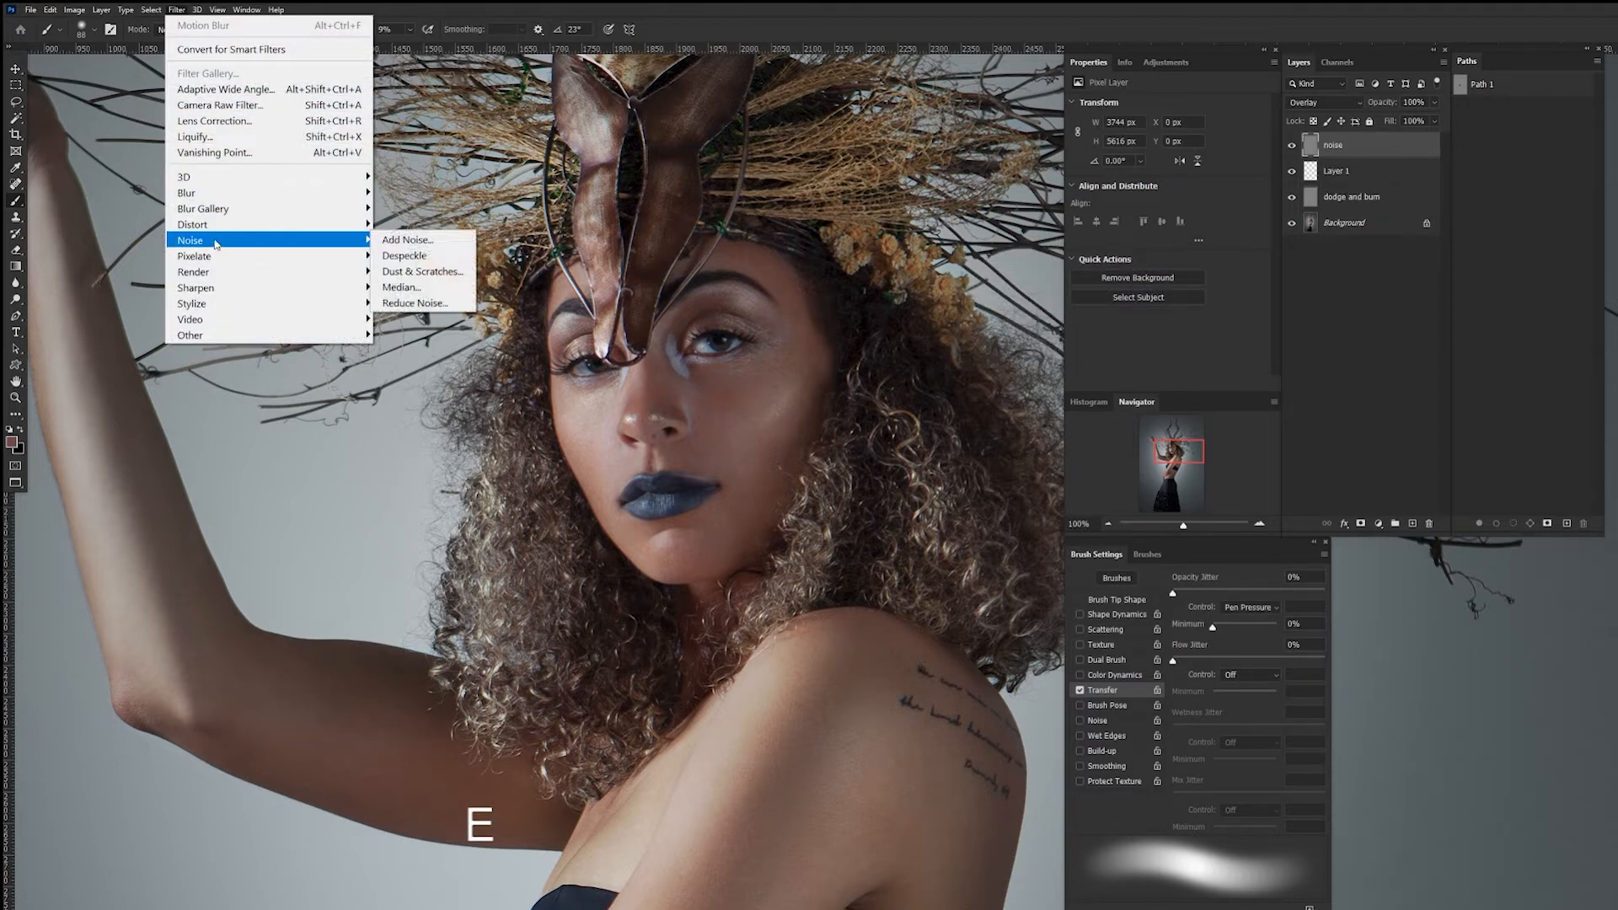
click(417, 241)
key(ctrl)
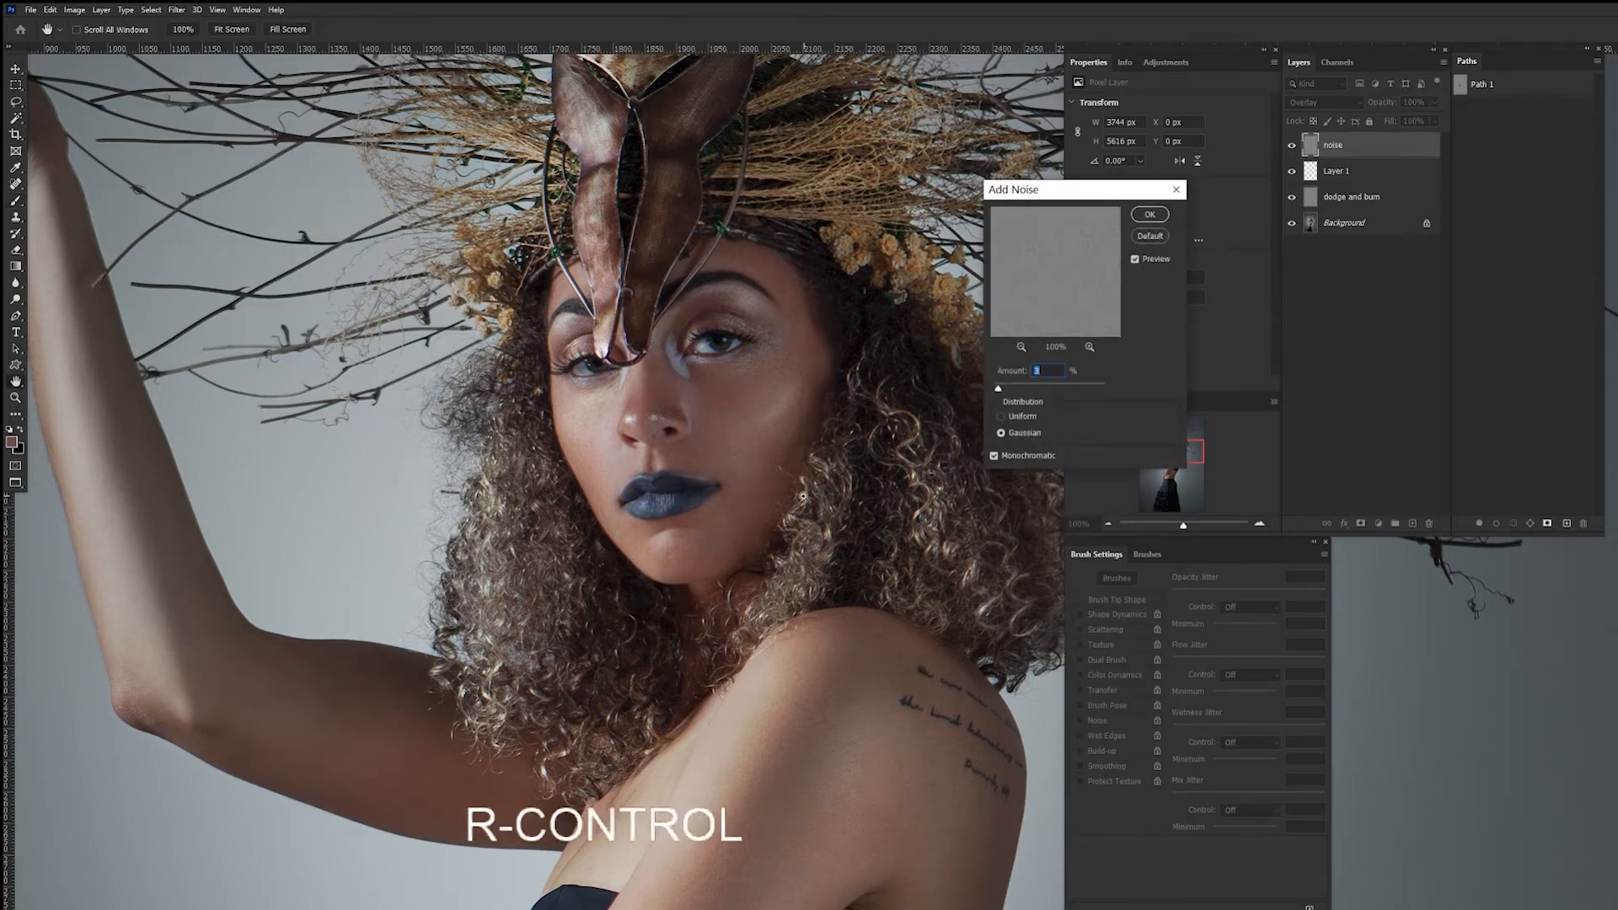
key(ctrl+plus)
key(space)
drag(489, 491, 856, 499)
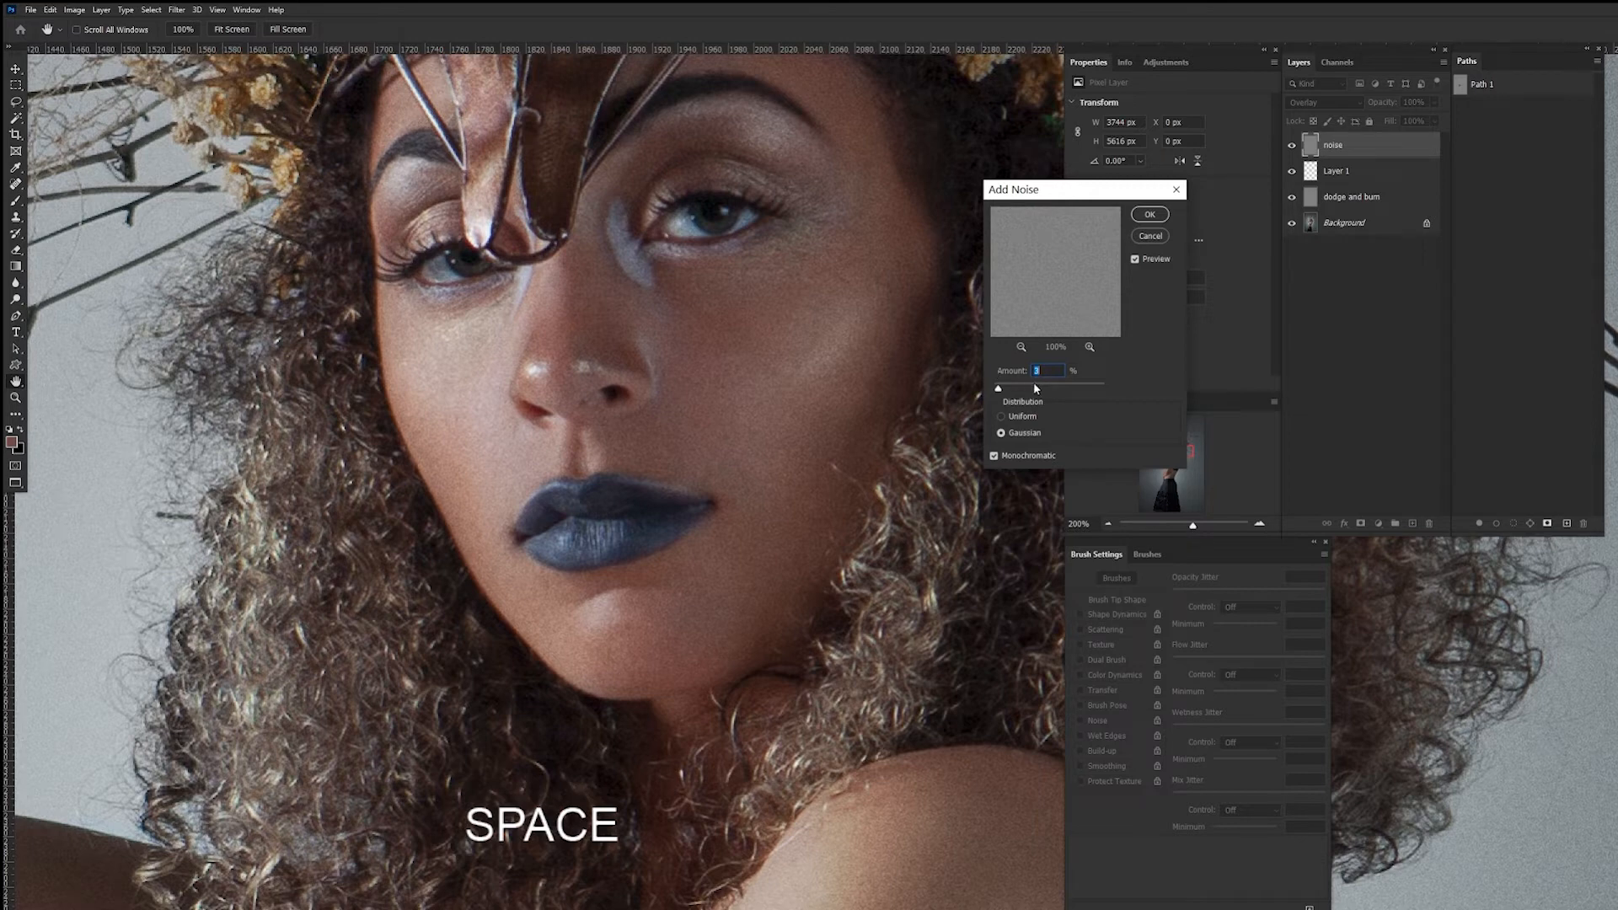
text(2)
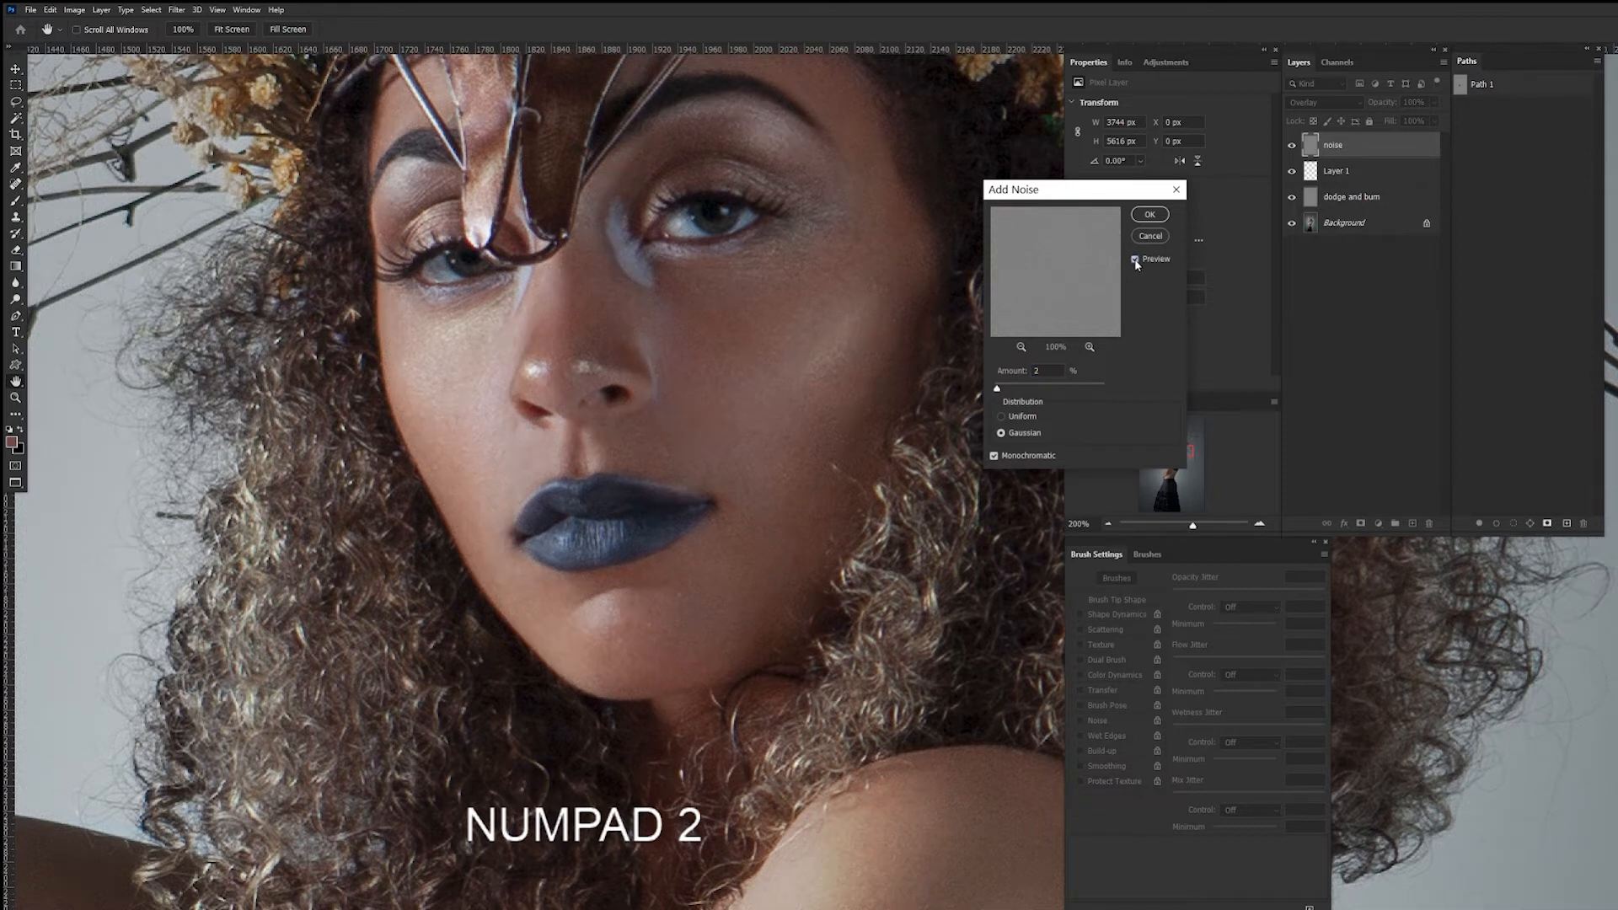
click(1135, 259)
click(1149, 214)
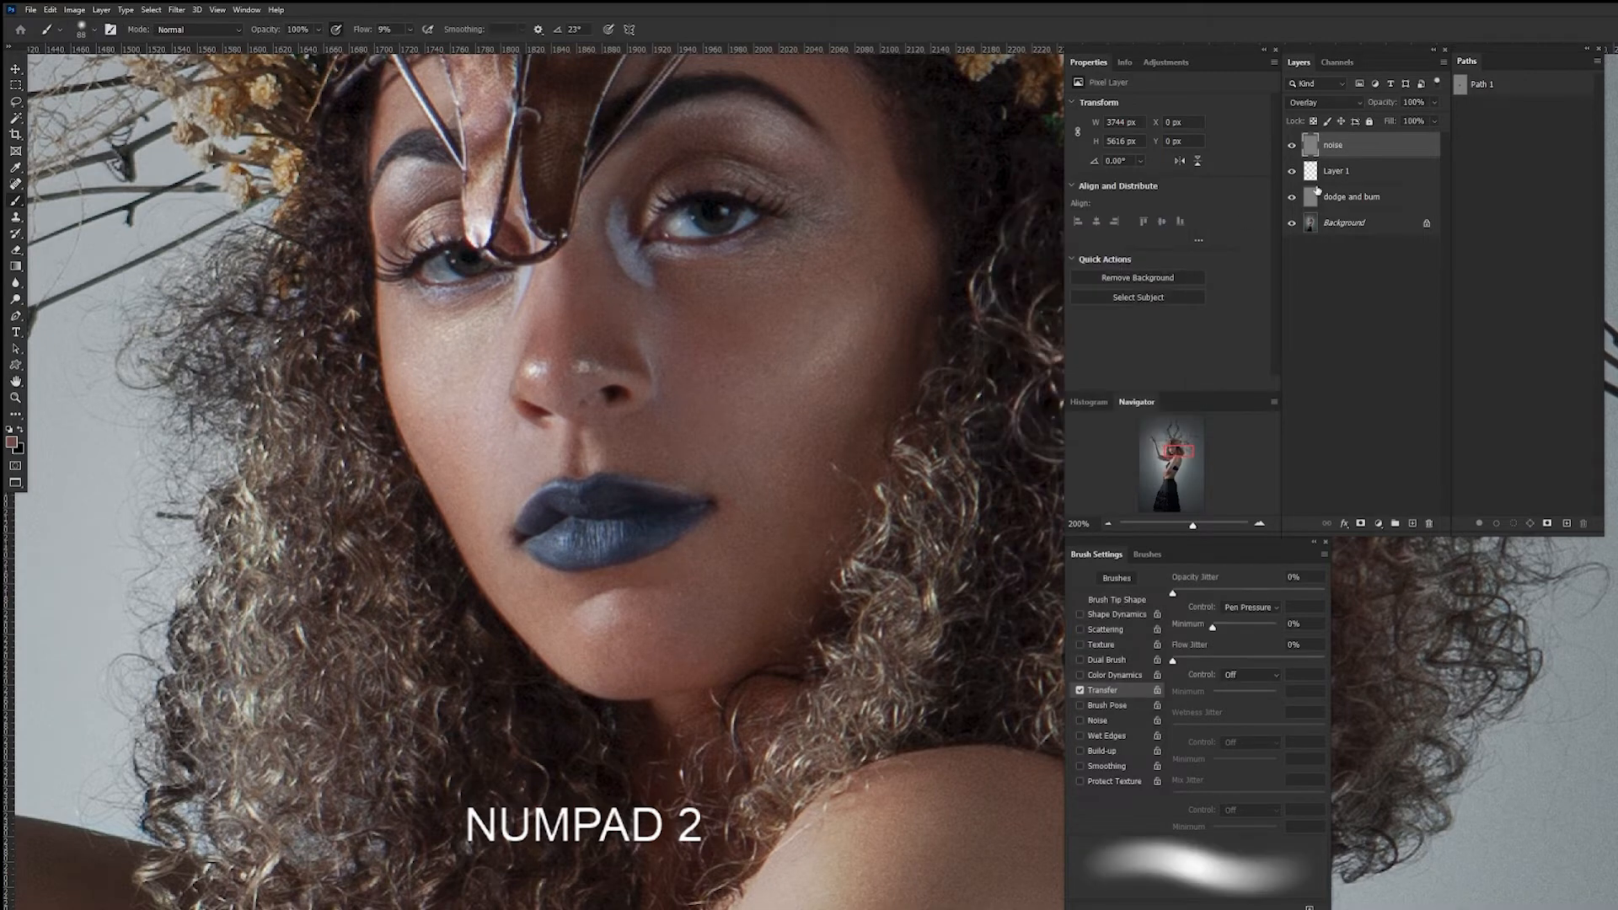
Apply a Gaussian Blur with a 0.3-pixel radius to the noise layer, comparing the skin with the preview off and on.
click(181, 11)
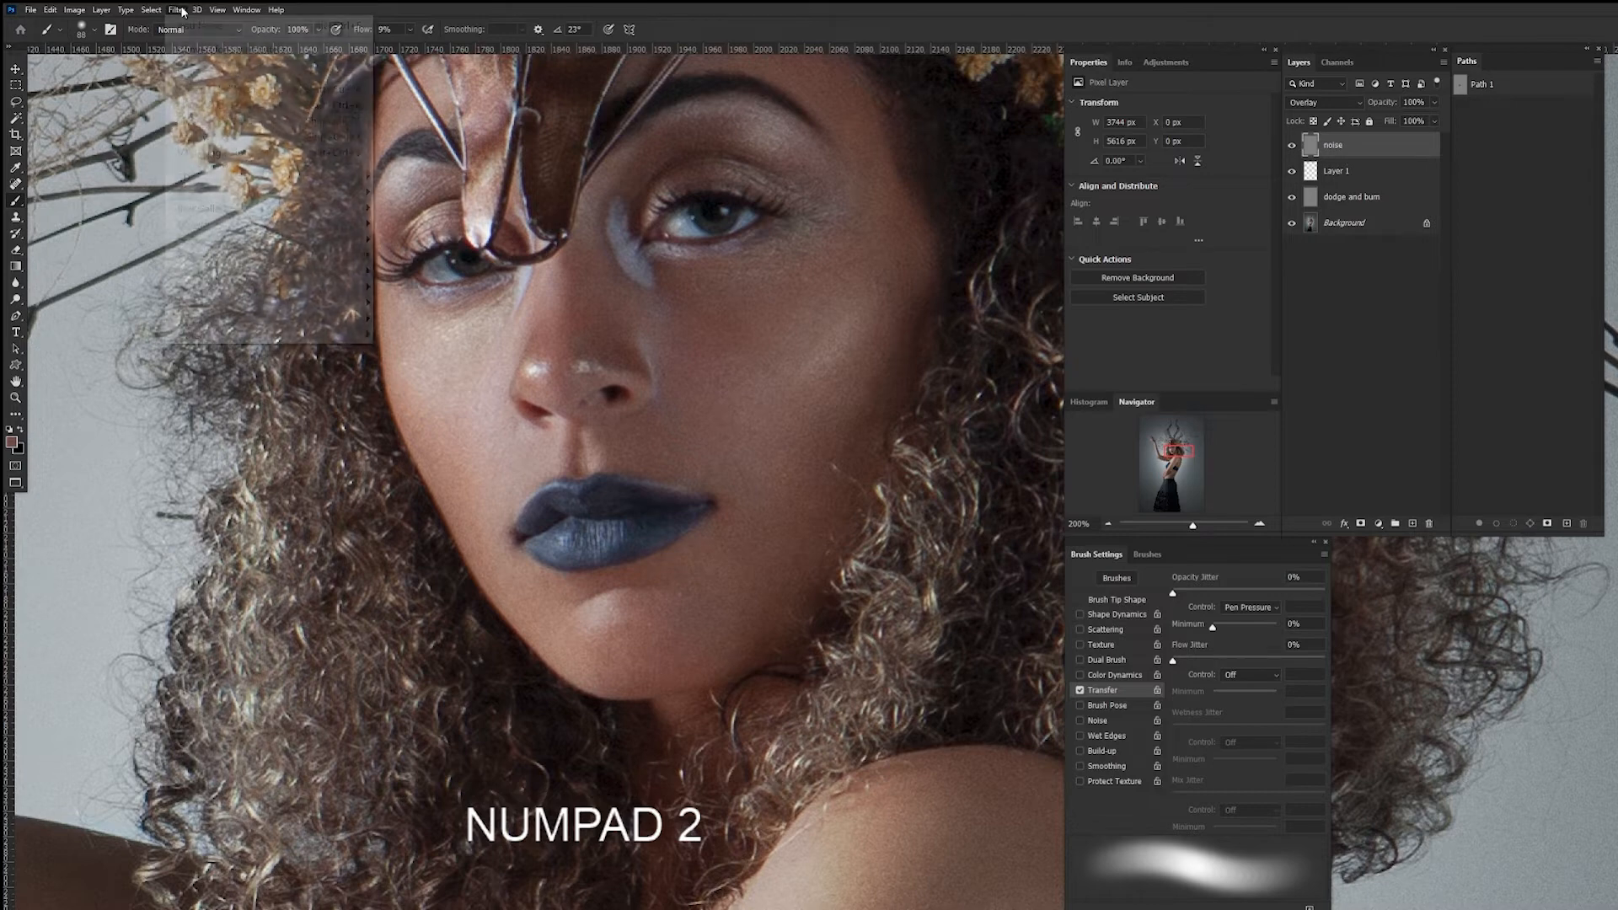
mouse_move(215, 193)
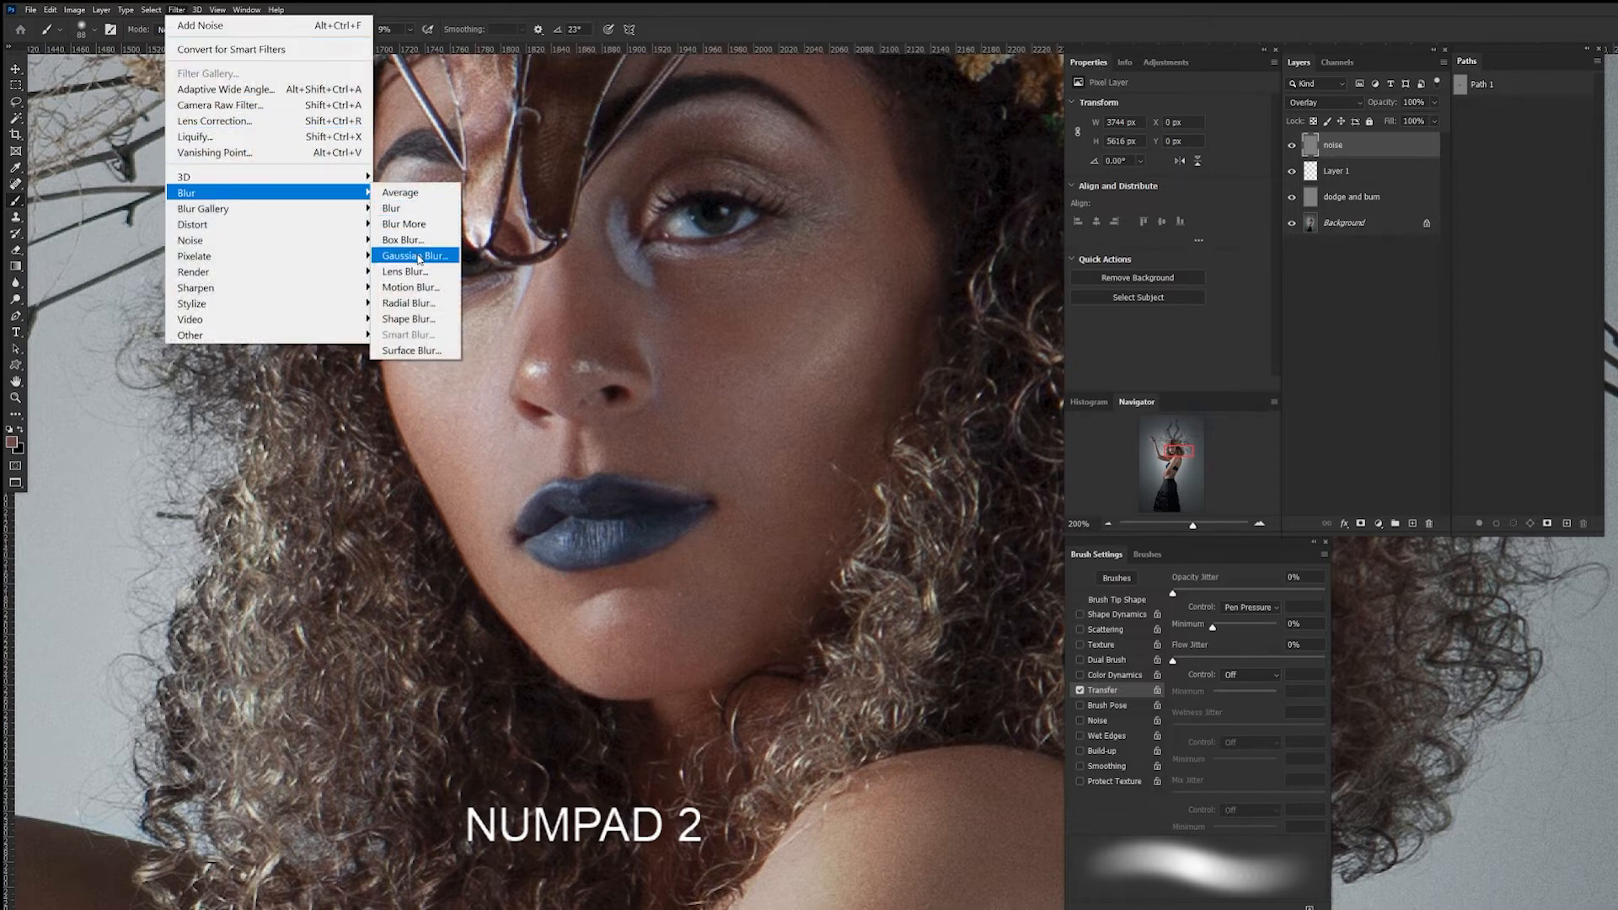
click(418, 258)
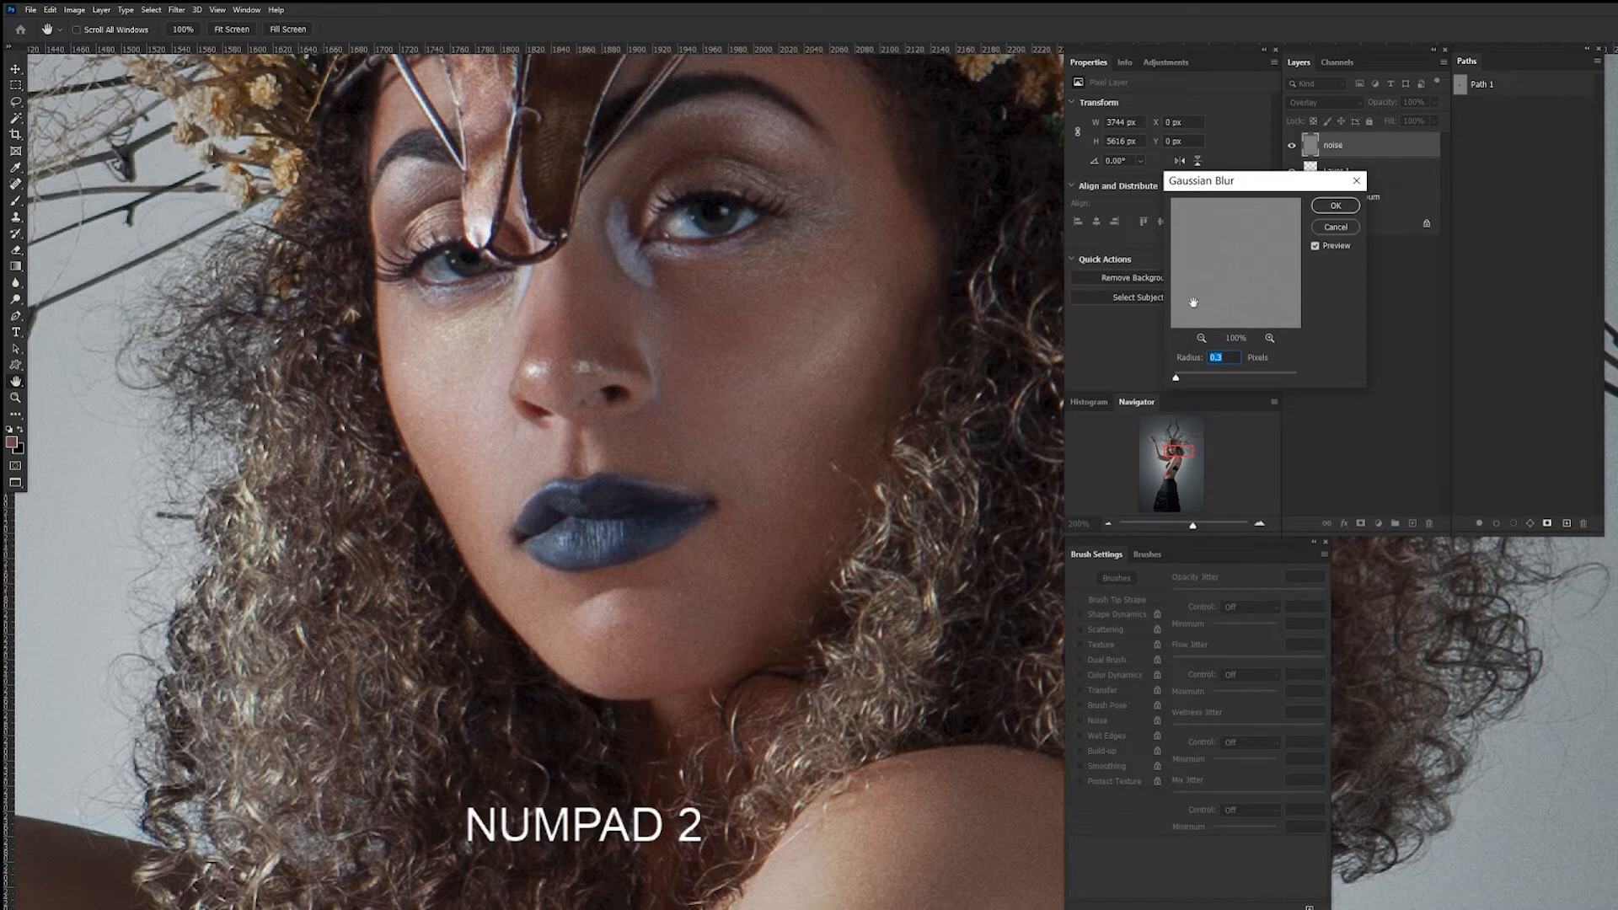
drag(1328, 182, 1278, 187)
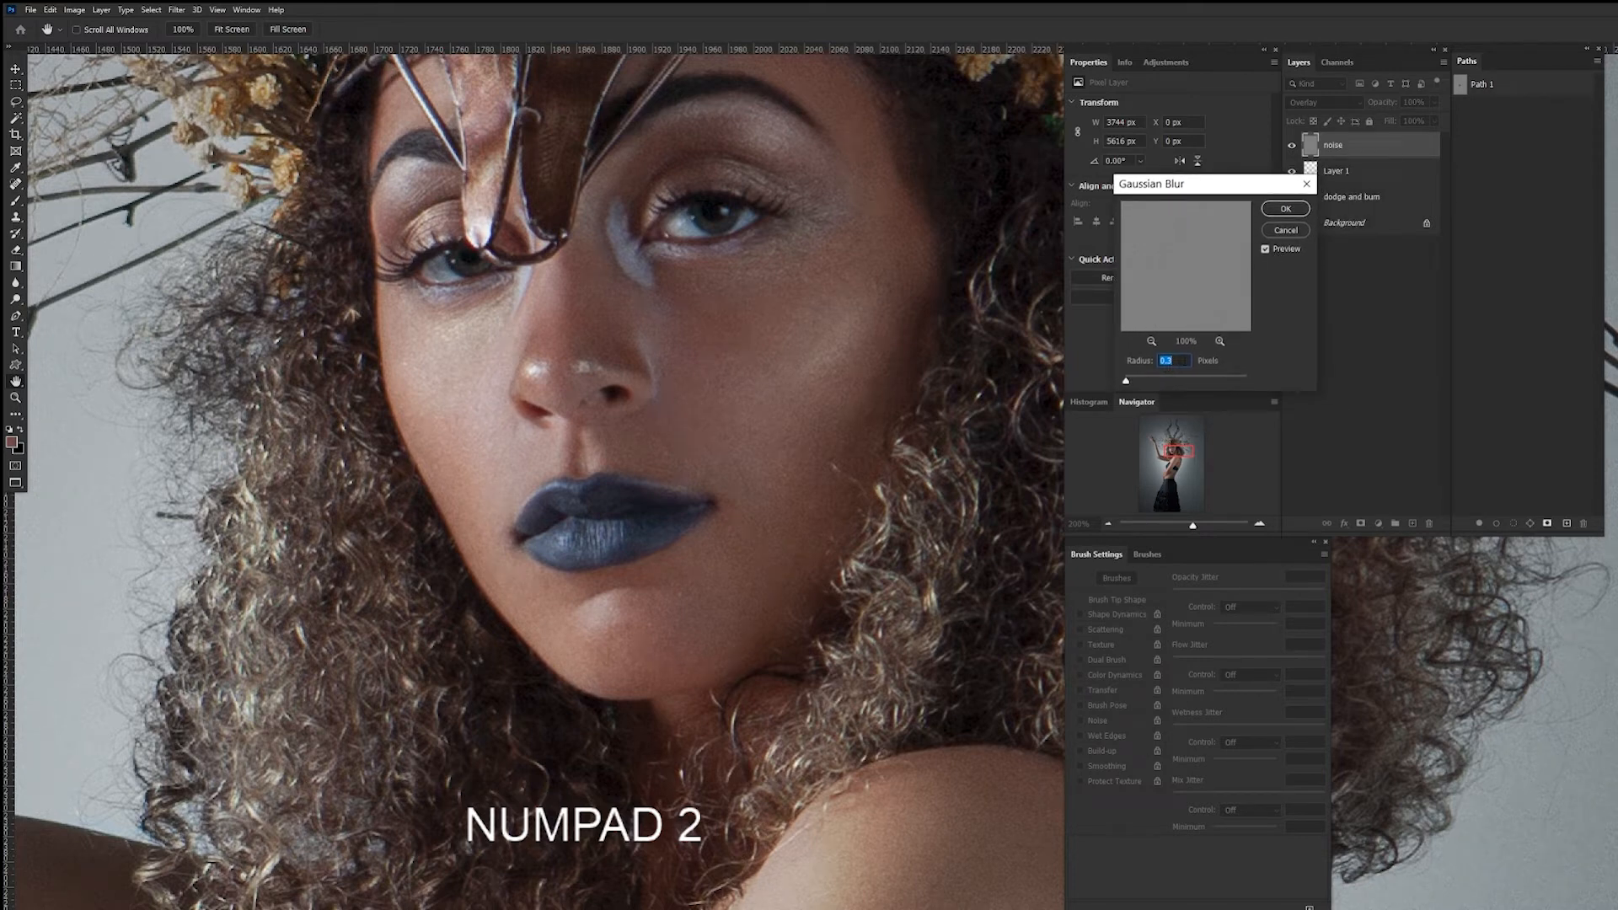
drag(1127, 381, 1130, 383)
click(1265, 251)
click(1265, 250)
drag(1177, 362, 1137, 364)
text(.3)
click(1287, 209)
key(b)
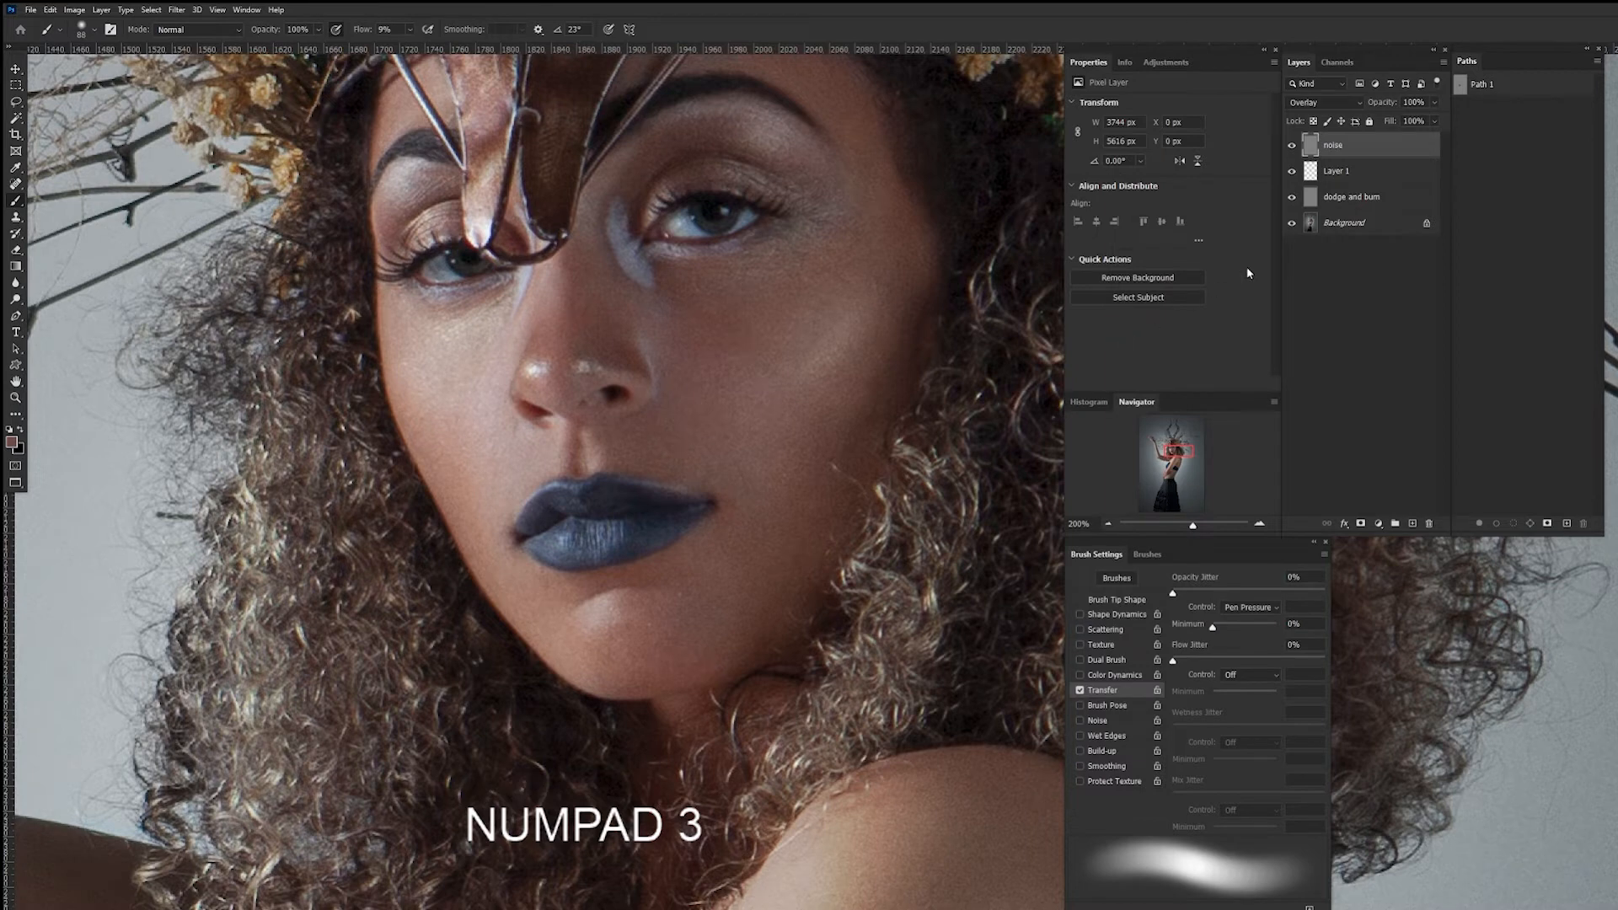
Hide the layers above Background, remove small spots on the cheek beside the nose with the Spot Healing Brush, and show the layers again.
click(1291, 194)
click(1291, 171)
click(1291, 146)
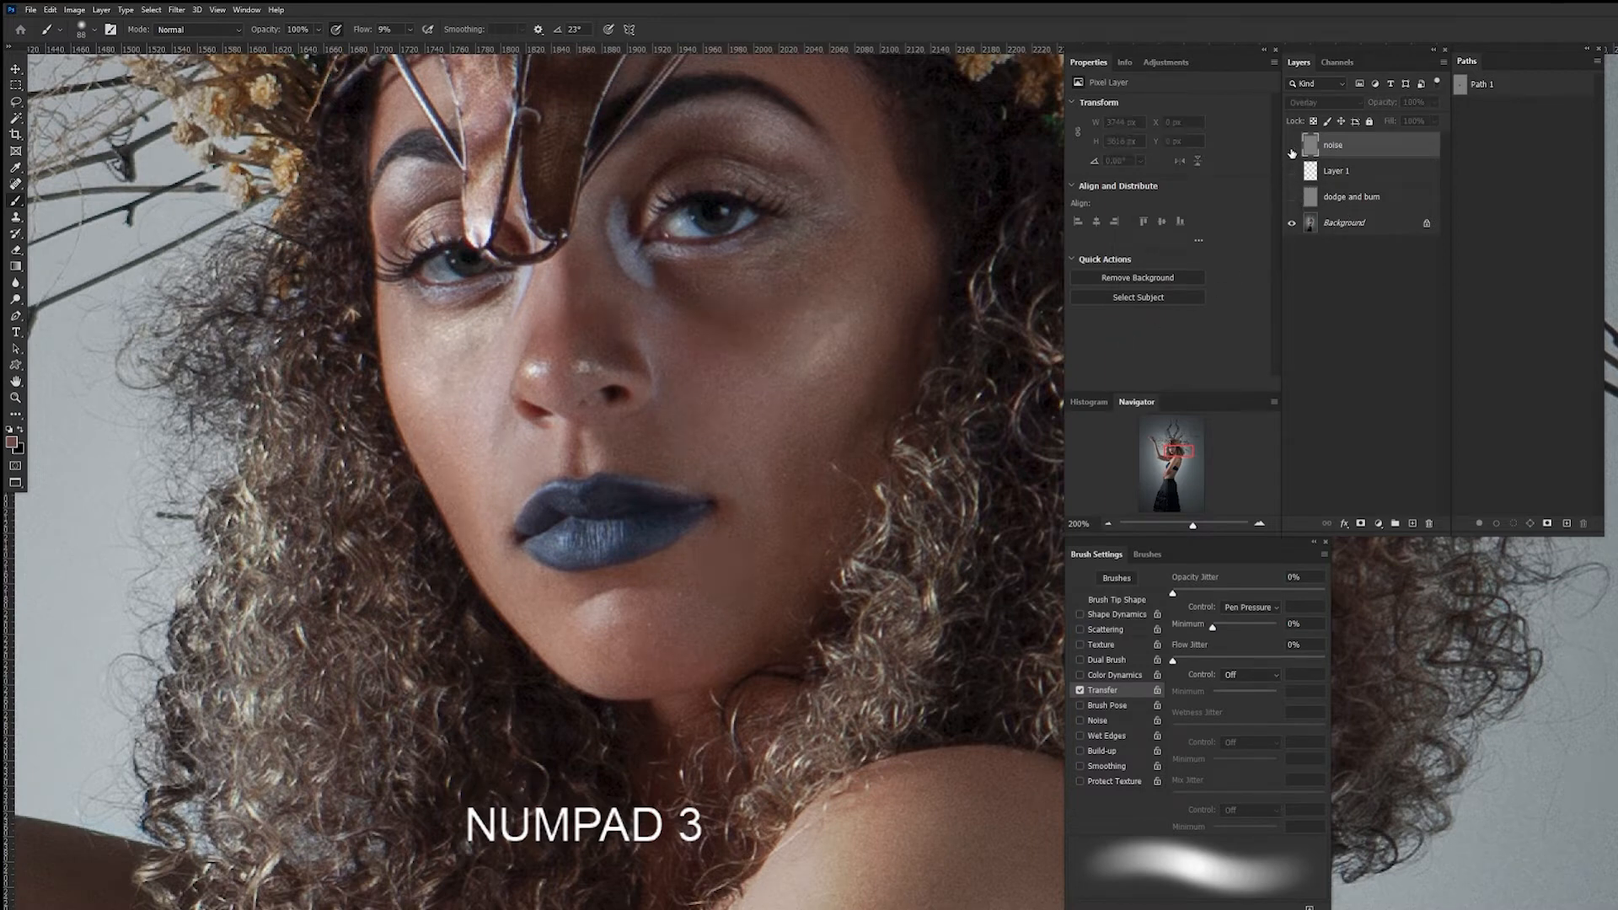
click(1338, 225)
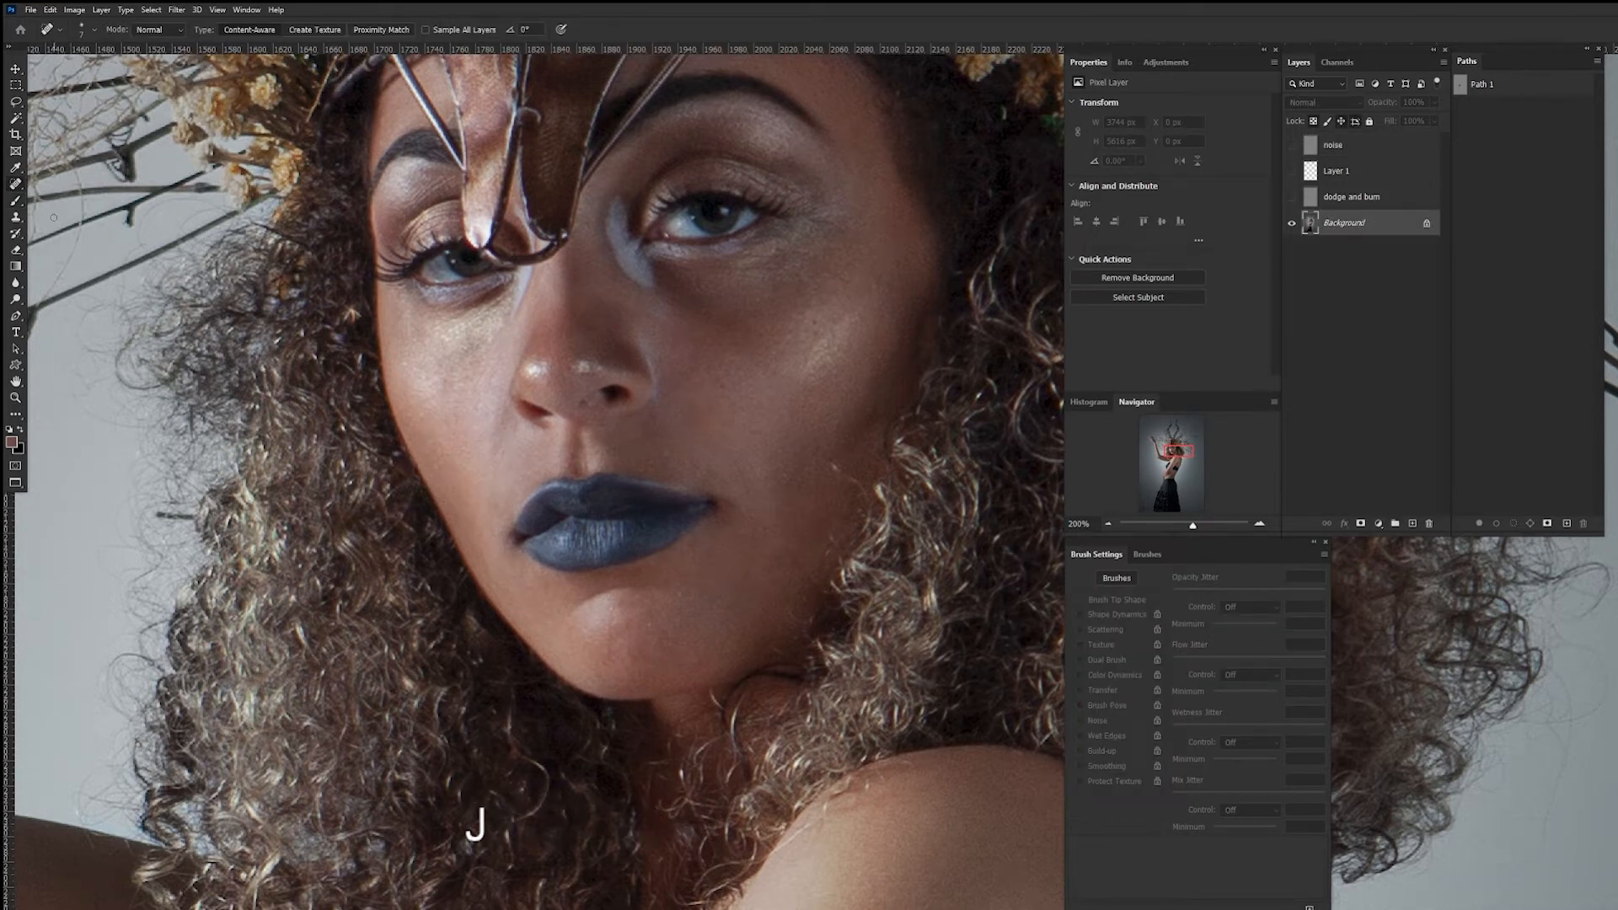
right_click(15, 183)
click(76, 183)
click(512, 430)
mouse_move(506, 448)
mouse_down()
mouse_move(492, 478)
mouse_move(506, 438)
mouse_up()
drag(1290, 201, 1292, 148)
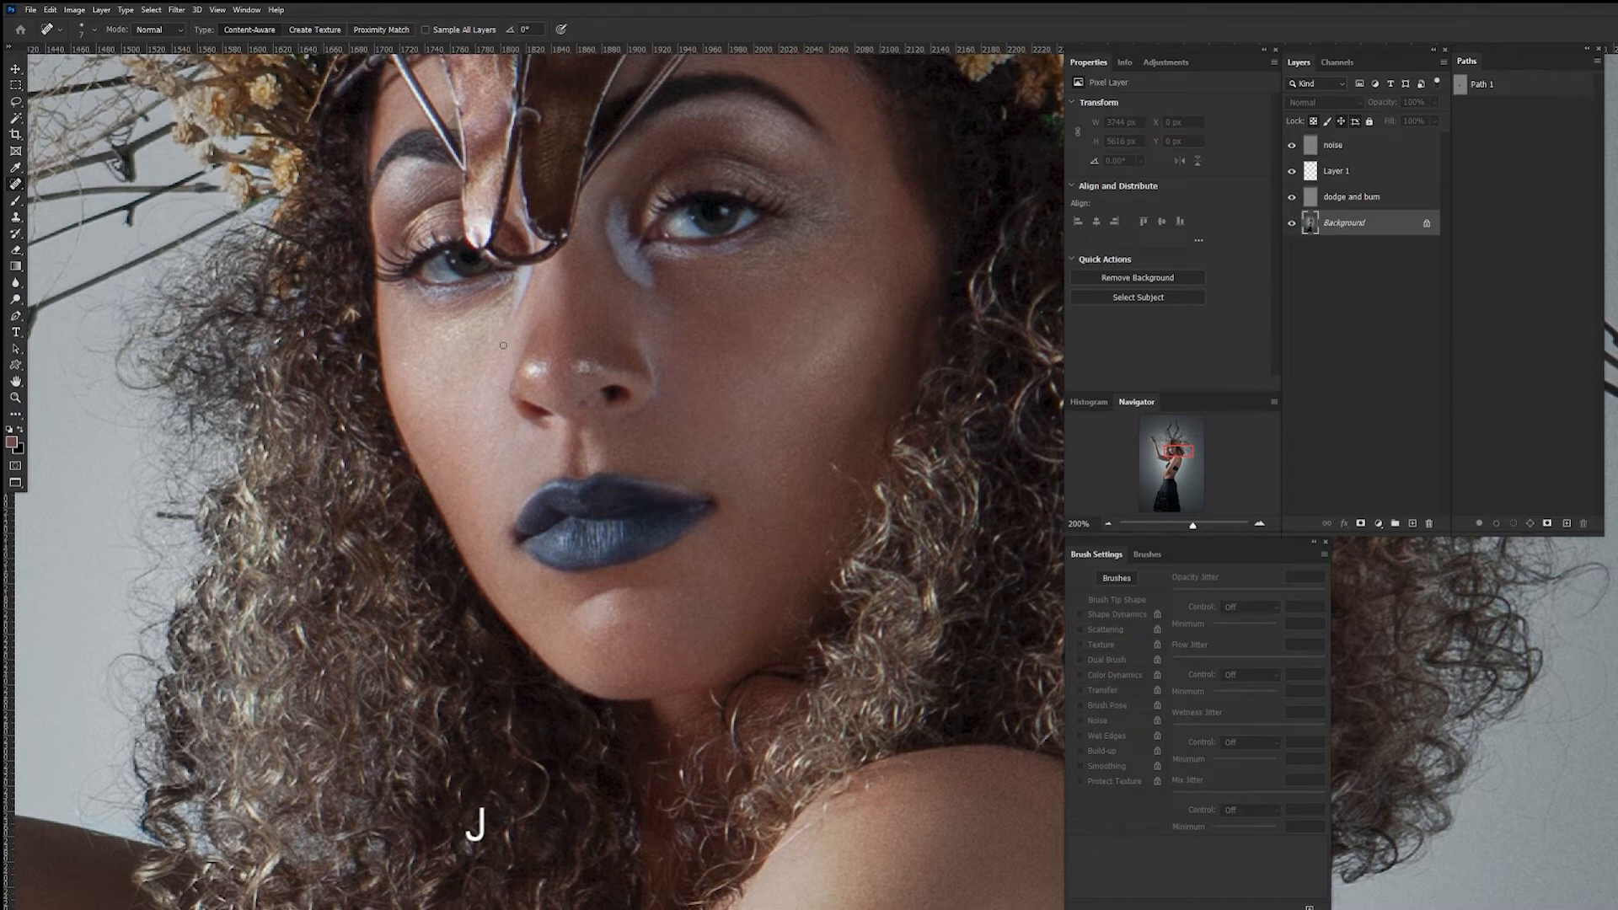
Create a new layer above Layer 1, set its blend mode to Color, and name it "color".
key(space)
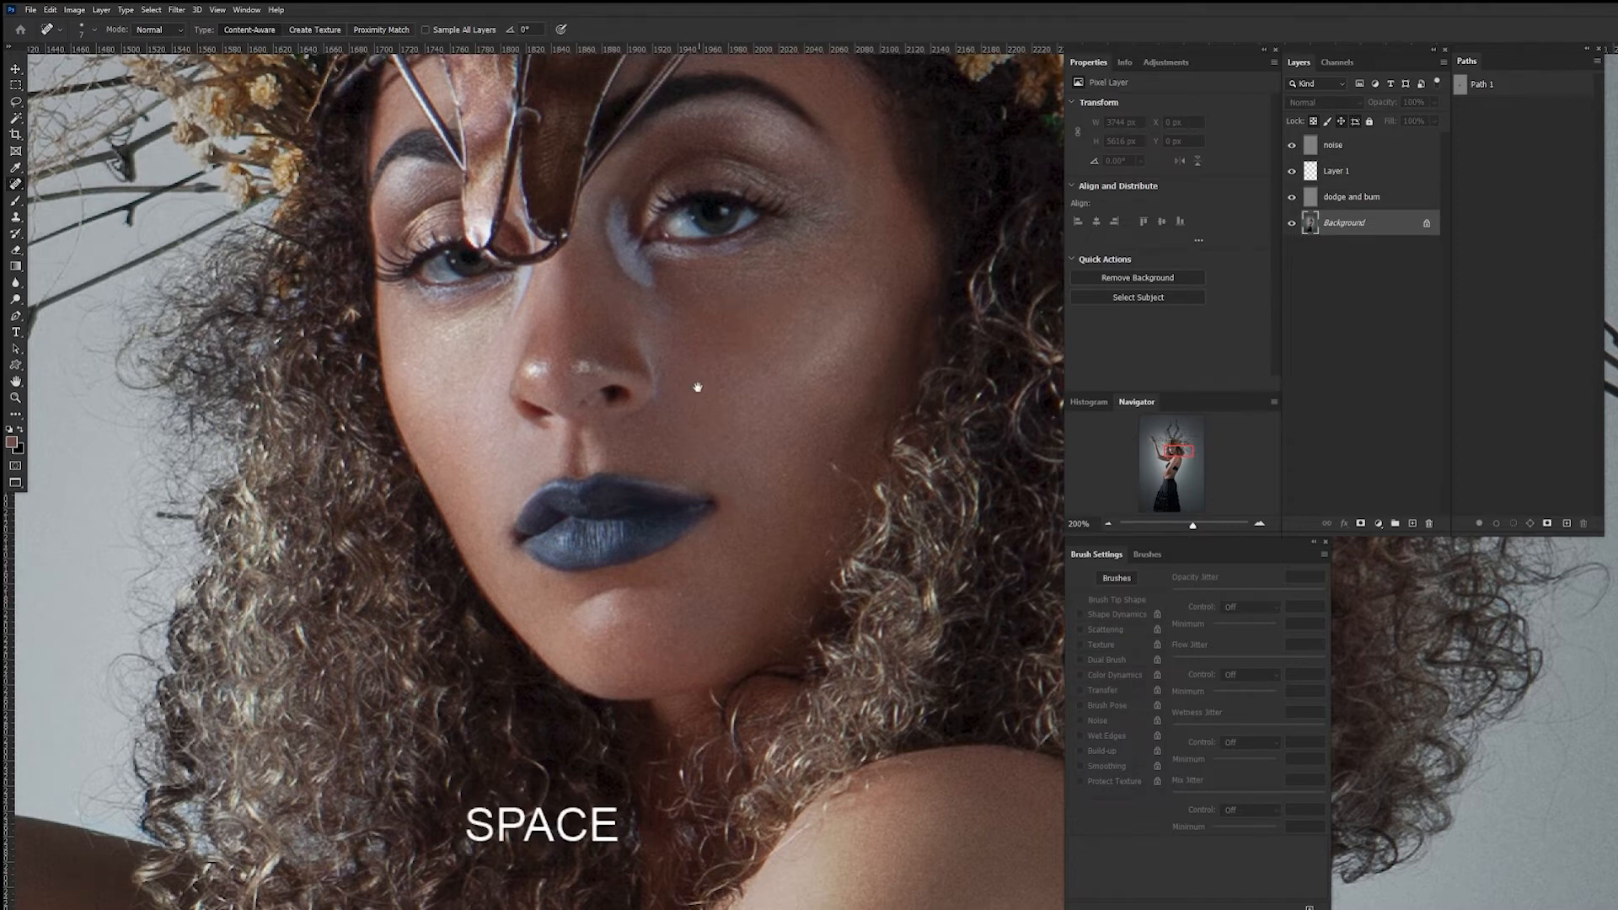
drag(690, 371, 807, 407)
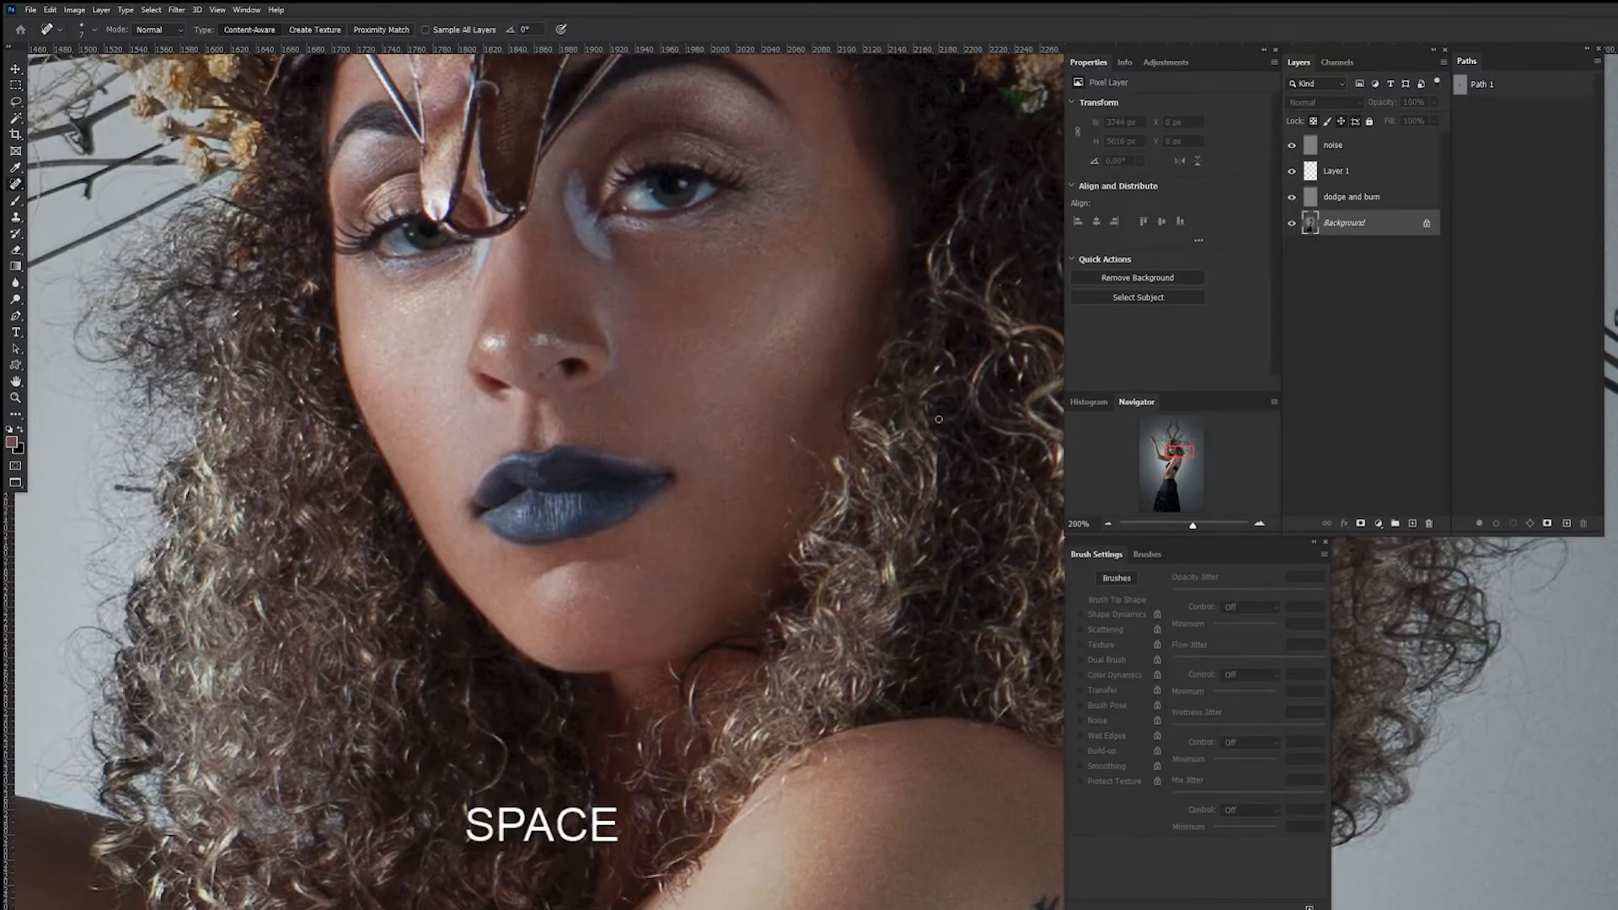
click(1363, 173)
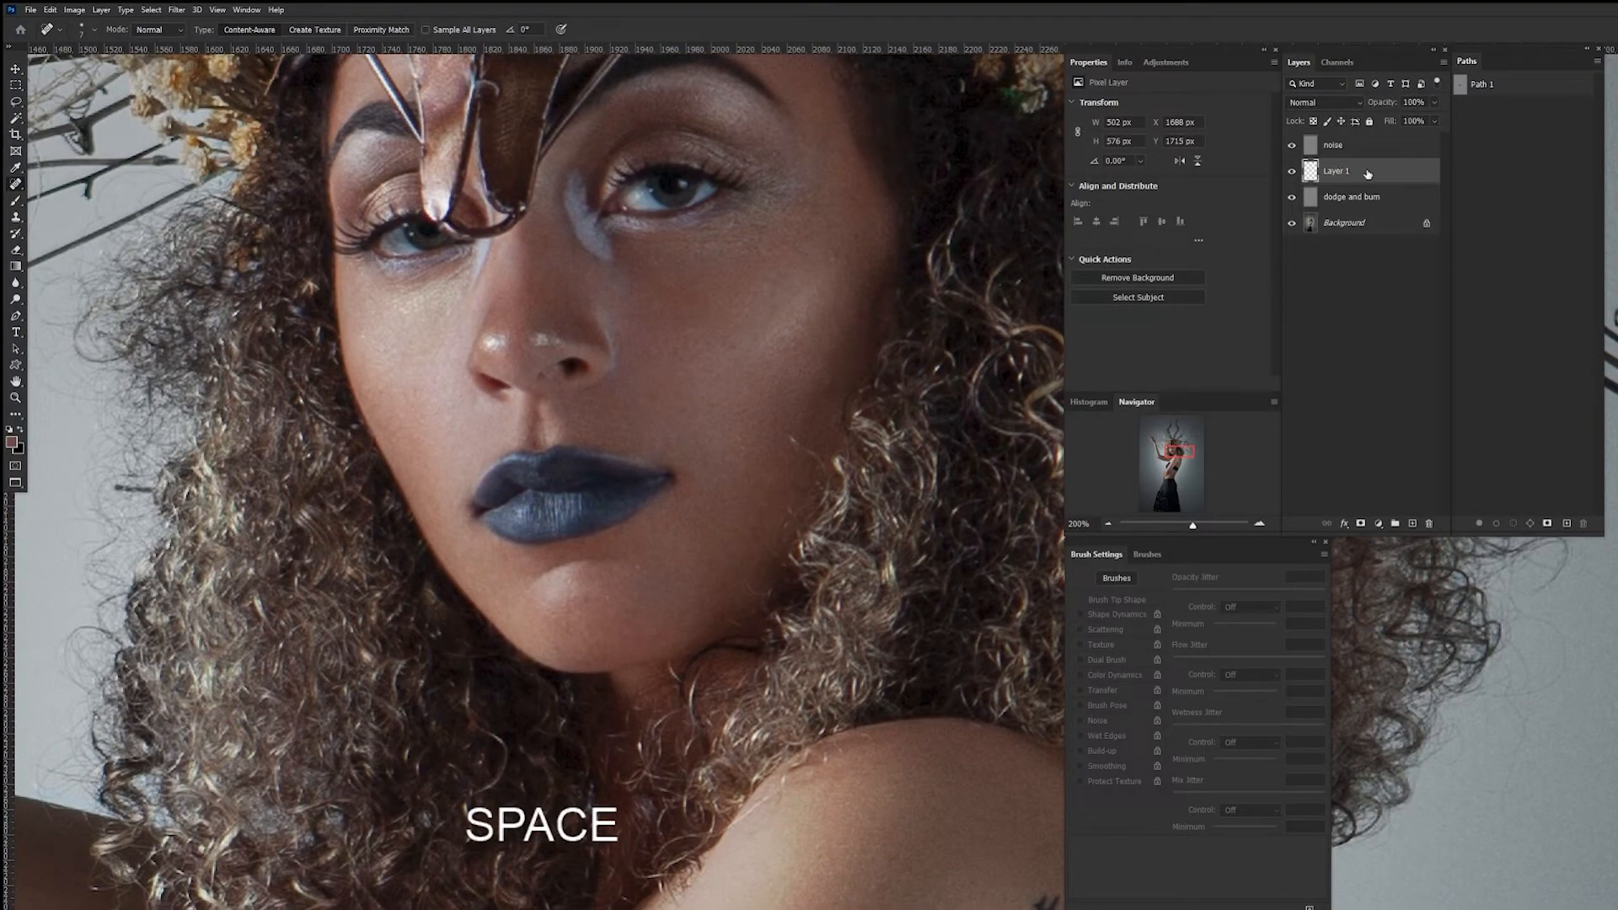
click(1416, 524)
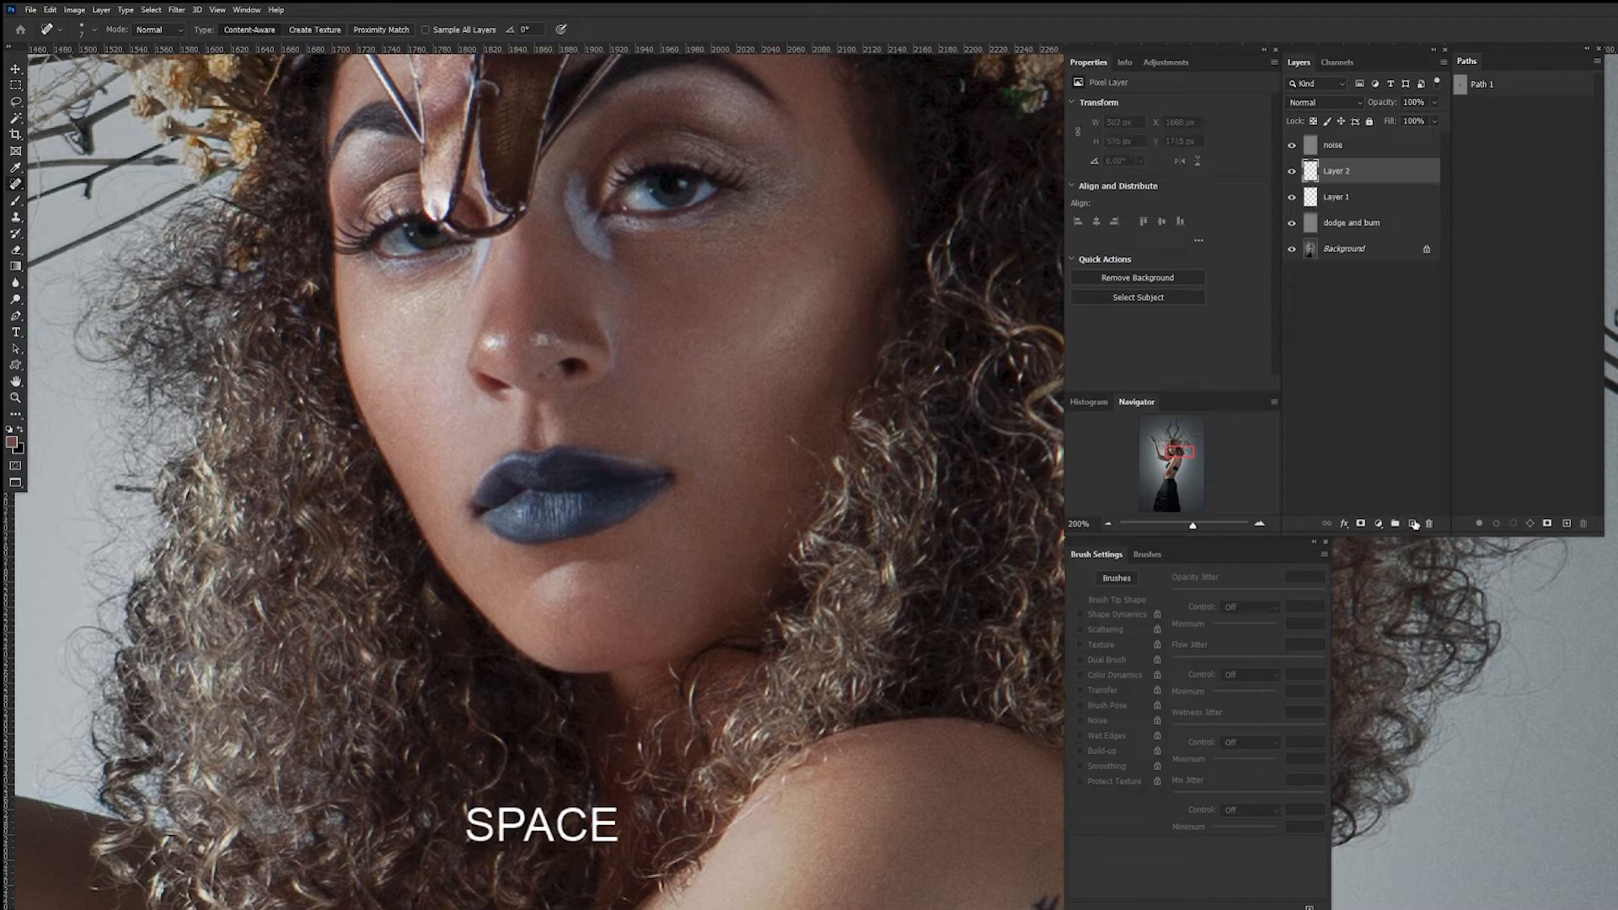
click(1359, 100)
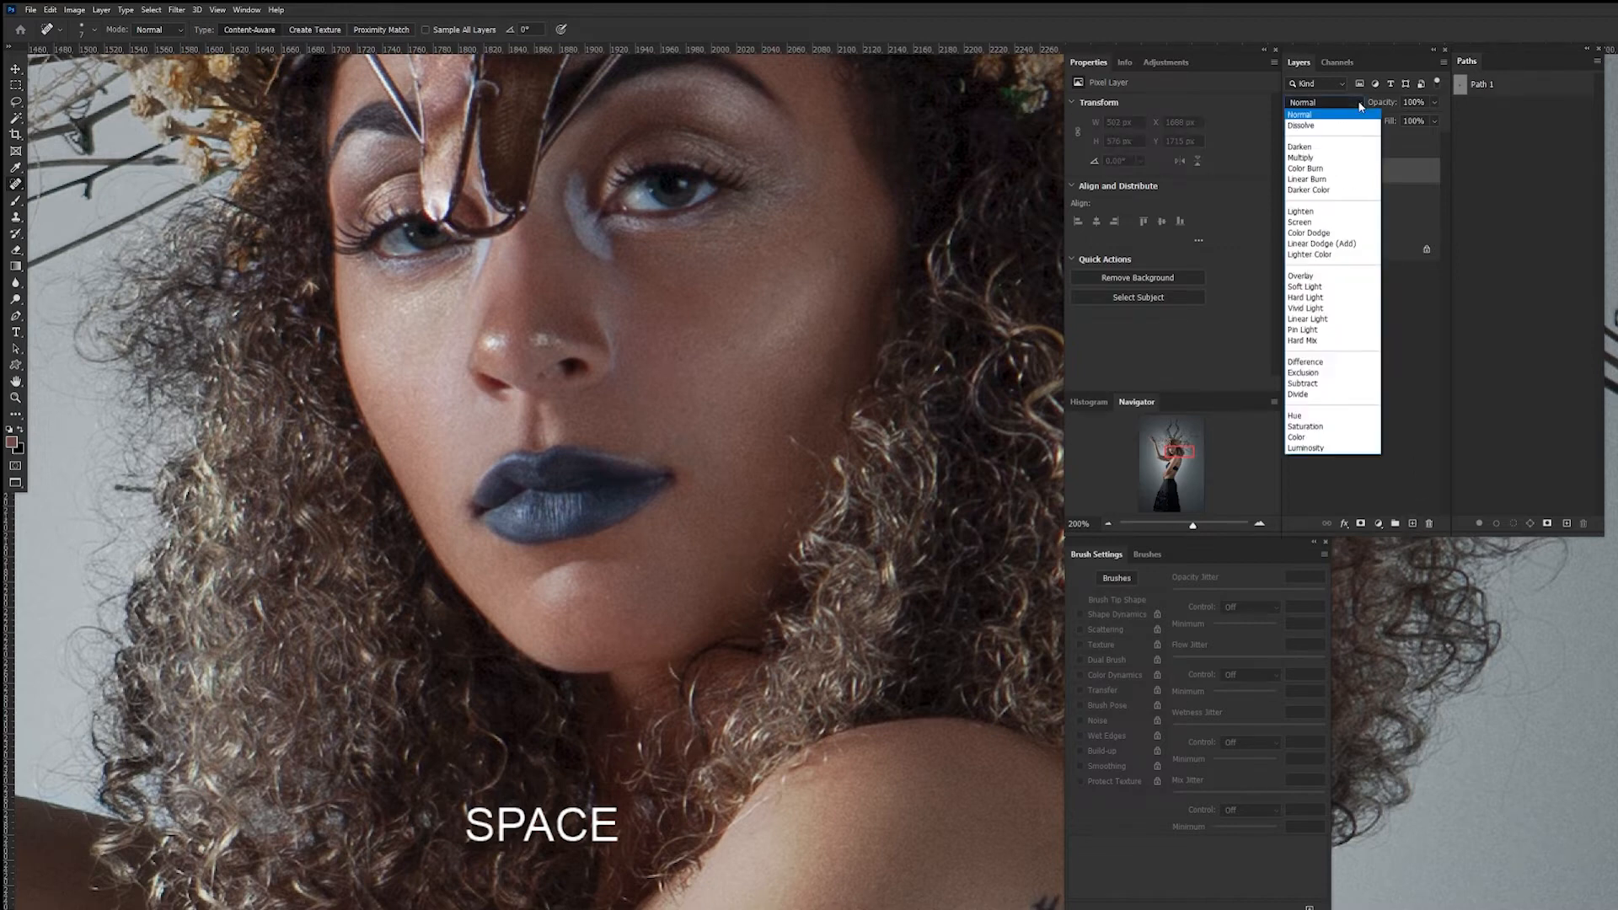
click(1322, 438)
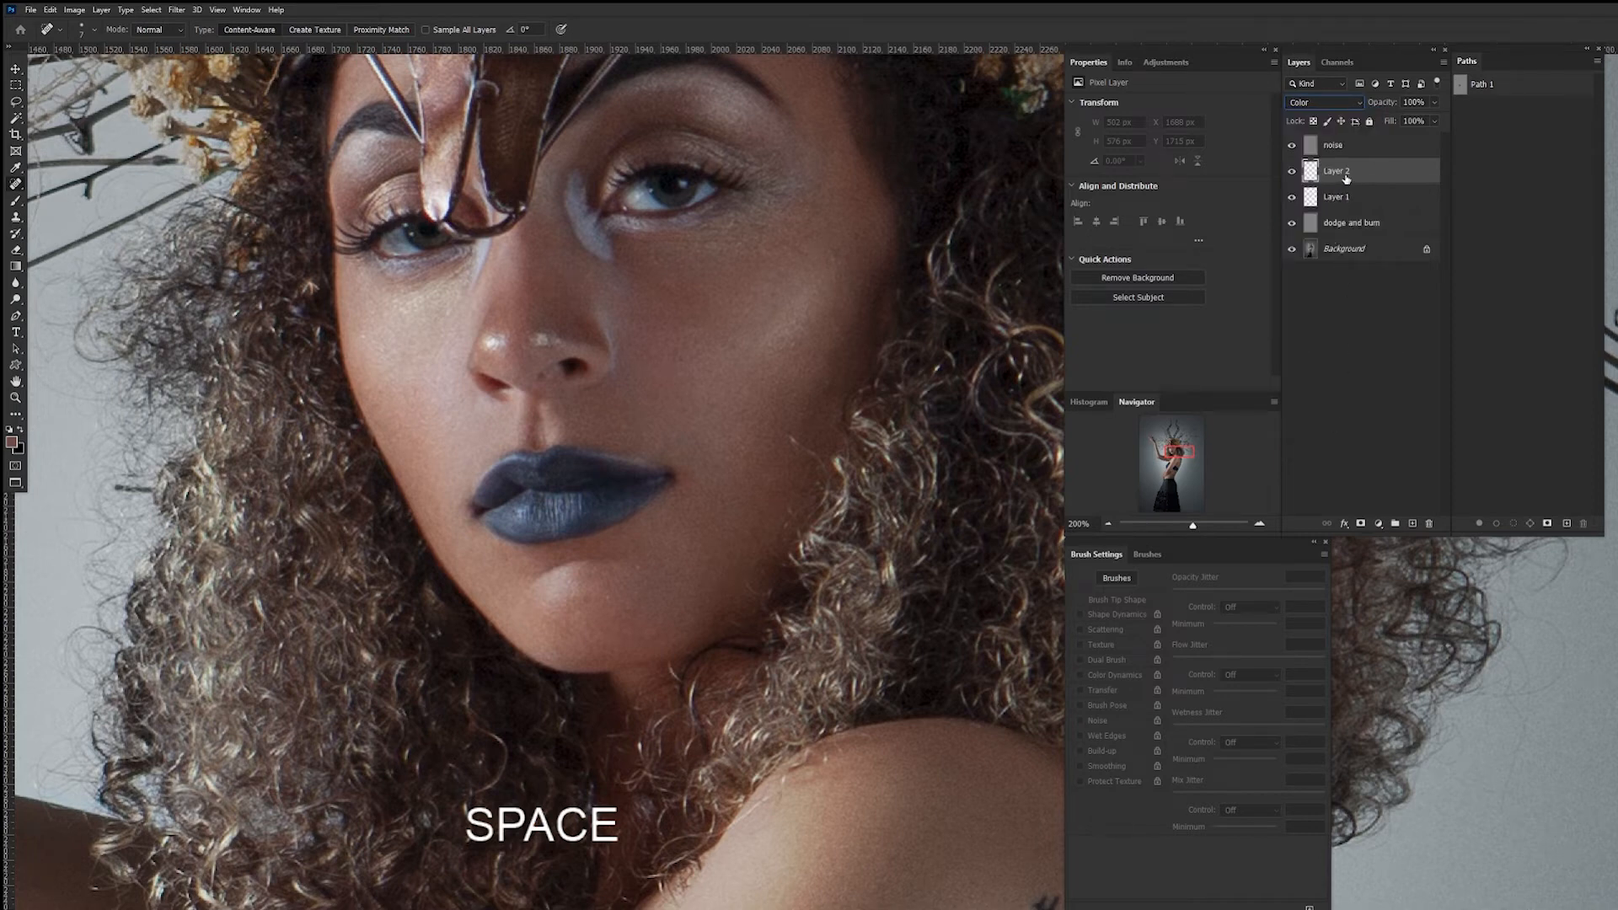
click(1310, 378)
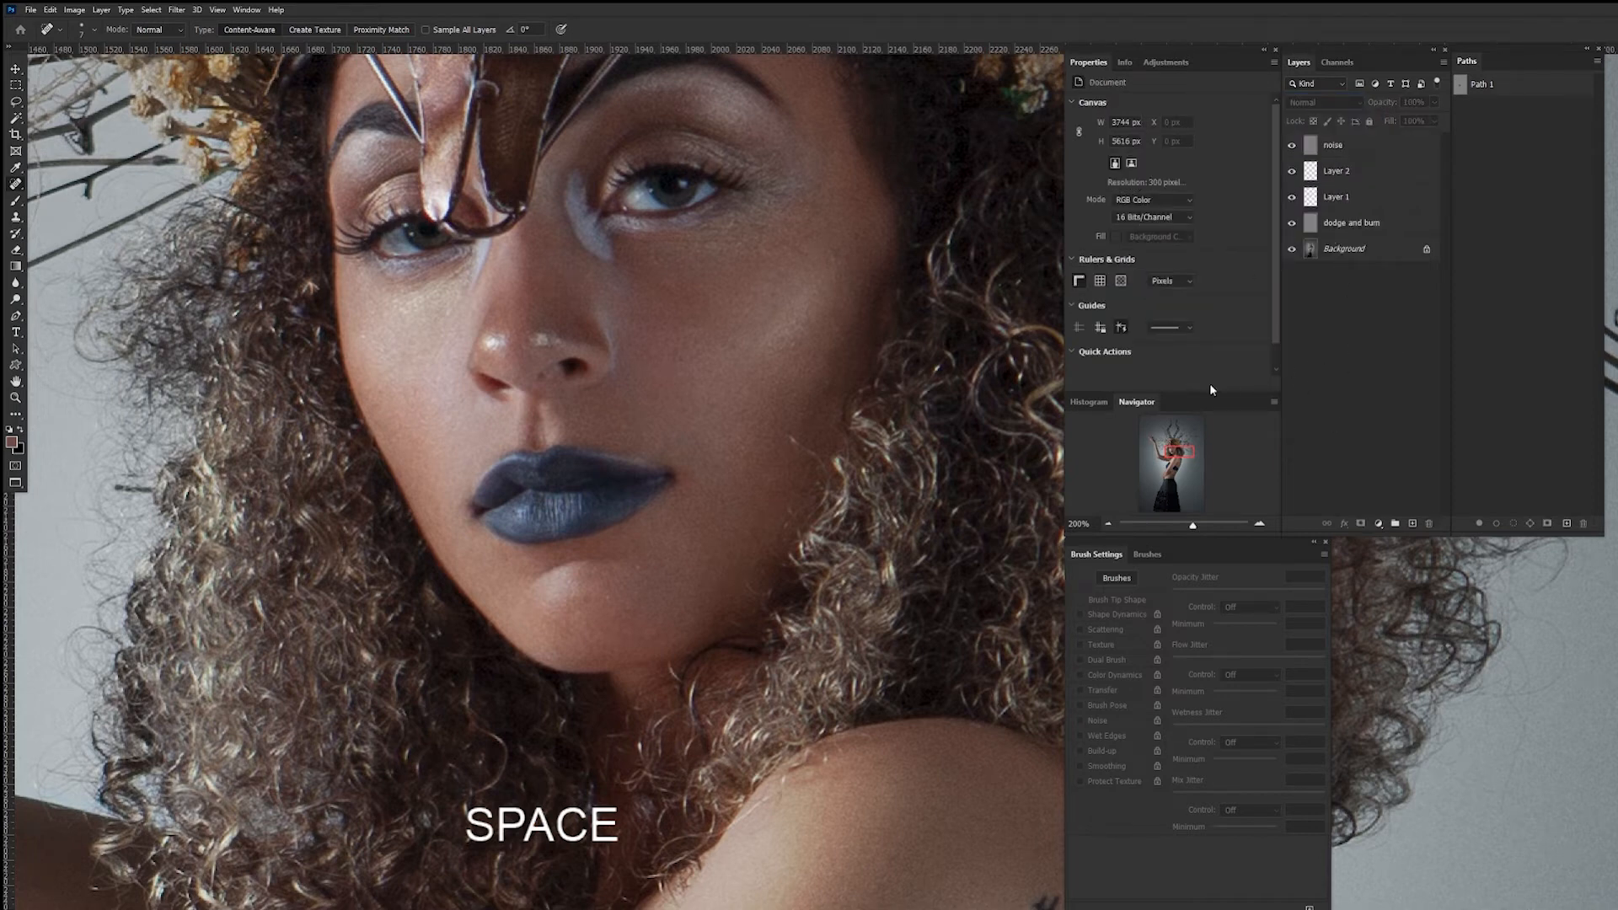
key(b)
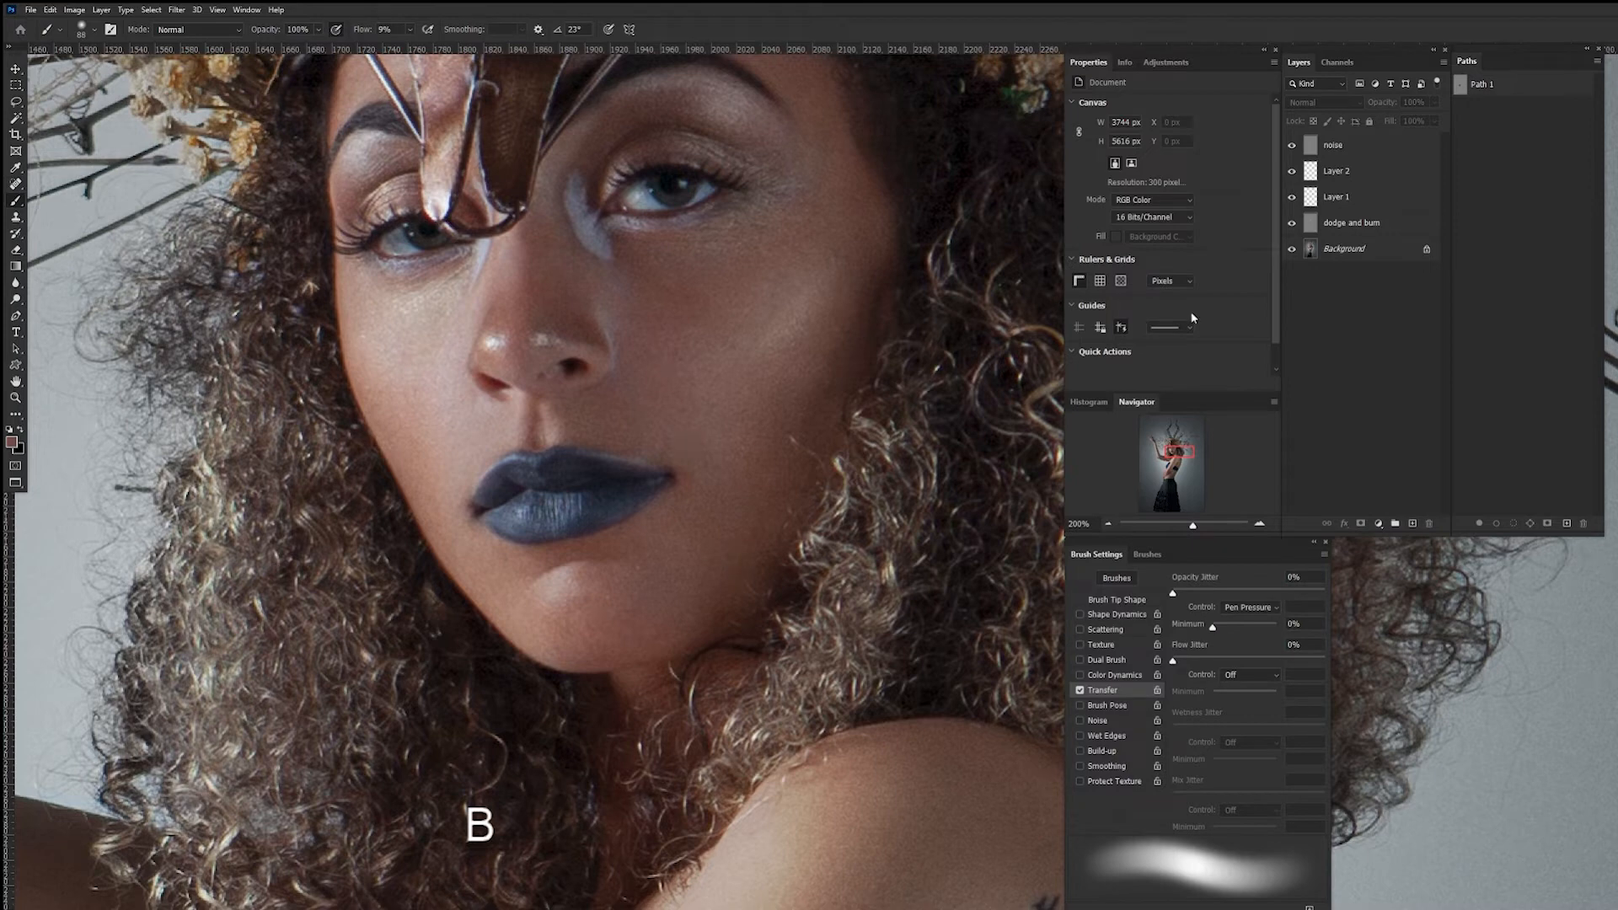
click(1358, 175)
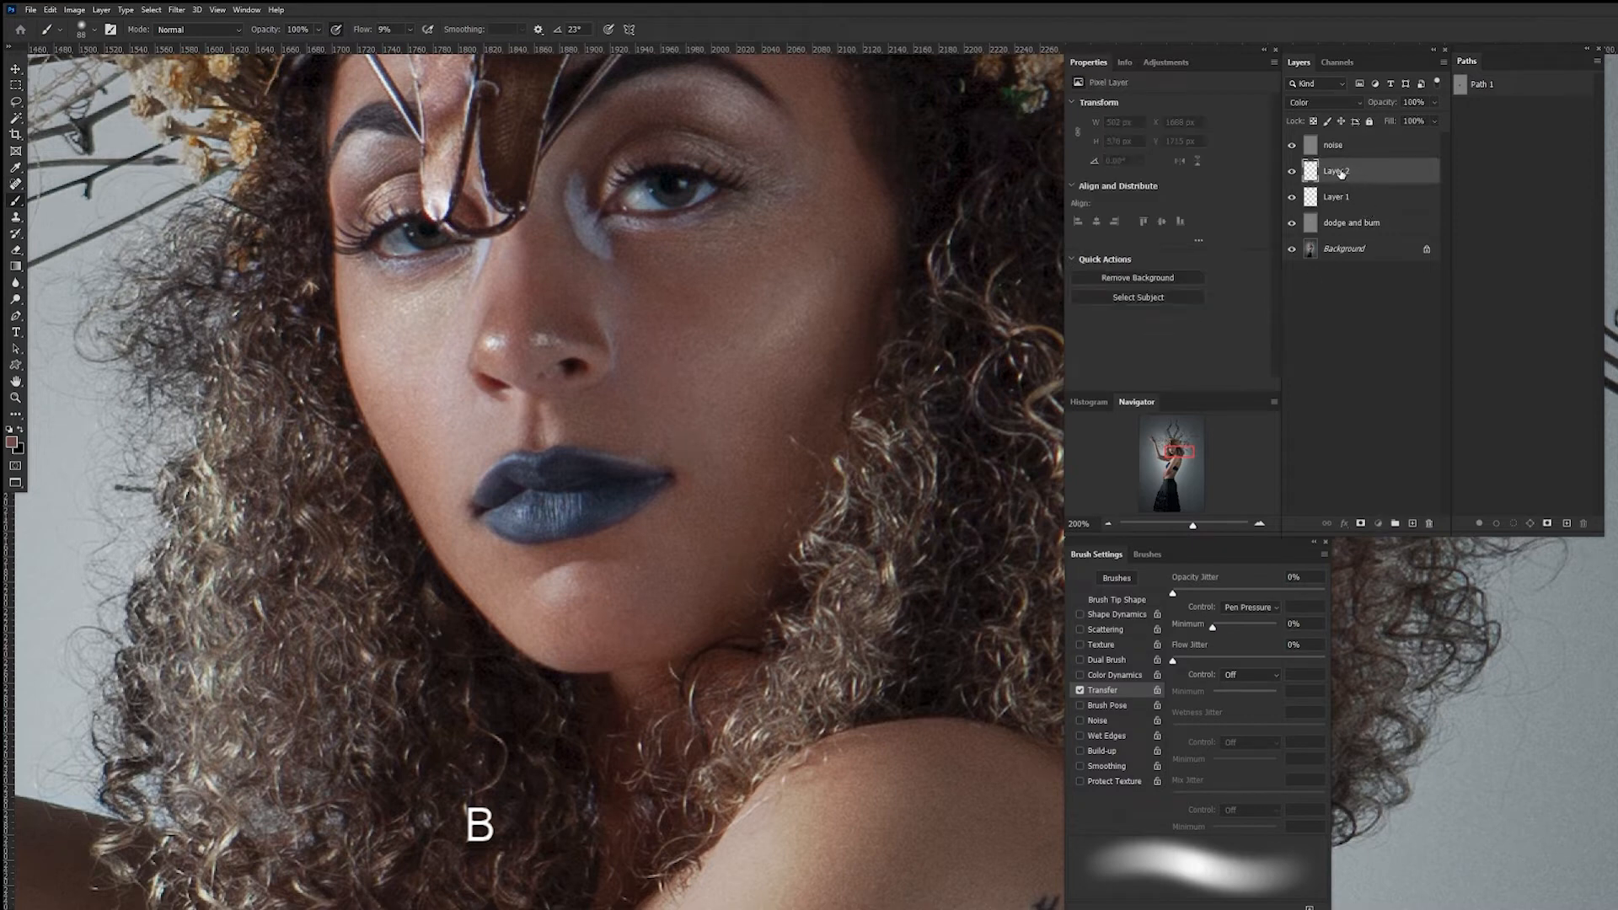
double_click(1344, 173)
text(color)
key(Return)
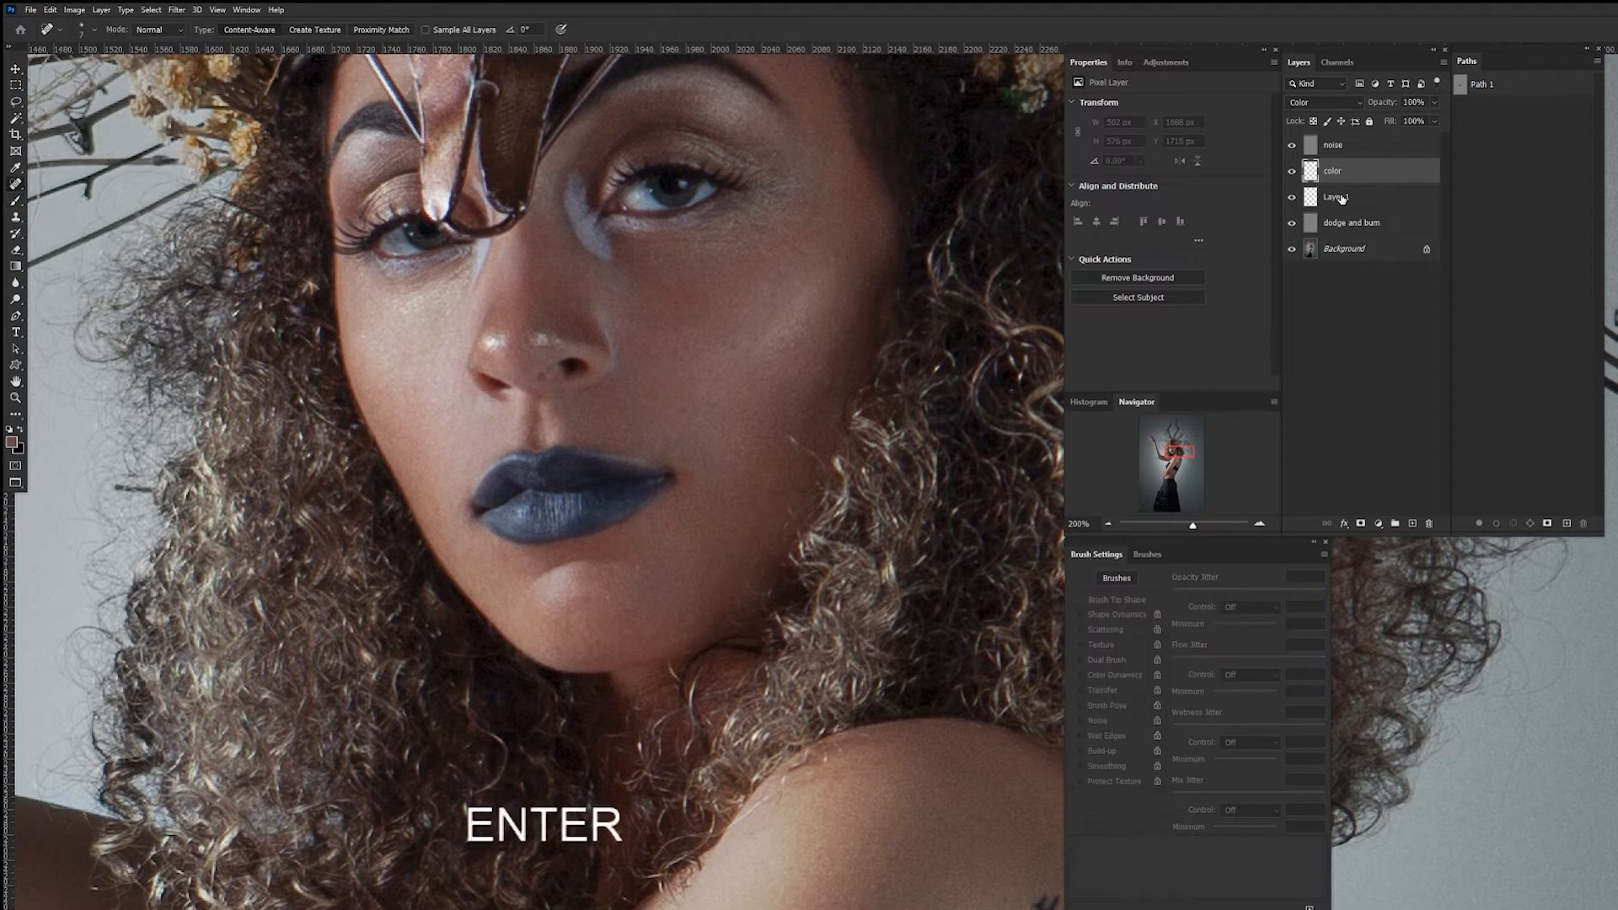
Paint sampled skin tones around the mouth corner on the color layer with a small, low-flow brush.
key(b)
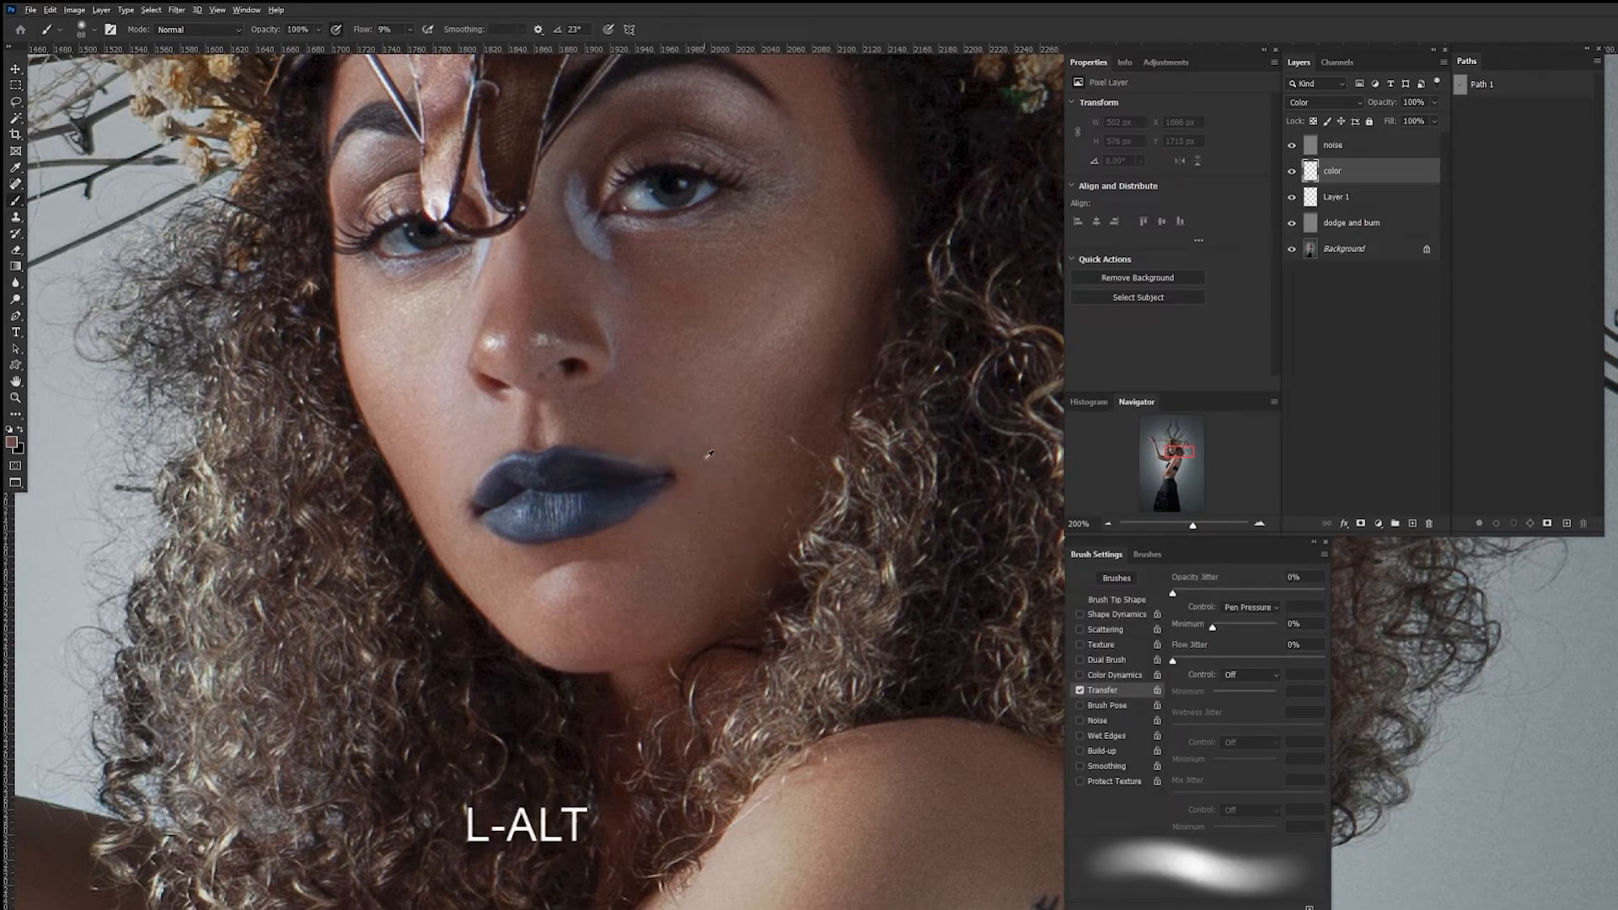
drag(663, 412, 614, 412)
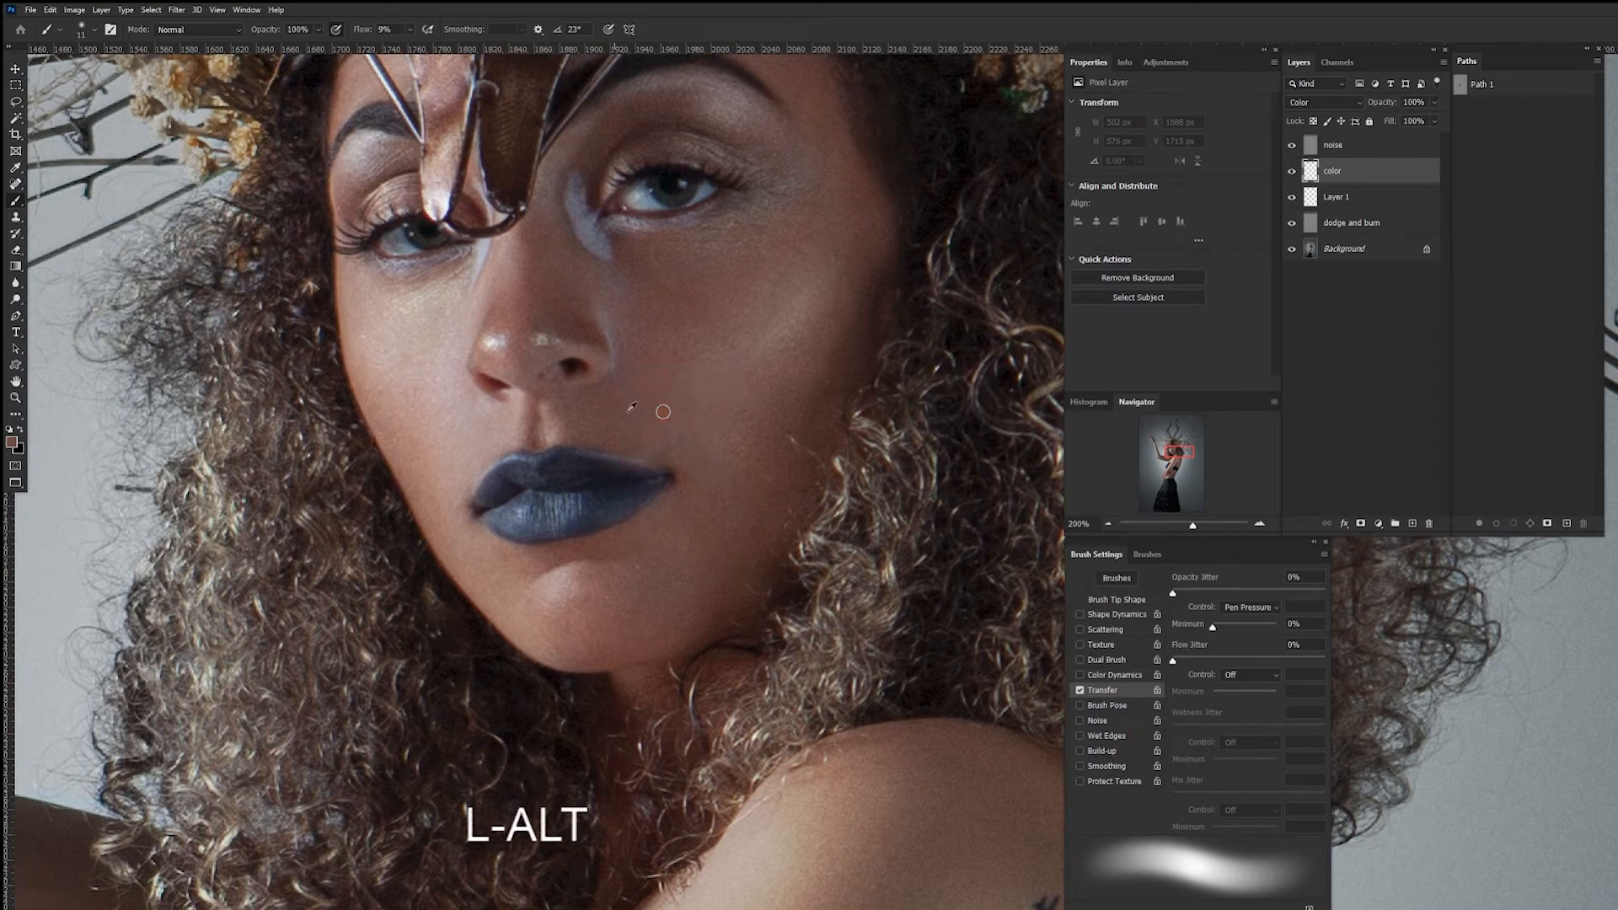
click(687, 482)
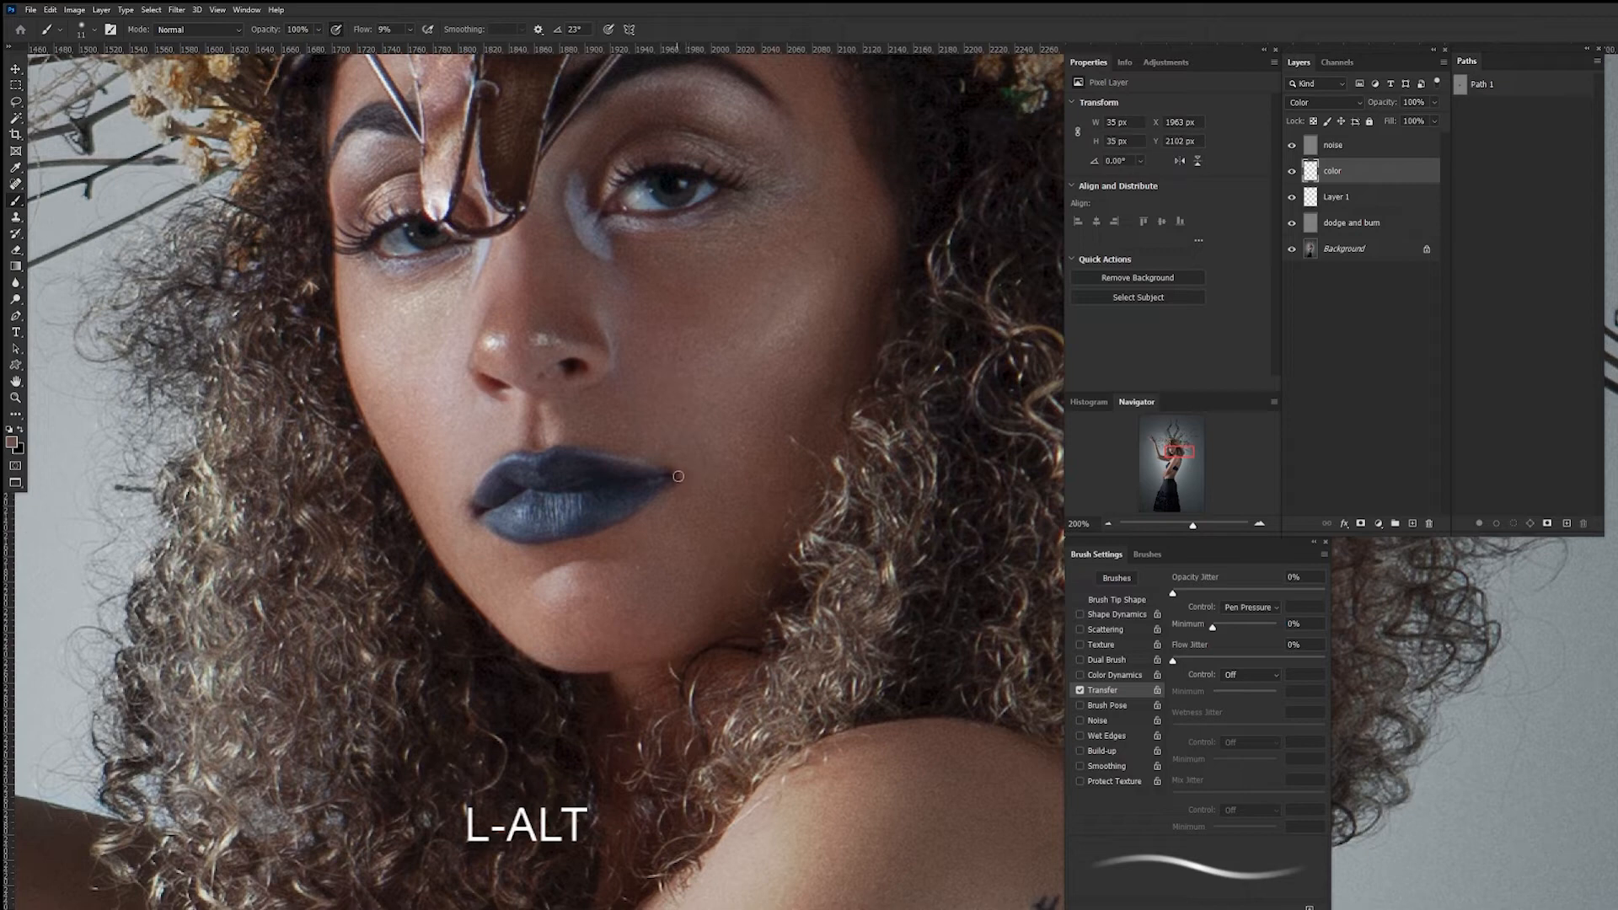
mouse_move(678, 476)
mouse_down()
mouse_move(701, 457)
mouse_move(682, 461)
mouse_move(689, 480)
mouse_move(671, 466)
mouse_move(676, 487)
mouse_move(674, 462)
mouse_move(667, 489)
mouse_move(668, 469)
mouse_move(688, 478)
mouse_move(681, 460)
mouse_up()
alt+click(752, 461)
Examine the retouched skin on the whole upper figure and on the face up close.
key(ctrl+minus)
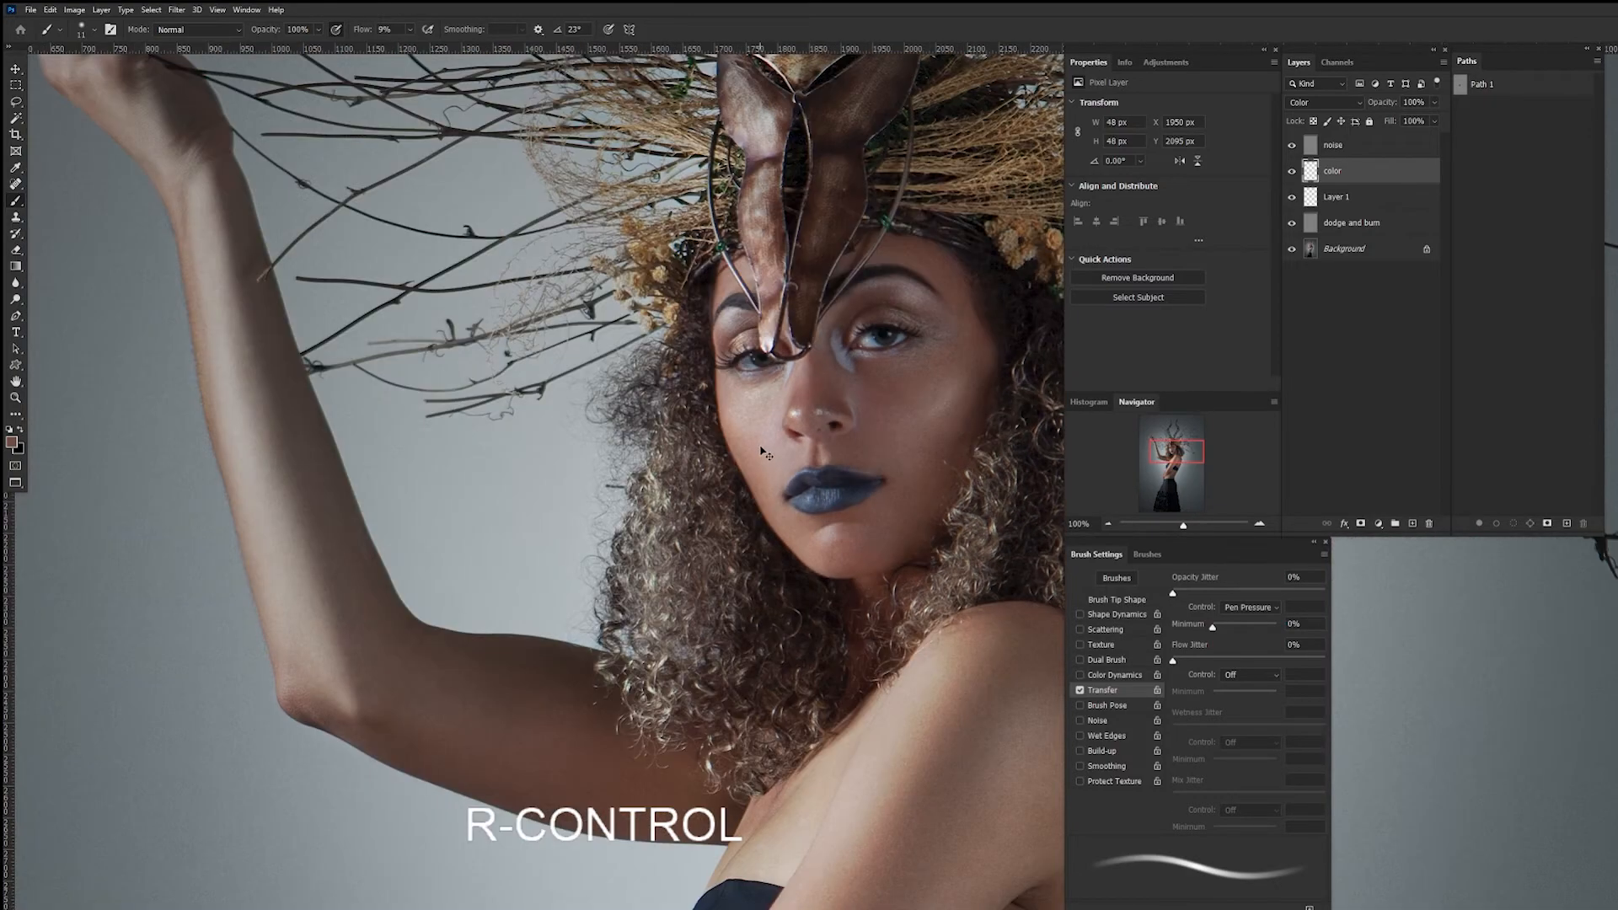
key(ctrl+minus)
drag(853, 494, 631, 469)
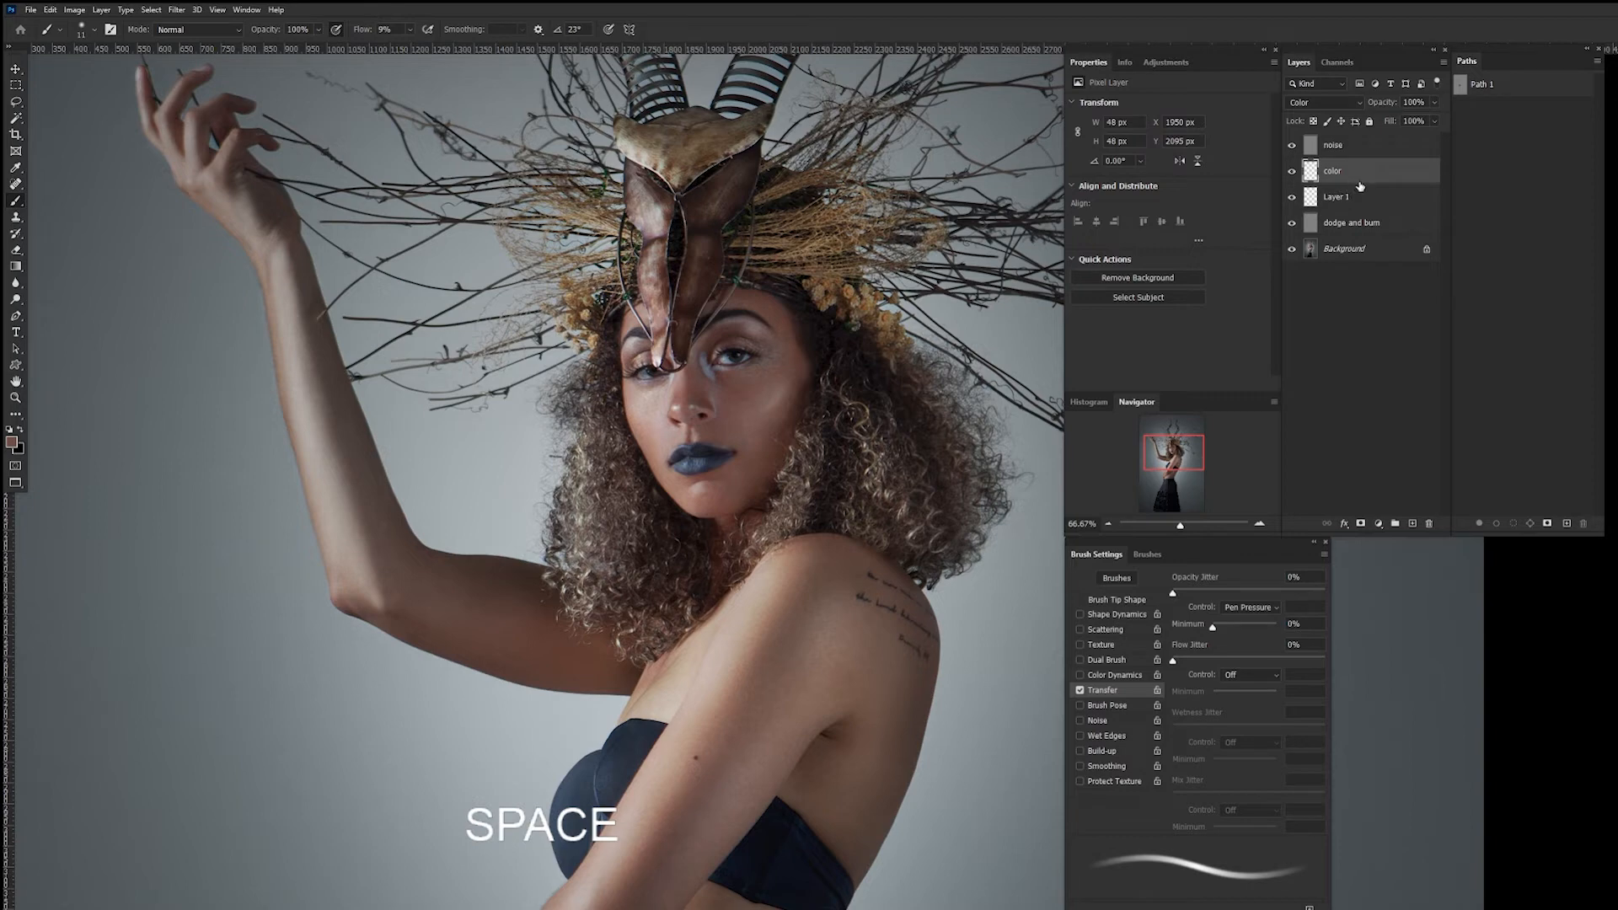
key(ctrl)
key(ctrl+plus)
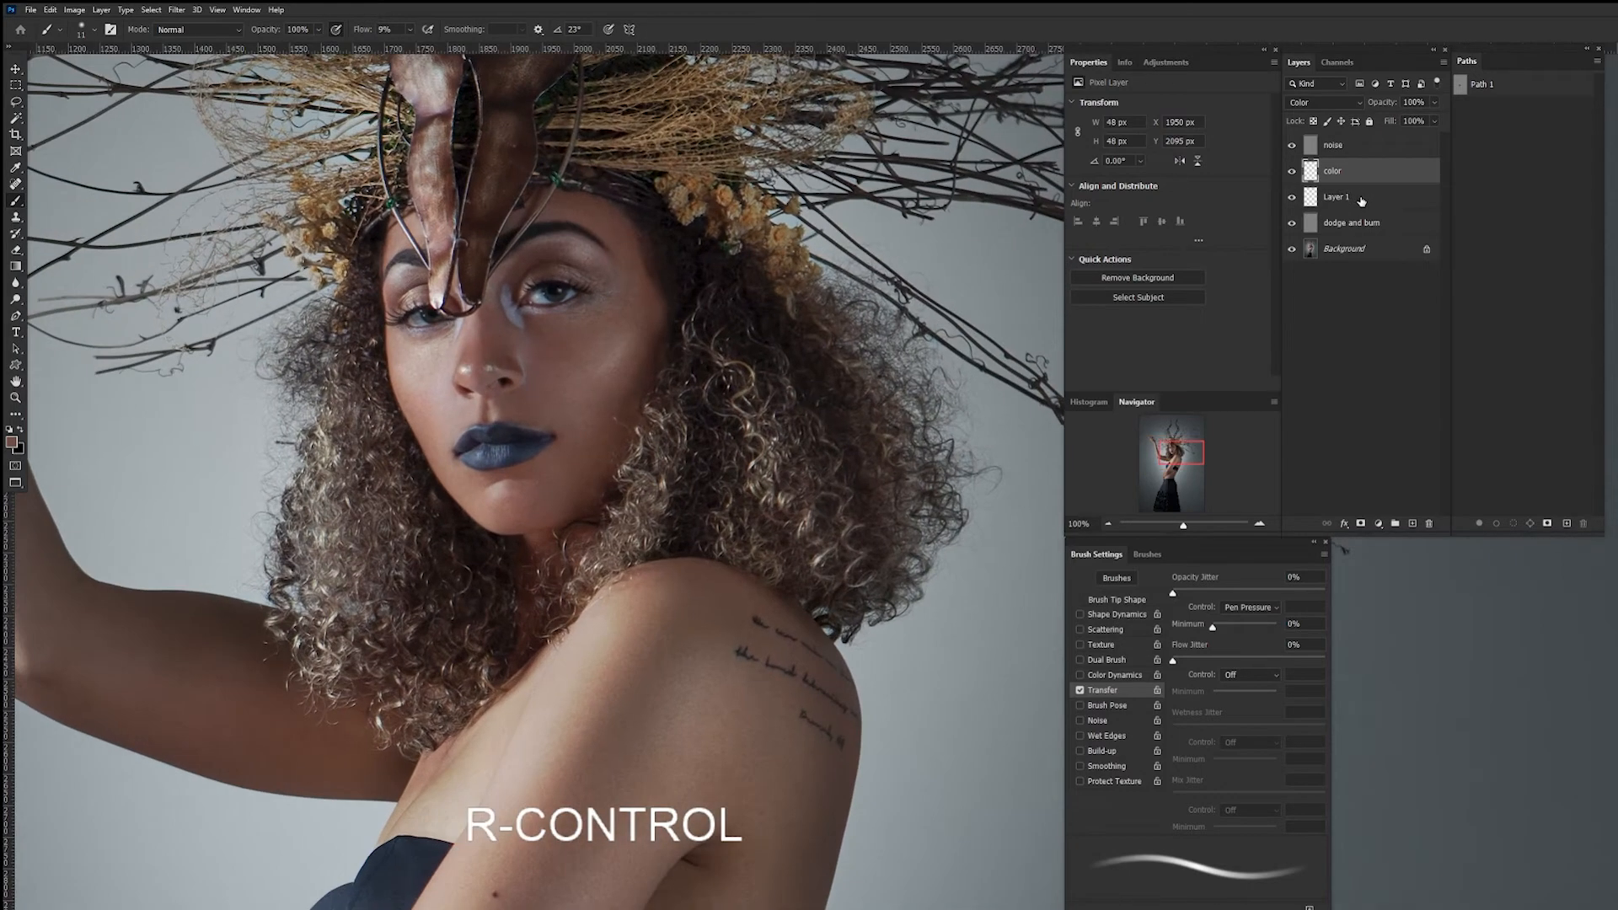
key(space)
drag(687, 419, 851, 449)
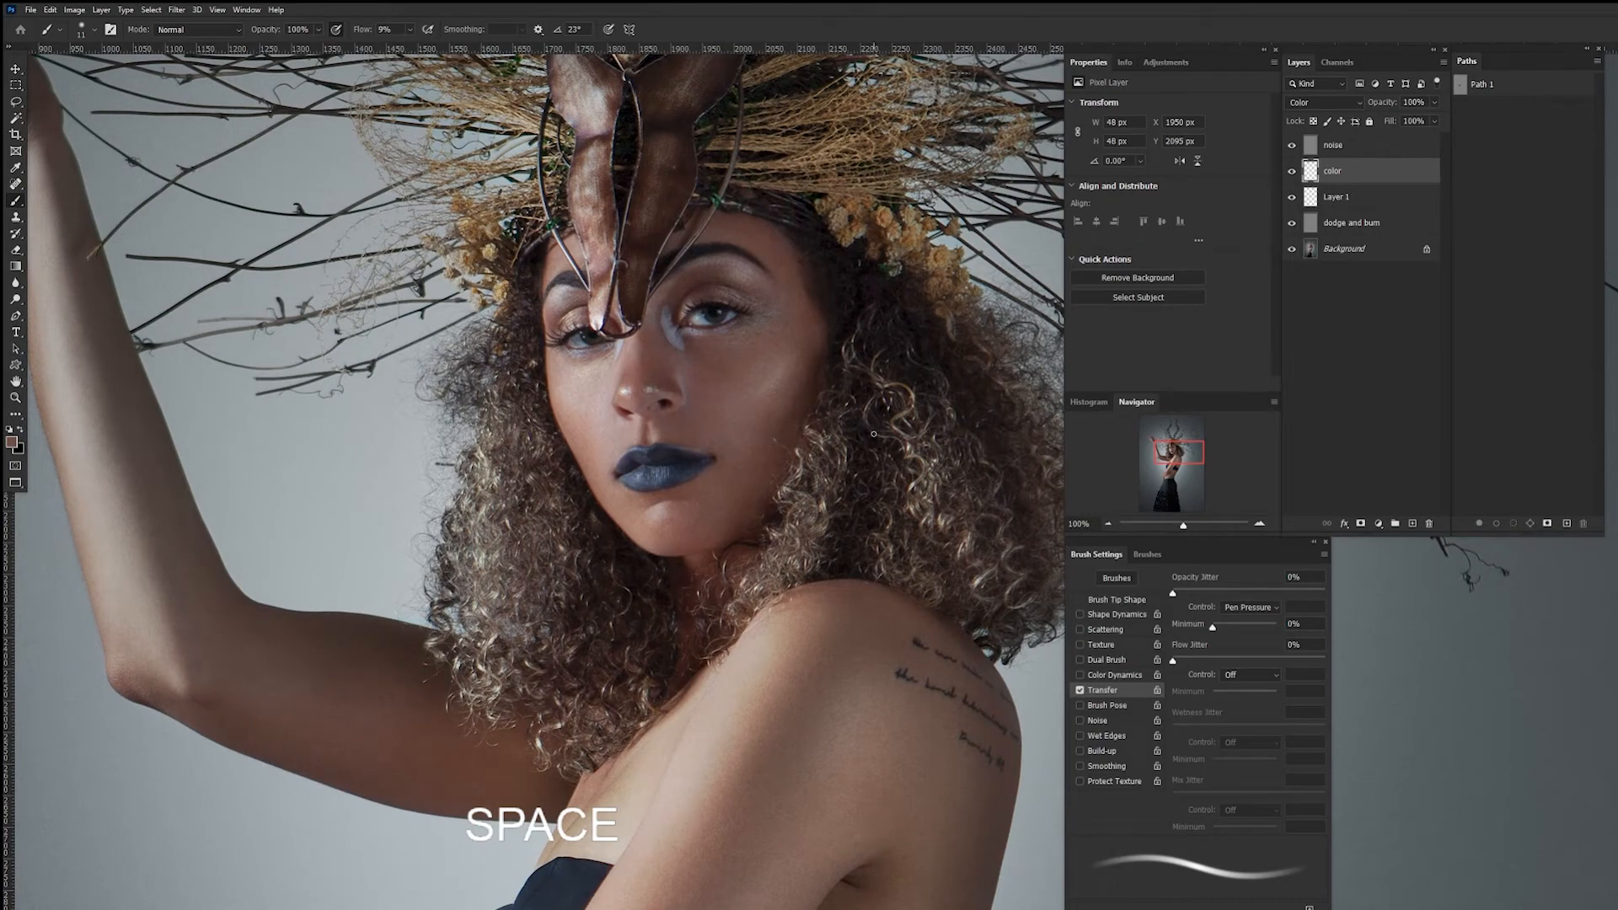
key(ctrl+plus)
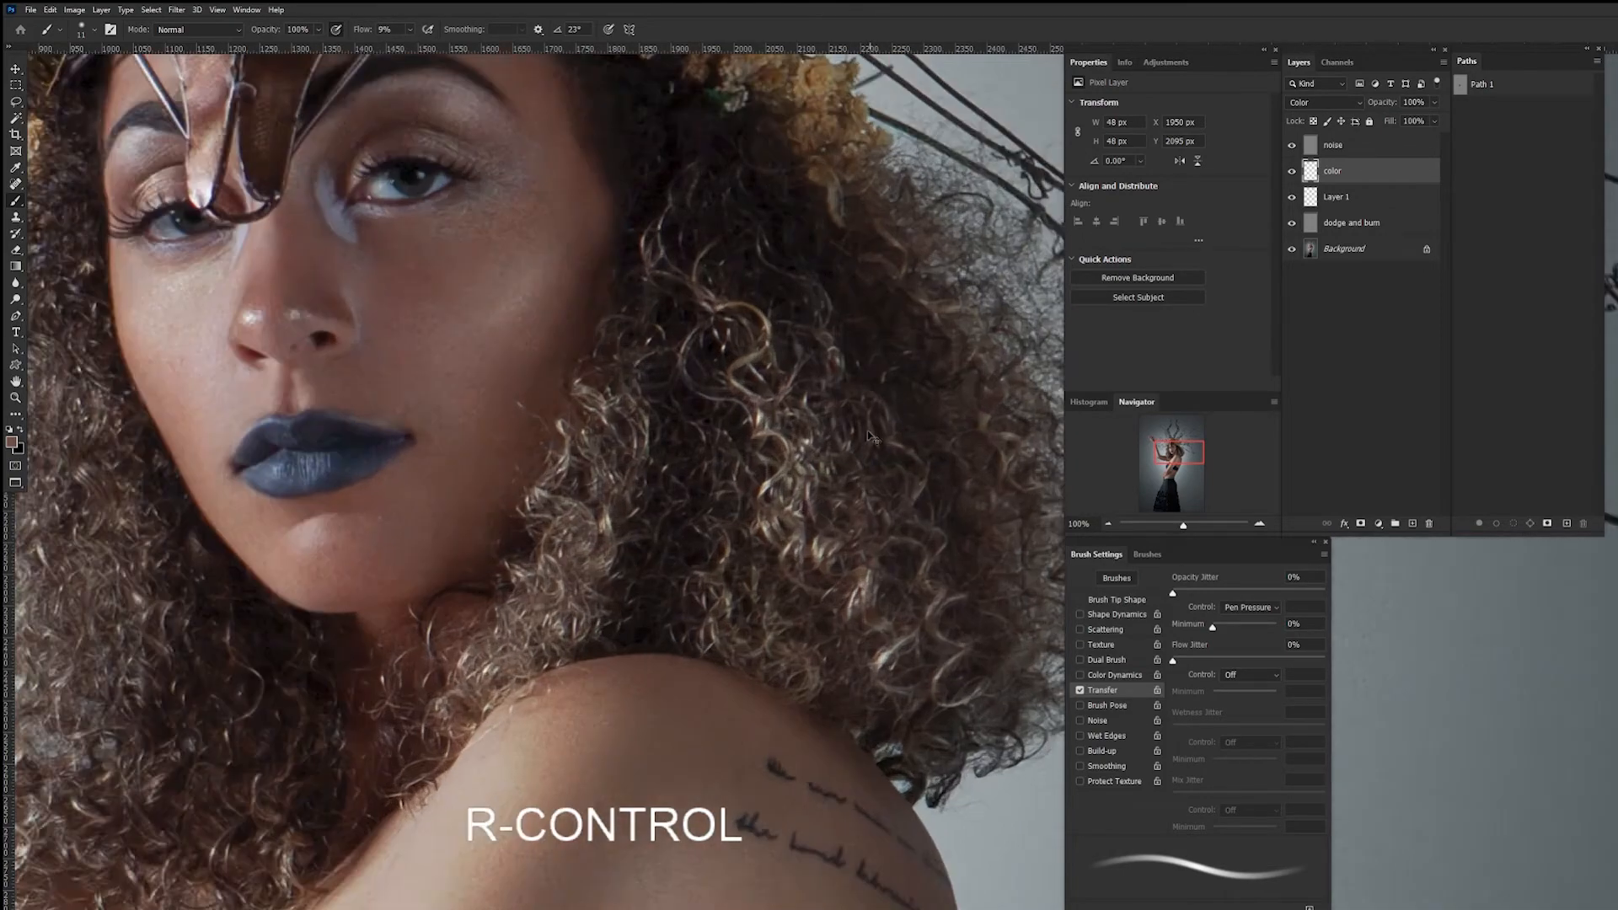
key(space)
drag(560, 372, 953, 483)
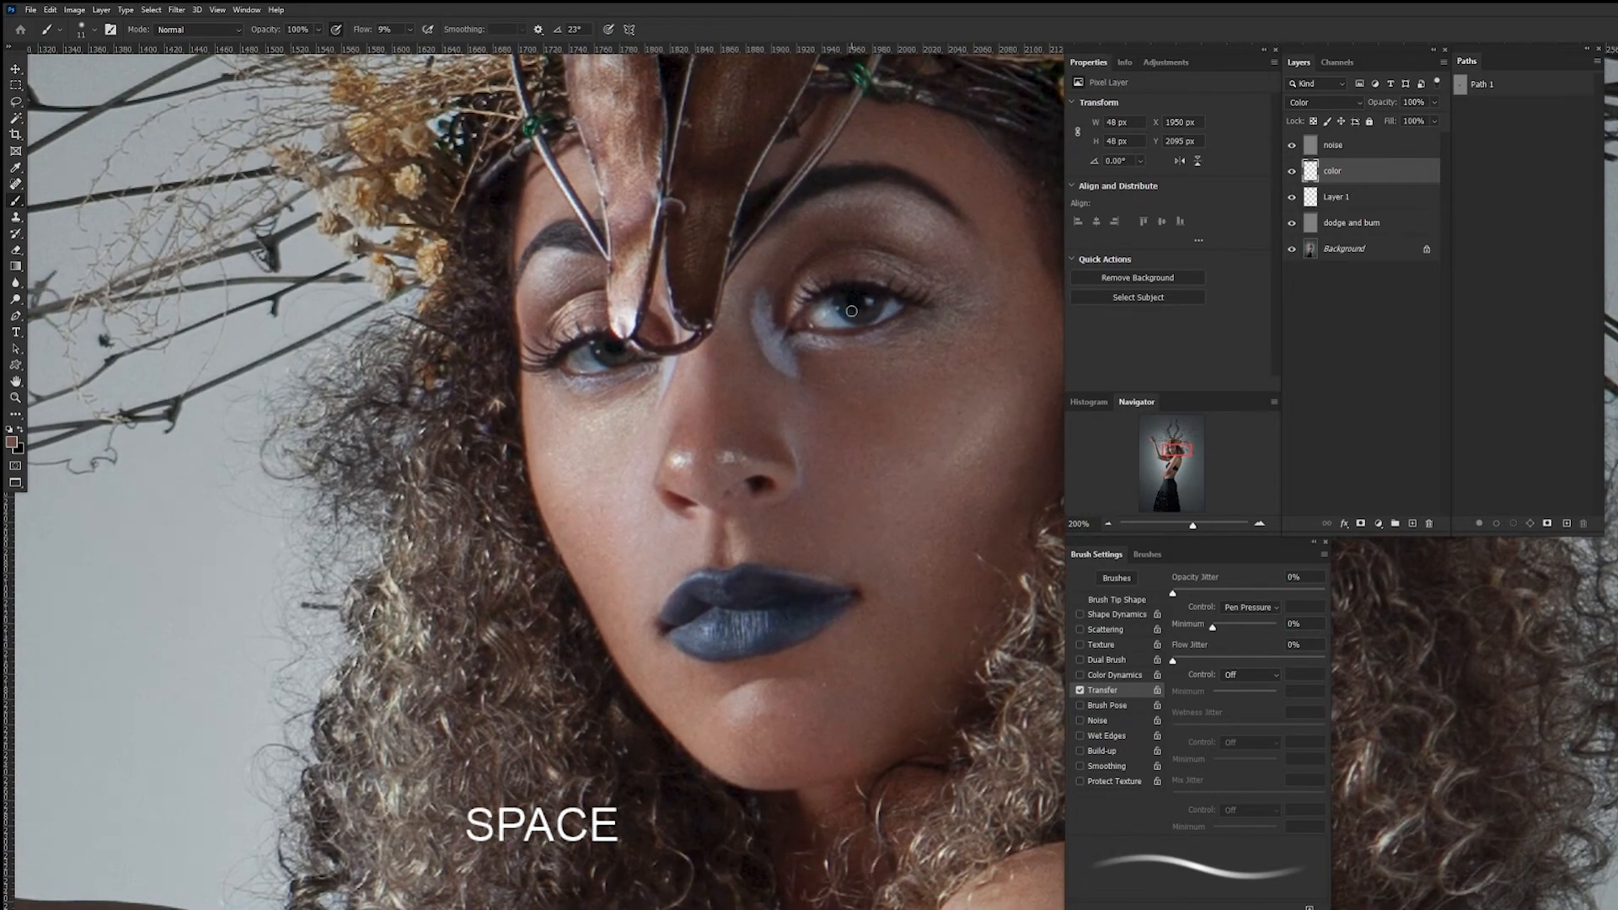
Prepare the Brush on the dodge and burn layer with 10% opacity, 13% flow and pen pressure for opacity turned off.
click(1347, 223)
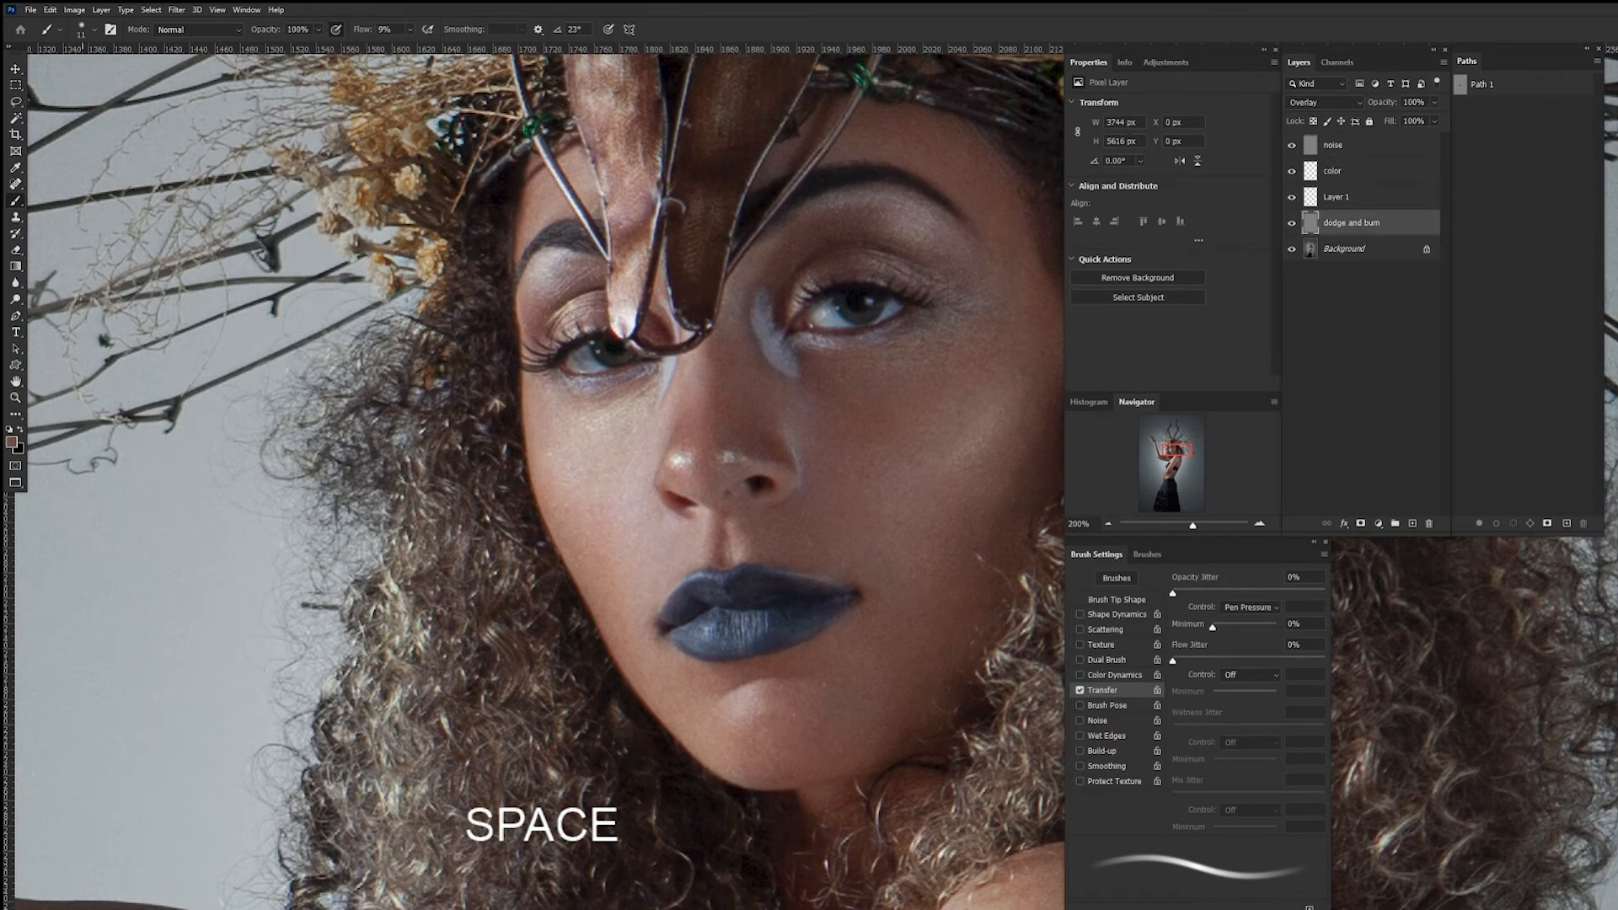
key(b)
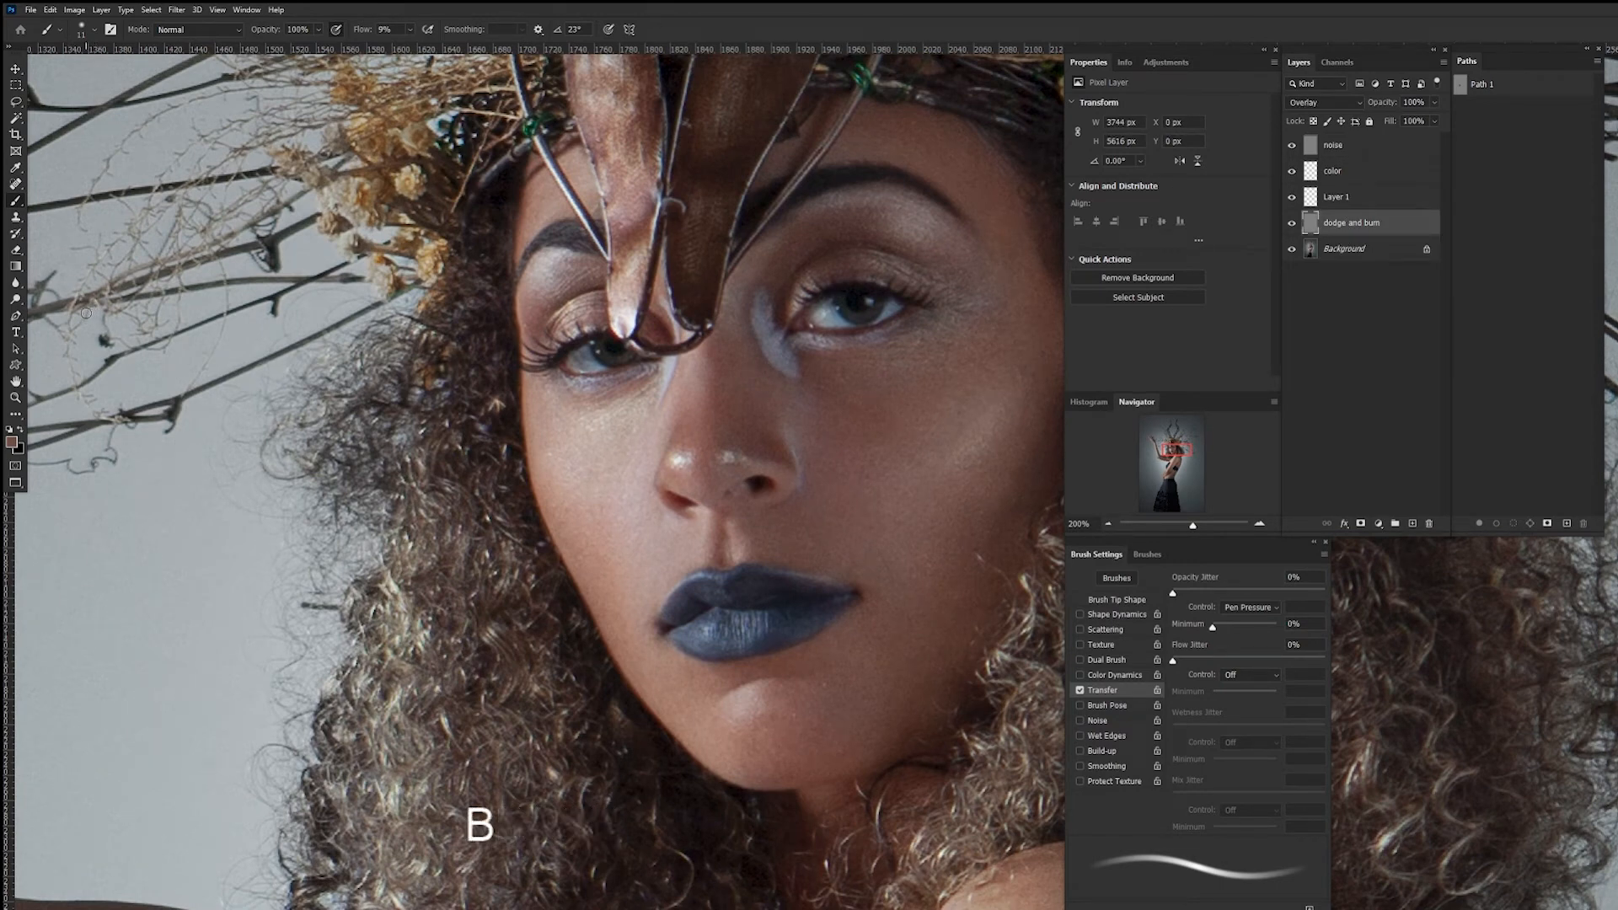
key(1)
click(336, 30)
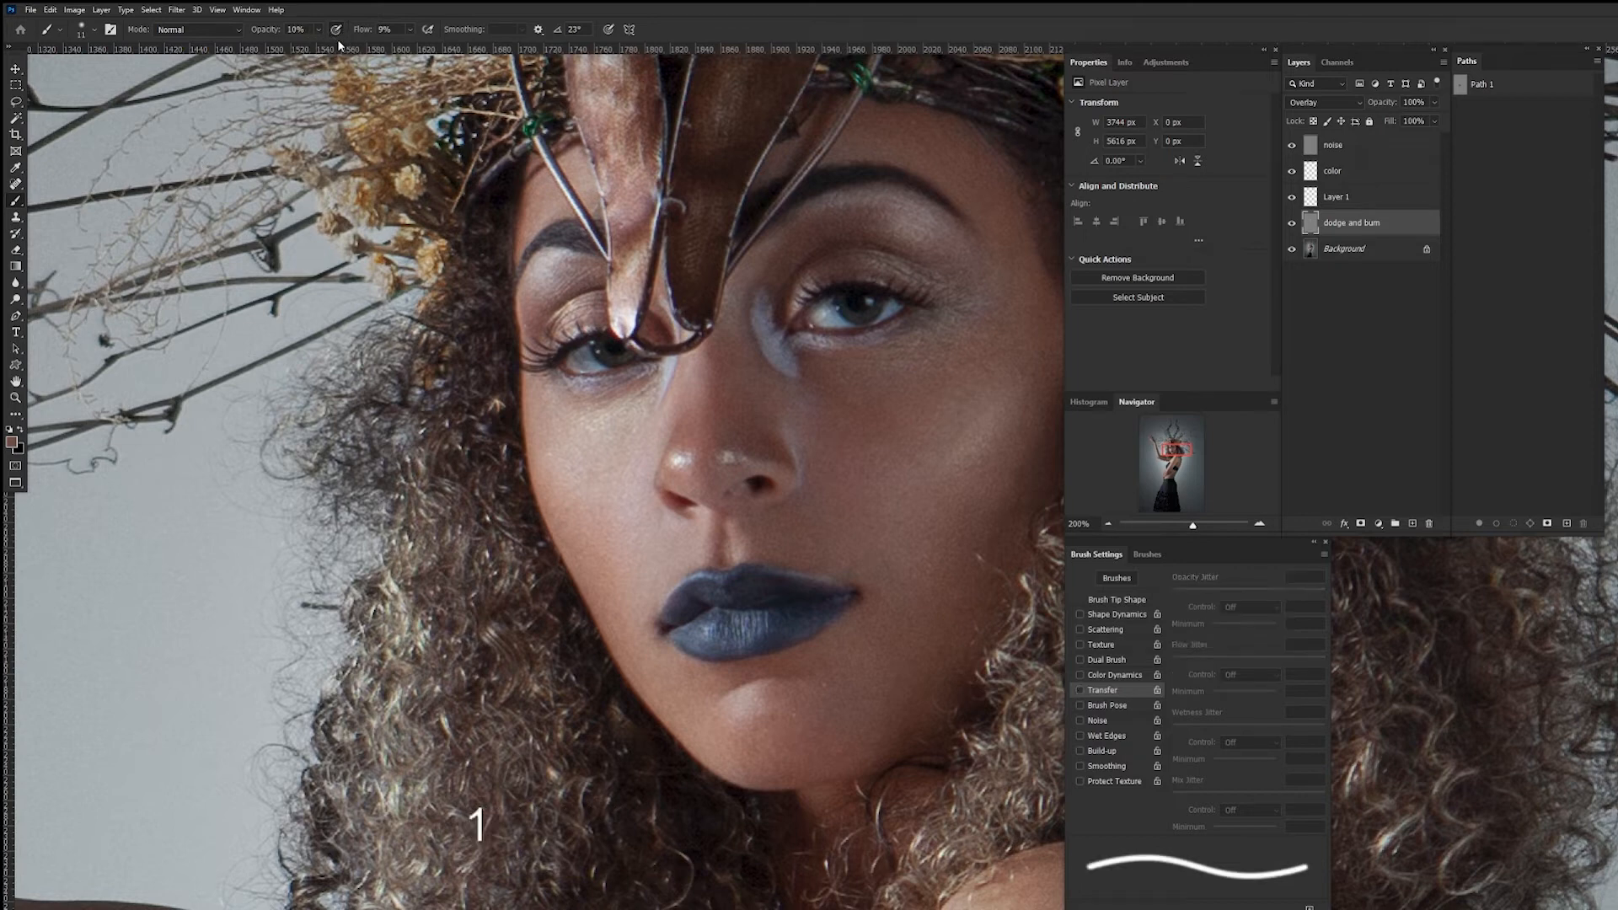
click(410, 29)
drag(409, 47, 413, 48)
Resize the brush for detail work at the eyes, undo the test stroke, and make white the foreground color with black as background.
key(alt)
alt+right_click(637, 343)
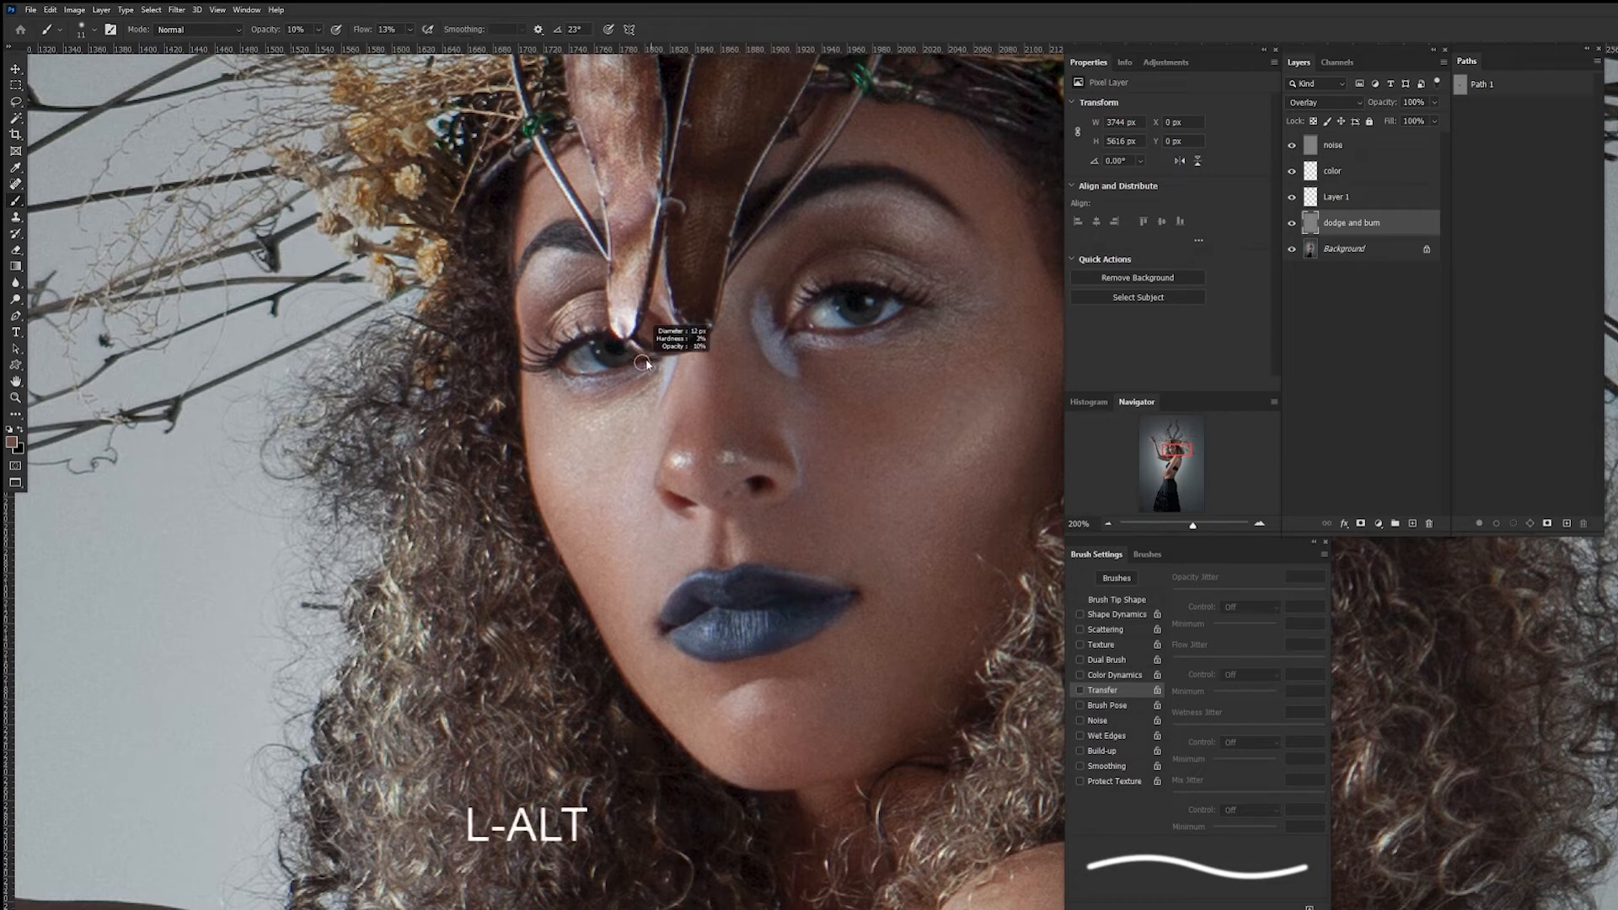
drag(649, 344, 638, 343)
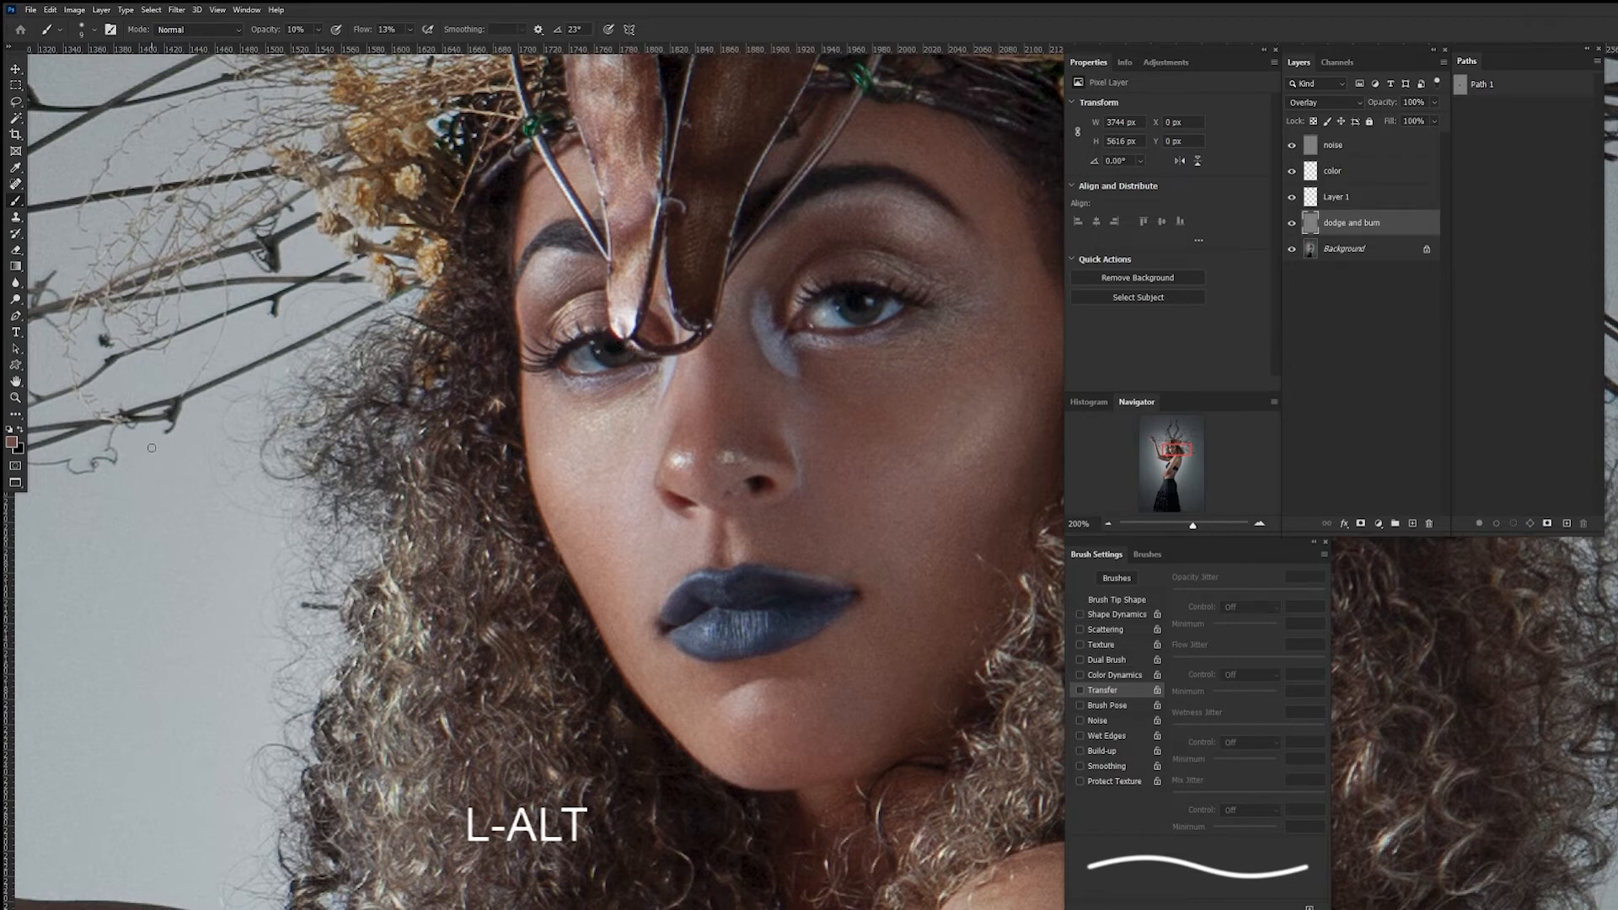
key(ctrl+z)
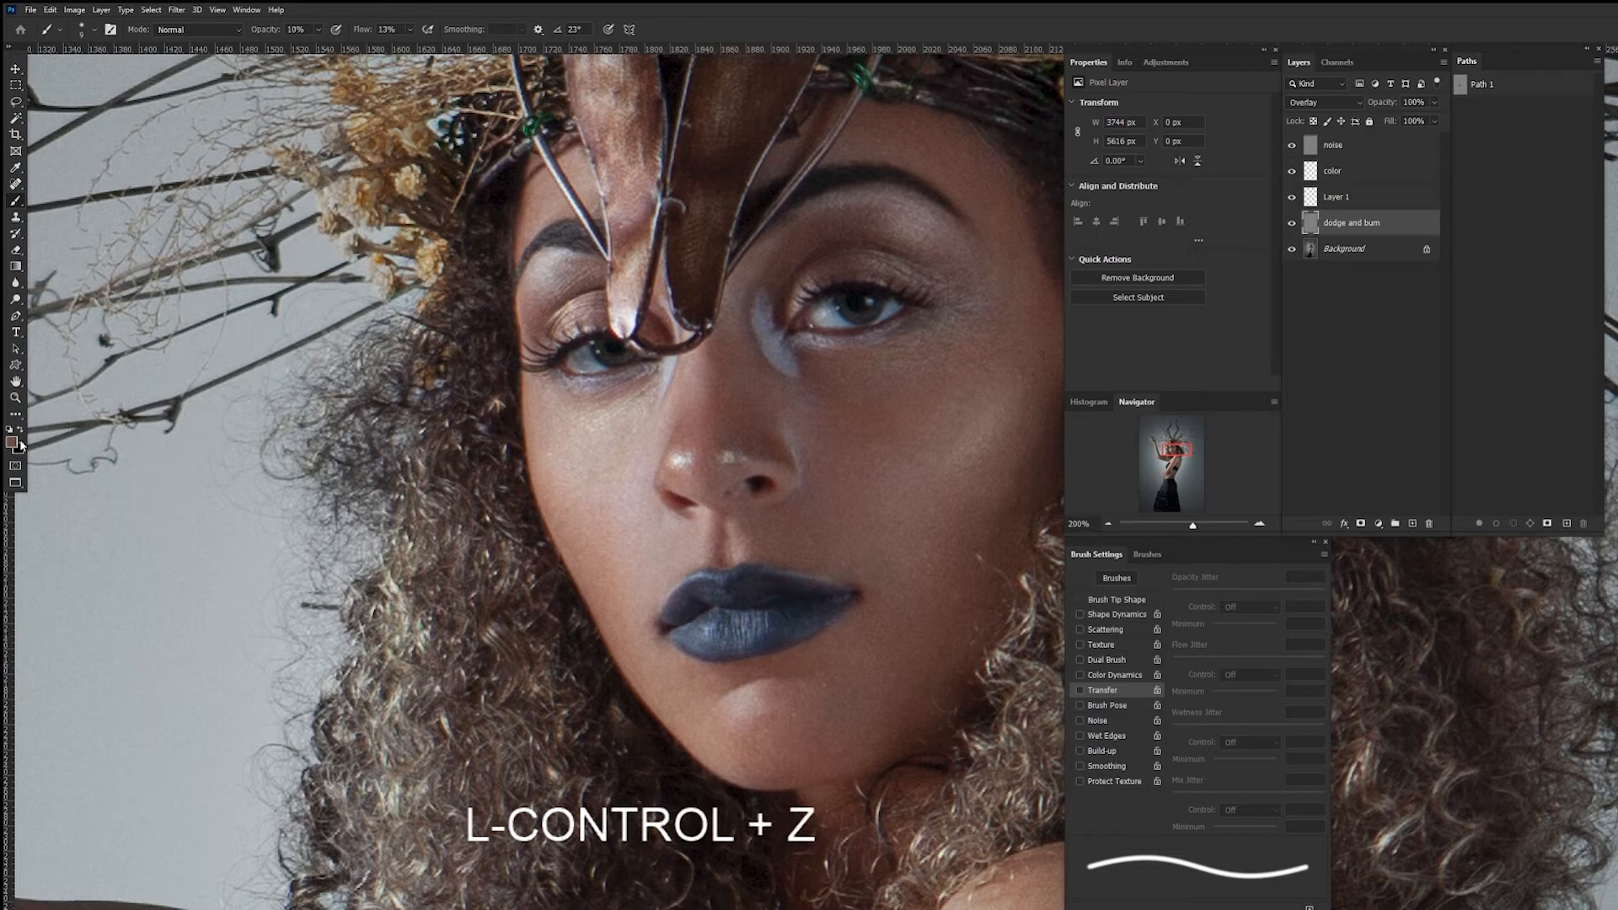
key(d)
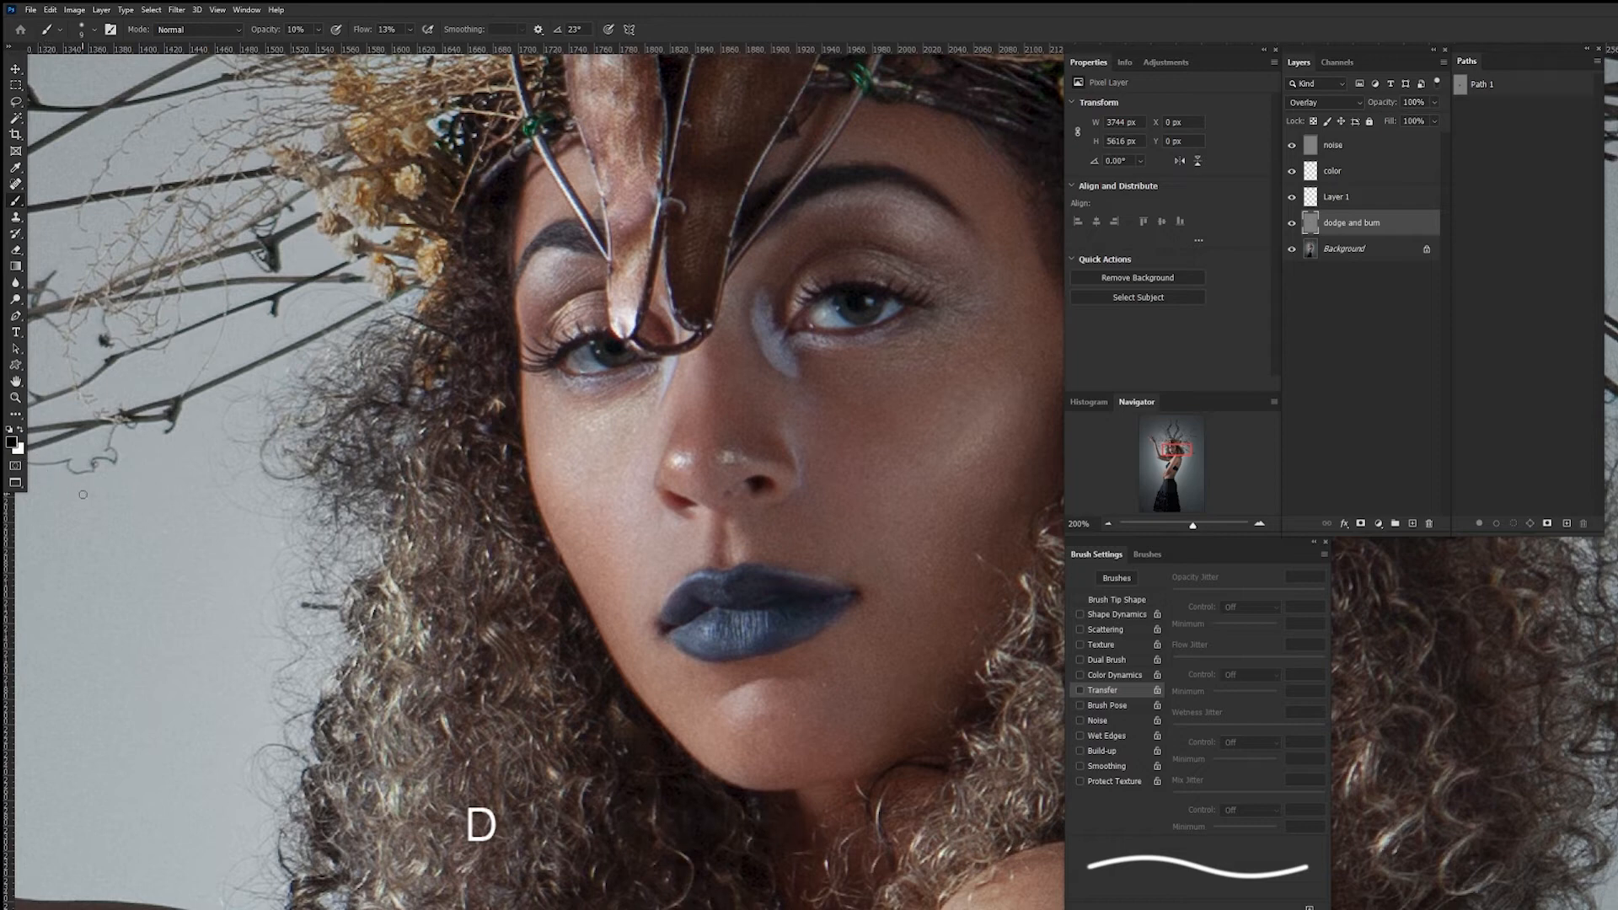
key(x)
key(ctrl+plus)
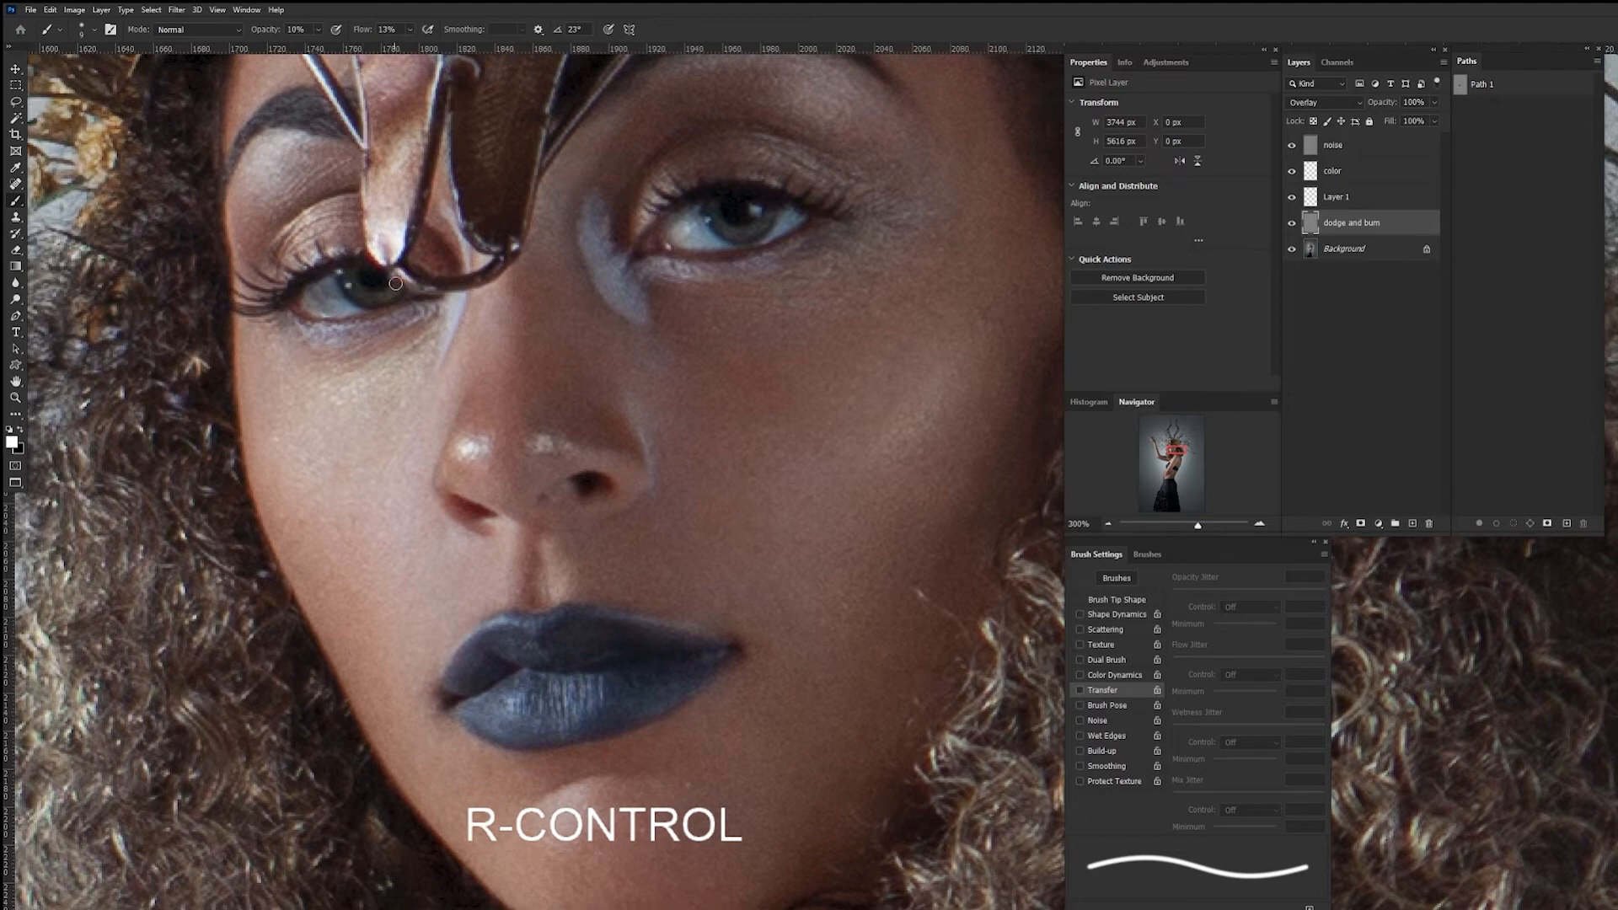
Resize the brush for fine strokes, dodge the details of the eyes in white, and set the brush opacity to 20%.
ctrl+alt+right_click(323, 299)
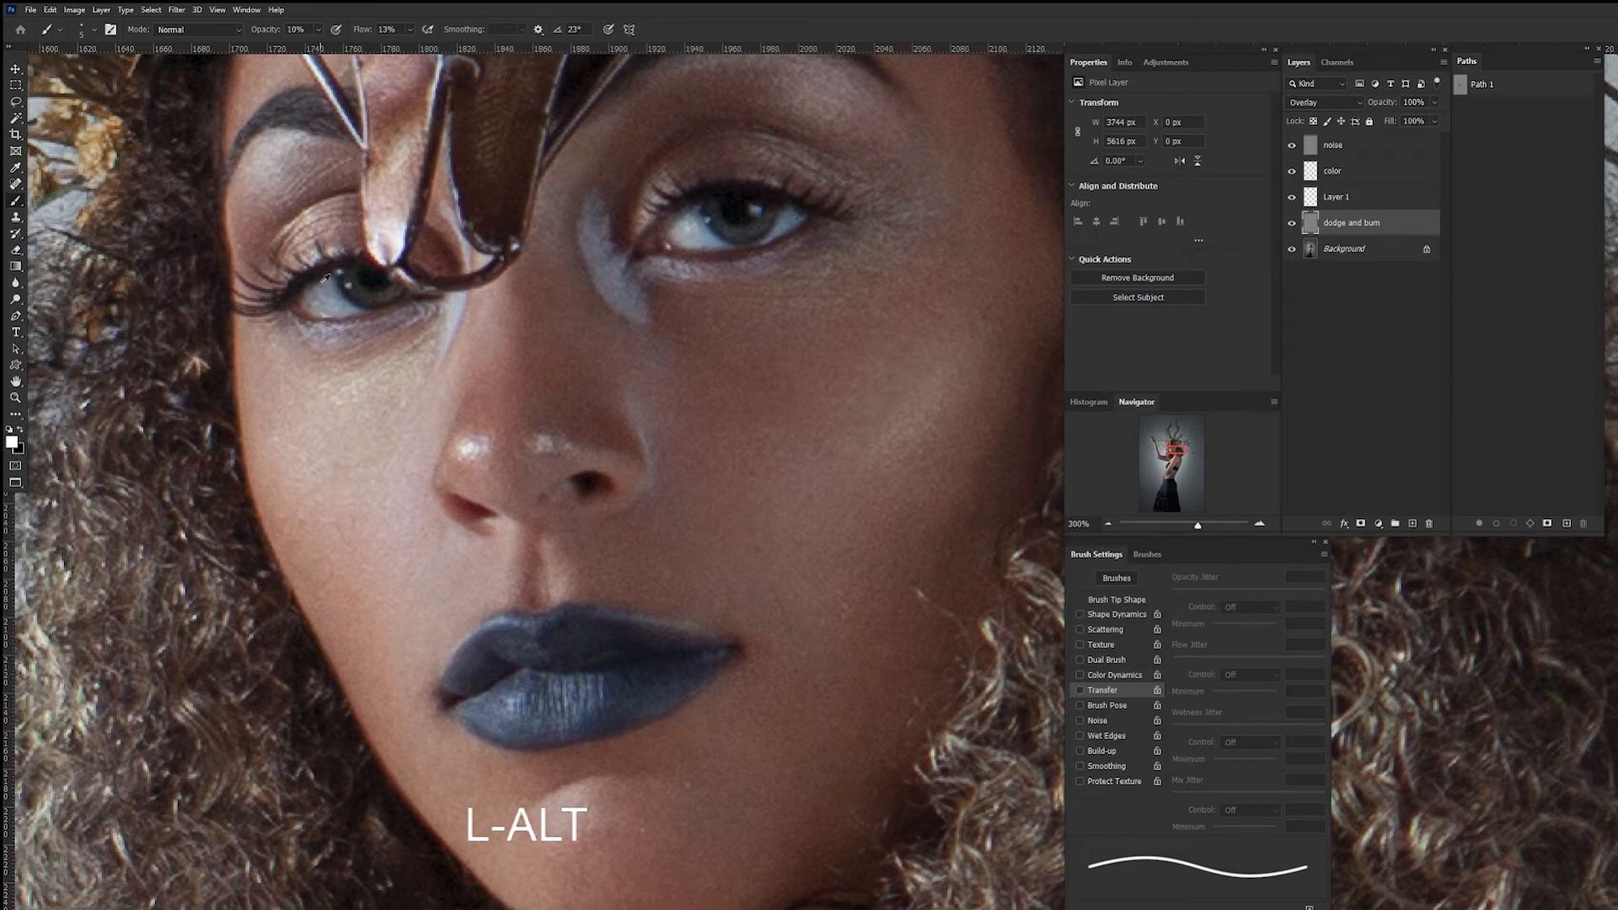
drag(328, 292, 341, 291)
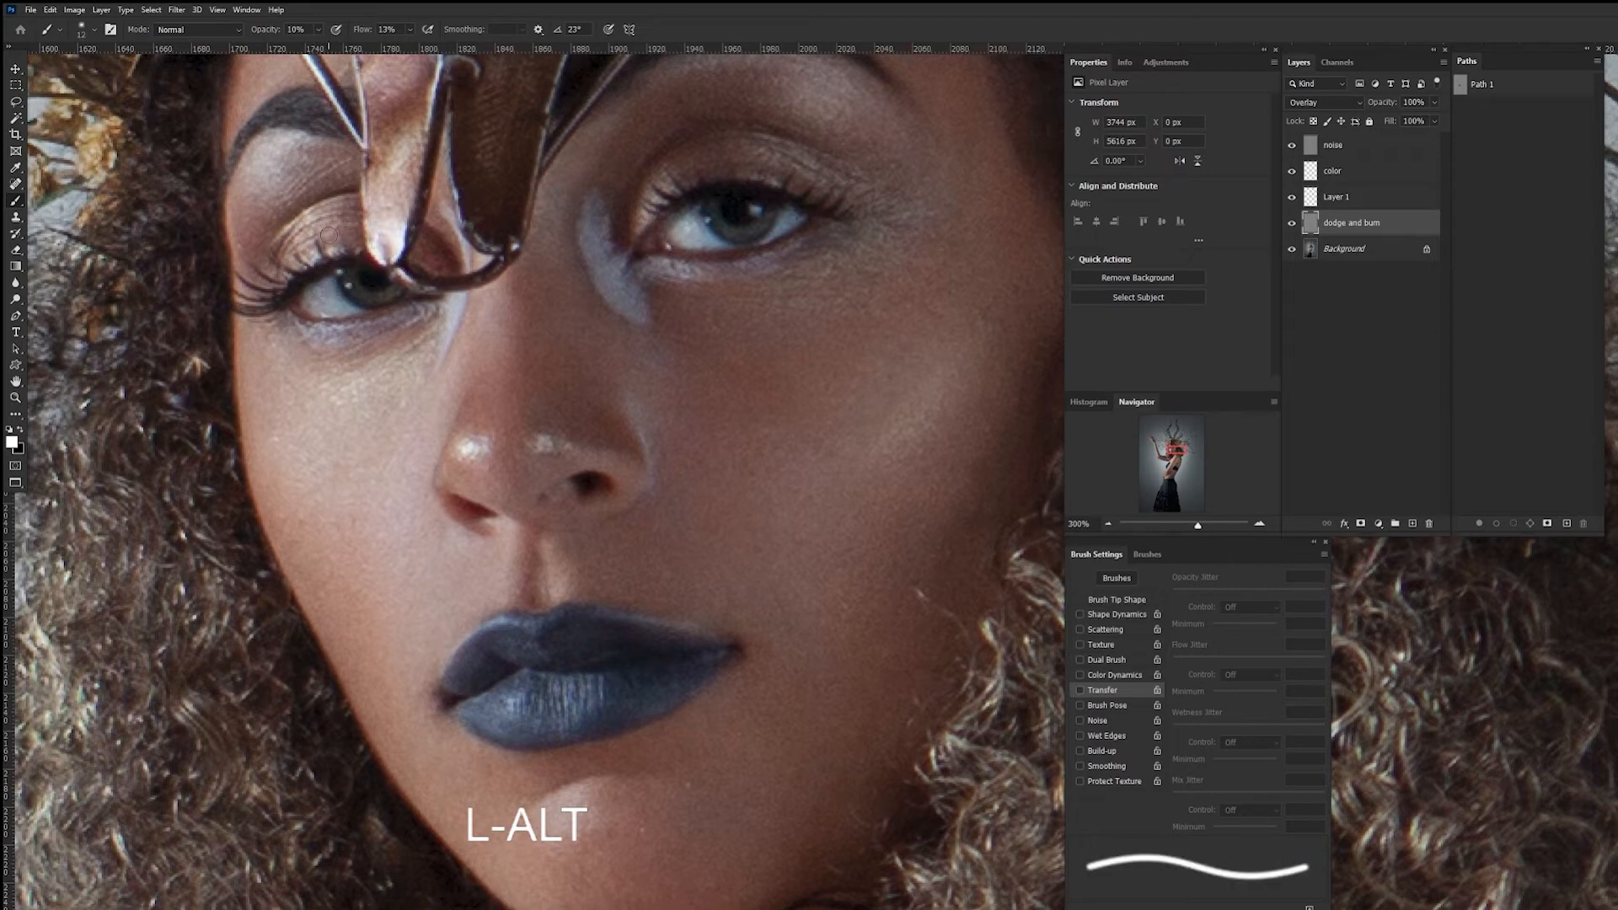
key(2)
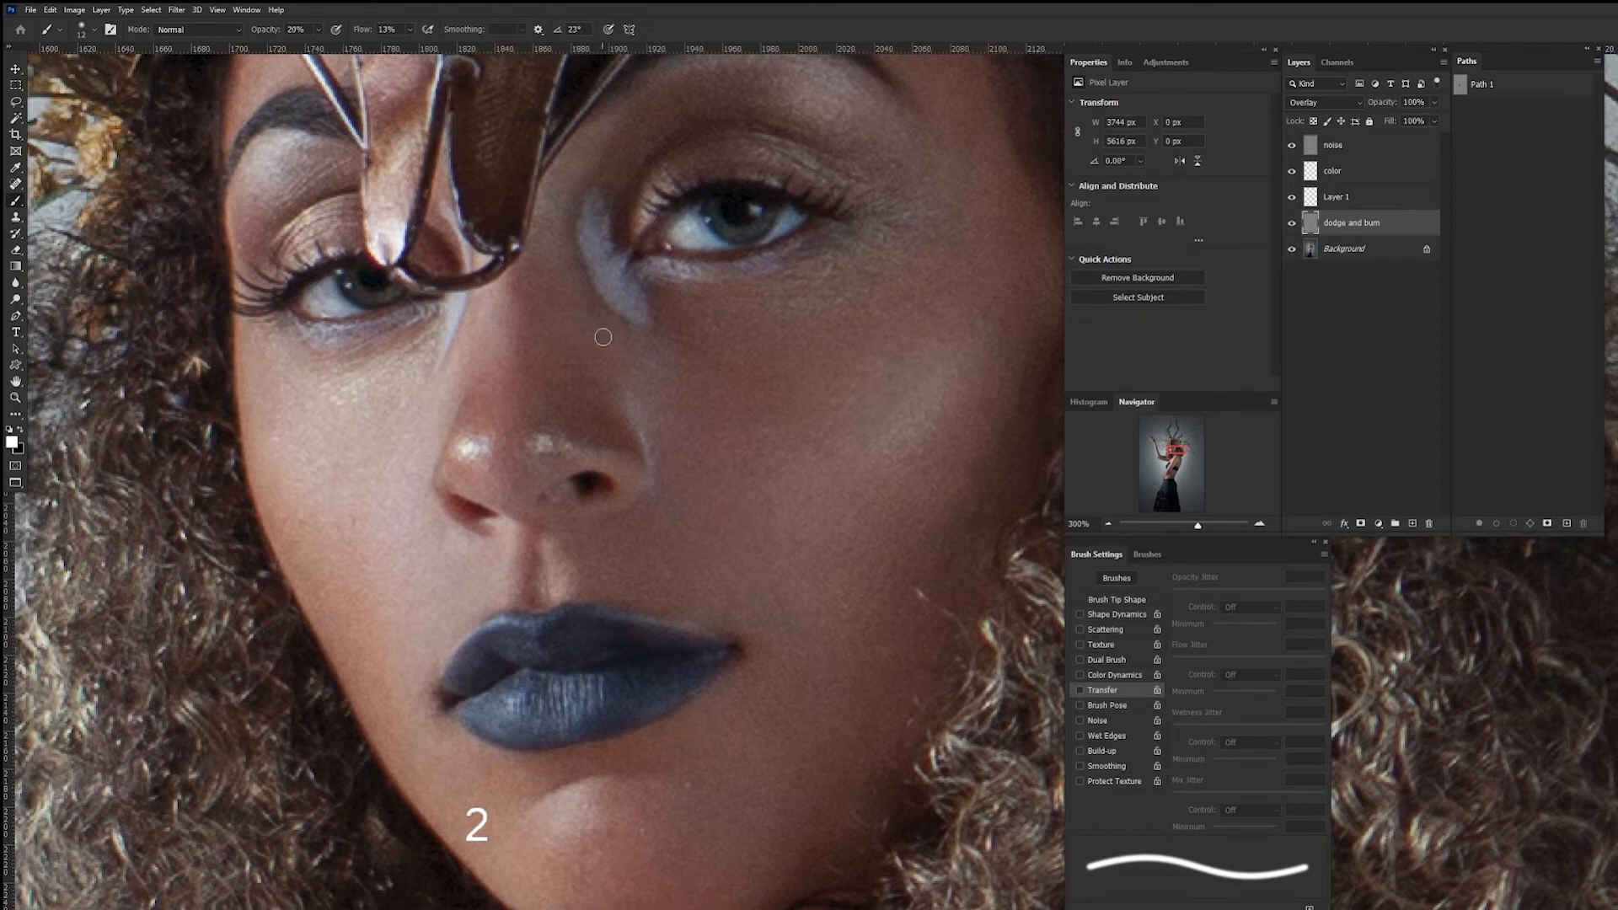
Examine the refined eyes on the whole upper figure and closer on the face.
key(ctrl+minus)
key(ctrl+minus)
key(ctrl+minus)
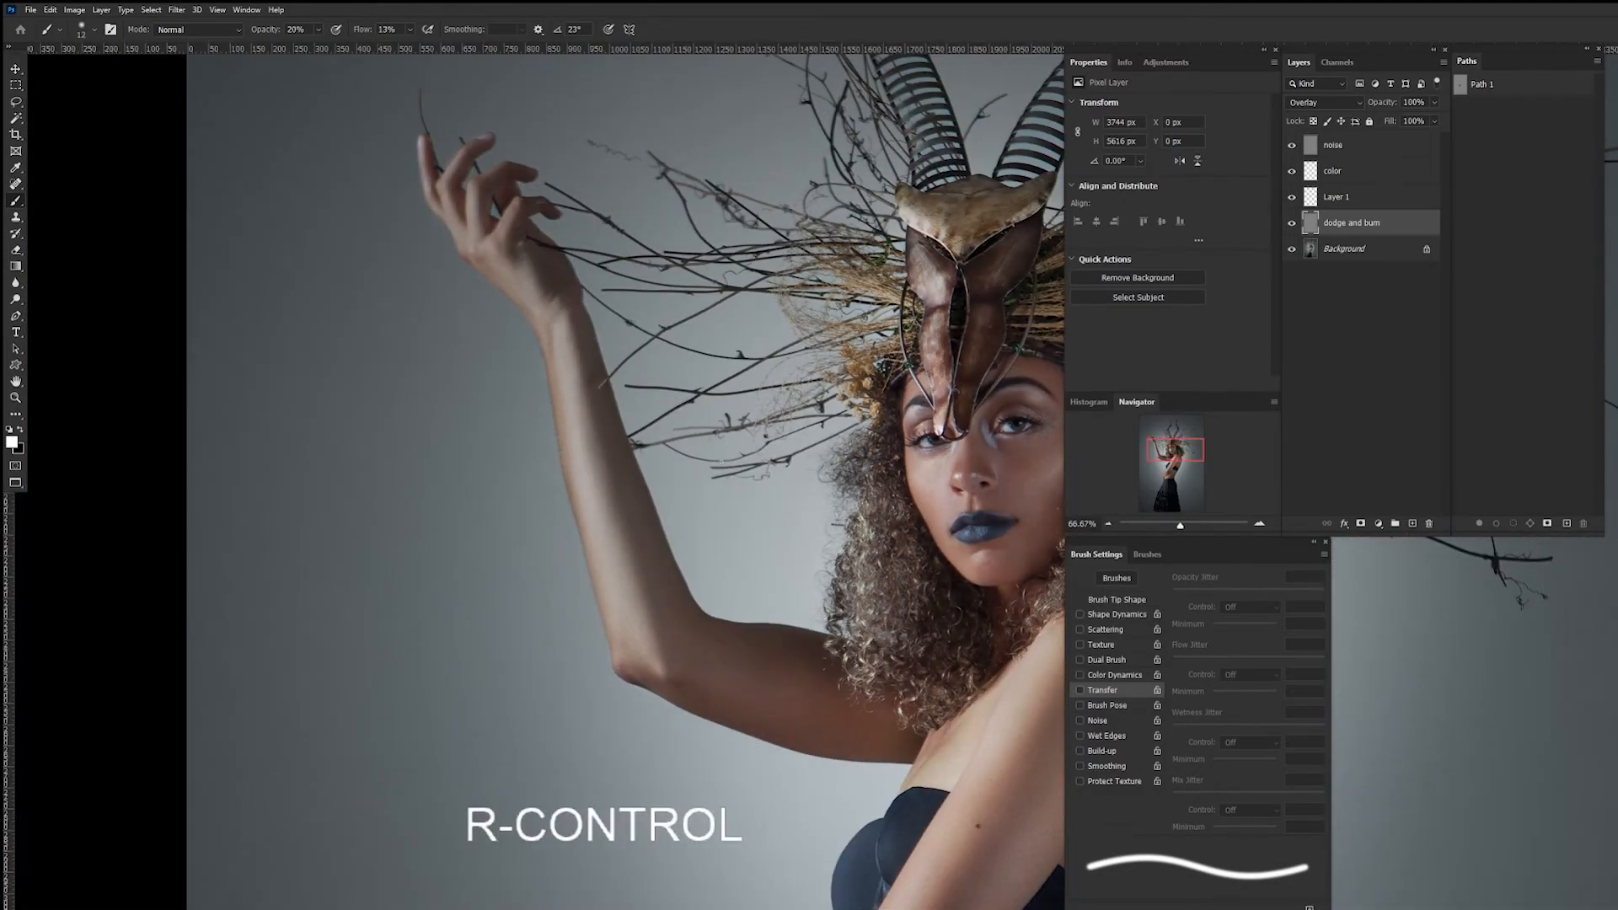
key(space)
drag(983, 654, 737, 557)
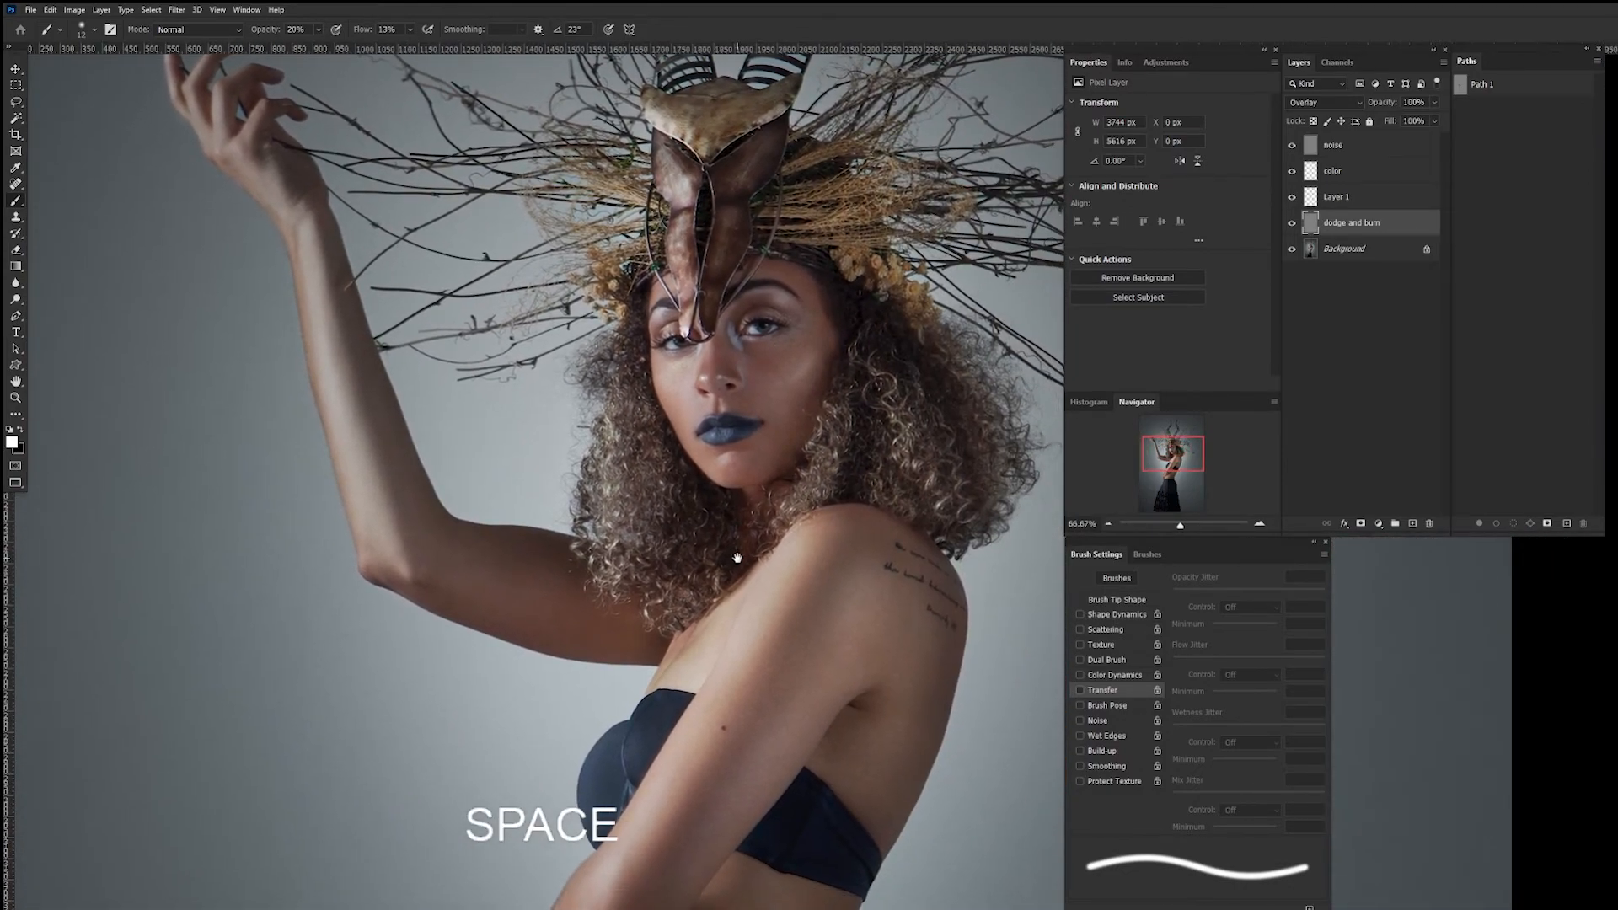
key(ctrl)
ctrl+click(762, 552)
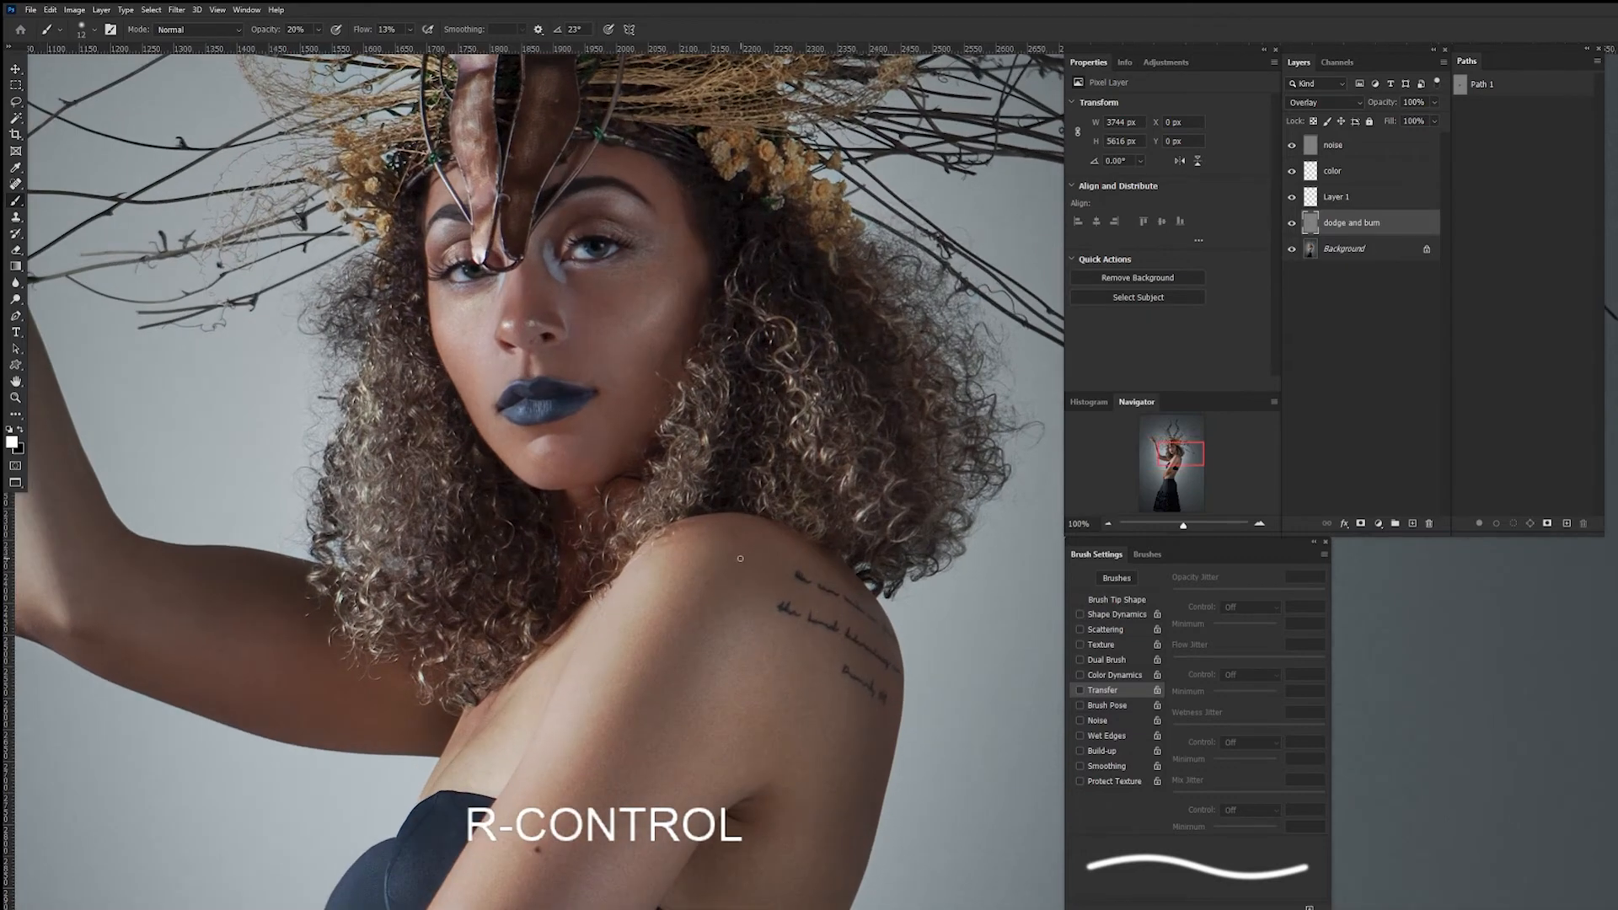
drag(902, 441, 1021, 449)
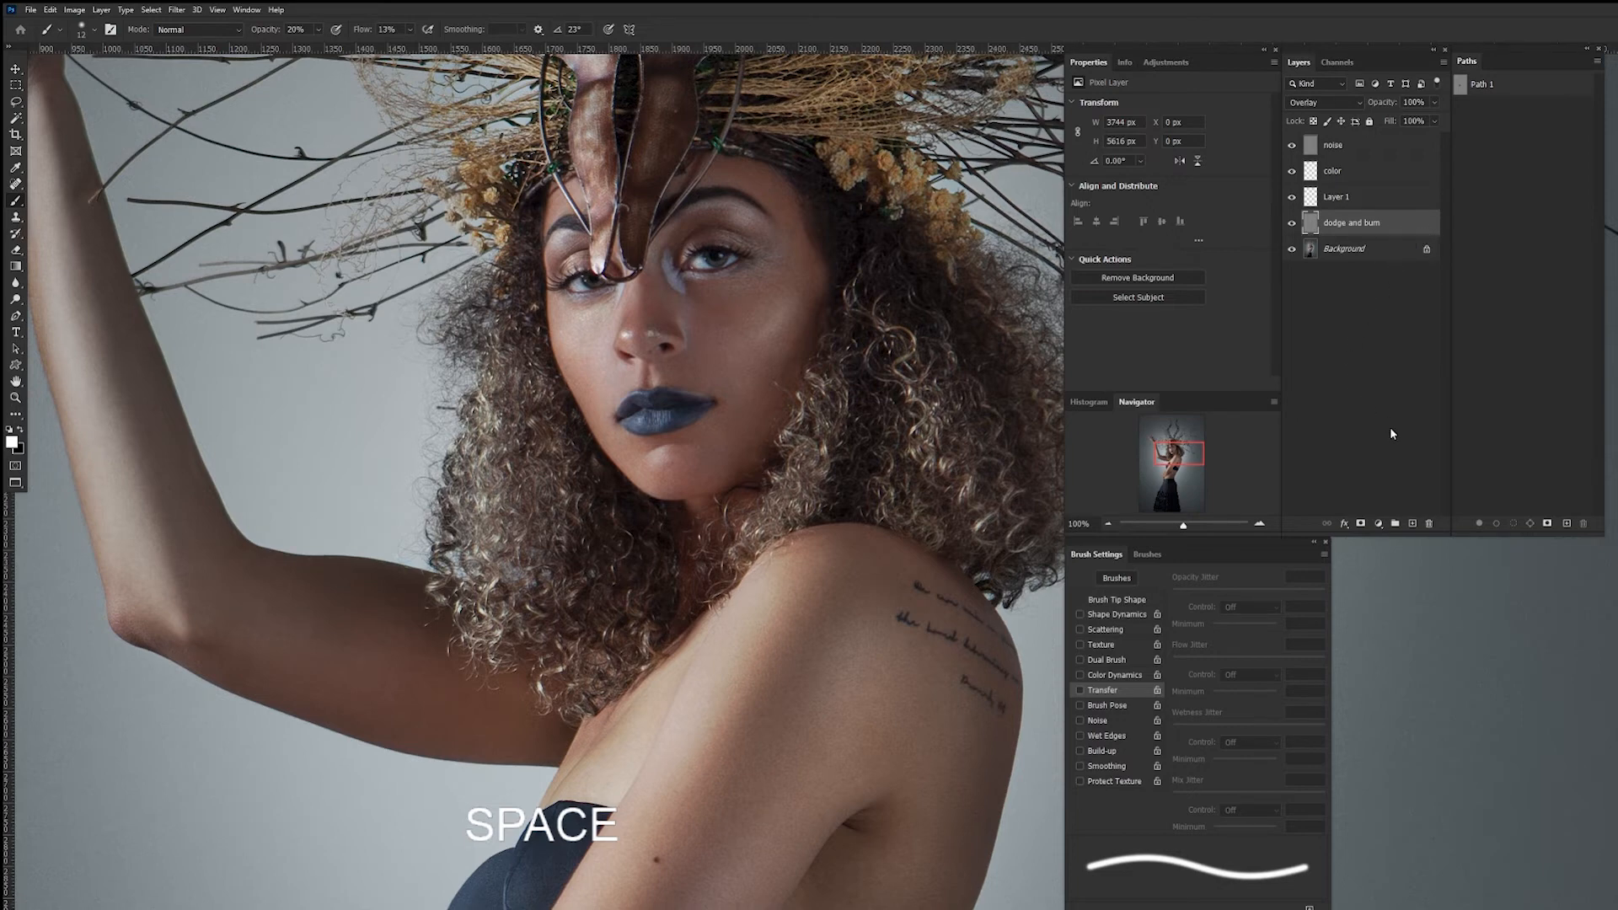
Add a new layer above the dodge and burn layer and set its blend mode to Overlay.
click(1412, 524)
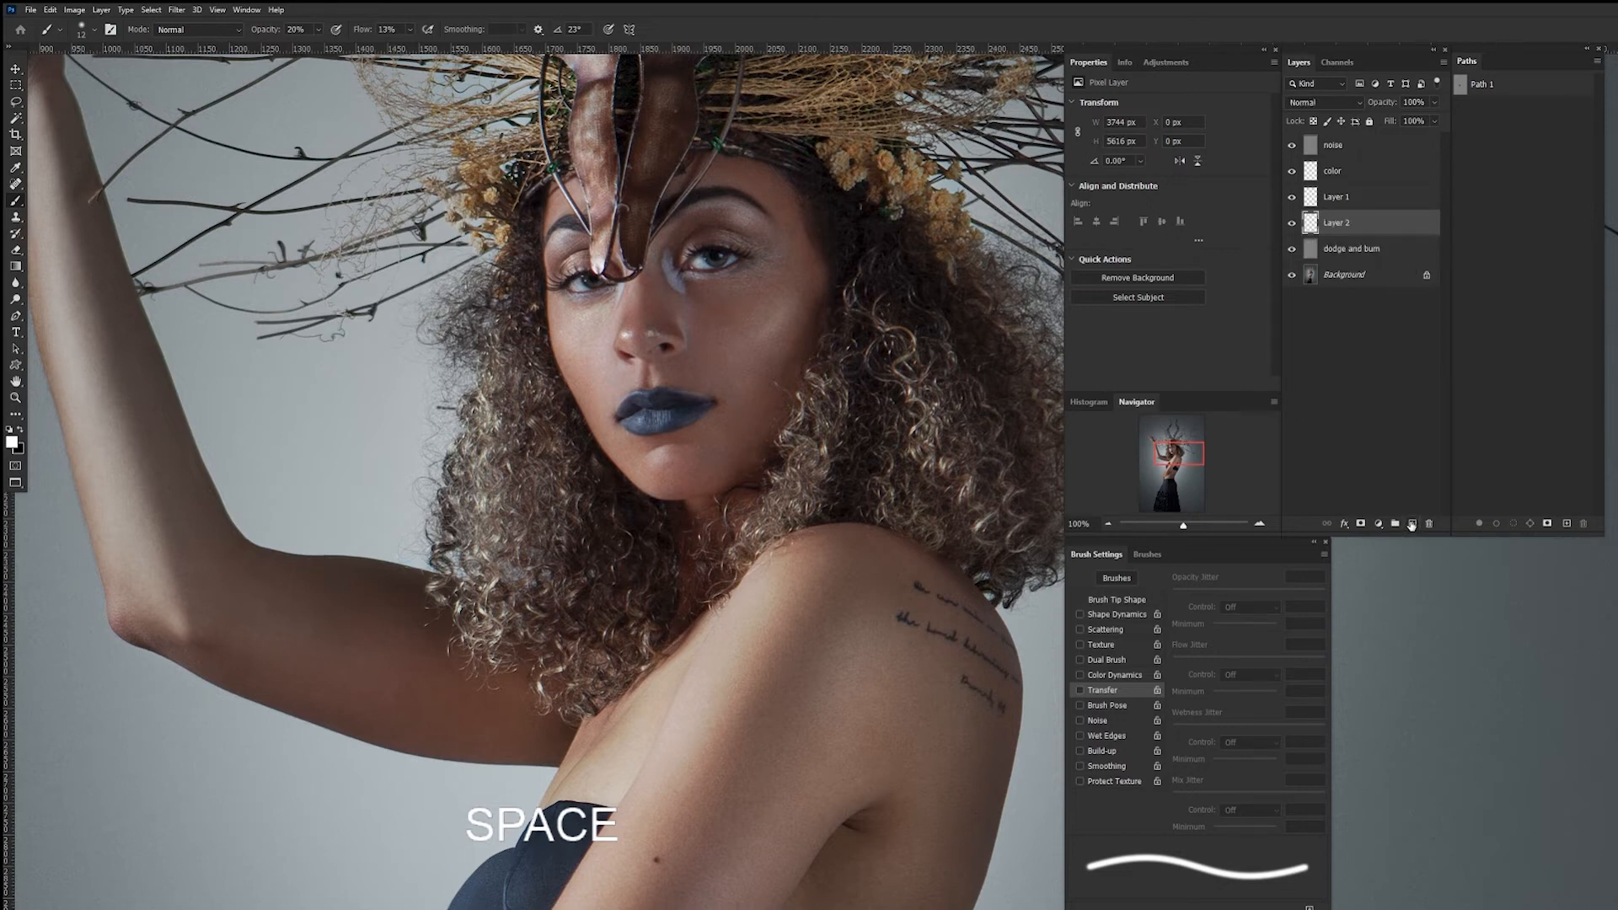
click(1359, 101)
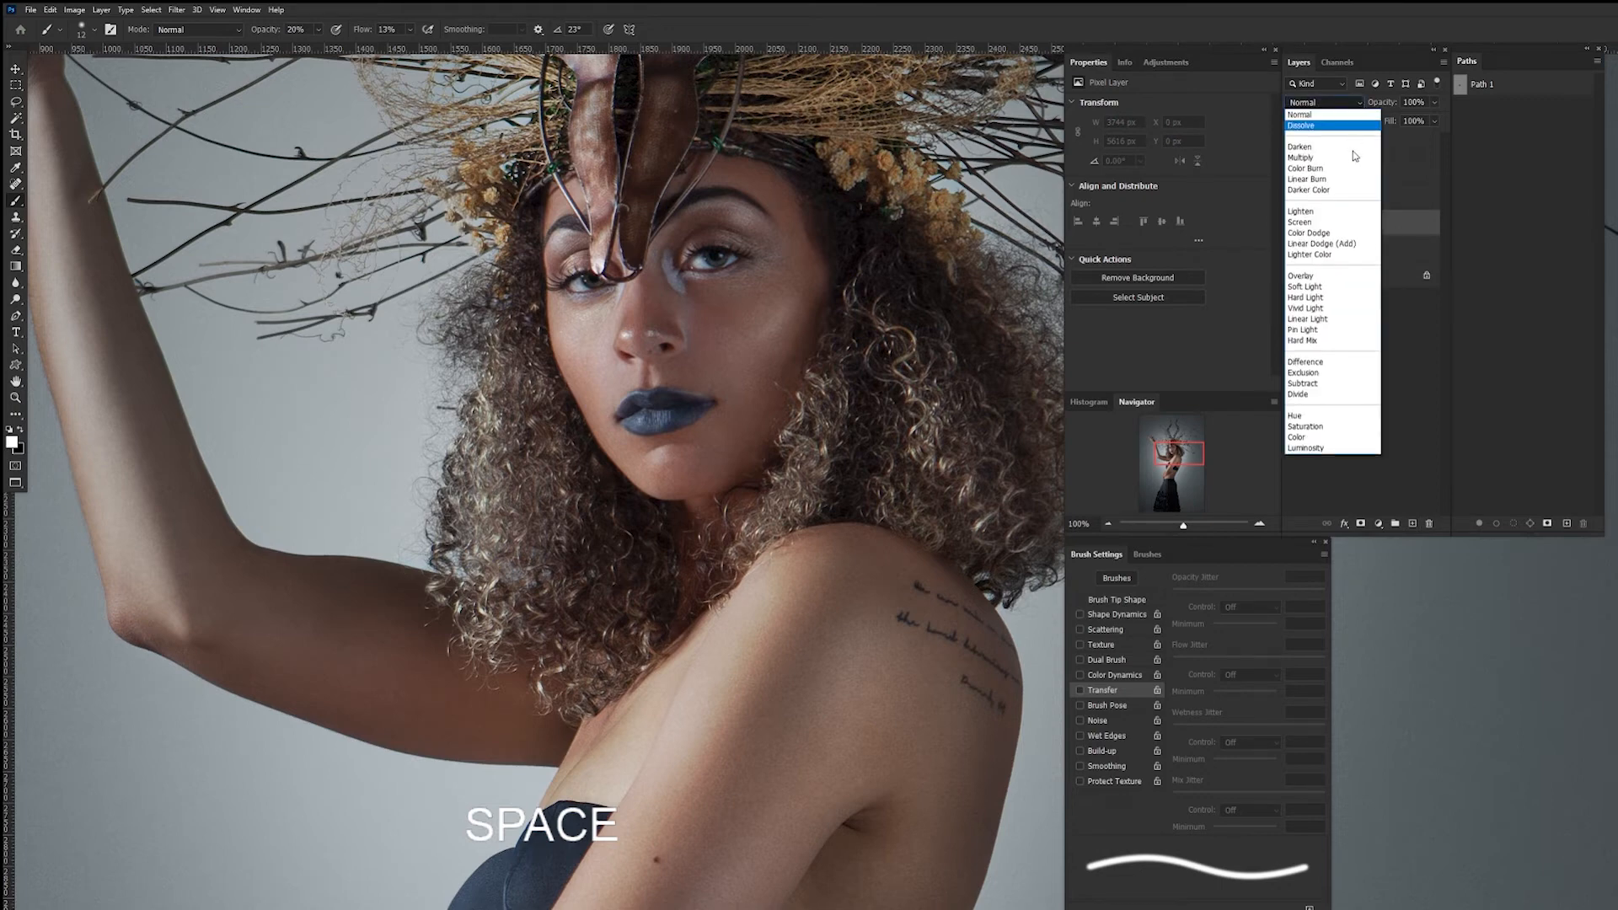
click(1334, 278)
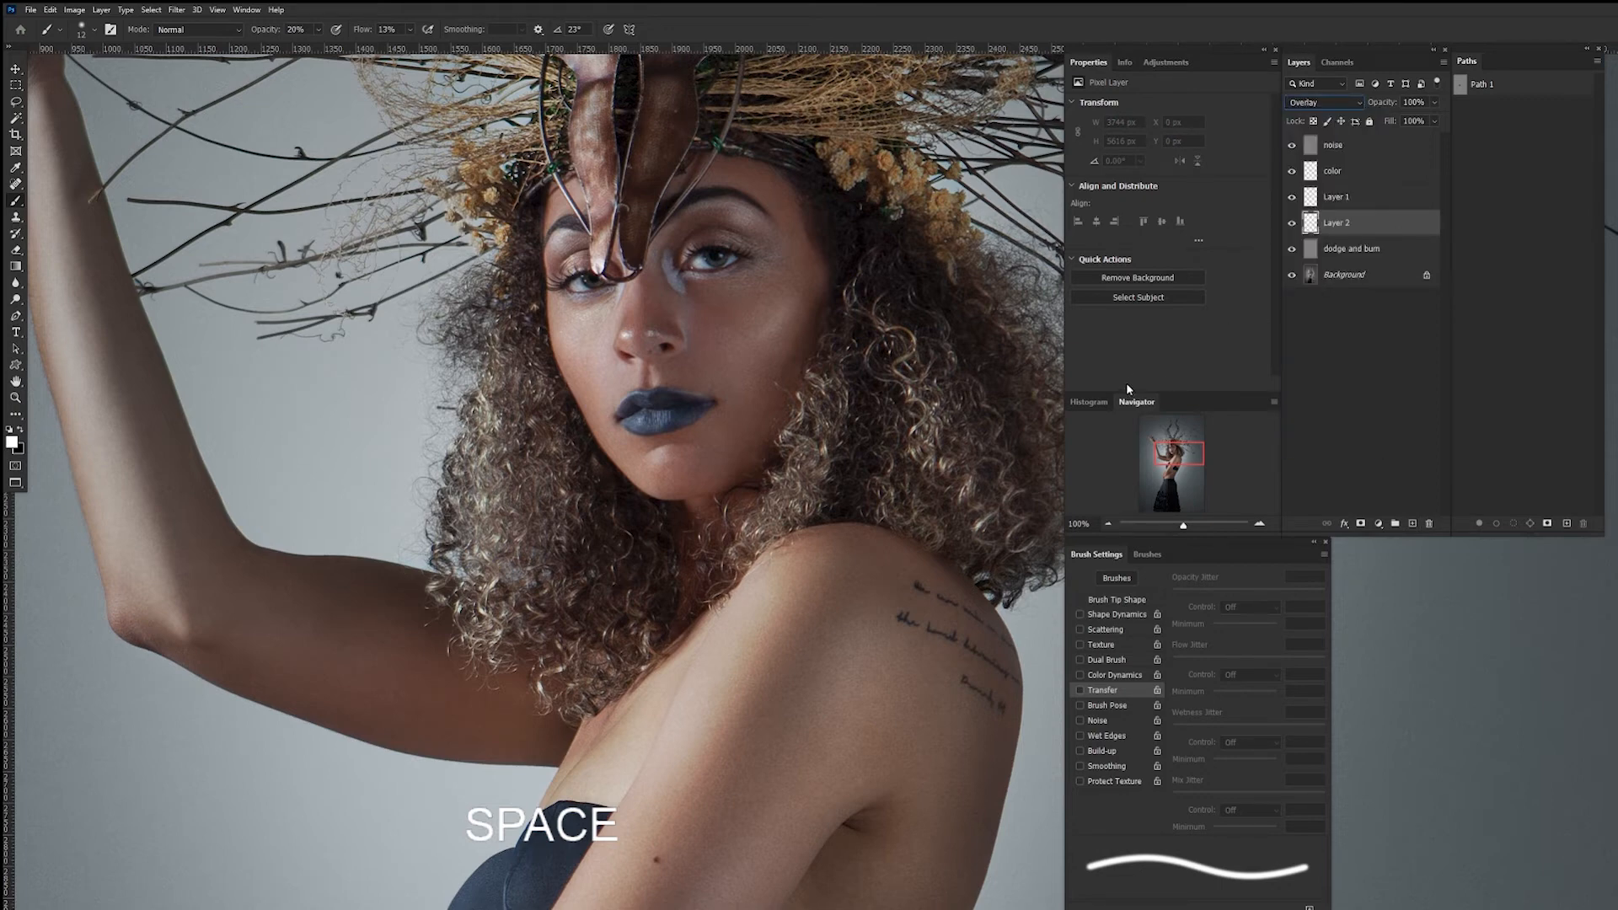
Prepare a very small white Brush at 100% opacity for detail work on the lips.
ctrl+click(808, 456)
ctrl+click(443, 487)
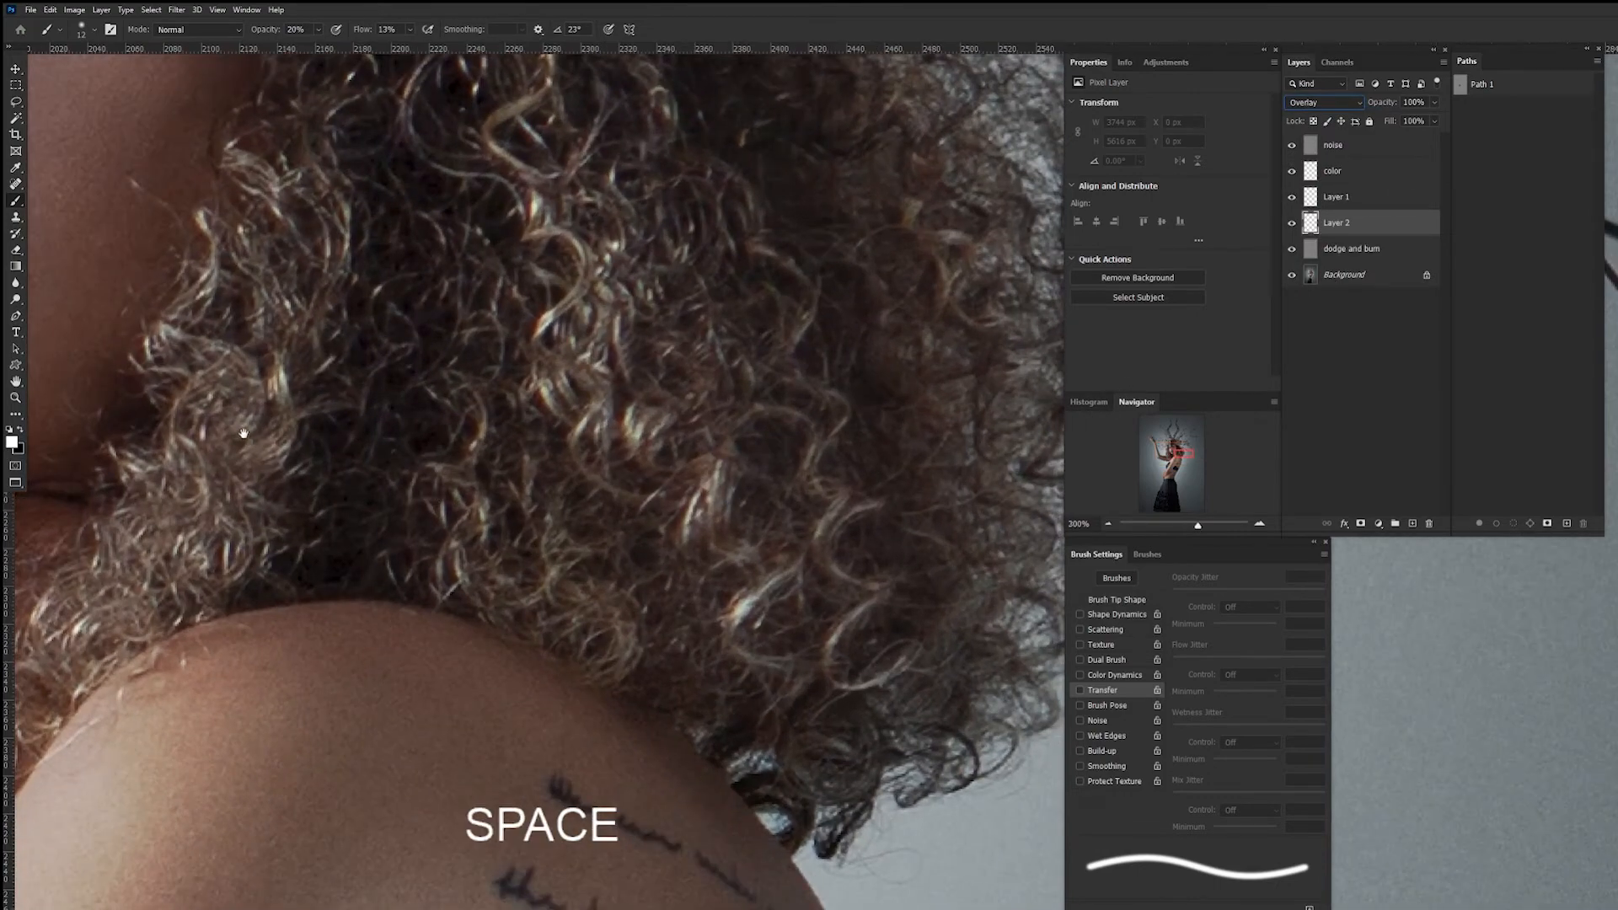
mouse_move(472, 211)
mouse_down()
mouse_move(843, 479)
mouse_move(628, 469)
mouse_up()
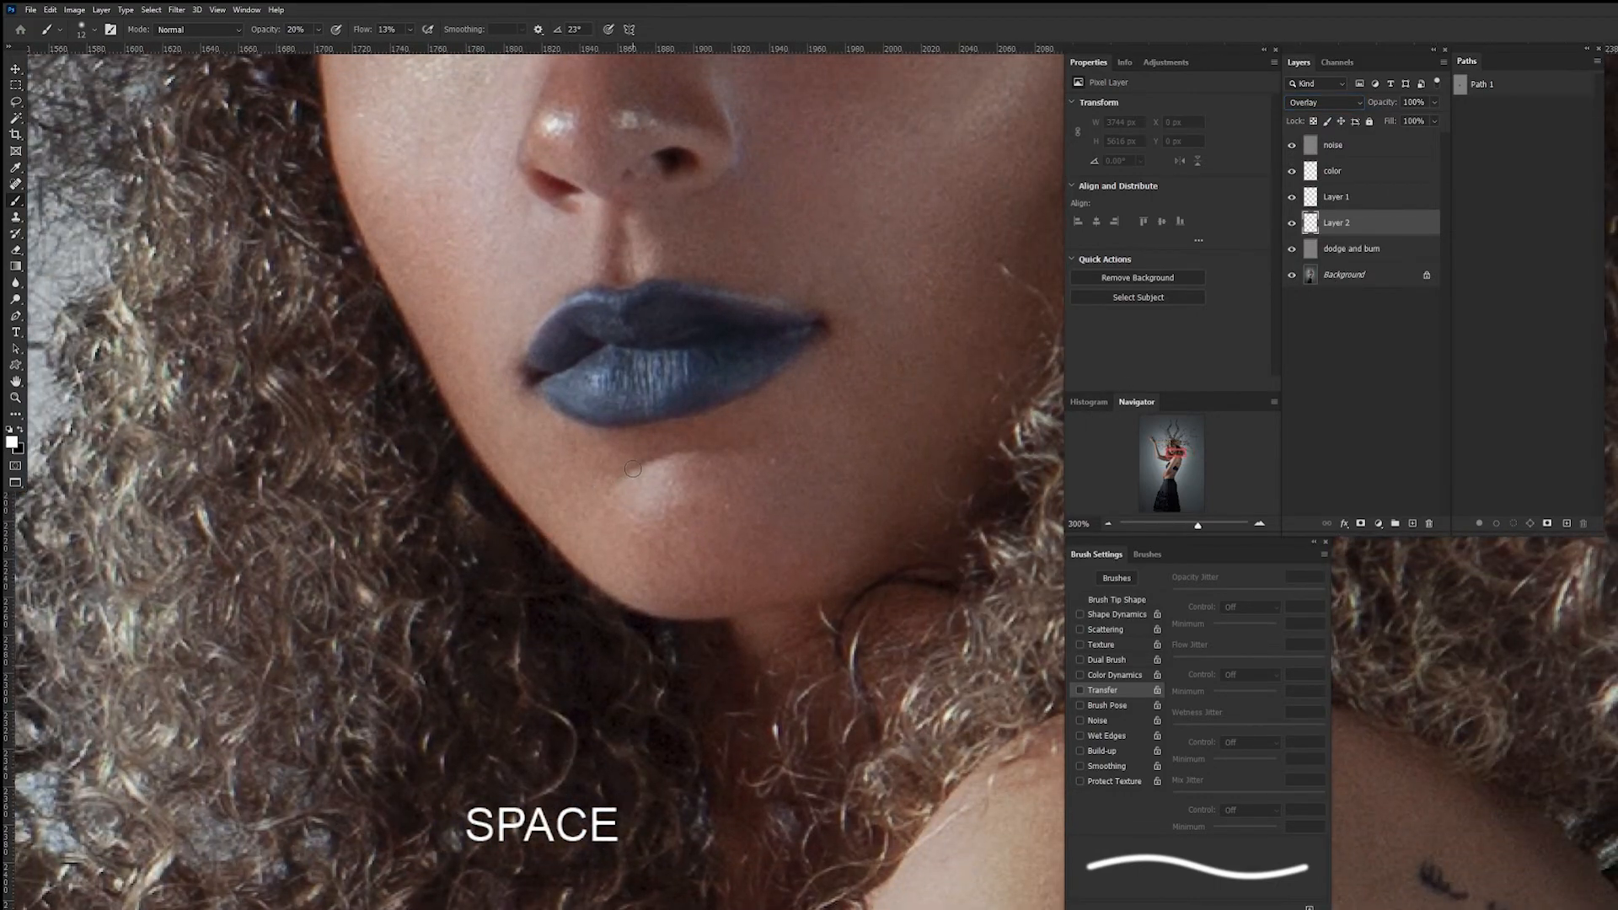
key(b)
key(alt)
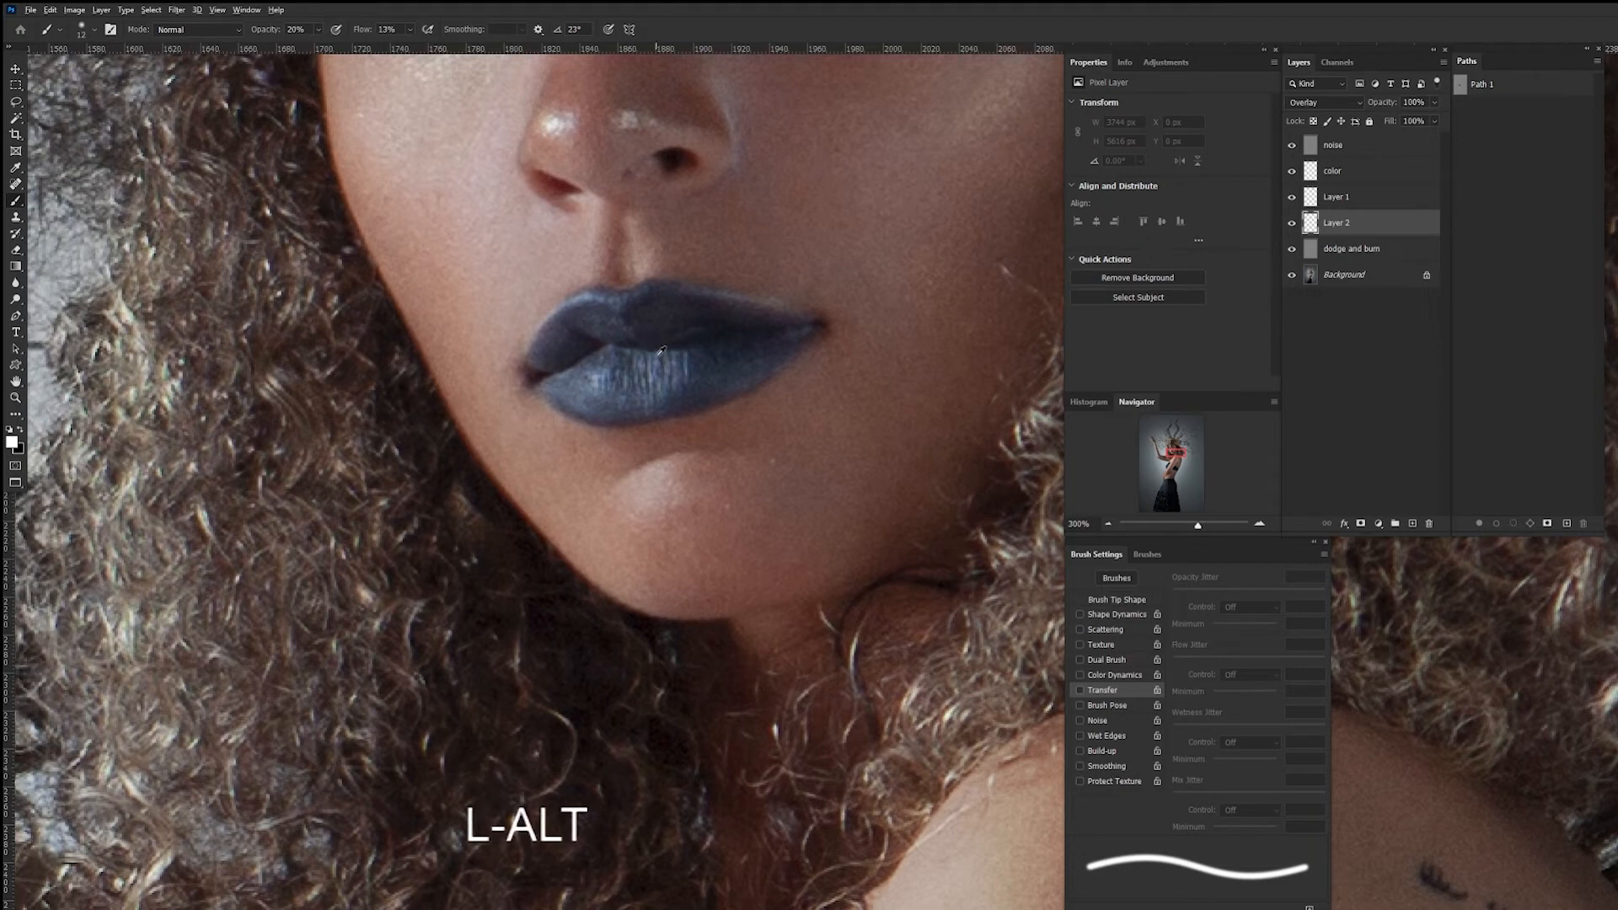
alt+right_click(663, 345)
drag(657, 458, 661, 483)
drag(319, 30, 408, 56)
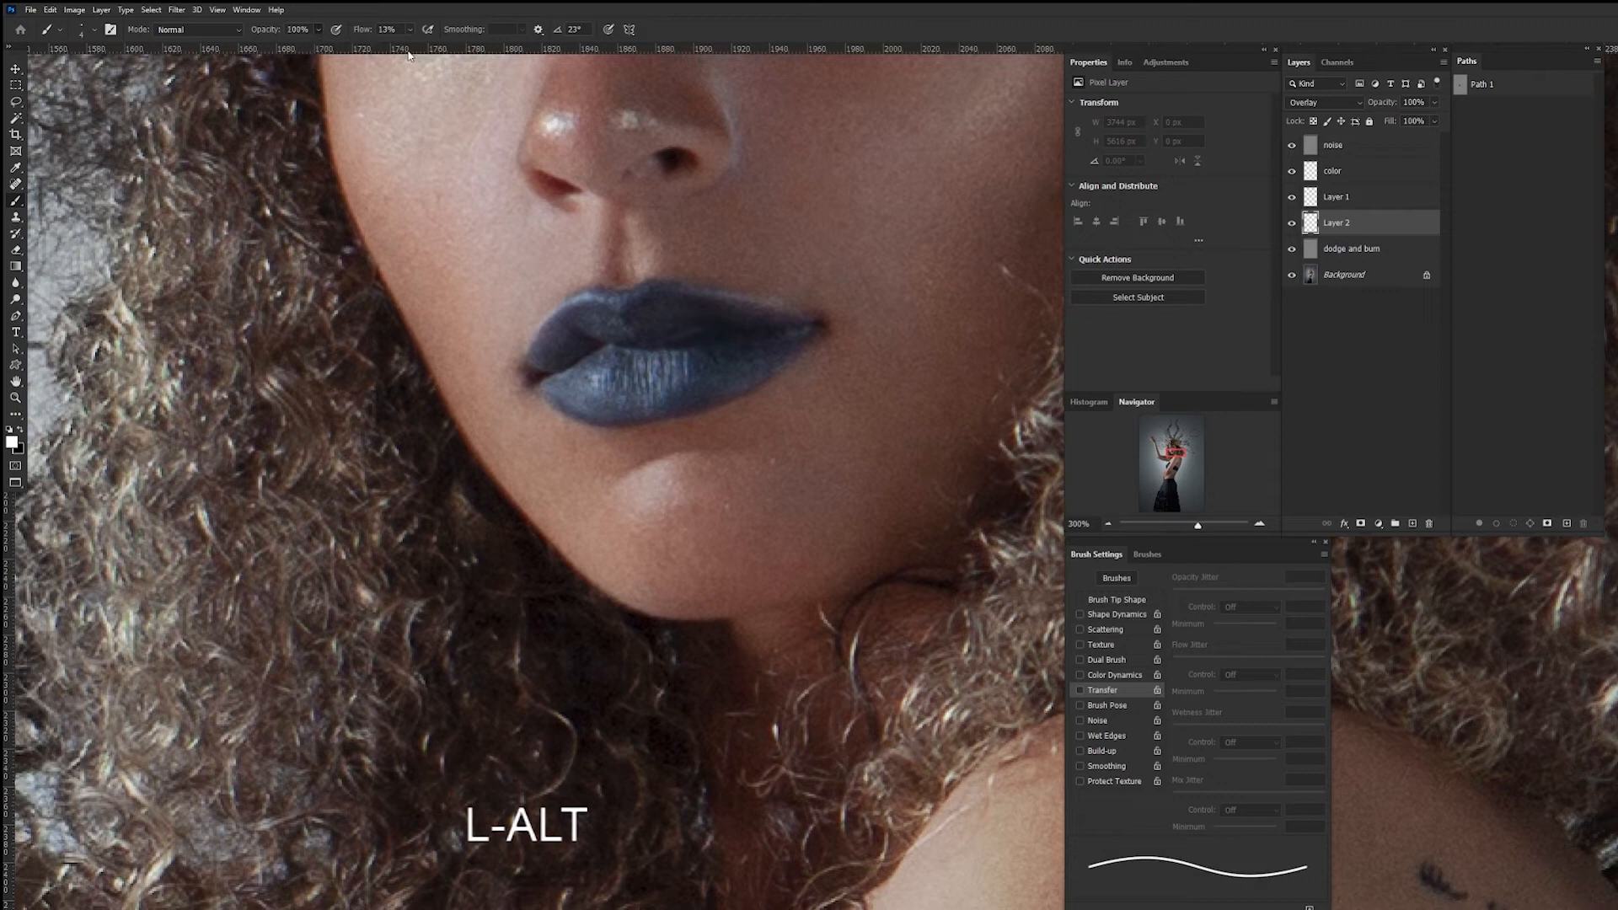
Paint thin white highlights on the lower and upper lips on the new Overlay layer, lowering the brush opacity to 37%.
mouse_move(684, 355)
mouse_down()
mouse_move(670, 397)
mouse_move(659, 354)
mouse_move(649, 405)
mouse_move(645, 353)
mouse_move(640, 383)
mouse_move(621, 356)
mouse_move(624, 374)
mouse_move(623, 358)
mouse_move(605, 393)
mouse_move(603, 368)
mouse_move(592, 396)
mouse_move(638, 354)
mouse_move(587, 391)
mouse_up()
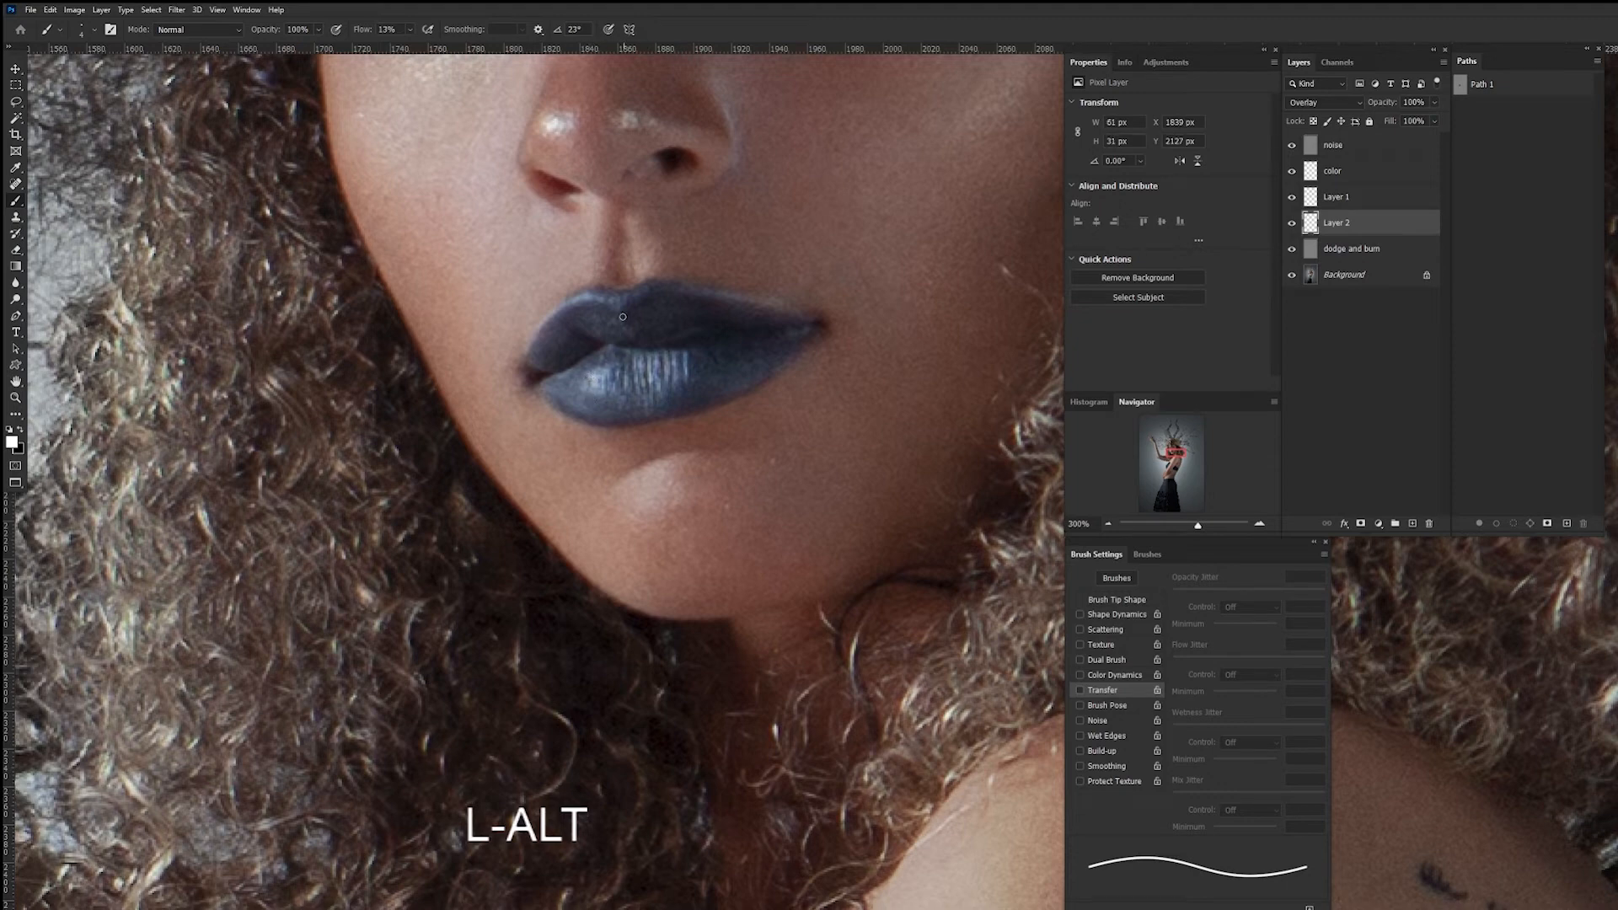
drag(623, 305, 559, 310)
click(318, 30)
drag(320, 46, 277, 56)
Compare the portrait with and without the lip highlight layer at 100% zoom.
key(ctrl+alt+0)
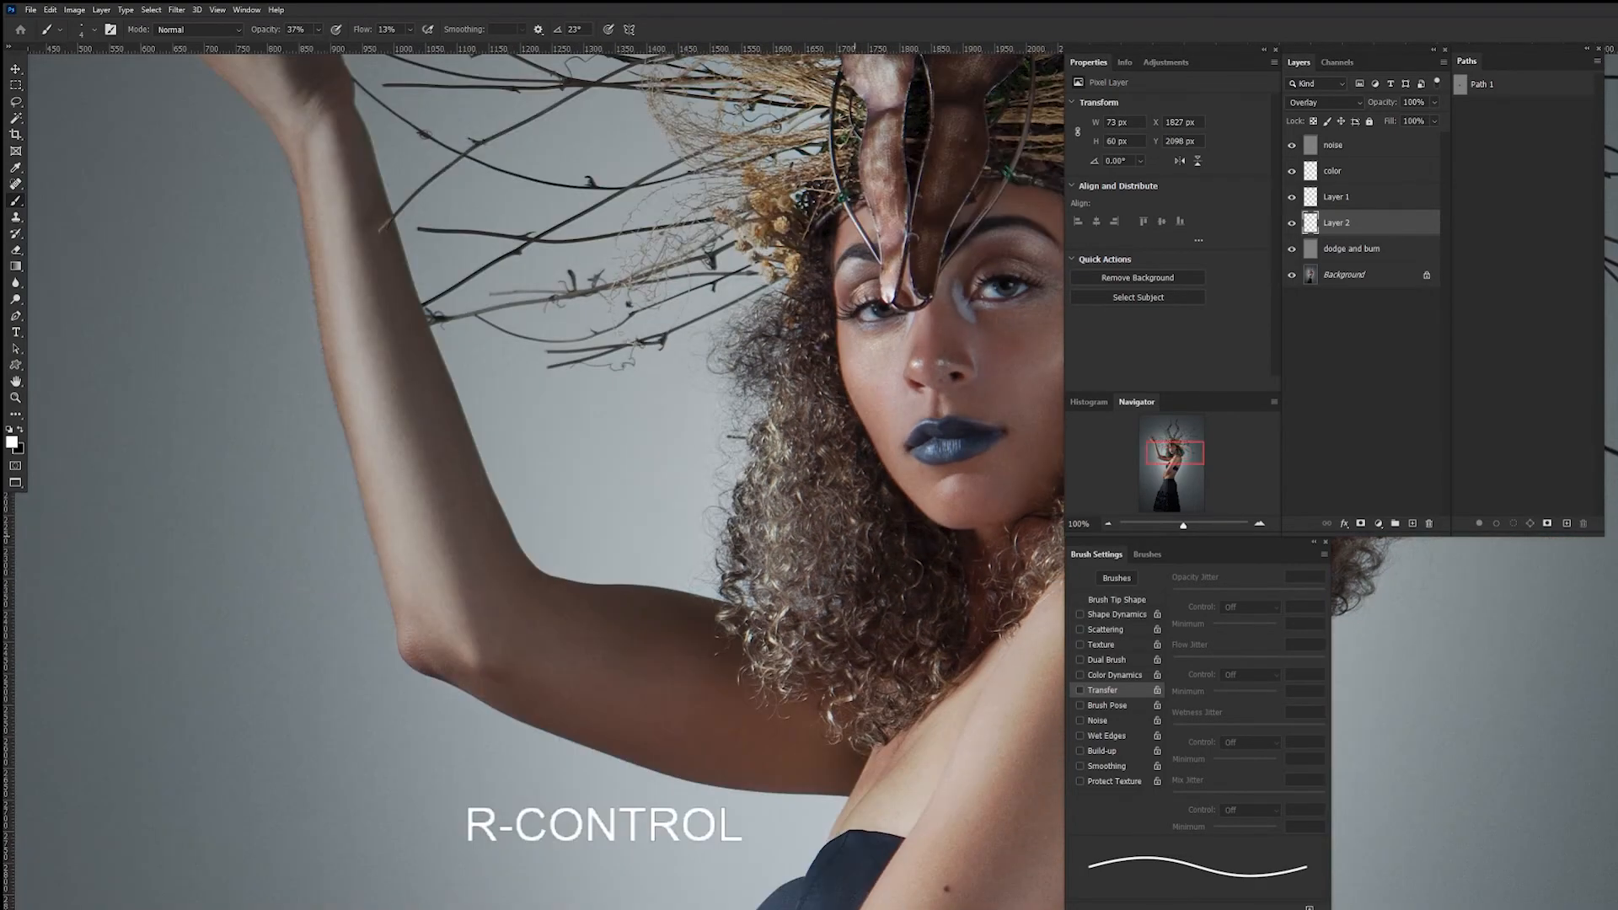
drag(966, 515, 663, 460)
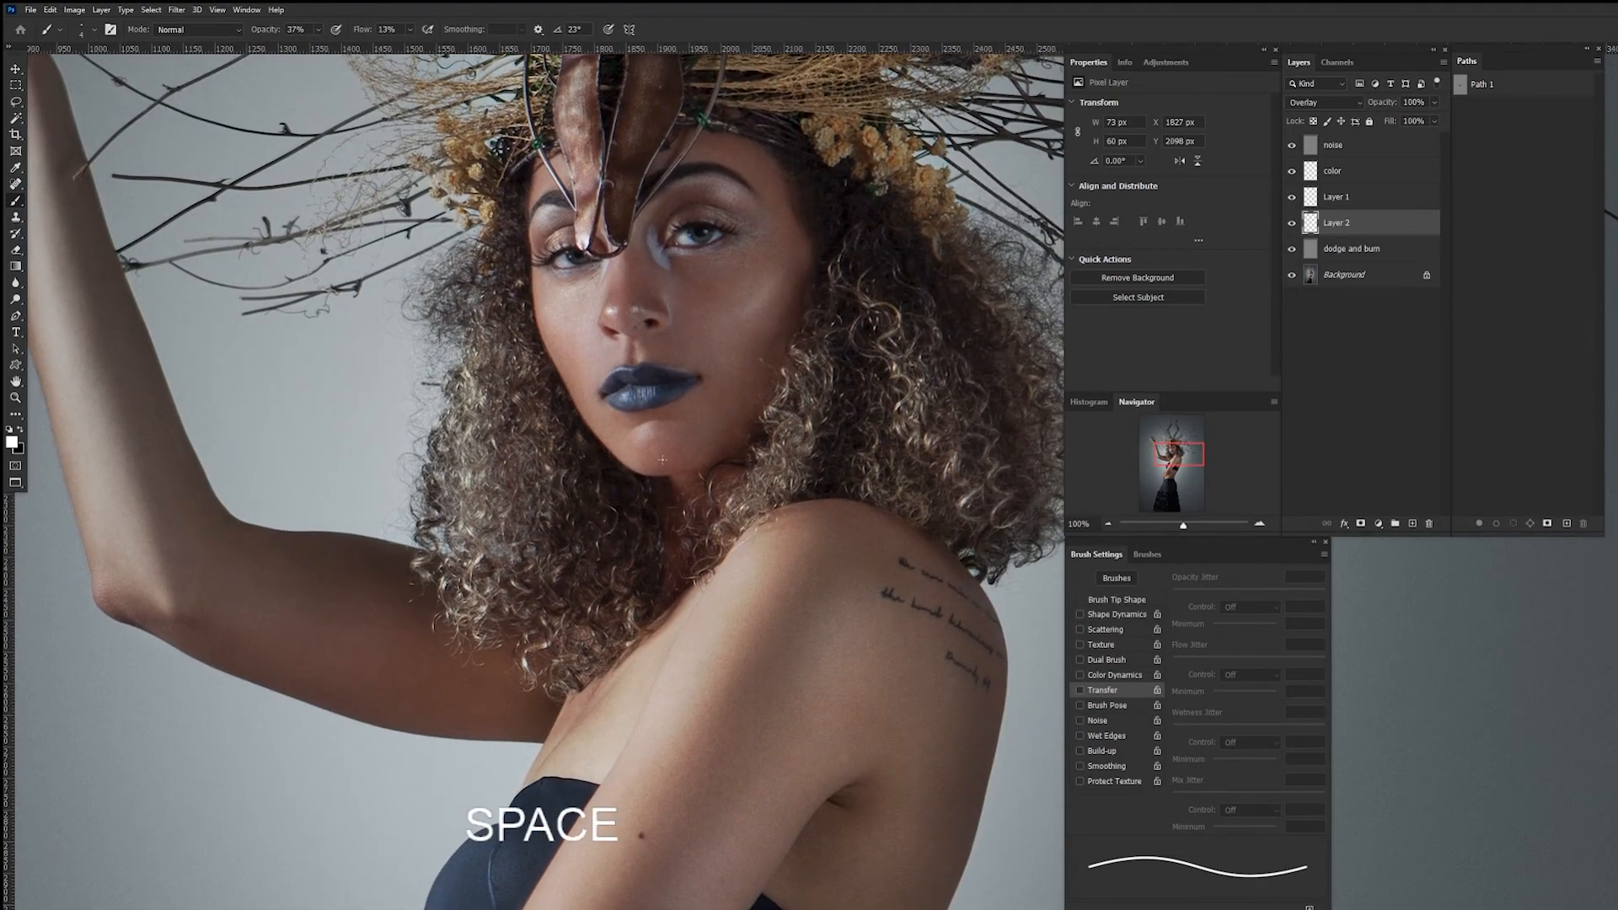
click(1293, 222)
click(1292, 223)
click(1294, 224)
click(1294, 224)
click(1295, 224)
click(1294, 224)
Soften the lip highlight layer with a small-radius Gaussian Blur, comparing the preview on and off.
click(178, 11)
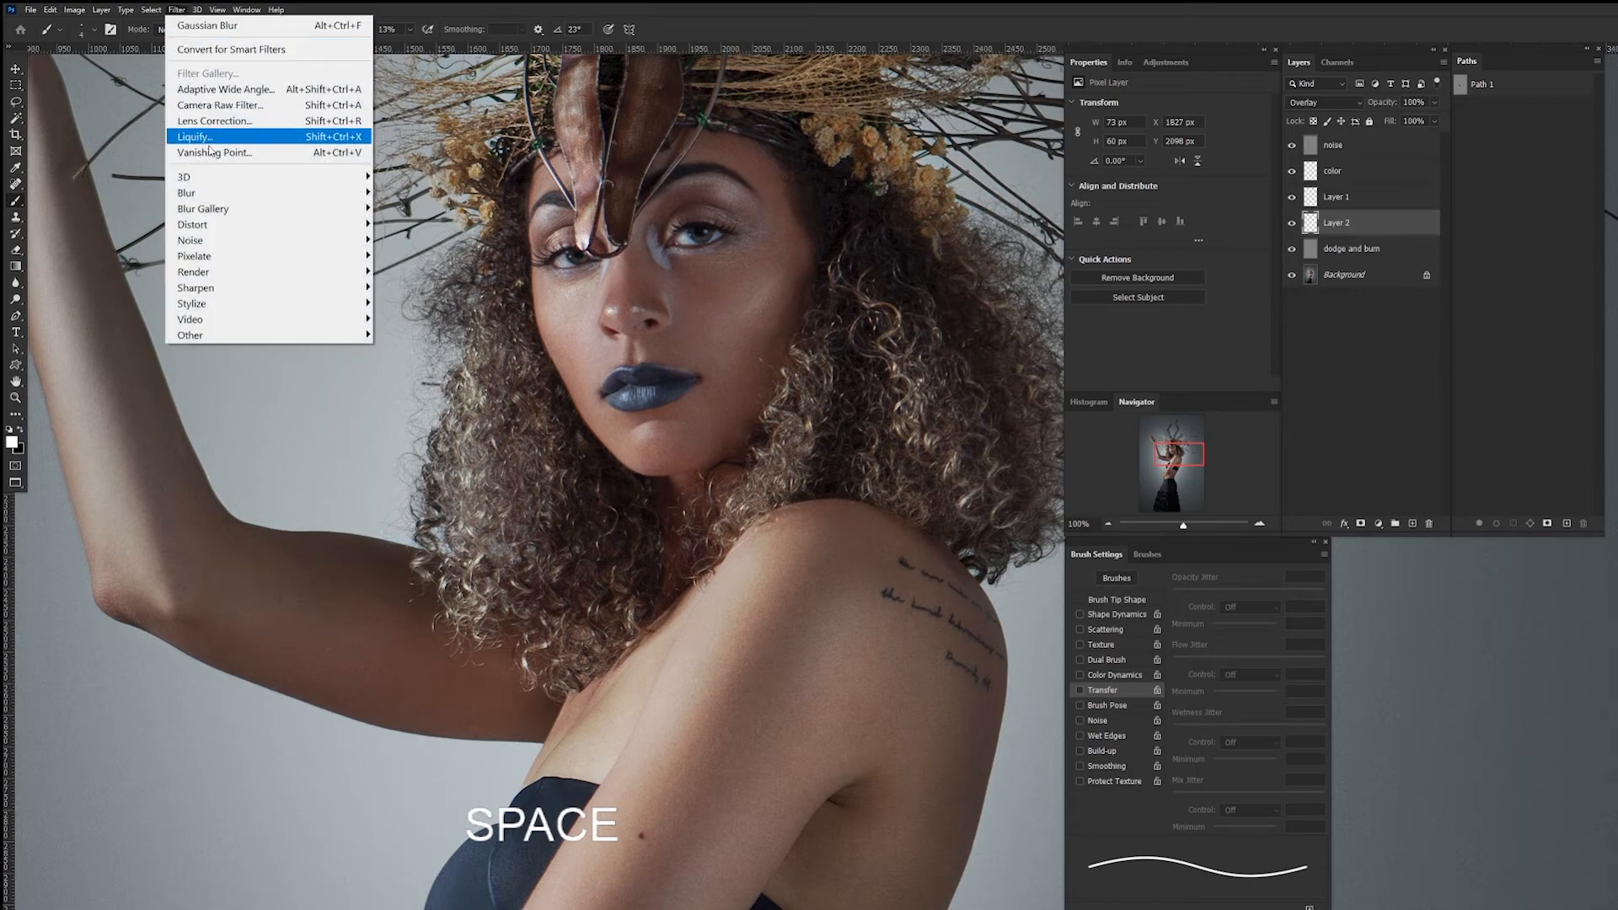
mouse_move(240, 199)
click(419, 257)
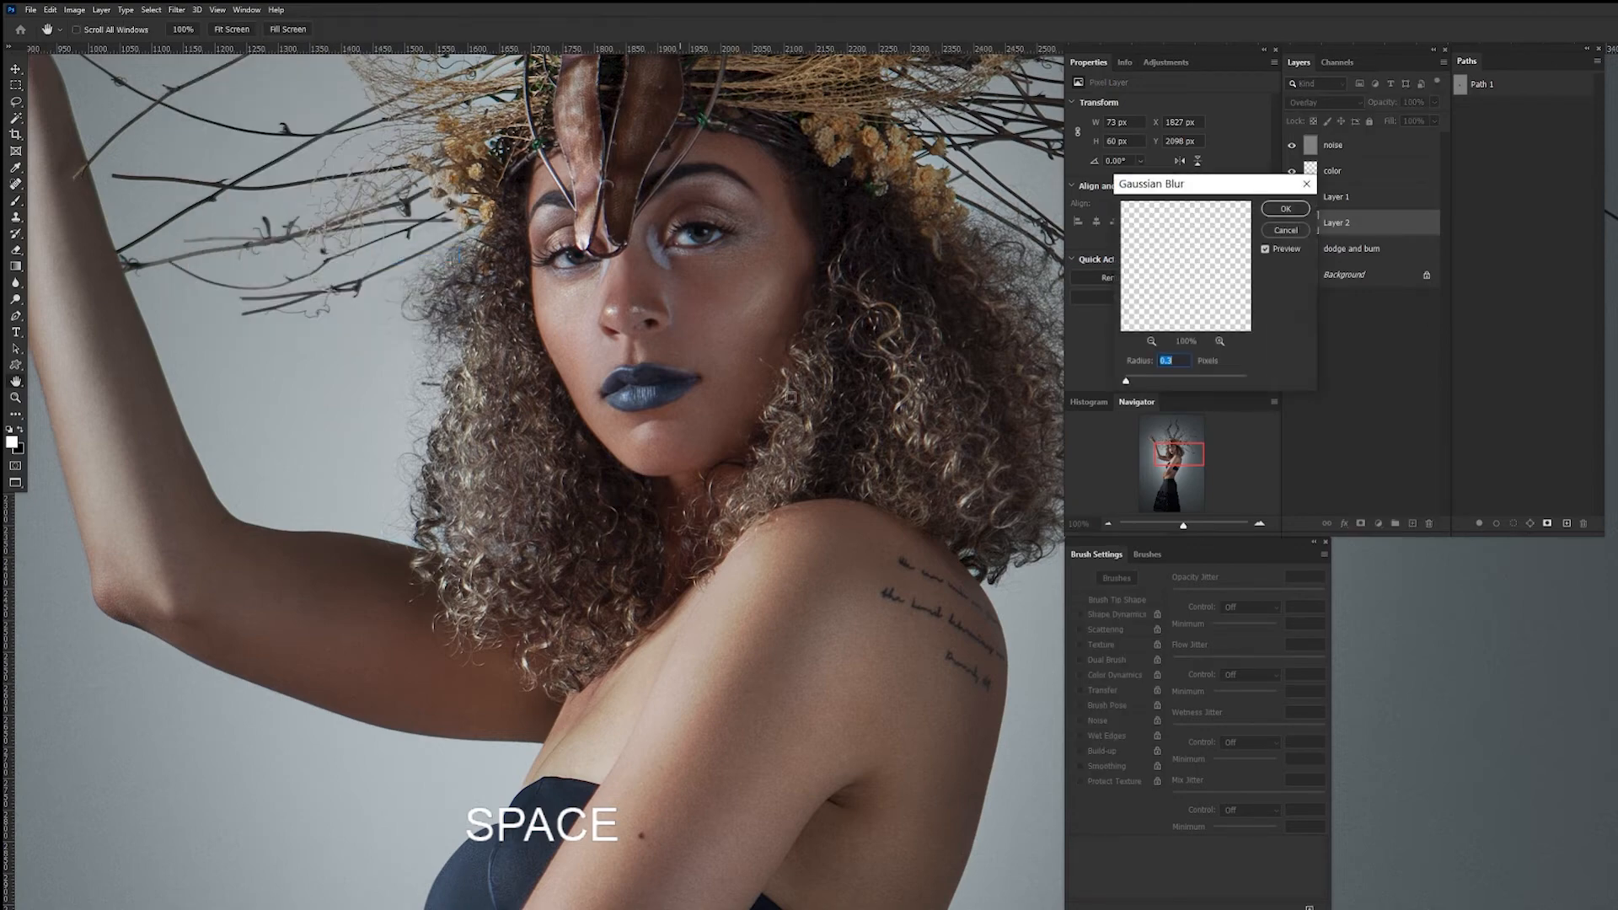
ctrl+click(782, 401)
drag(278, 361, 769, 408)
drag(1127, 384, 1136, 386)
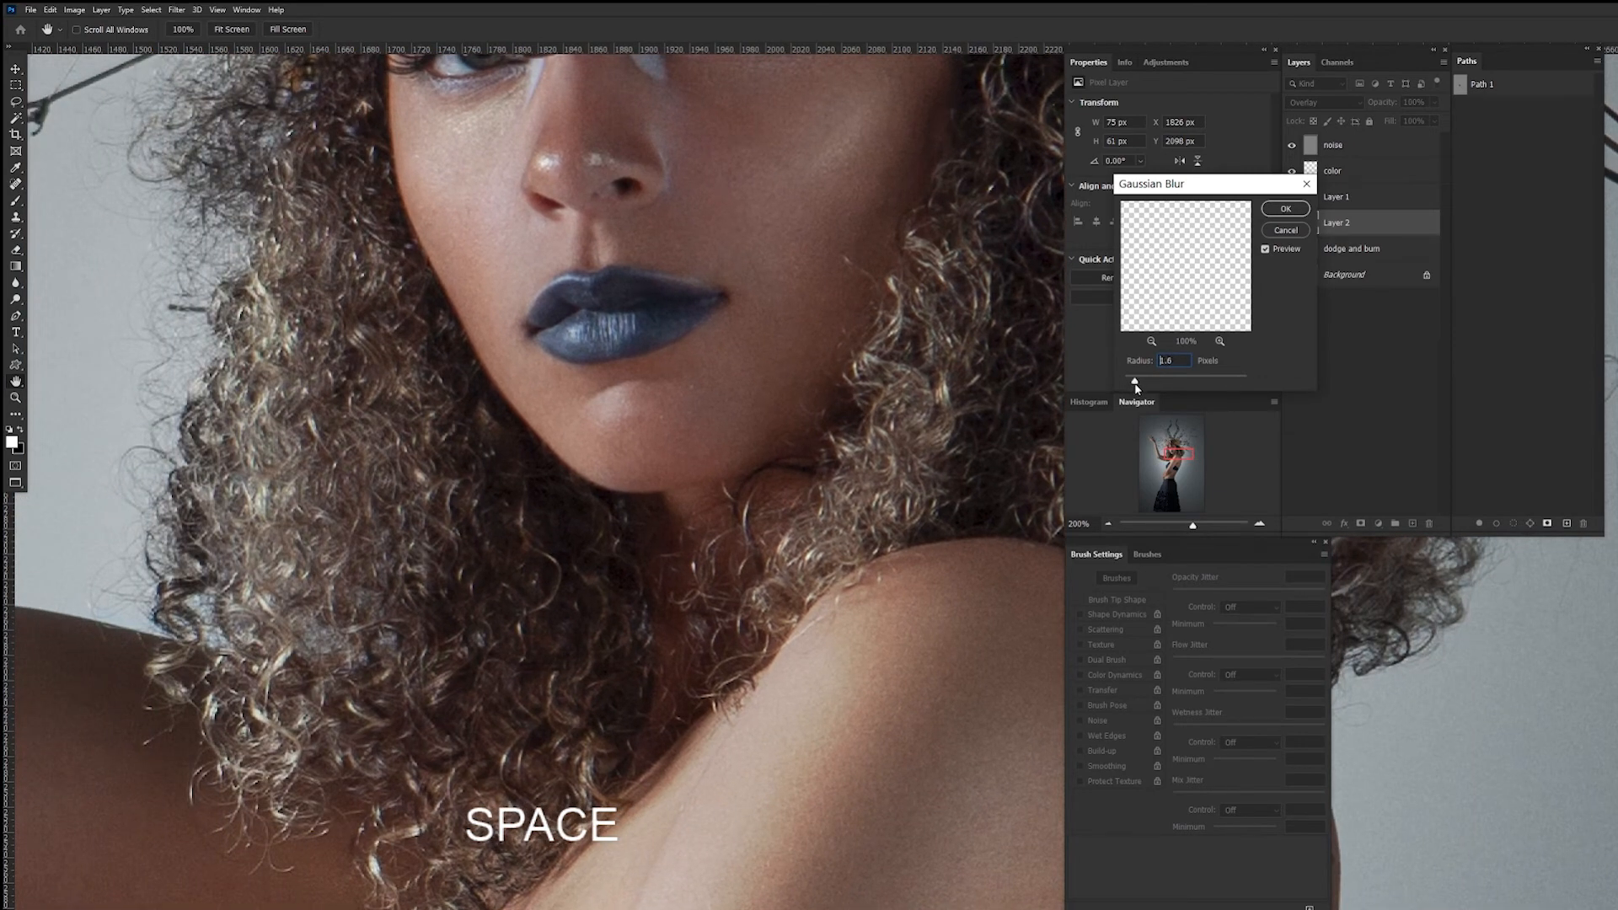
click(1264, 250)
click(1264, 249)
click(1285, 209)
Select the dodge and burn layer and prepare the Brush at 10% opacity for work on the lips.
key(ctrl+minus)
key(ctrl+minus)
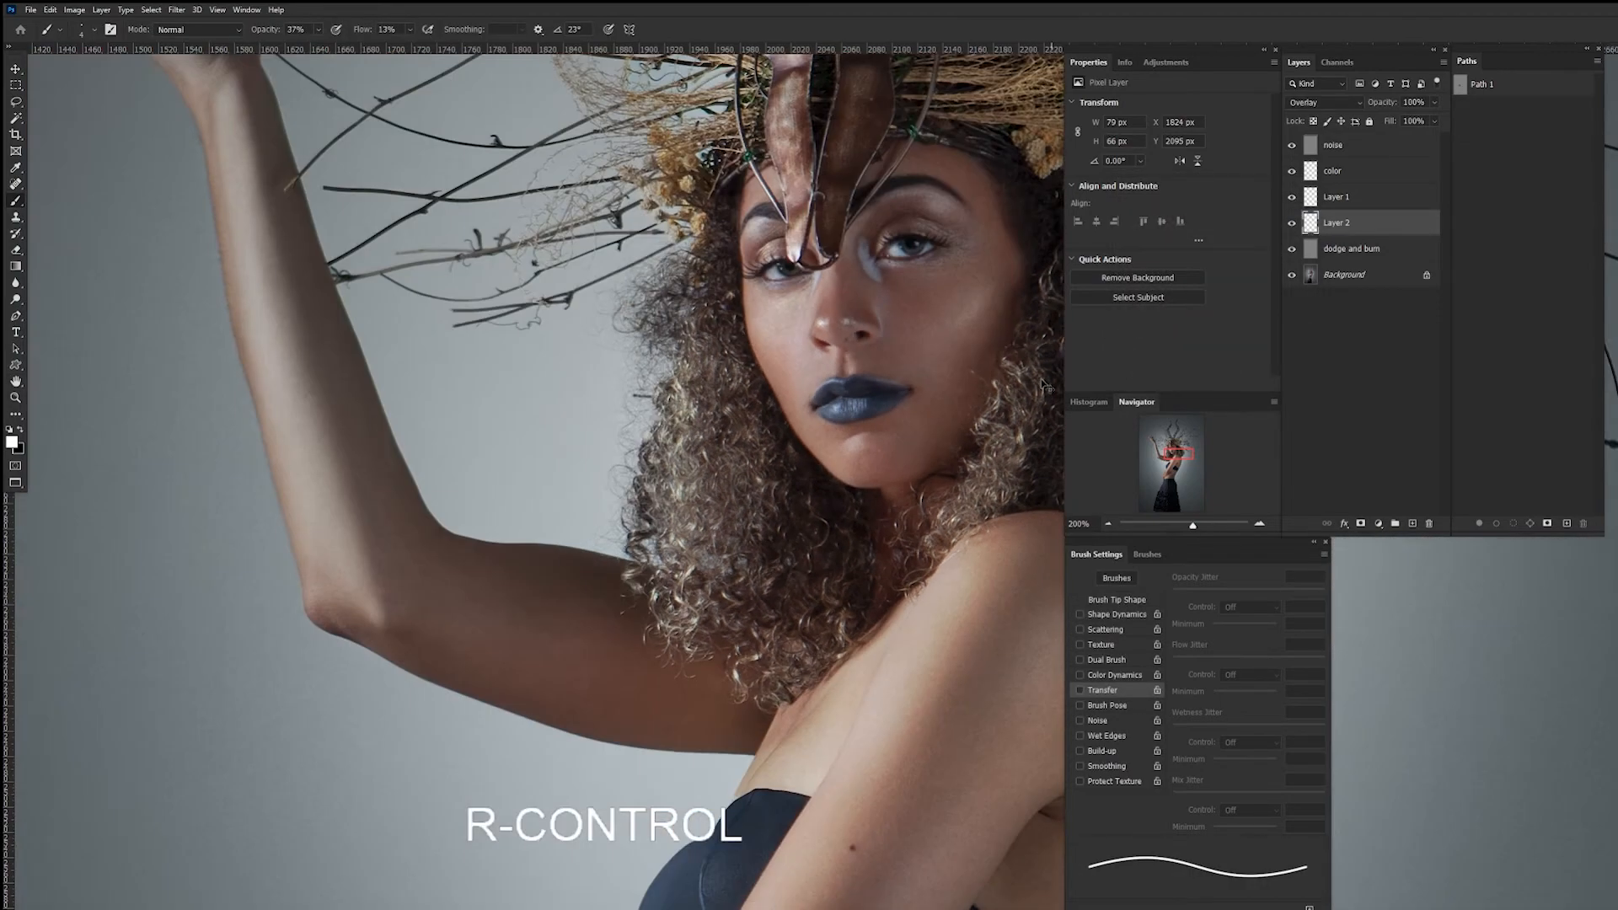
drag(866, 506, 666, 457)
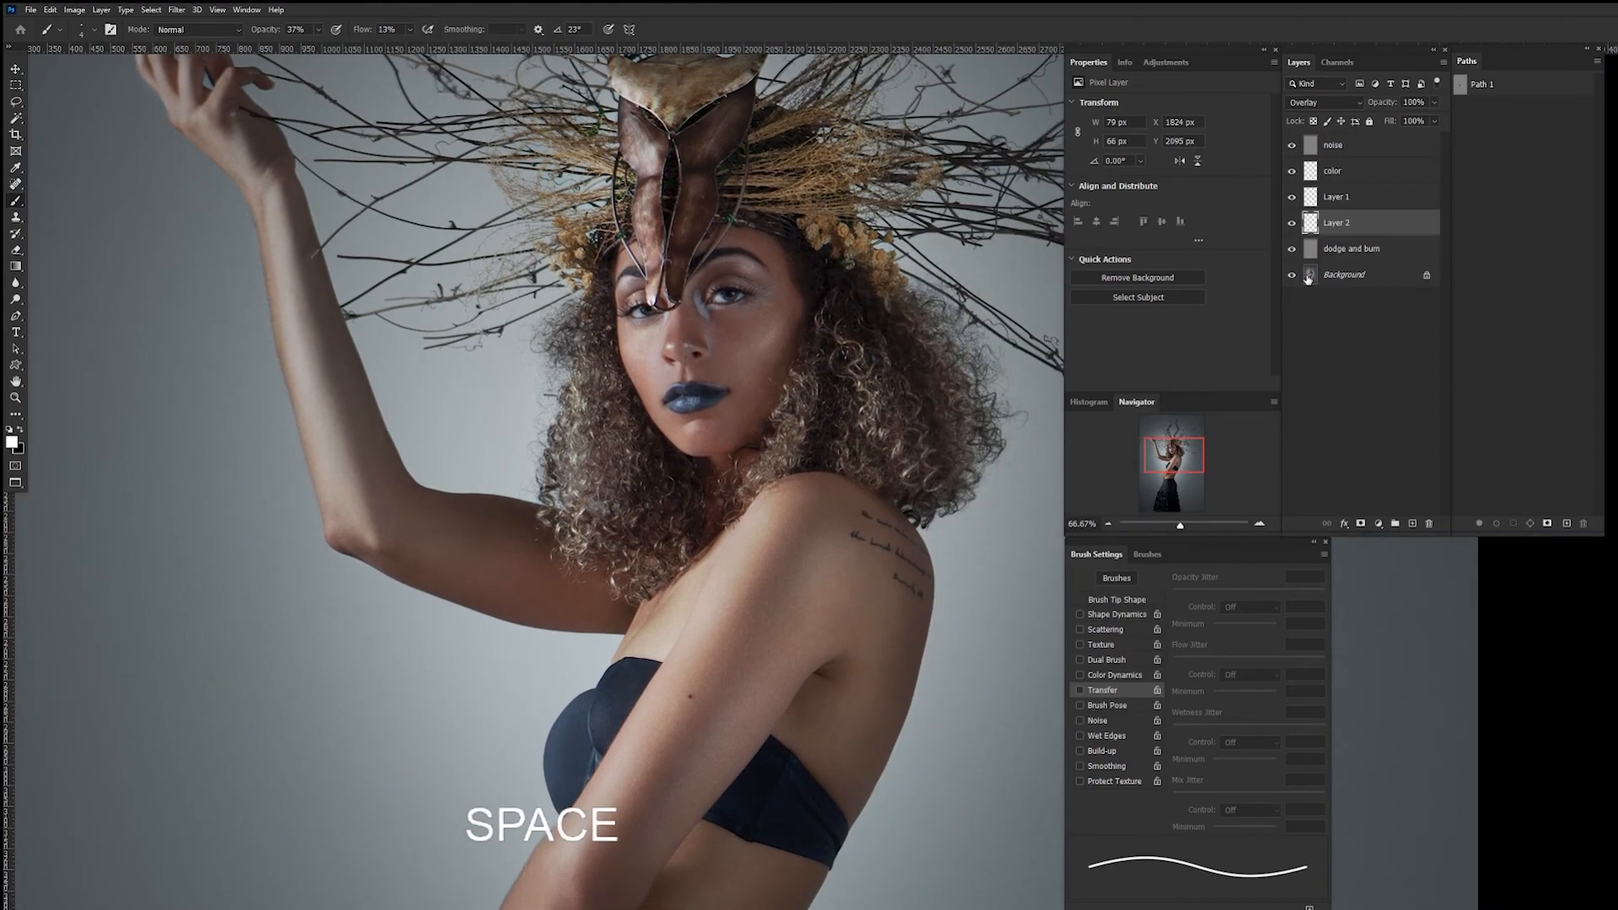
click(1347, 249)
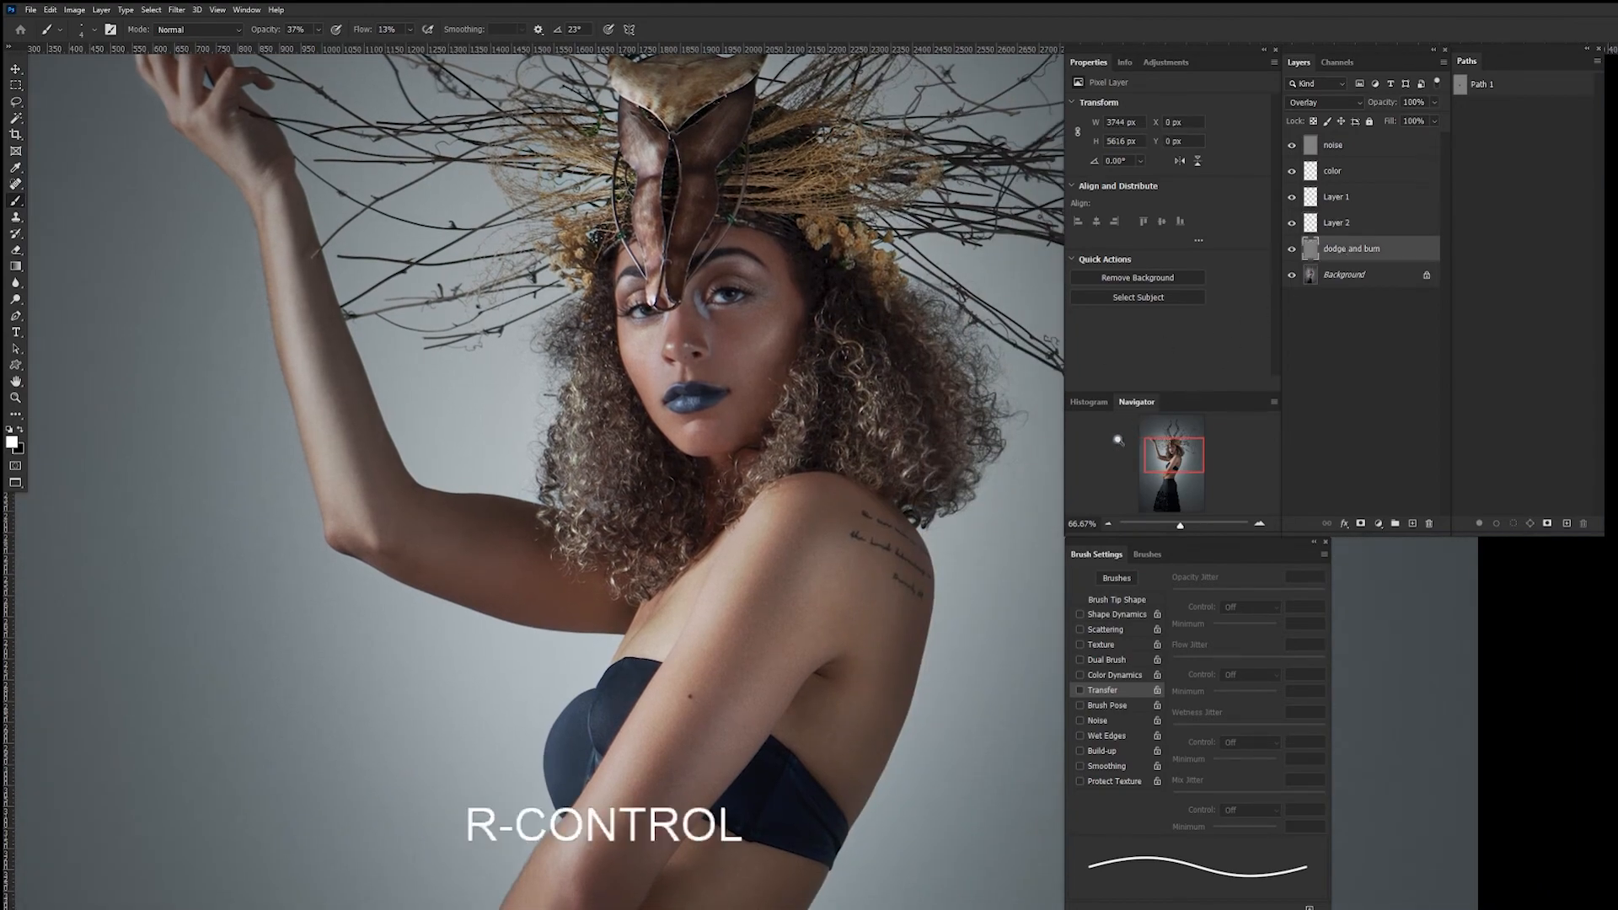
key(ctrl+plus)
key(ctrl+plus)
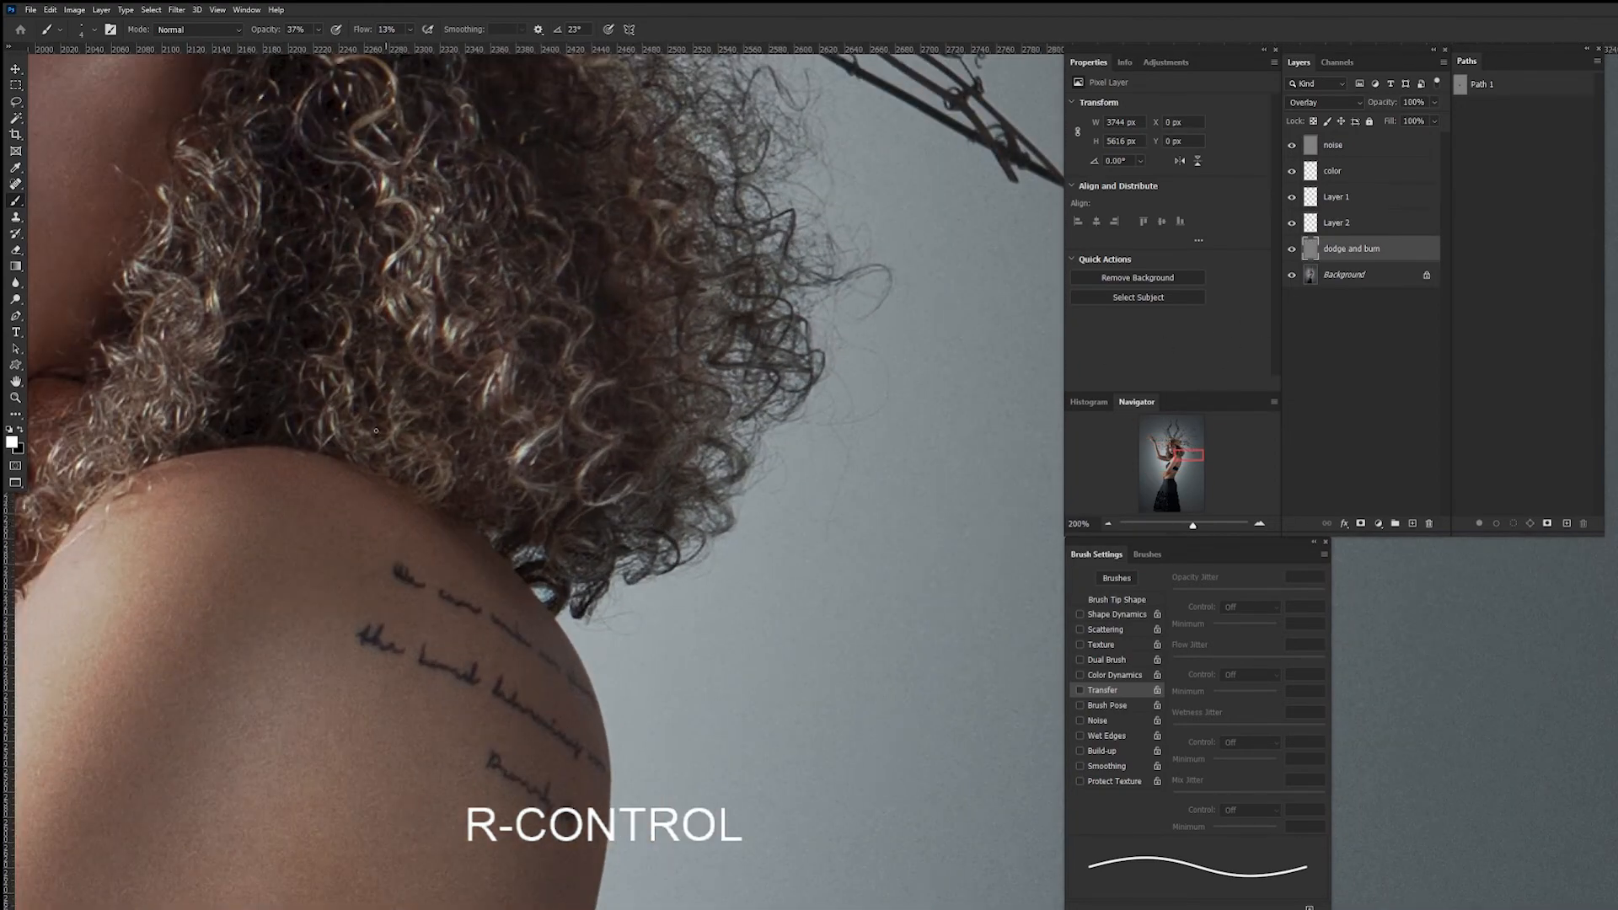
drag(425, 412, 584, 488)
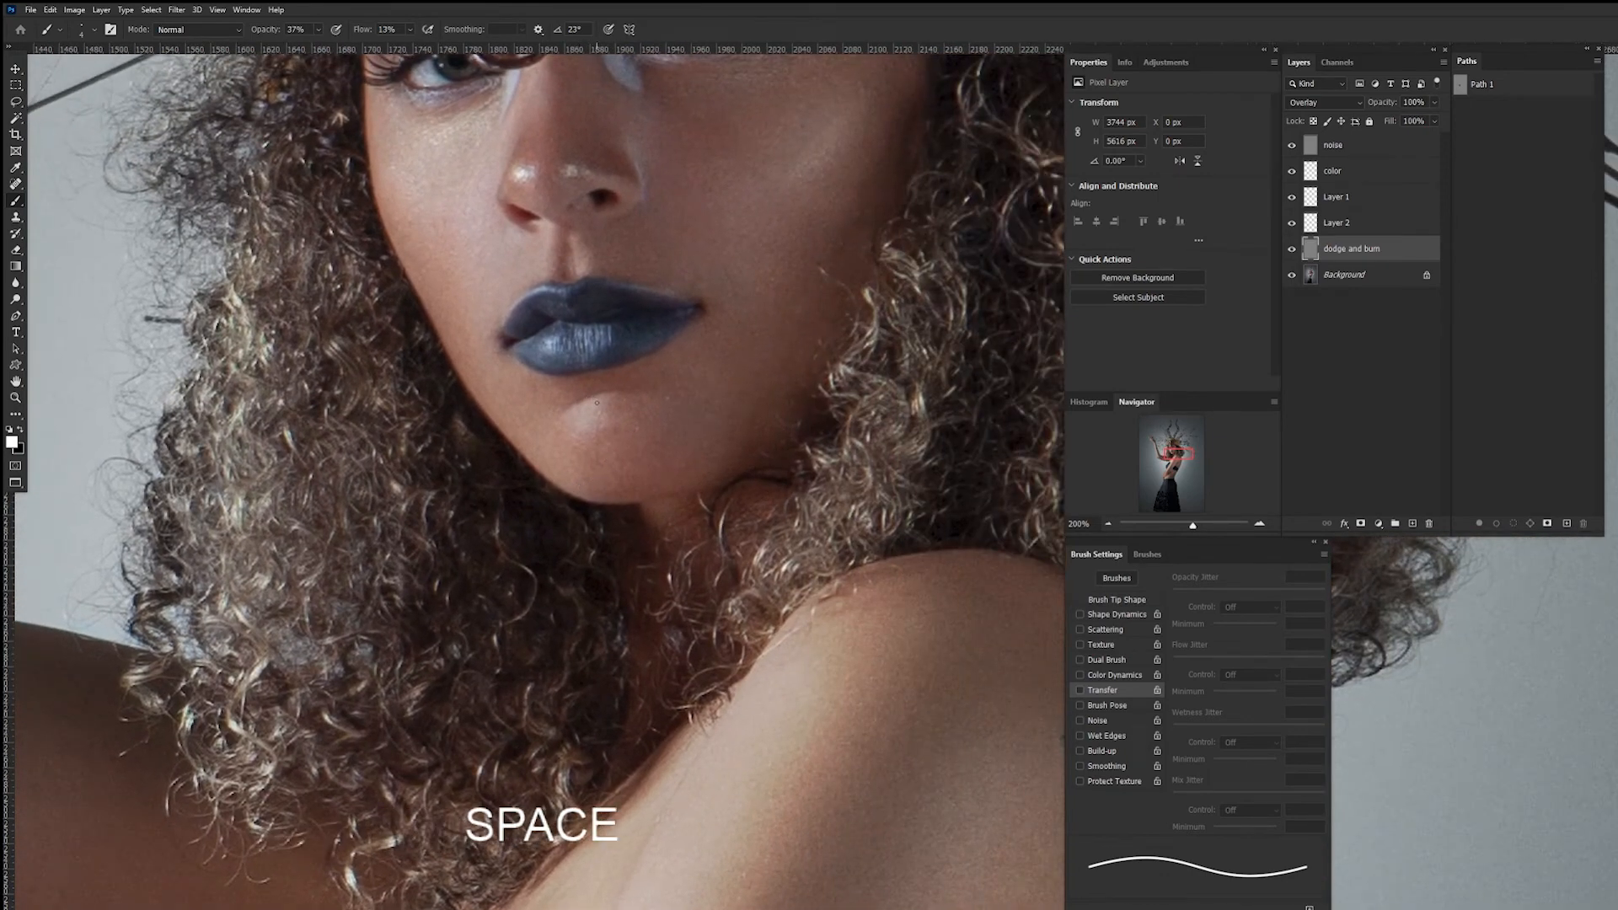
key(b)
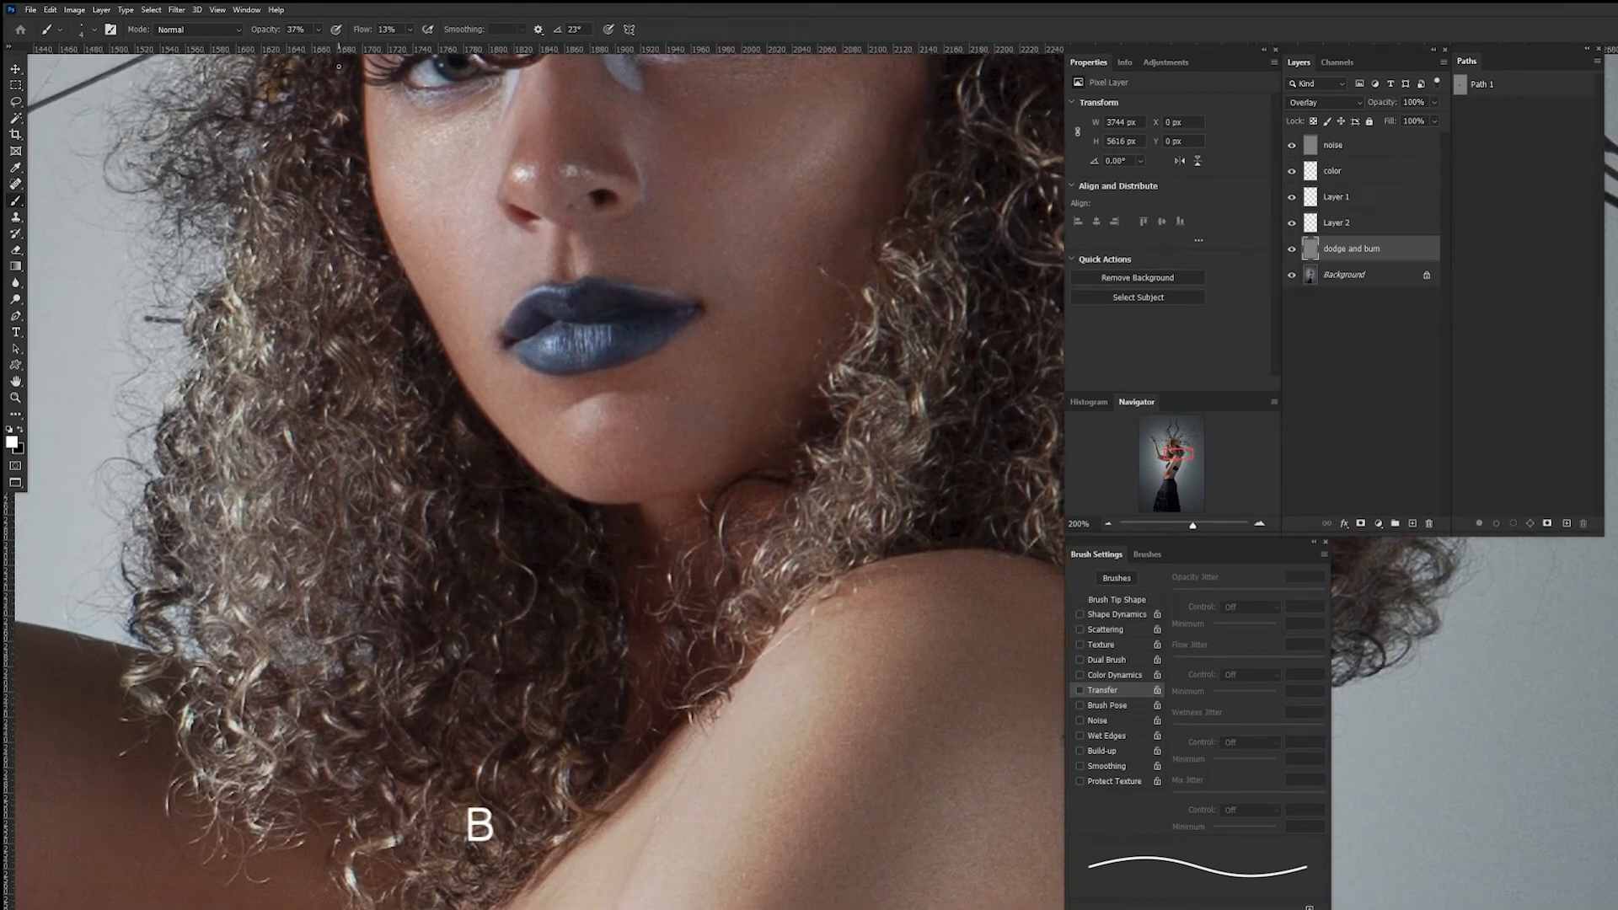
key(1)
Dodge the lips with small white strokes, then burn their darker details in black with a finer brush.
alt+right_click(638, 322)
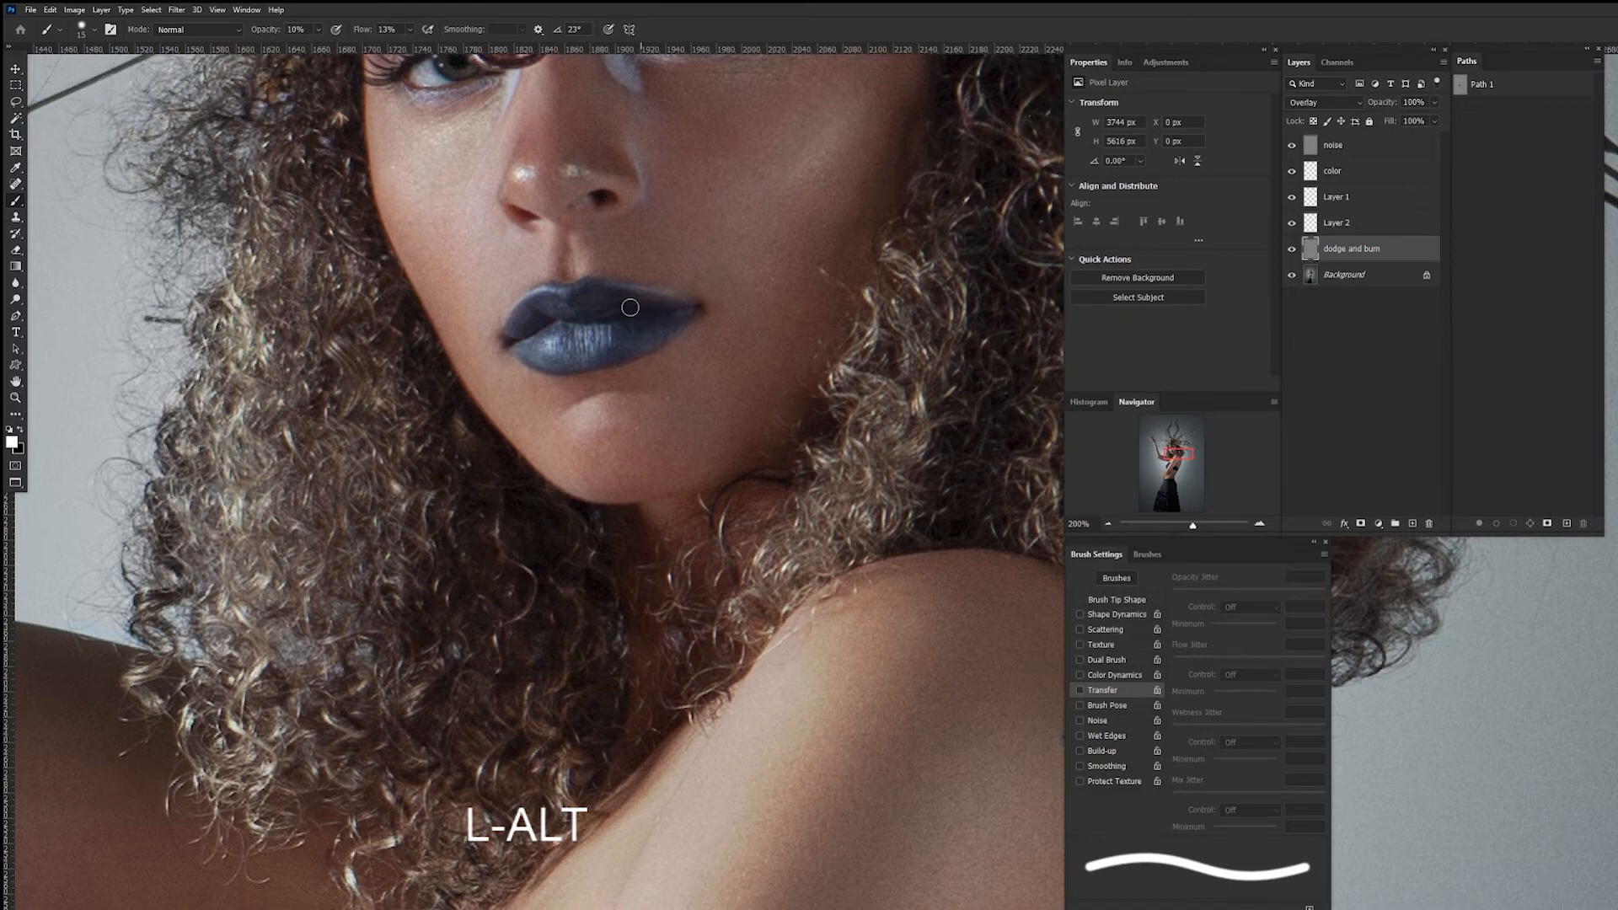
alt+right_click(631, 301)
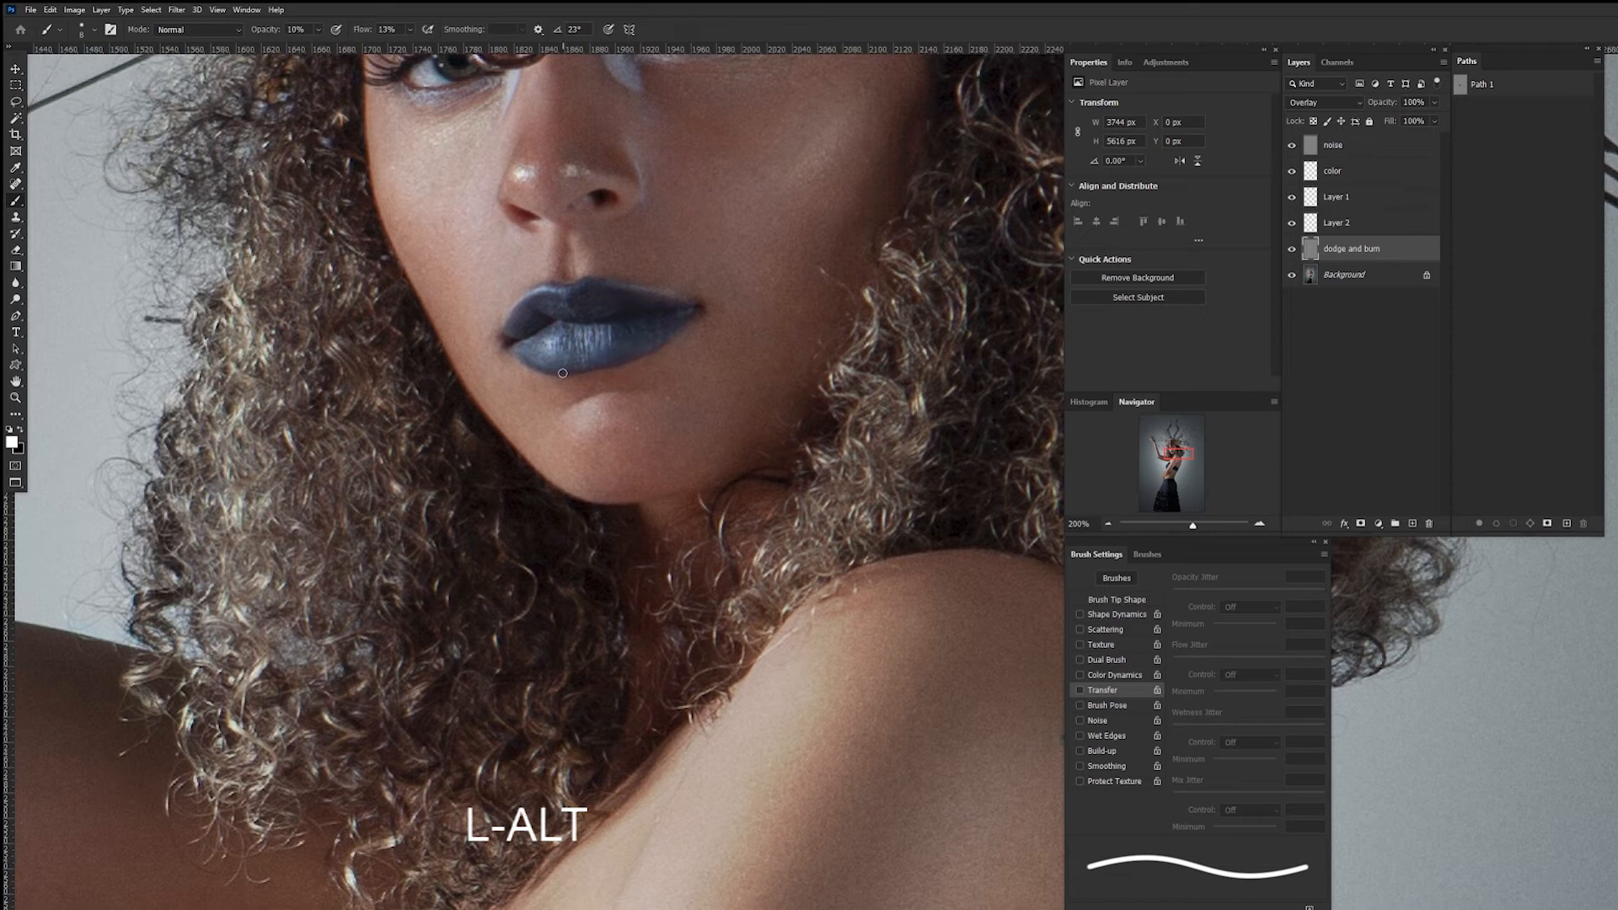
key(x)
alt+click(615, 307)
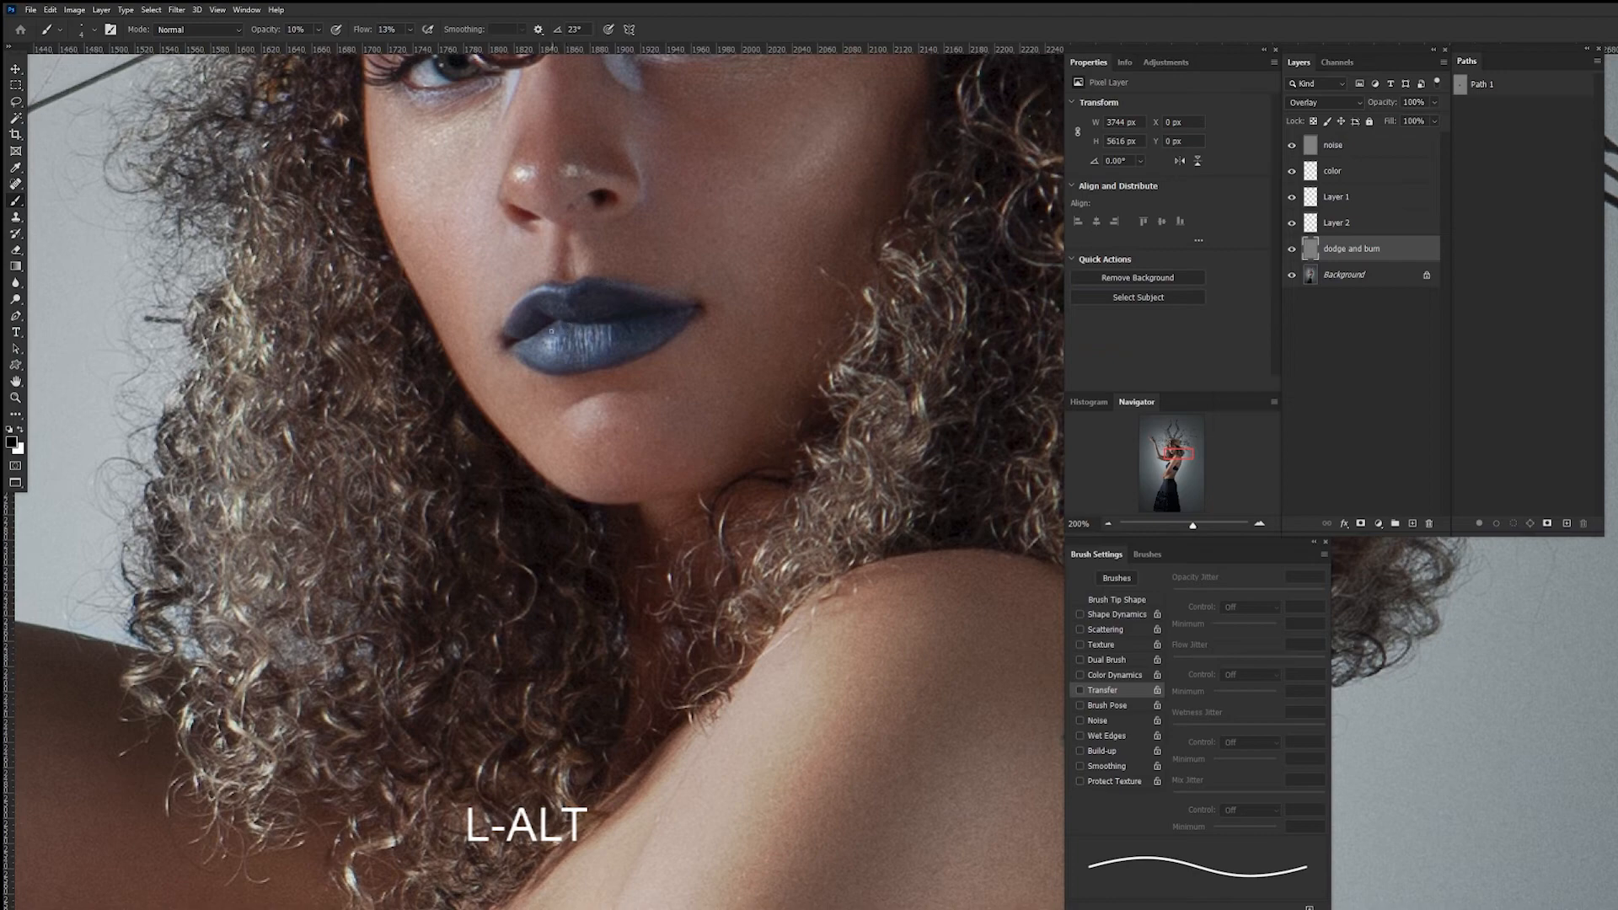
Group the layers from color down to dodge and burn, and name the group "retouch".
key(ctrl+minus)
key(ctrl+minus)
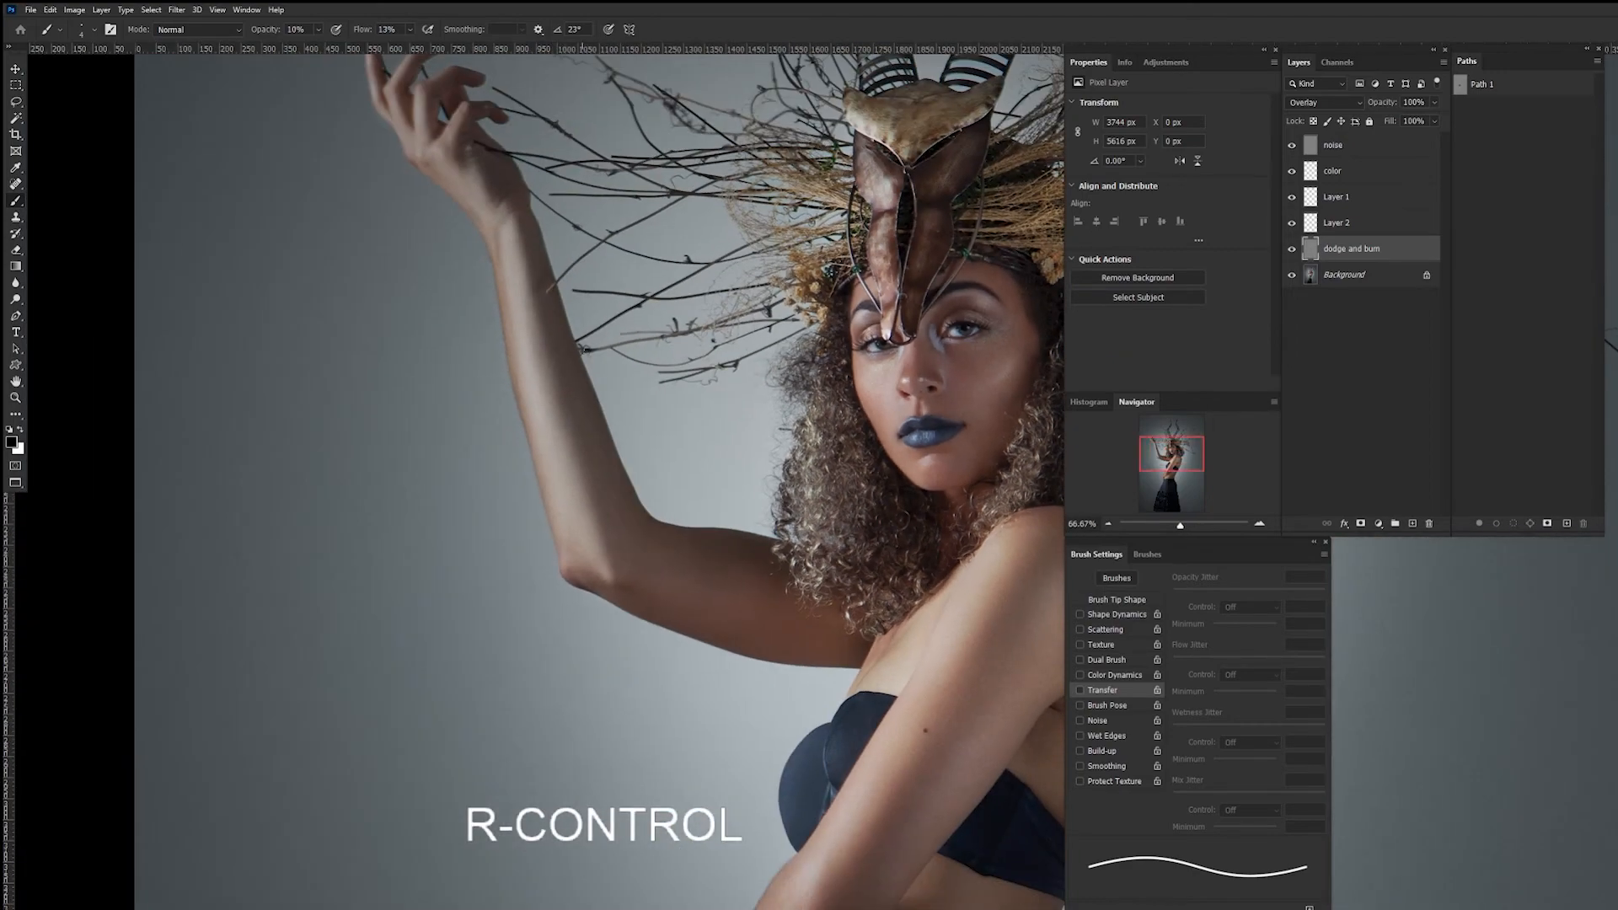
drag(871, 432, 652, 378)
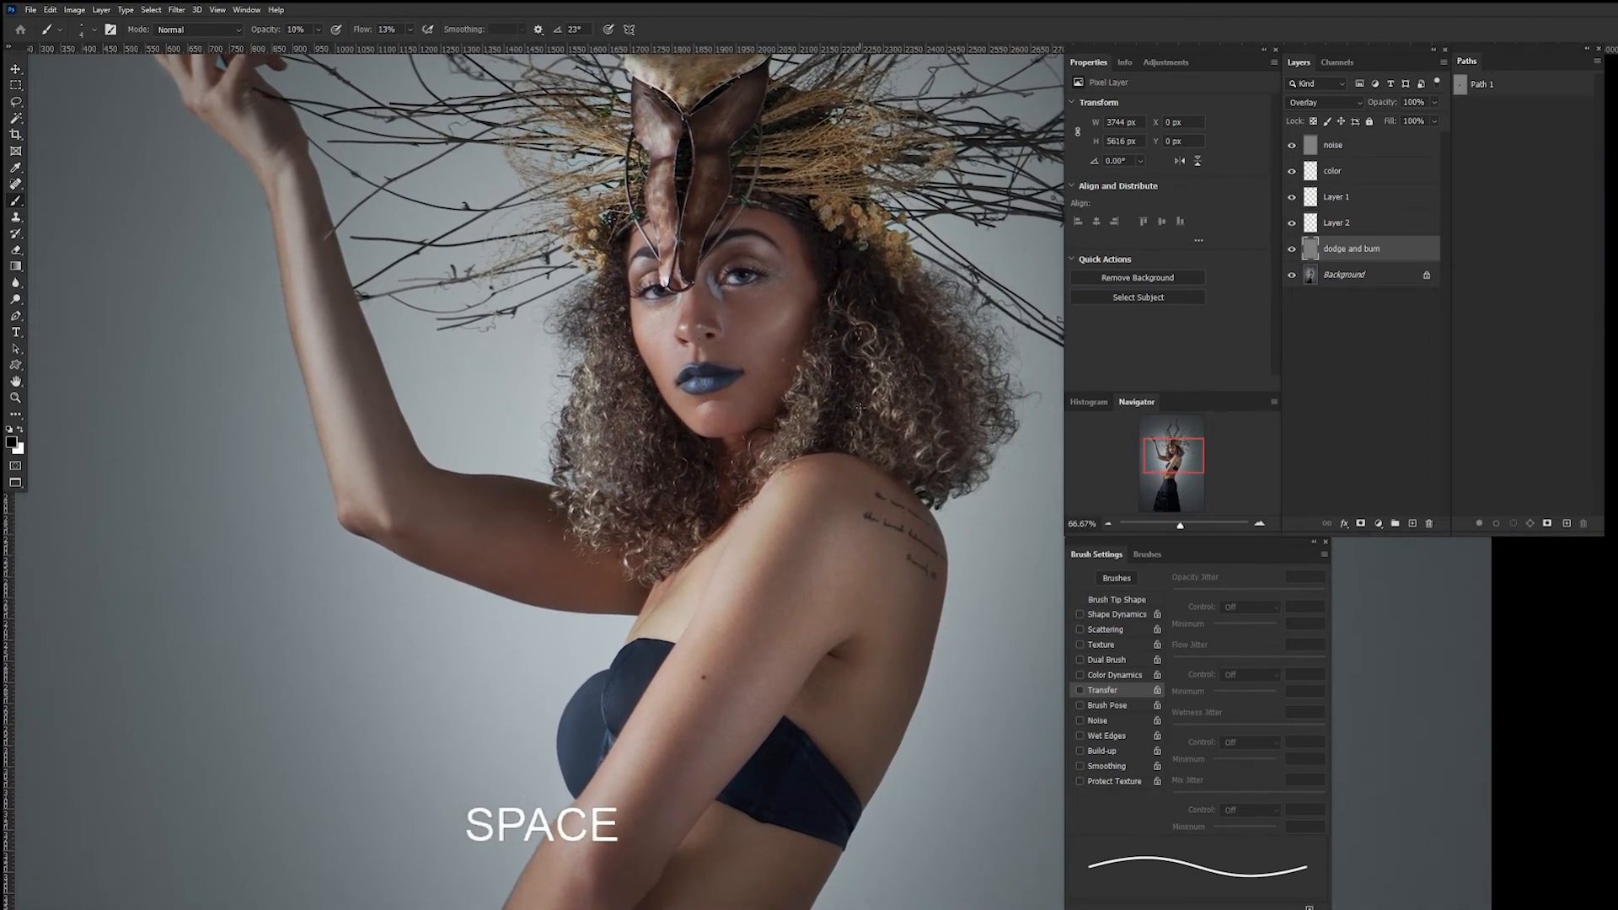
click(1356, 150)
click(1360, 172)
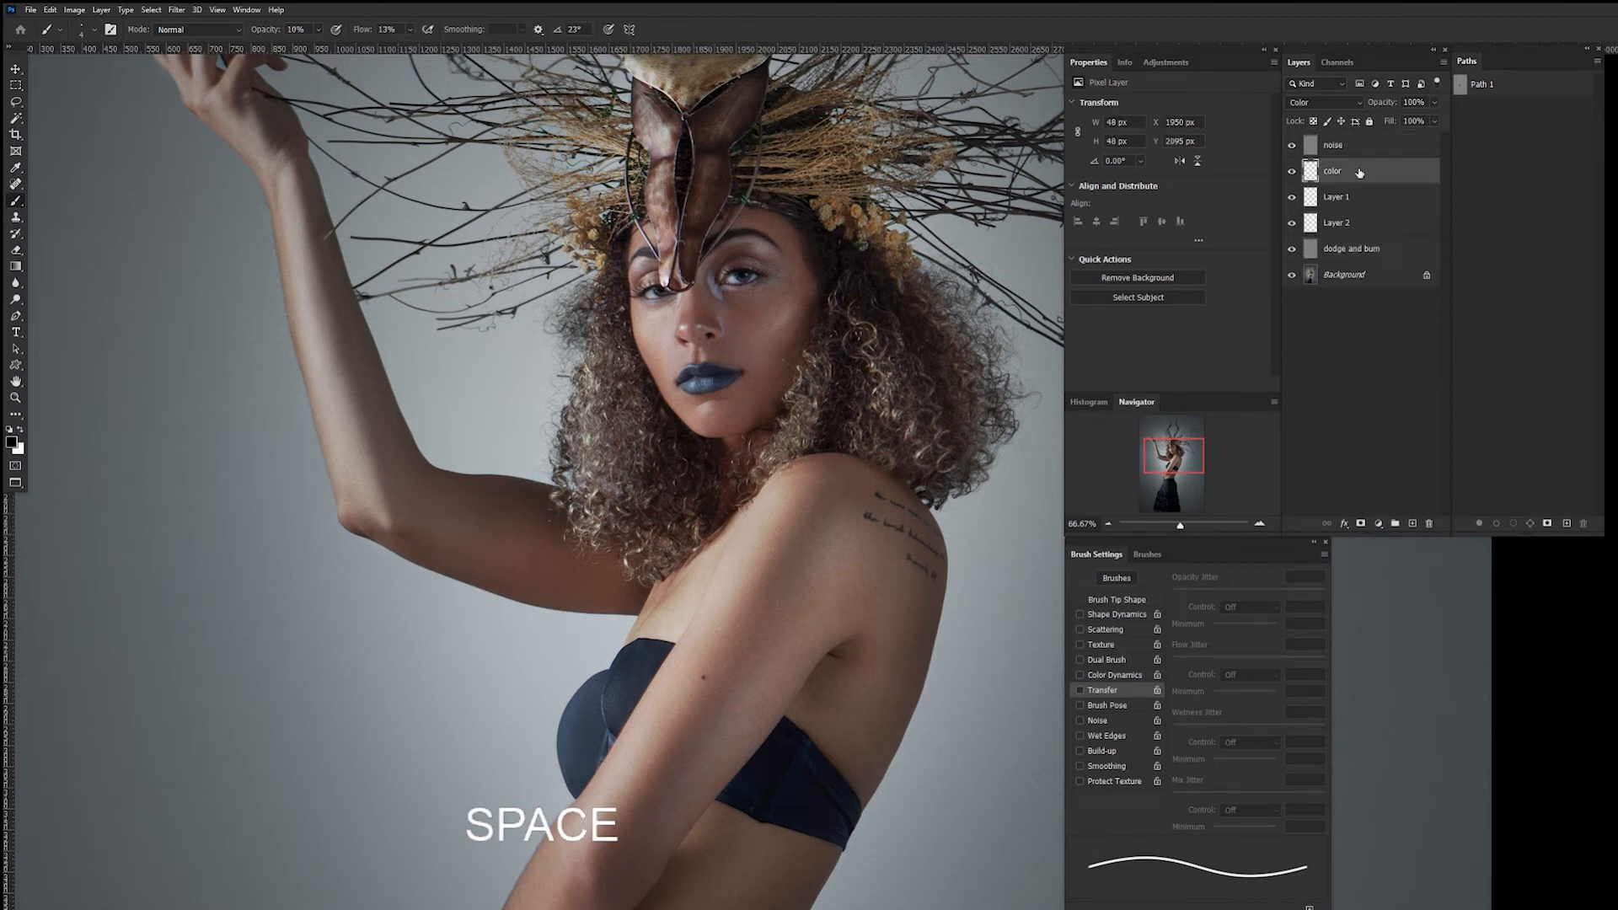
shift+click(1399, 252)
shift+click(1396, 523)
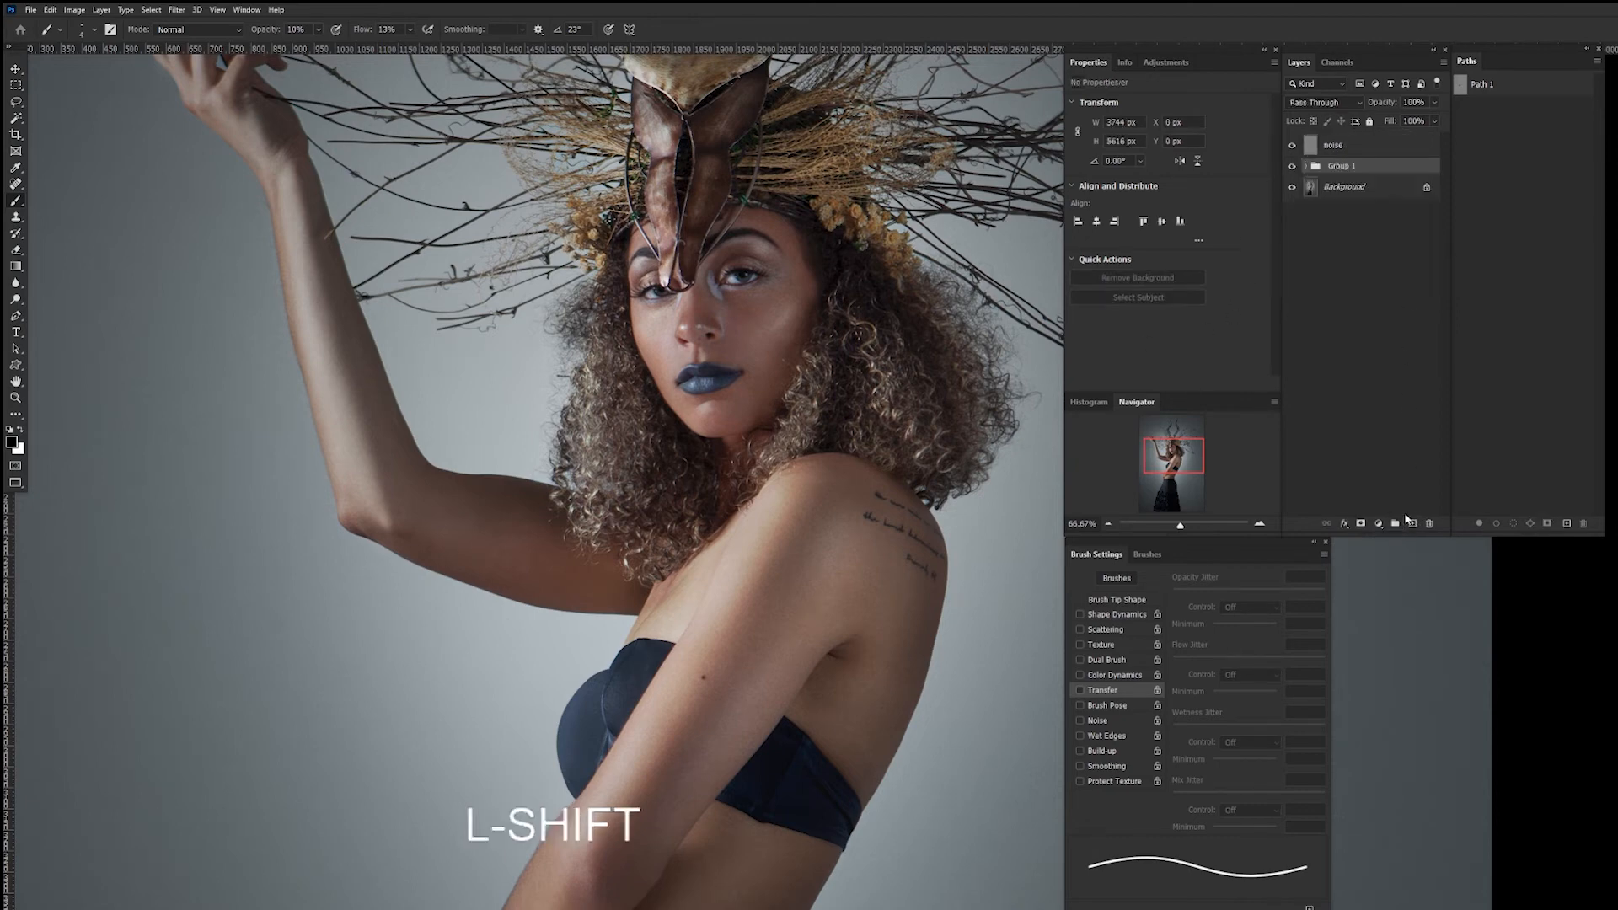
double_click(1340, 166)
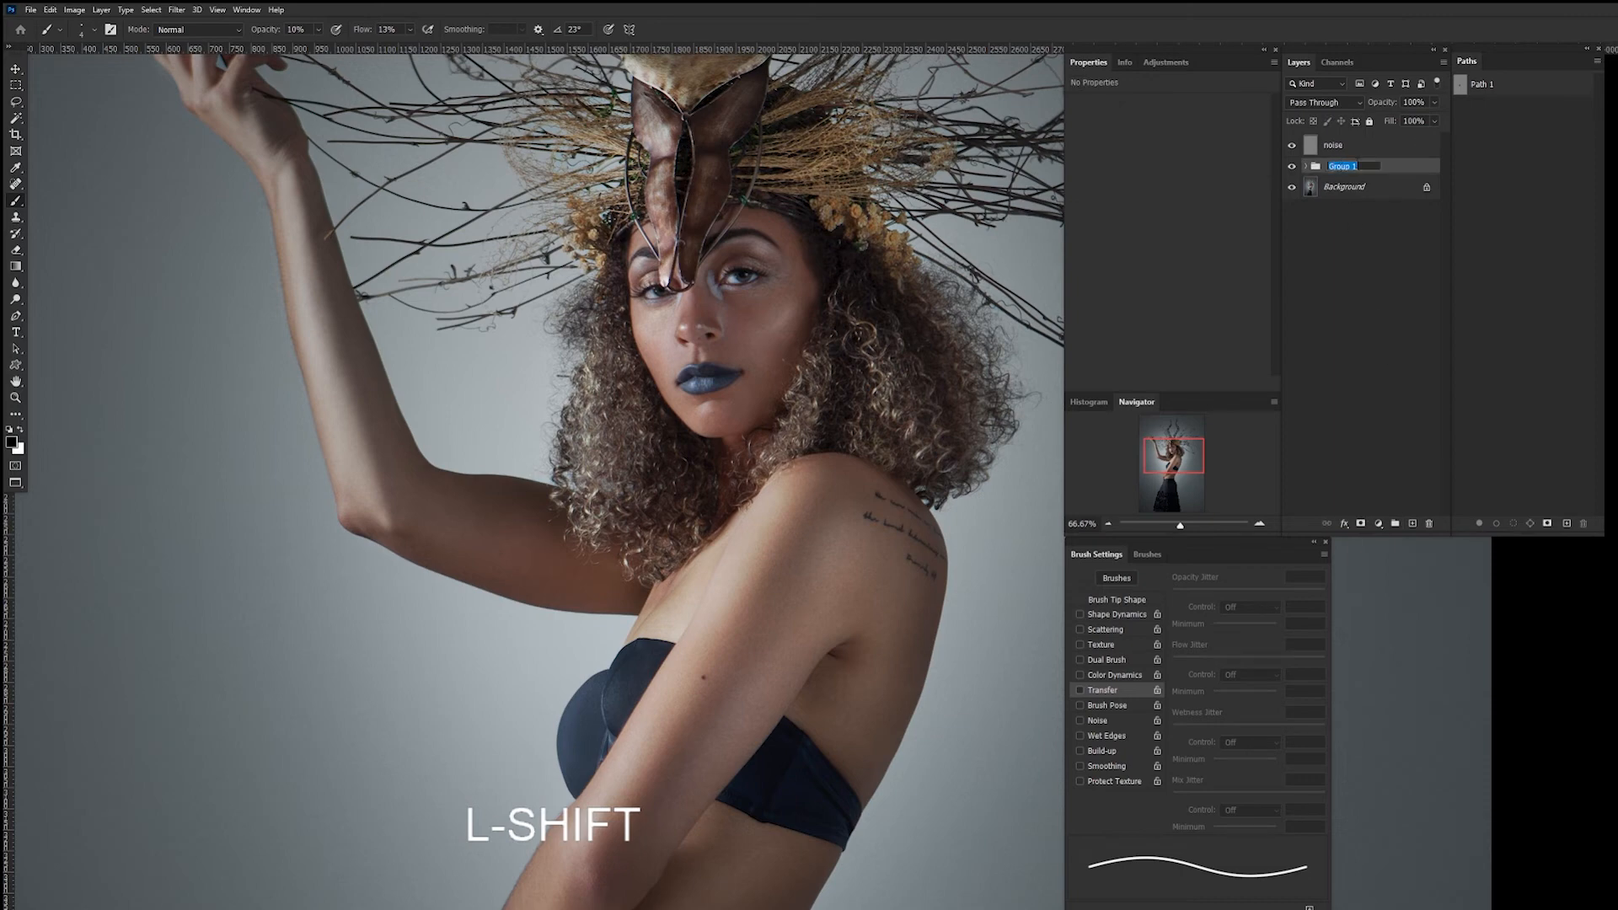
text(retouch)
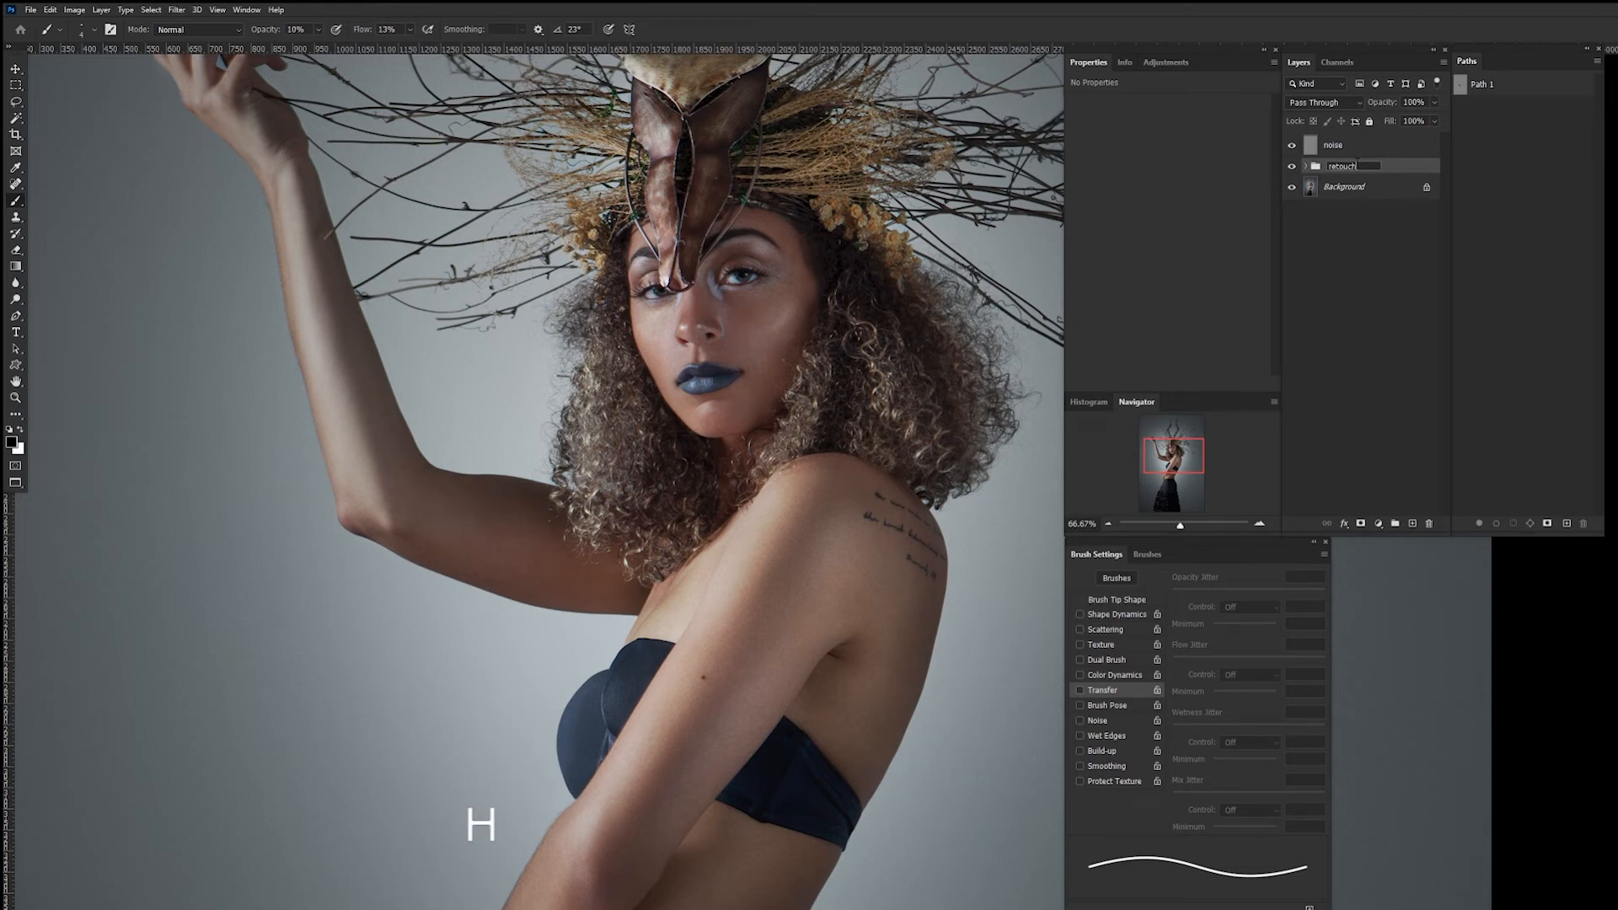
Commit the group name "retouch" and compare the portrait with that group hidden and shown.
key(Return)
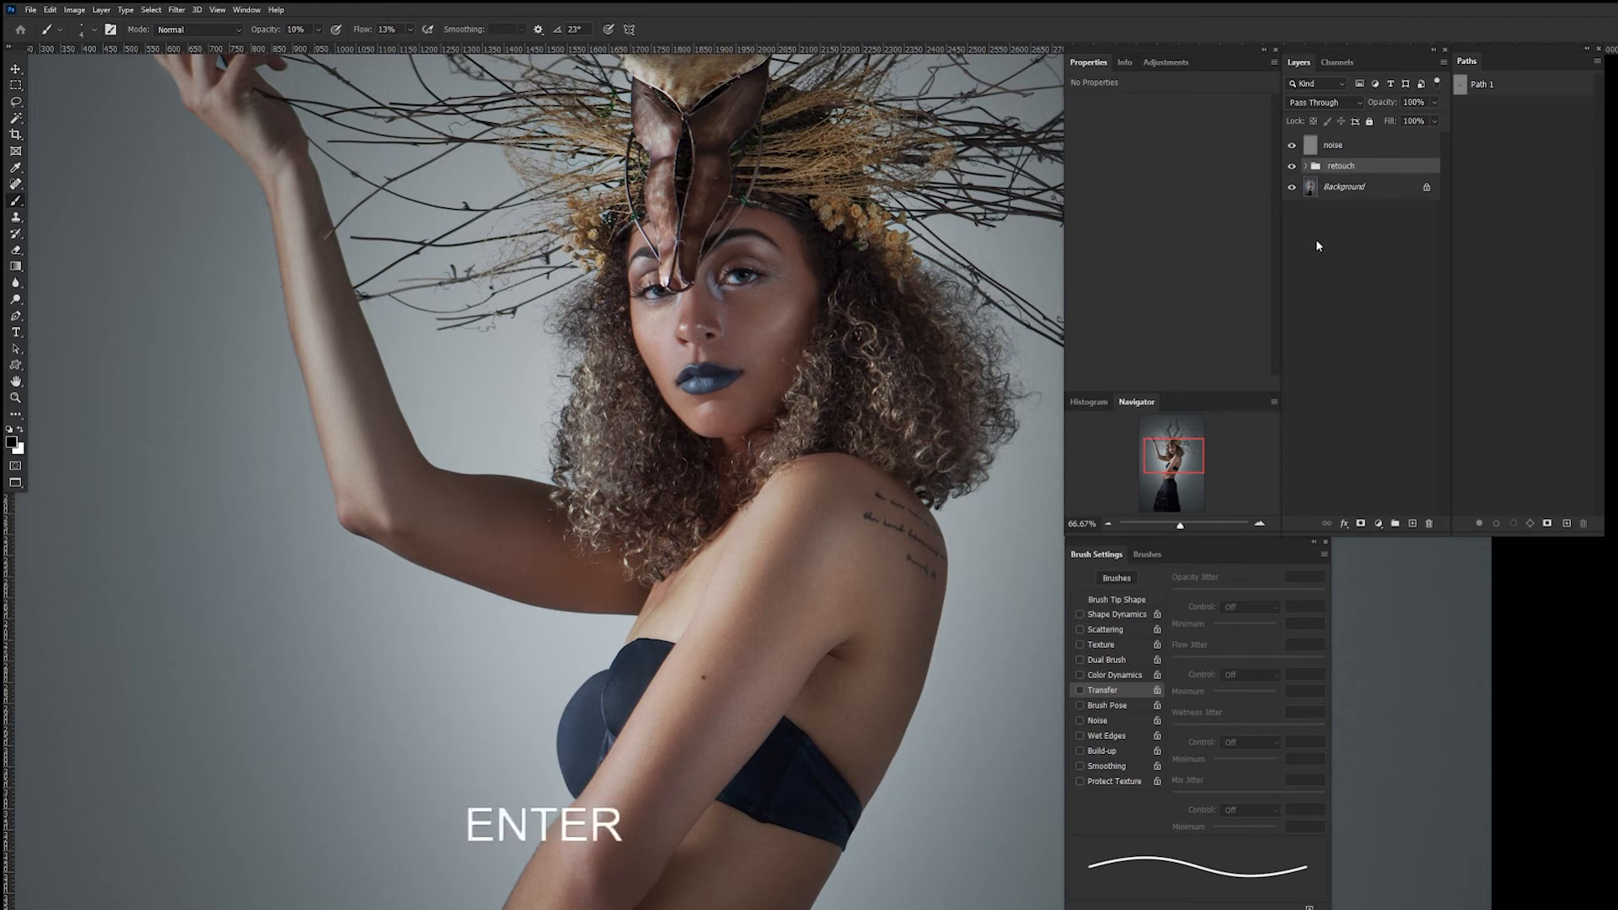
click(1293, 167)
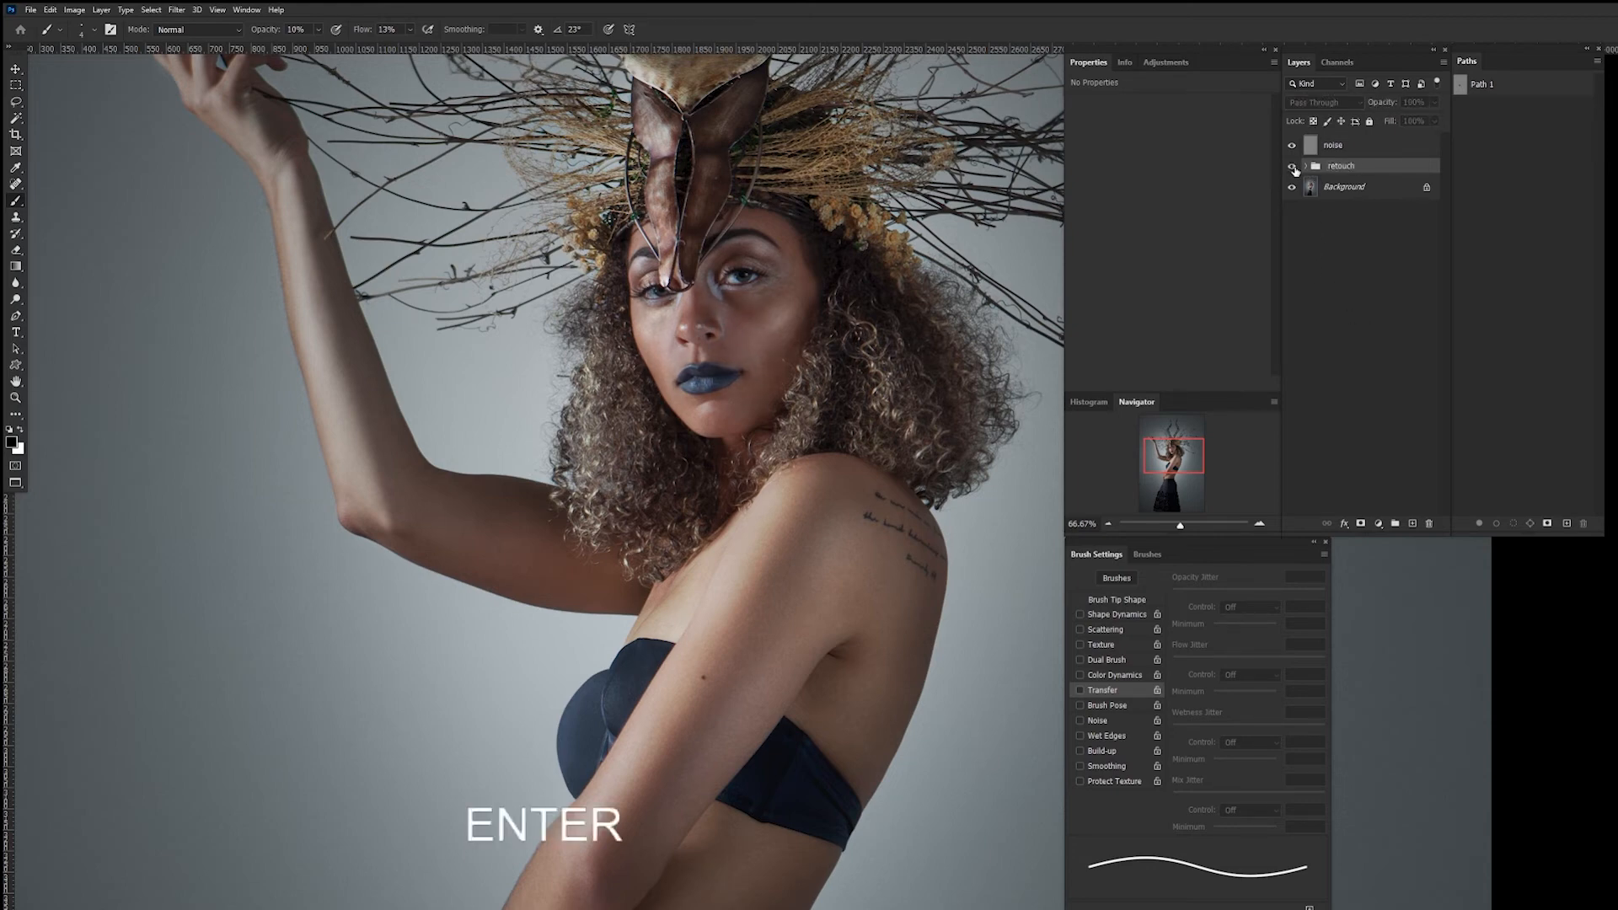
click(1294, 168)
click(1294, 169)
click(1294, 168)
Expand the retouch group, check what Layer 2 contributes by toggling its visibility, and rename it "overlay".
click(1305, 166)
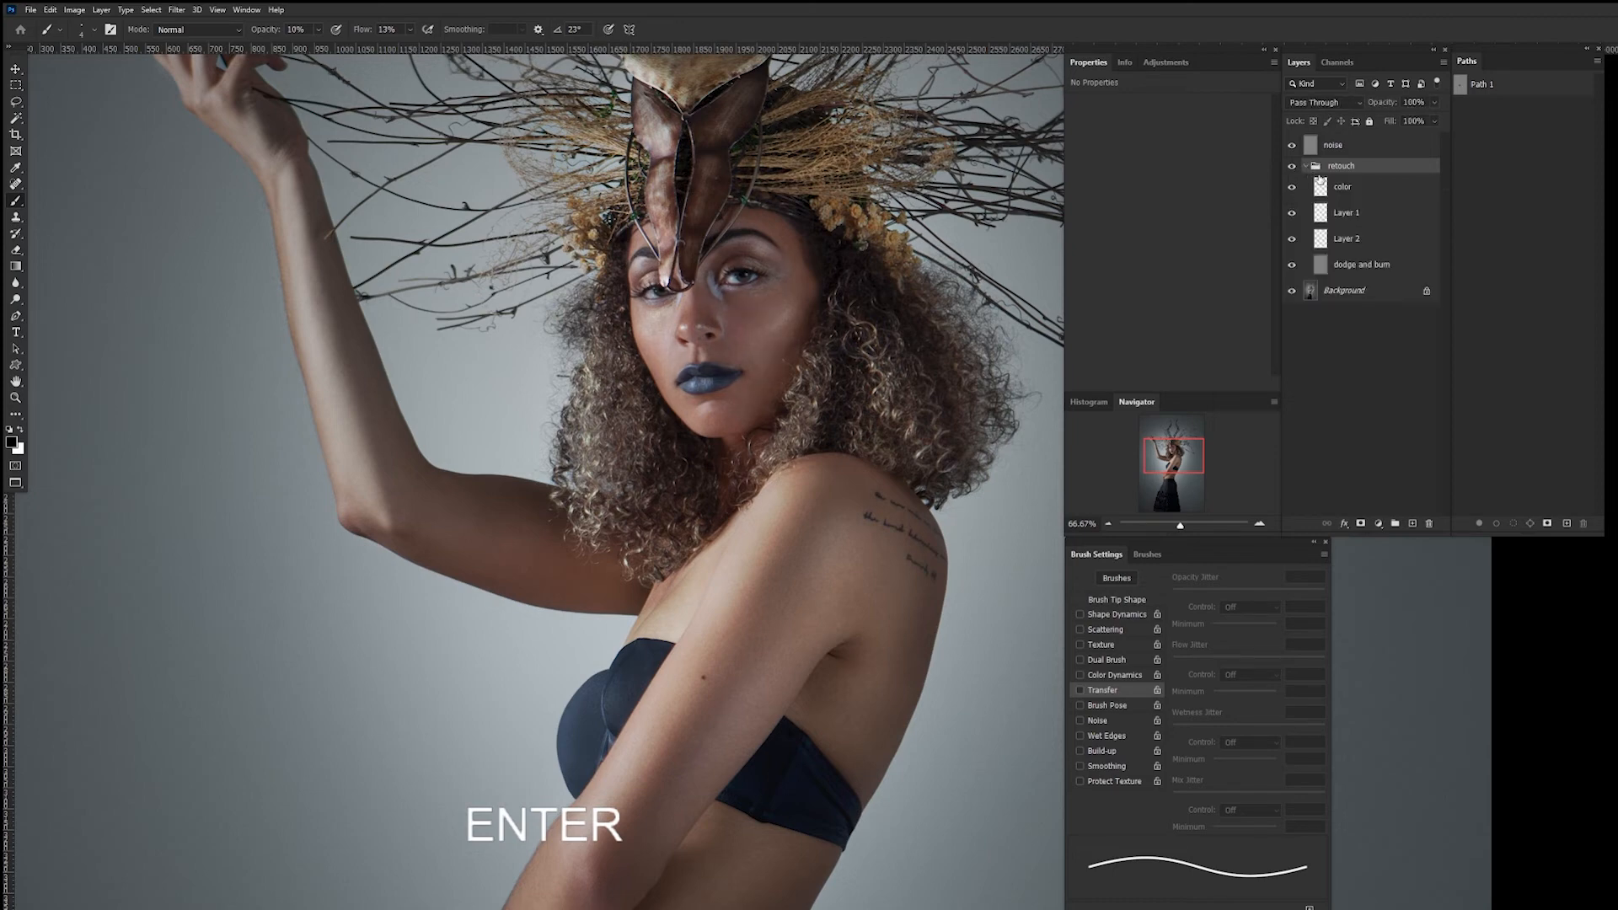
click(1369, 214)
click(1341, 237)
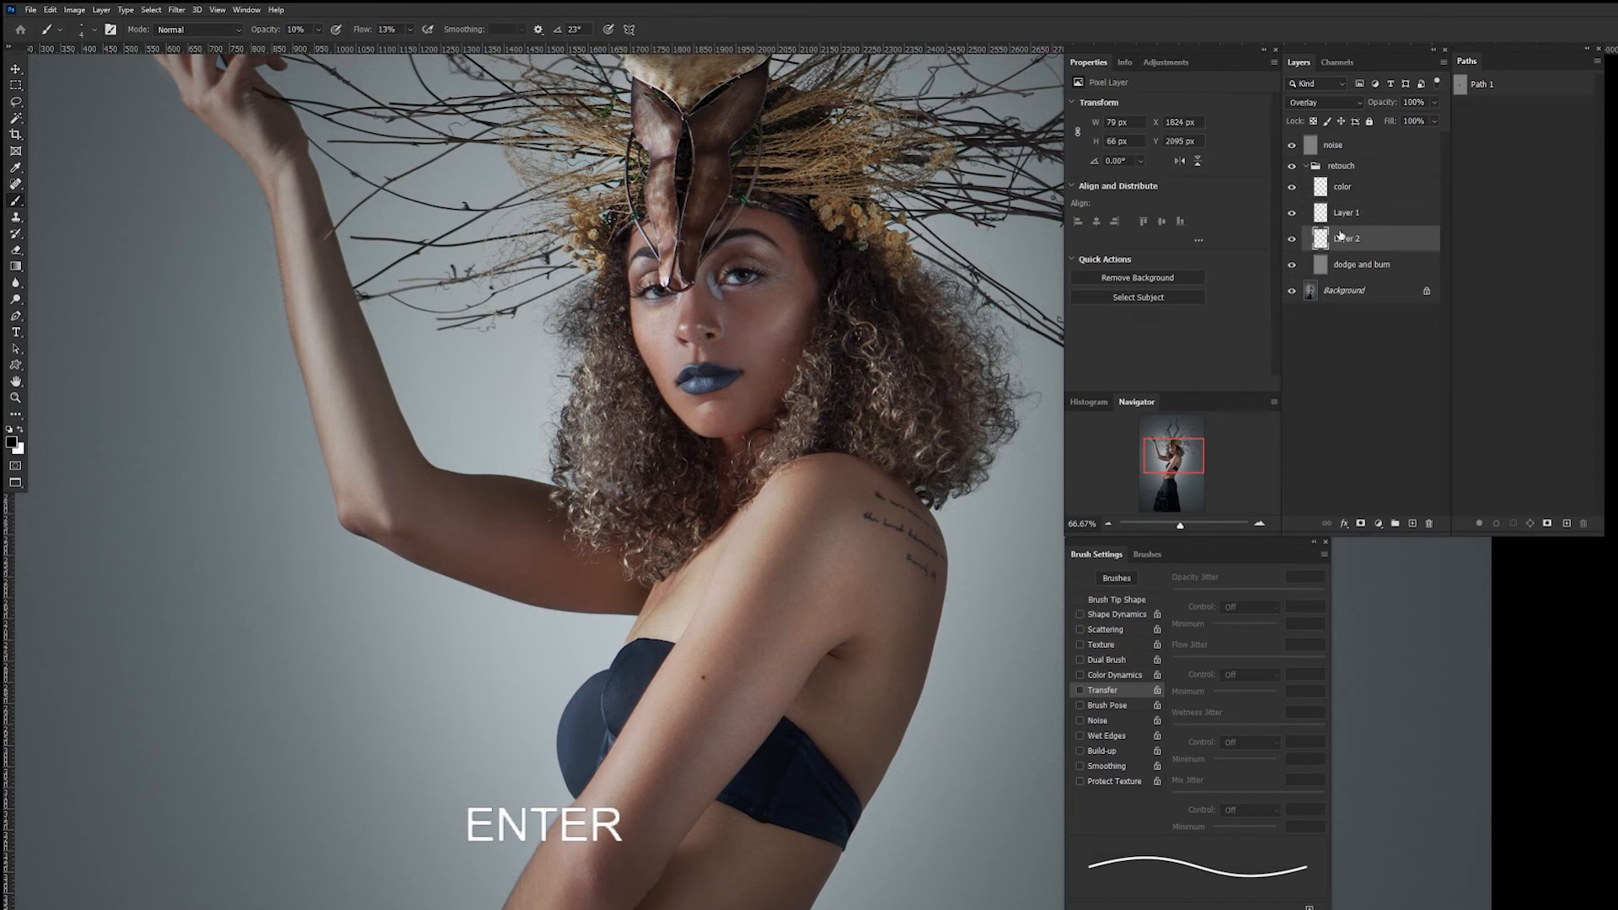
click(1294, 239)
click(1293, 239)
double_click(1347, 240)
text(overlay)
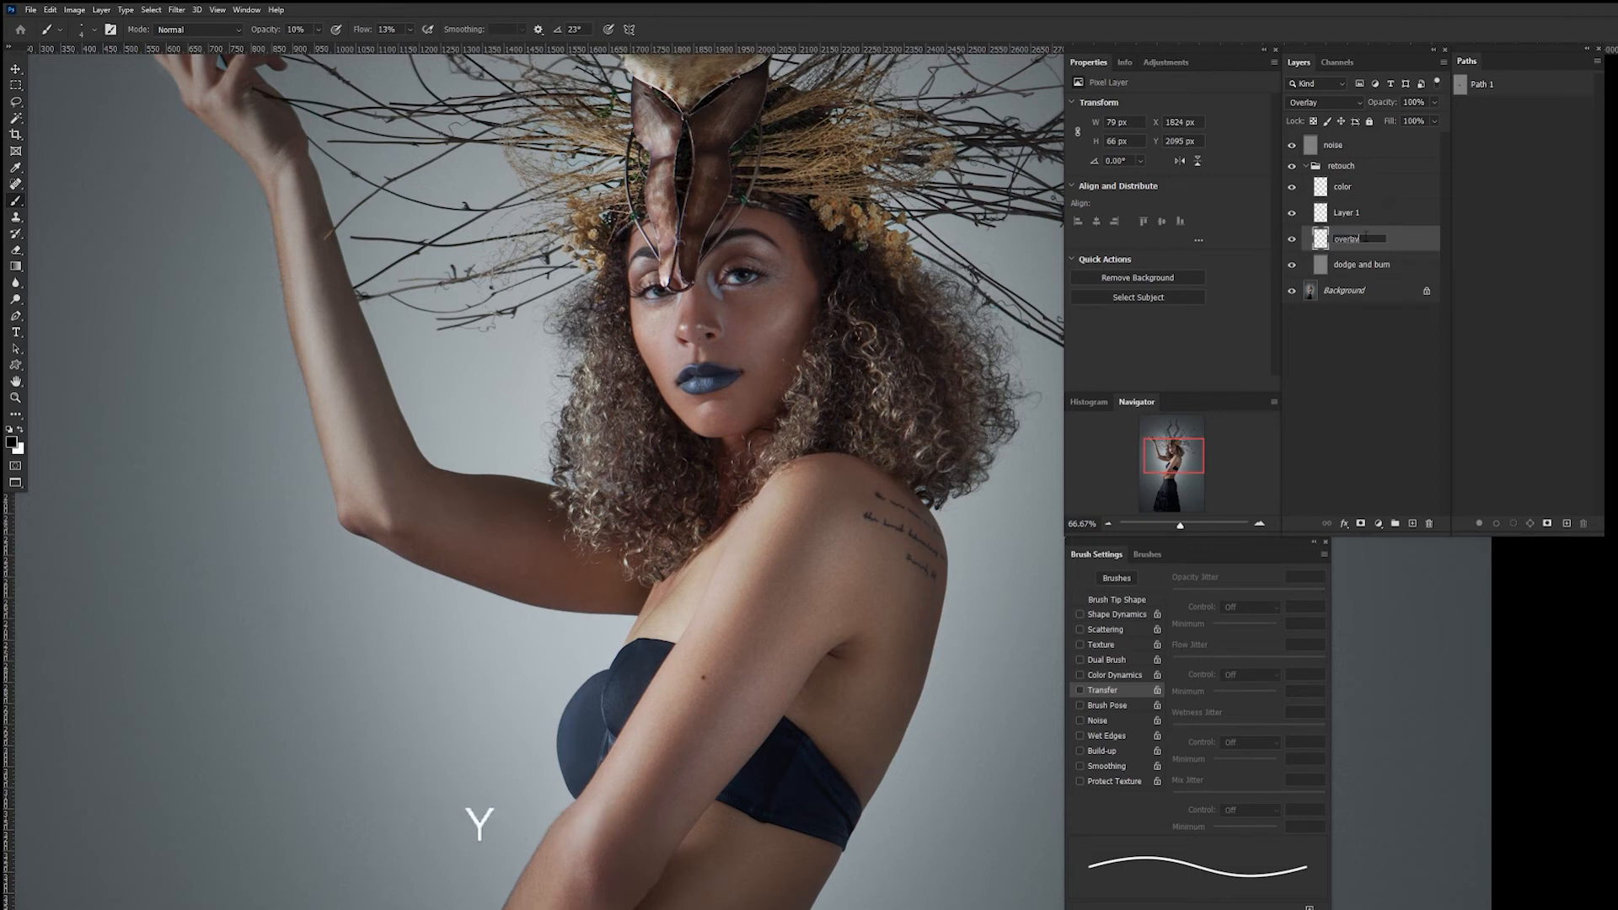
key(Return)
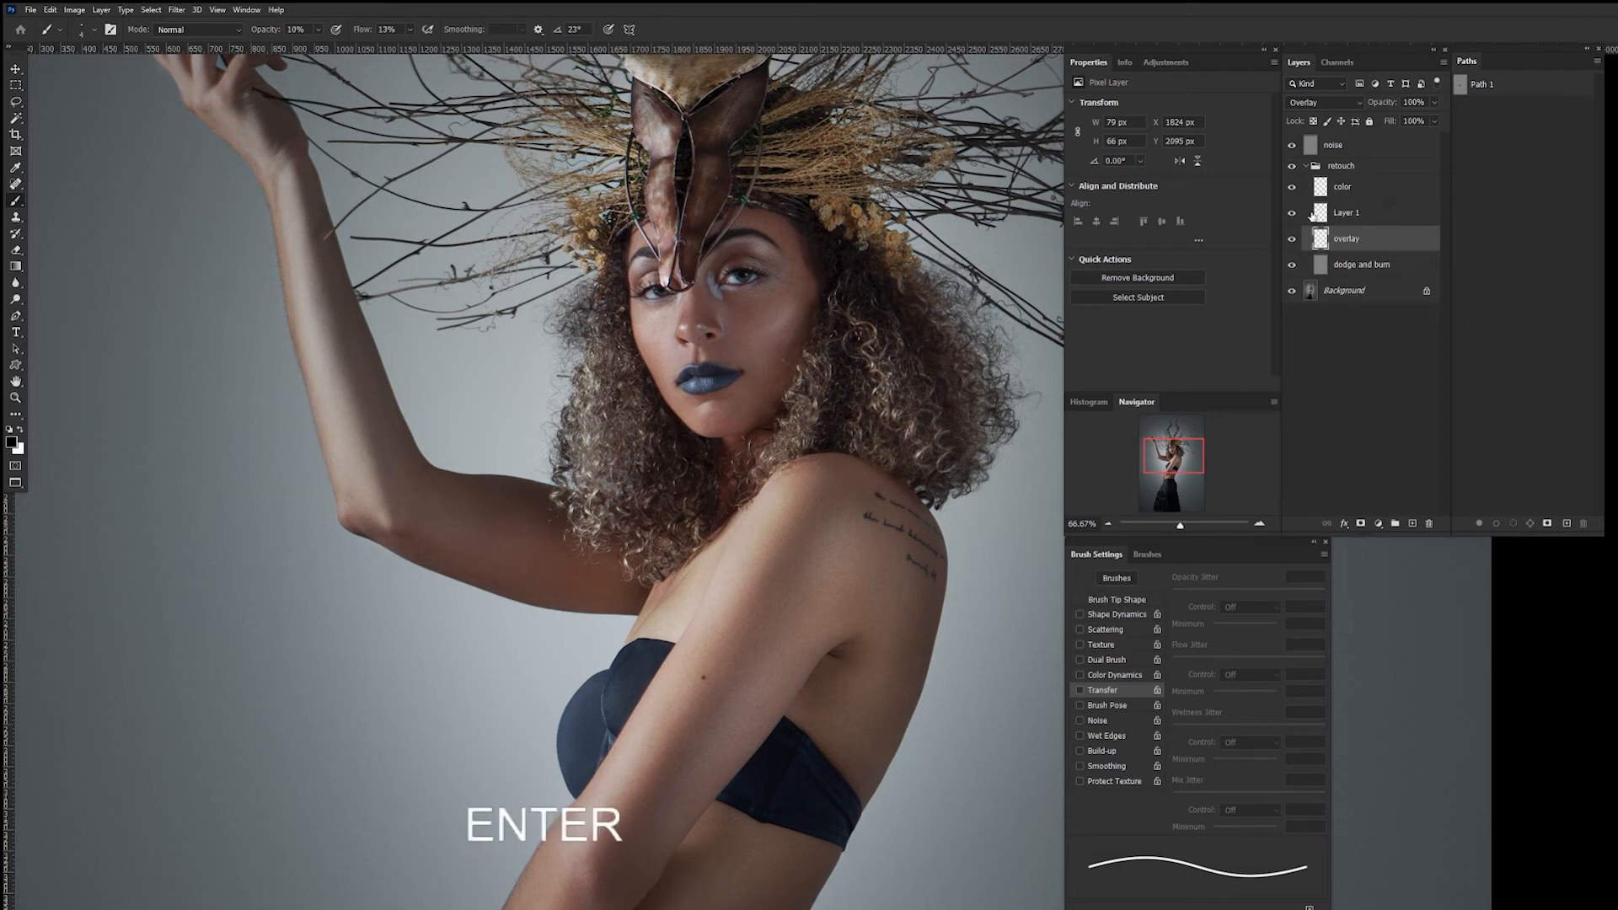
Check what Layer 1 contributes by toggling its visibility, and rename it "paint".
click(1291, 213)
click(1291, 214)
double_click(1346, 212)
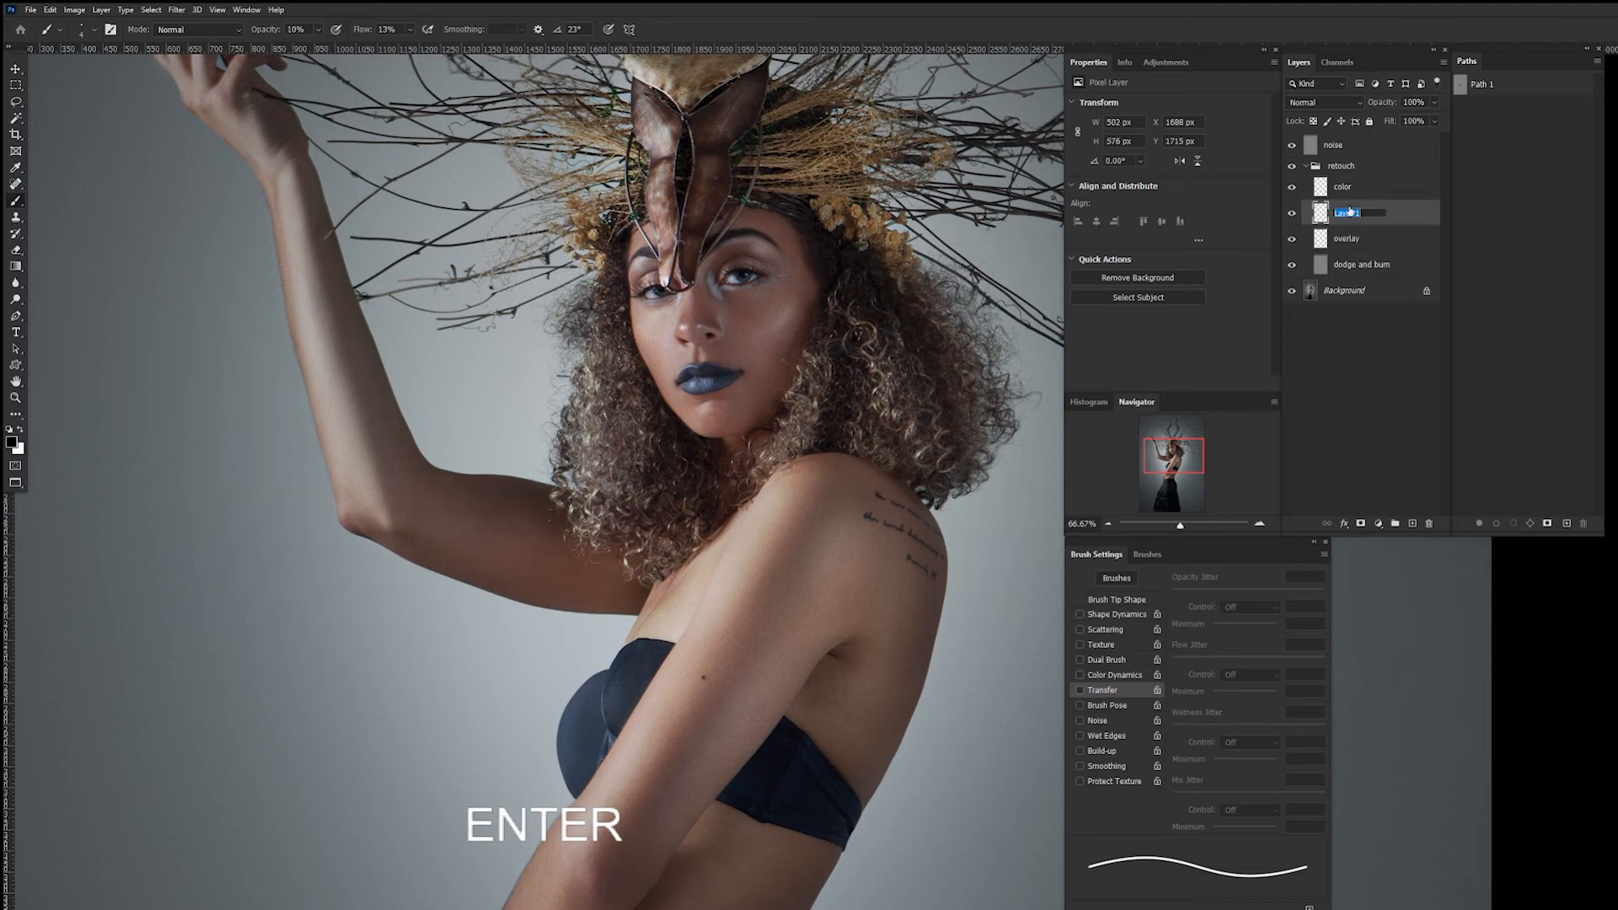
text(paint)
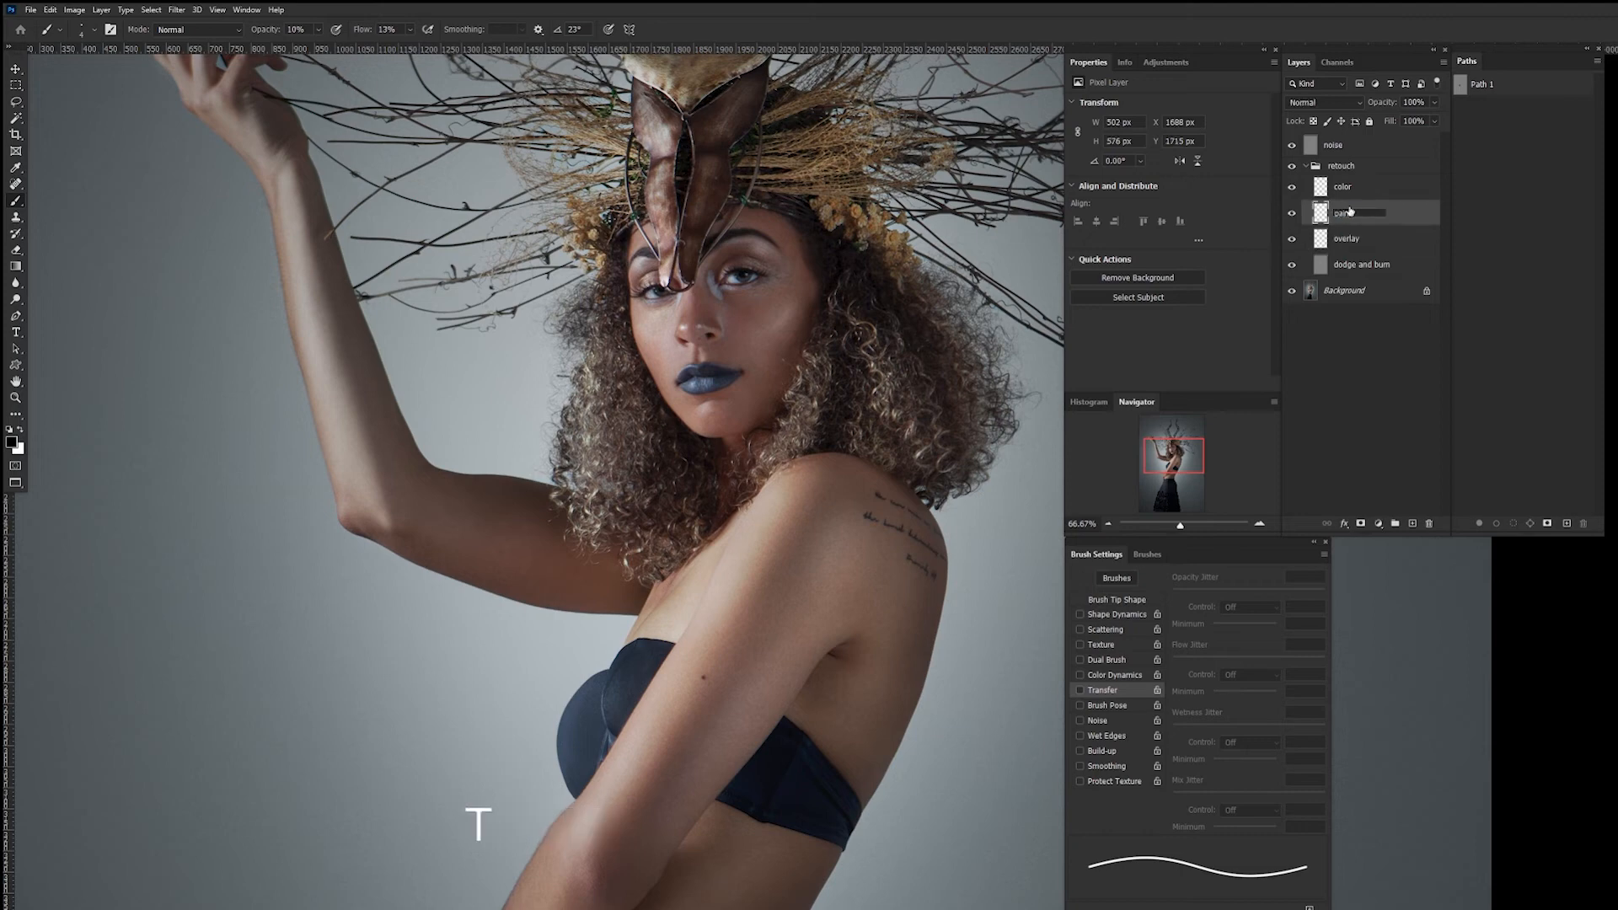
key(Return)
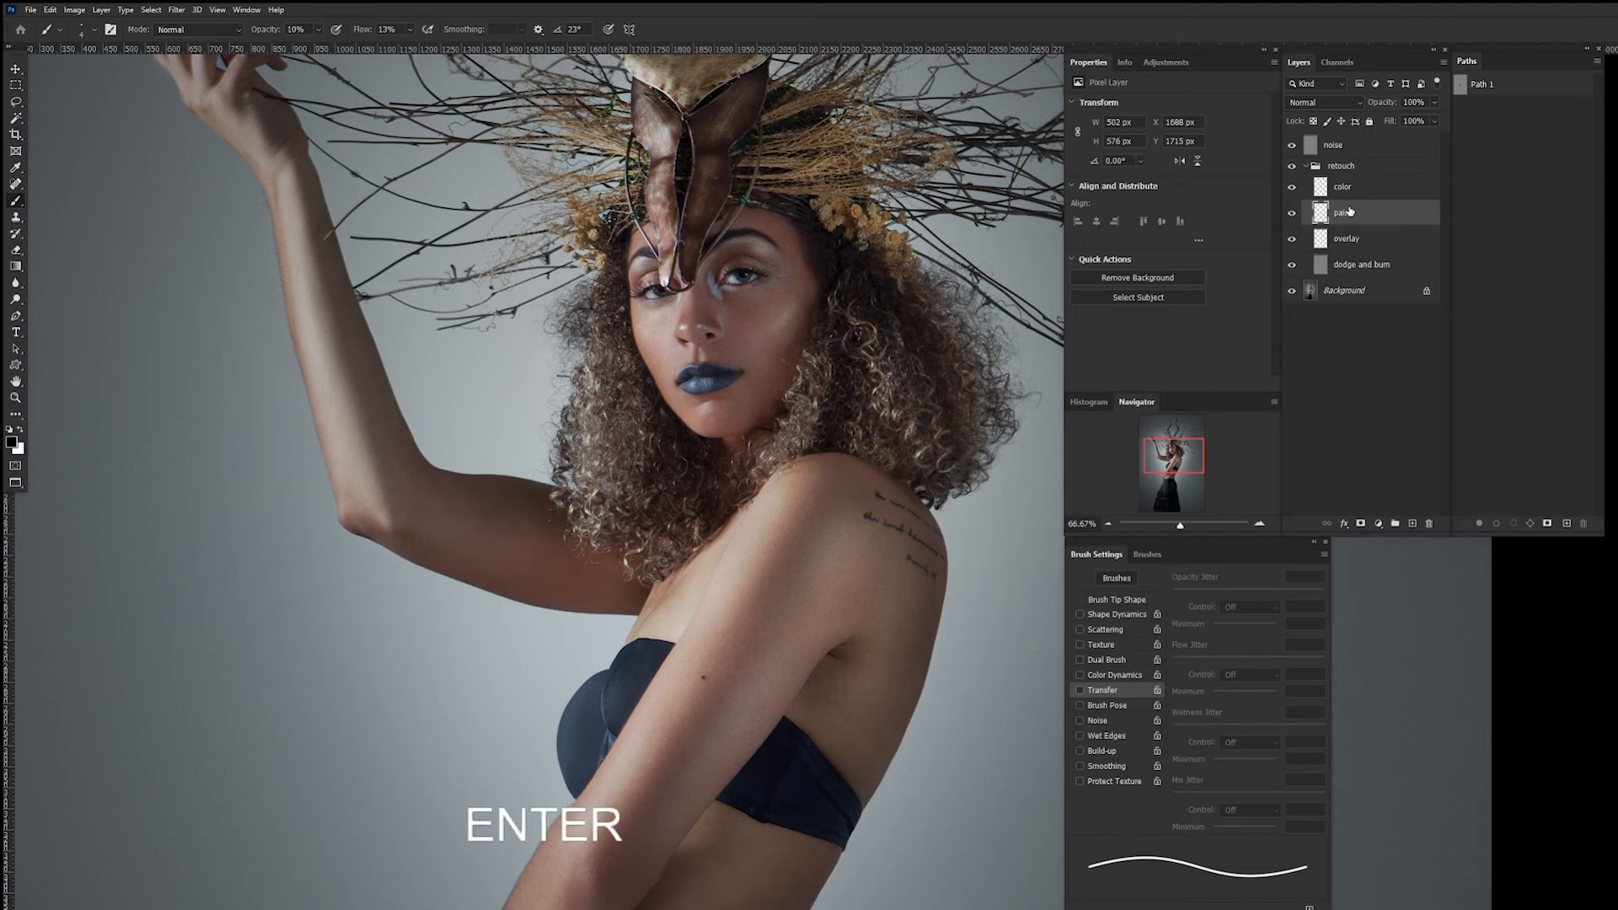
Select the overlay layer and prepare a soft white brush at 100% opacity with pen pressure controlling opacity.
click(1325, 243)
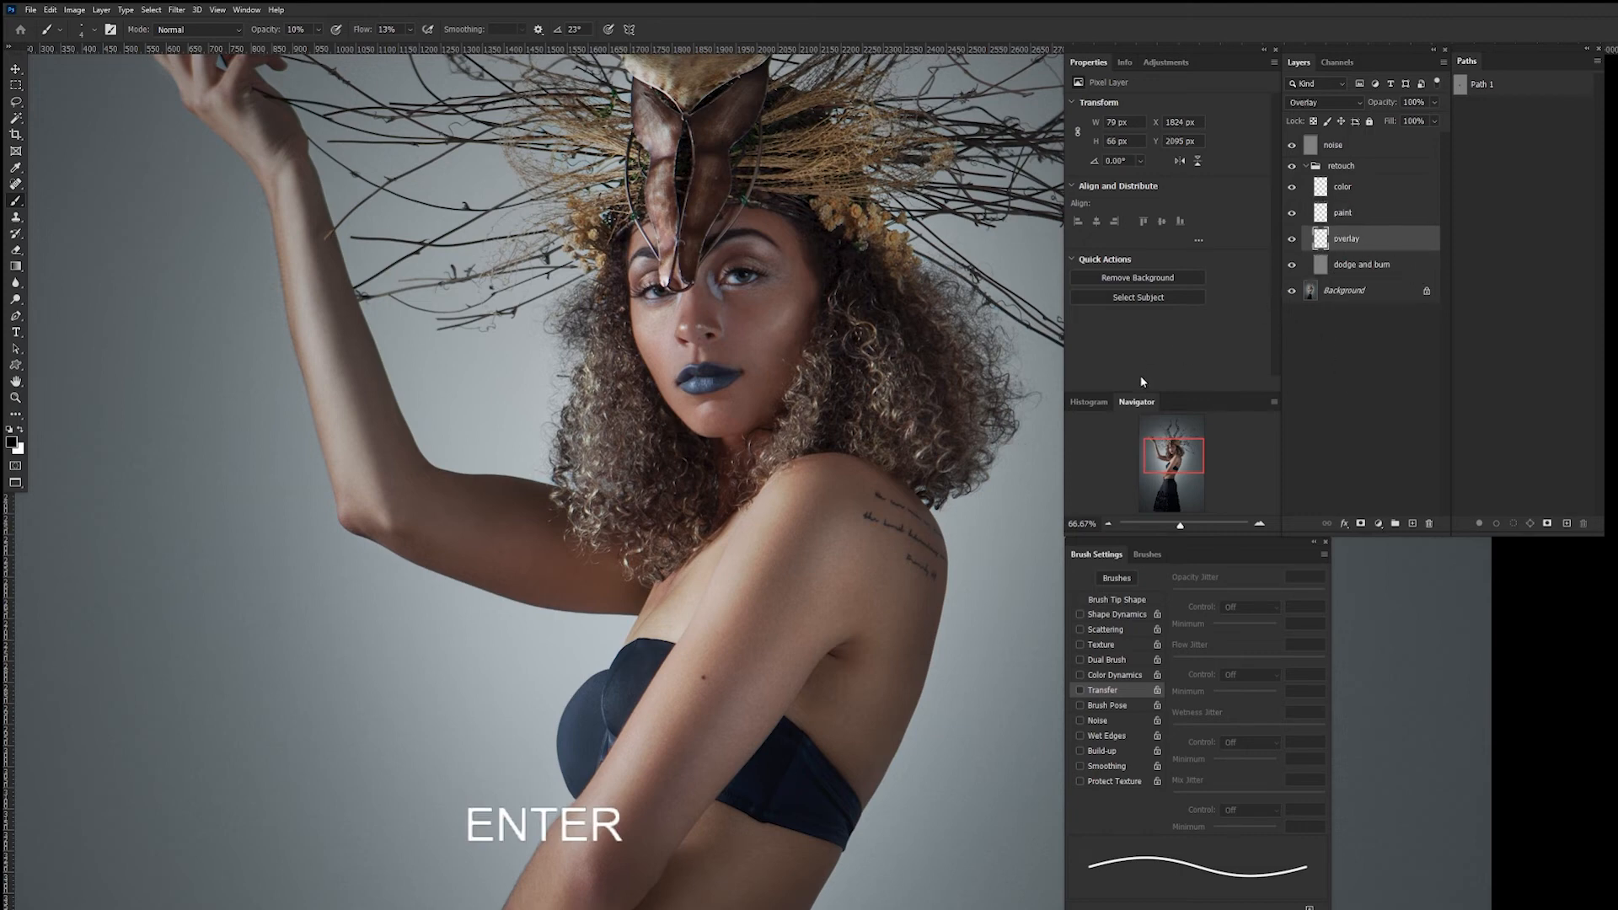
key(b)
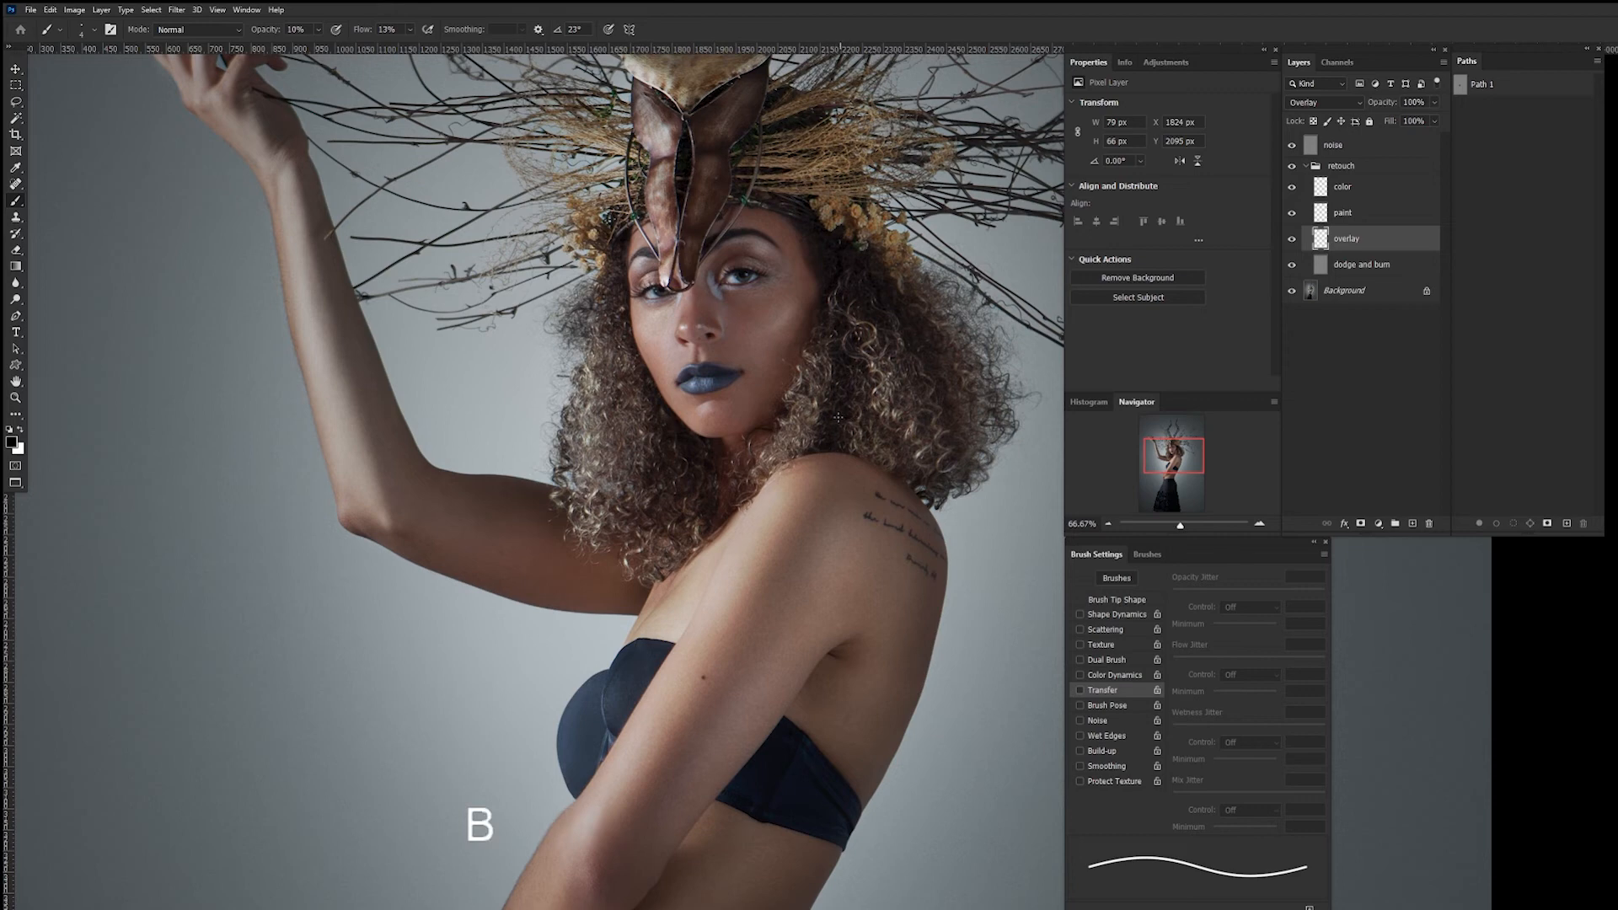
key(x)
click(318, 30)
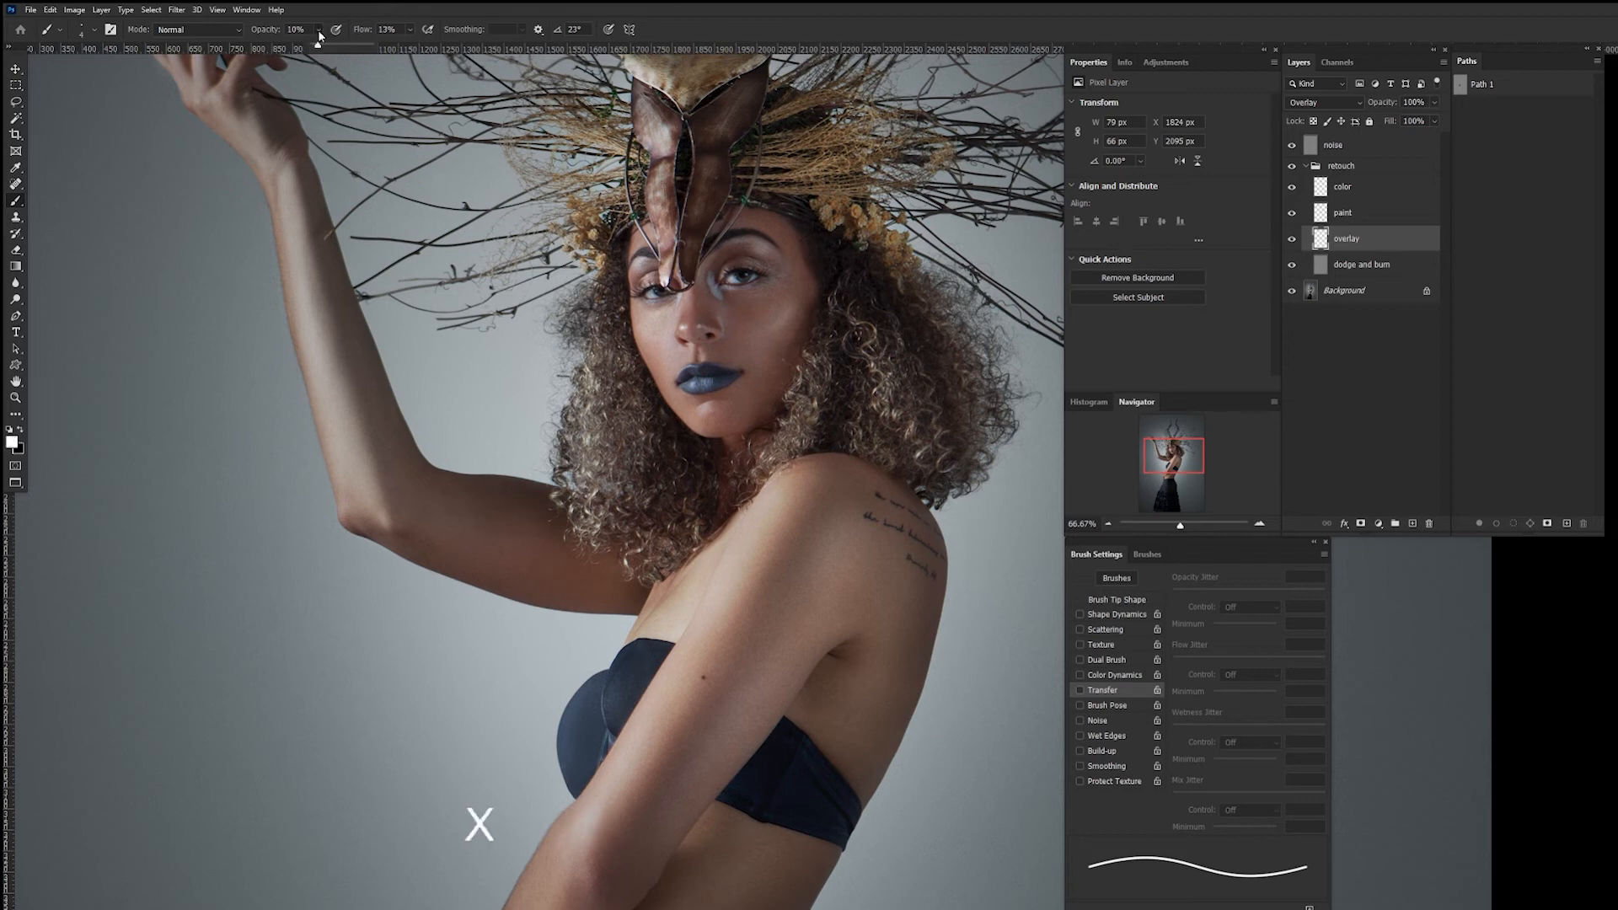
drag(311, 50, 377, 50)
click(335, 30)
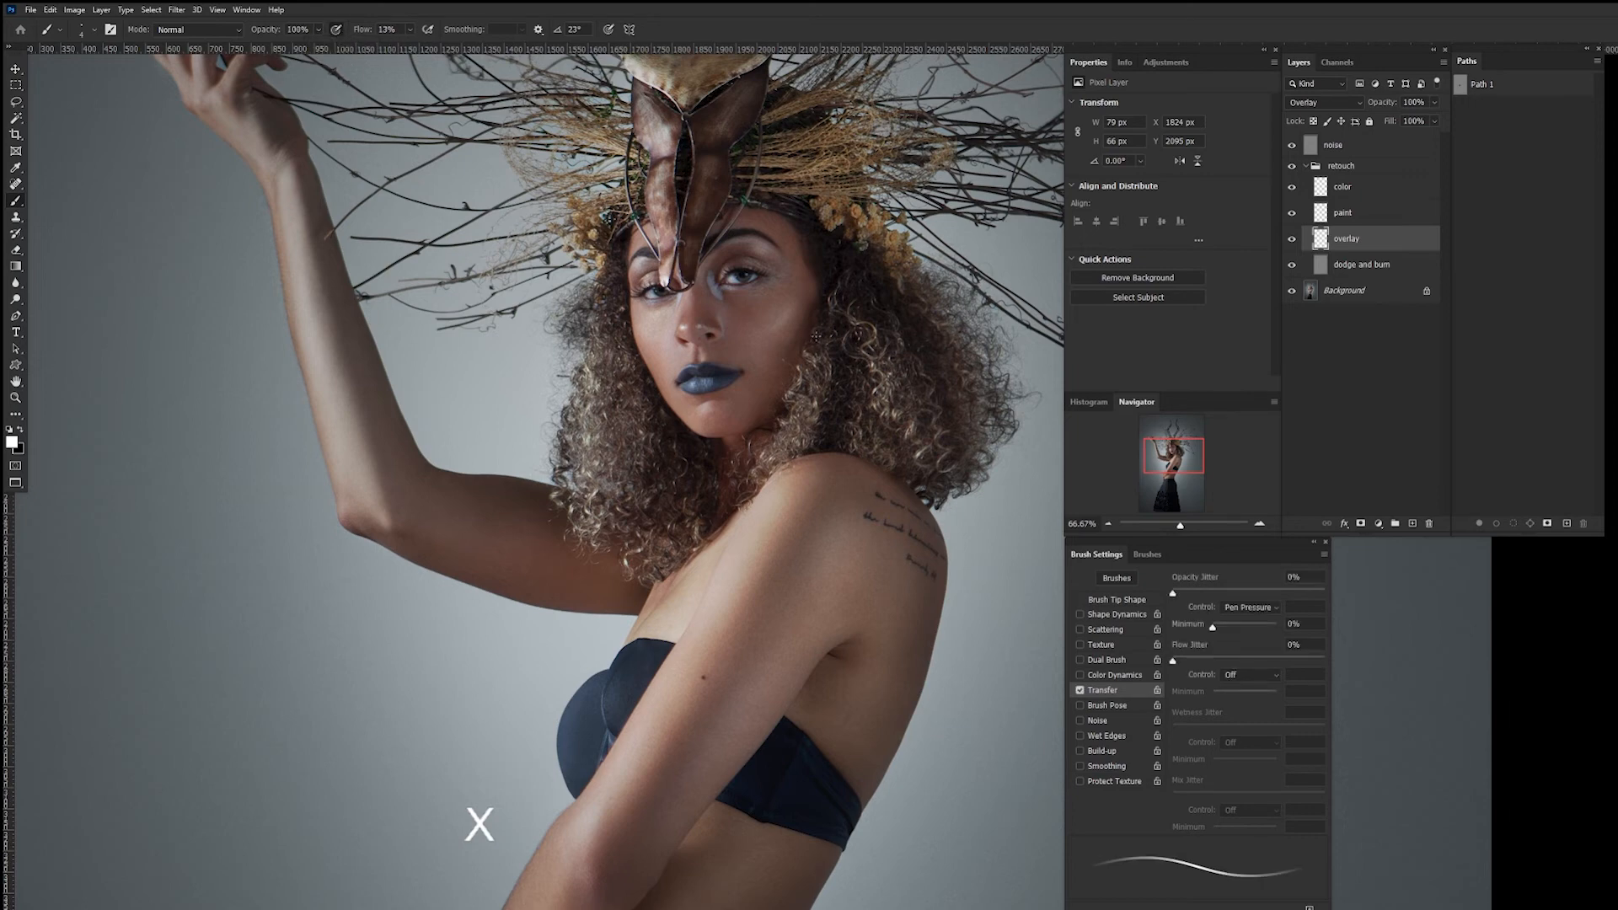
alt+right_click(885, 335)
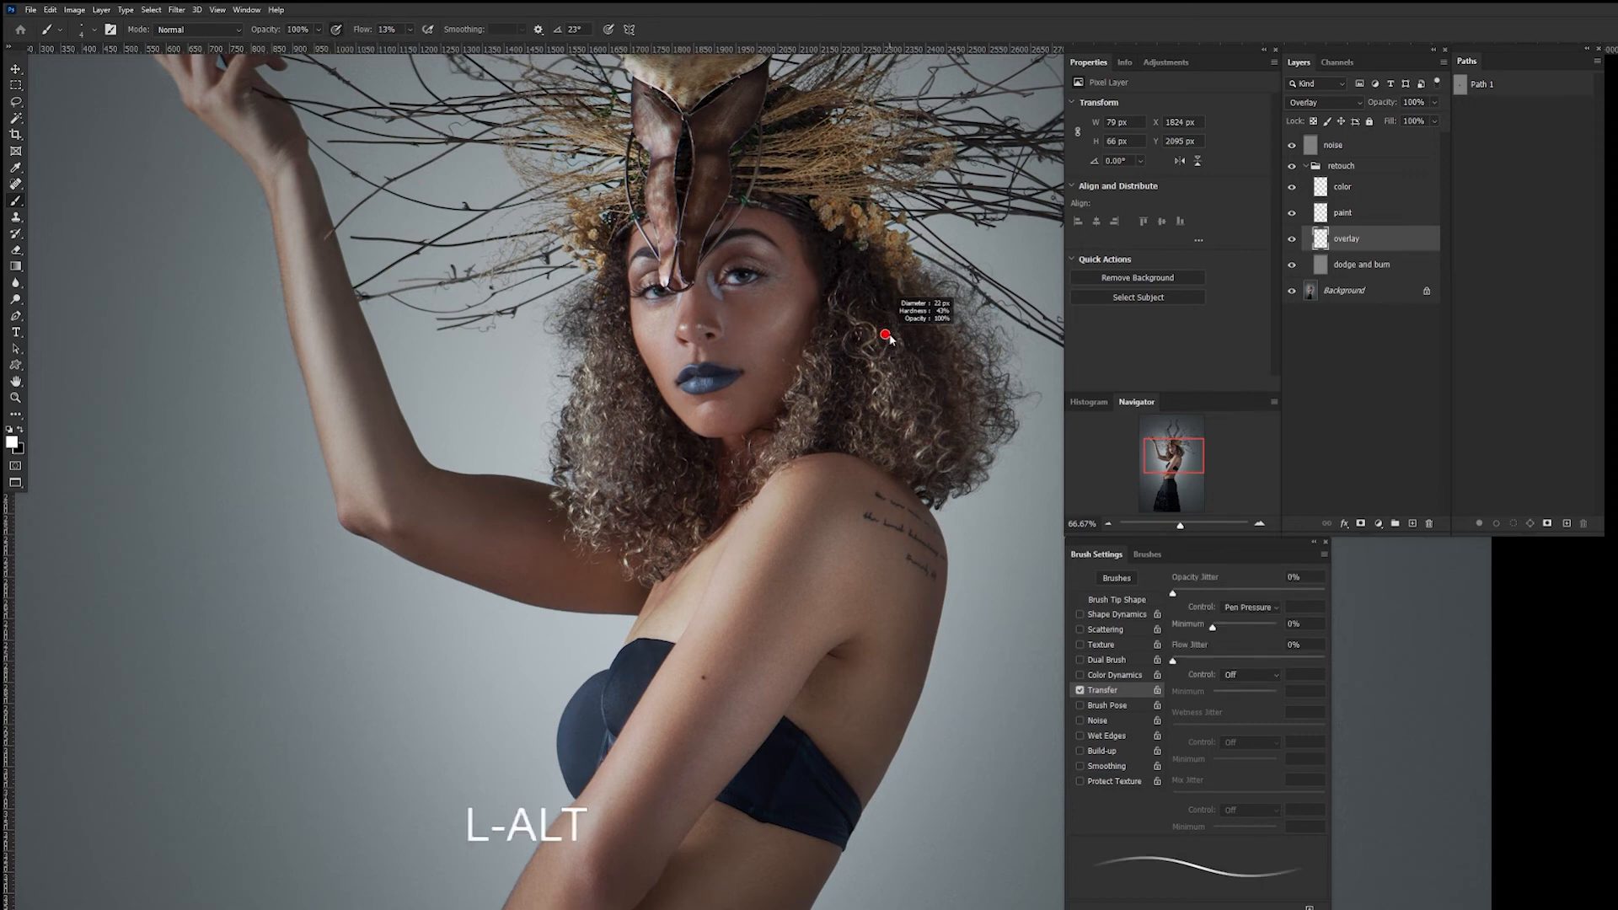
drag(889, 338, 897, 197)
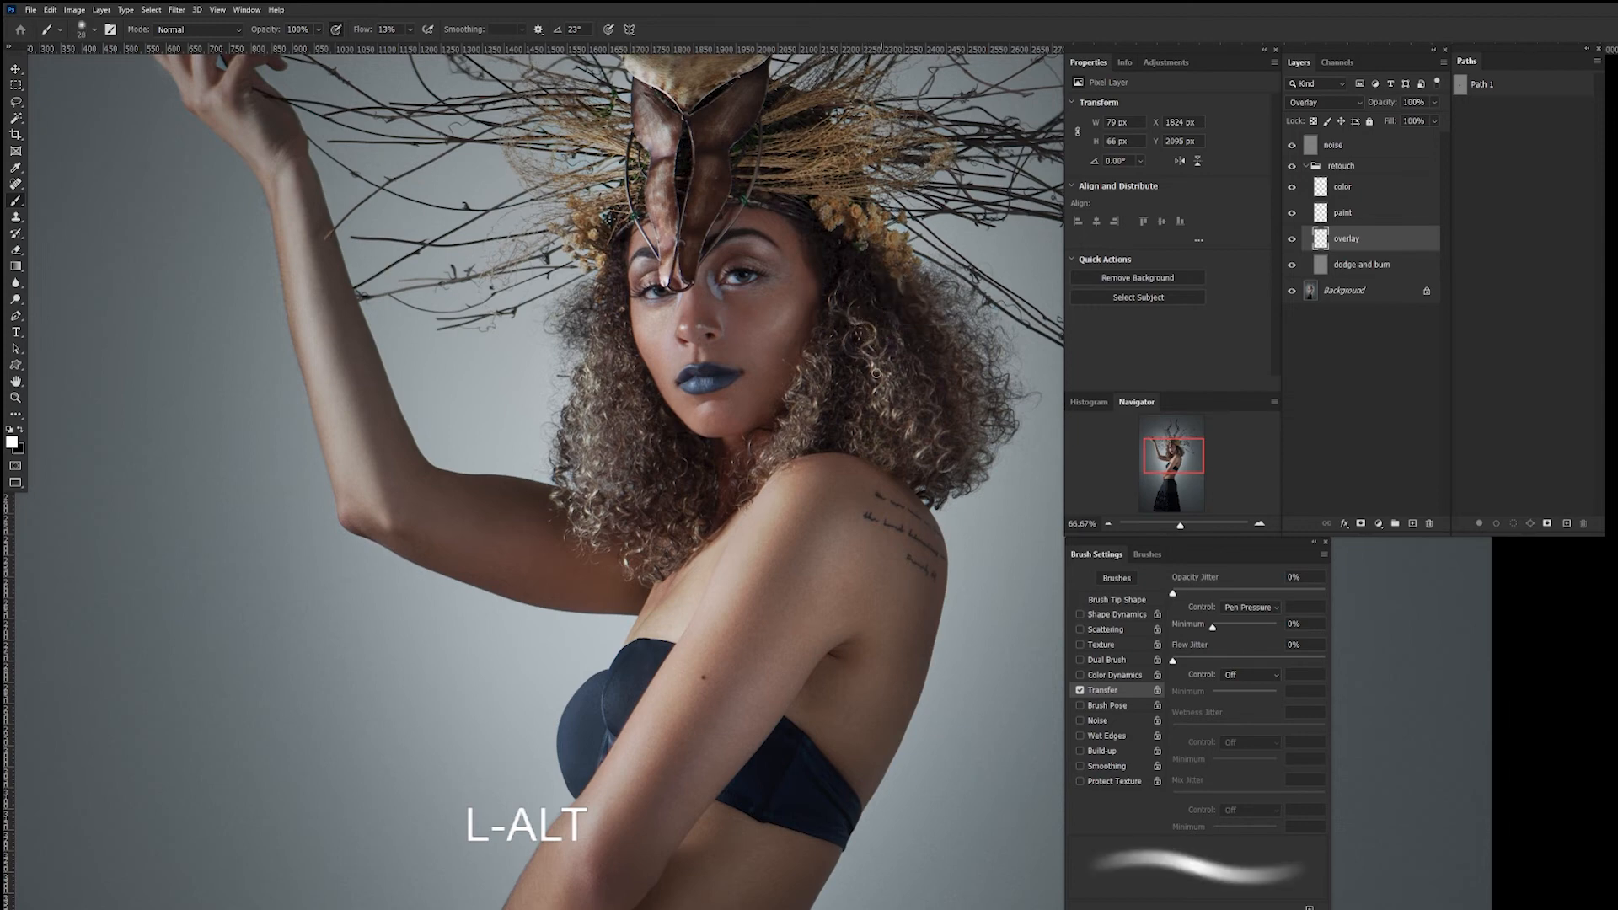
Paint white highlights on the curls on both sides of the face on the overlay layer.
mouse_move(876, 373)
mouse_down()
mouse_move(881, 401)
mouse_move(926, 441)
mouse_move(928, 386)
mouse_up()
mouse_move(890, 331)
mouse_down()
mouse_move(930, 376)
mouse_move(906, 377)
mouse_up()
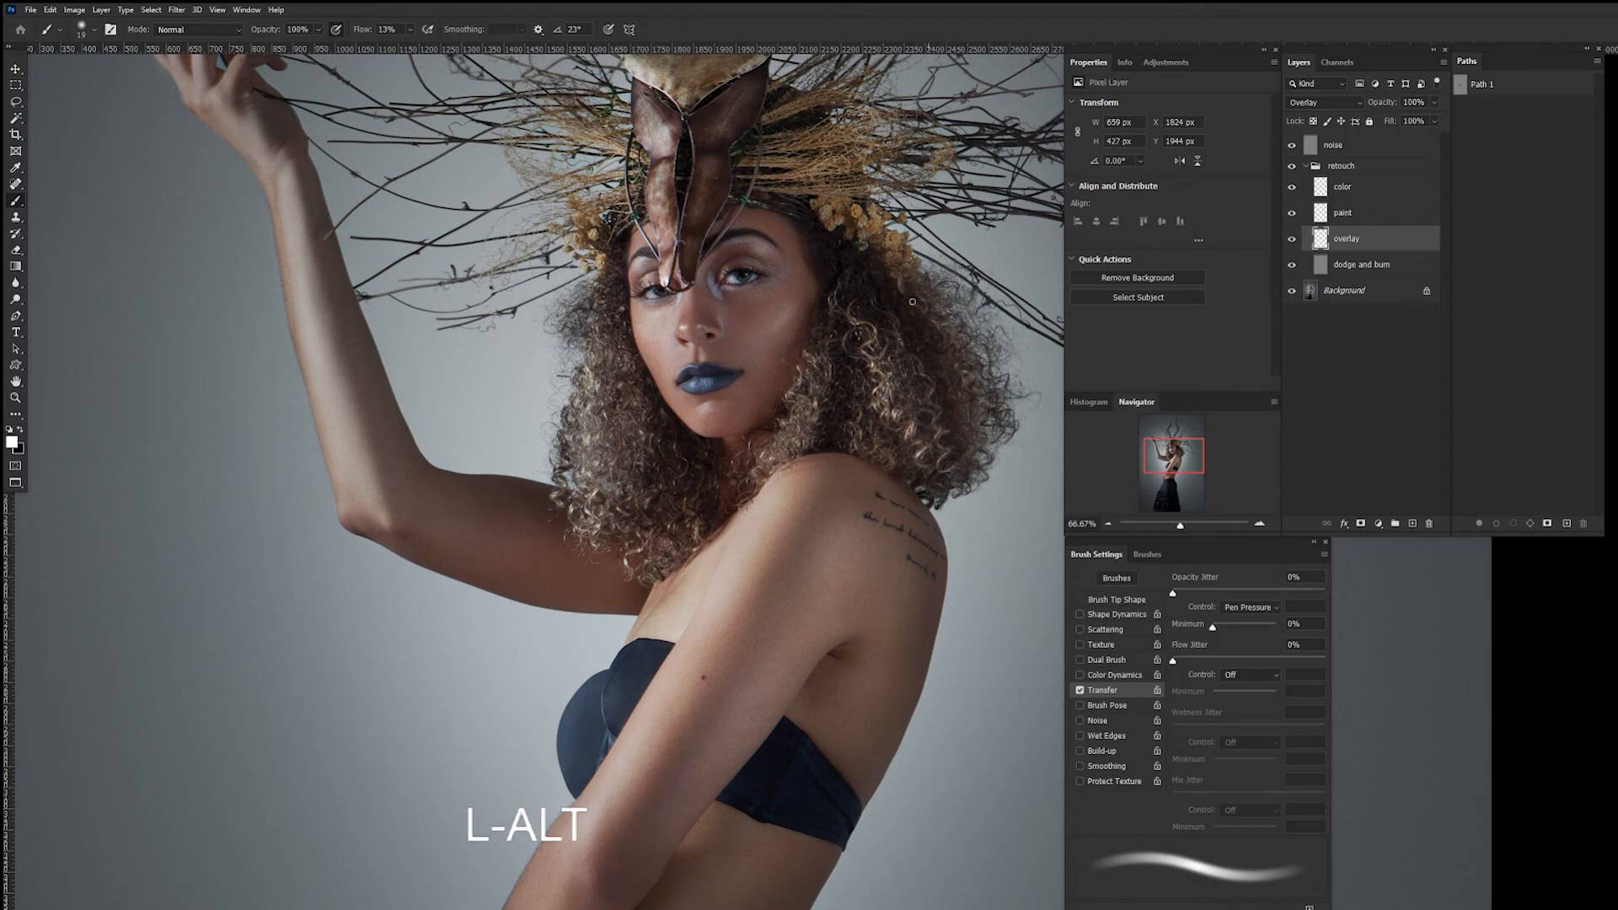
drag(961, 358, 946, 390)
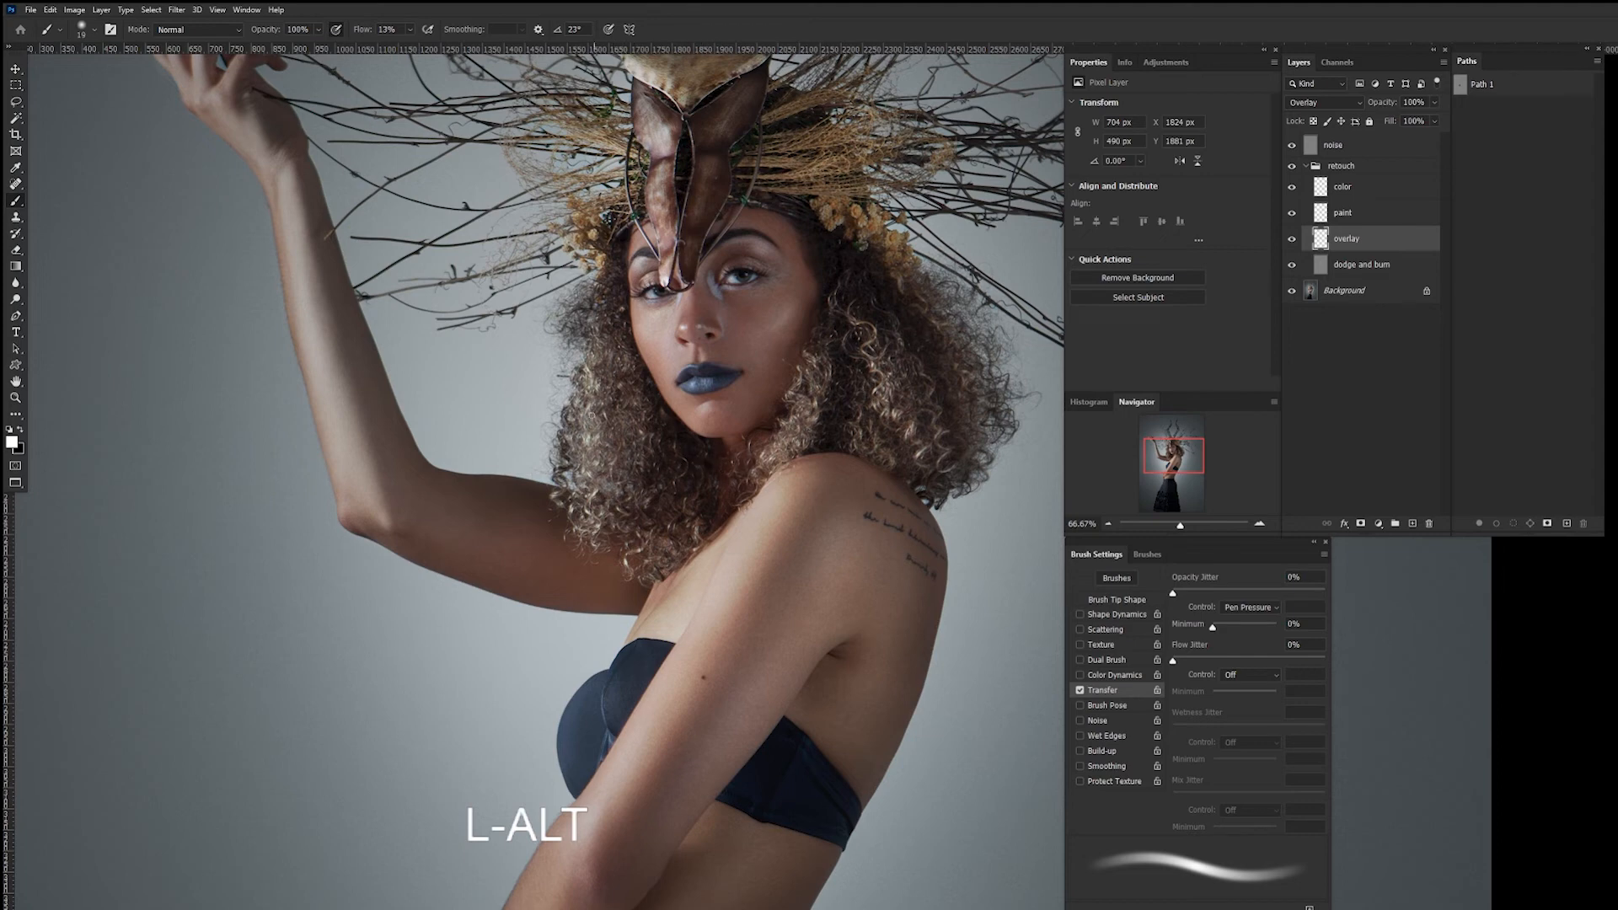
click(599, 352)
click(687, 502)
drag(570, 472, 581, 464)
Compare the hair highlights by repeatedly hiding and showing the overlay layer.
click(1292, 240)
click(1293, 242)
click(1293, 241)
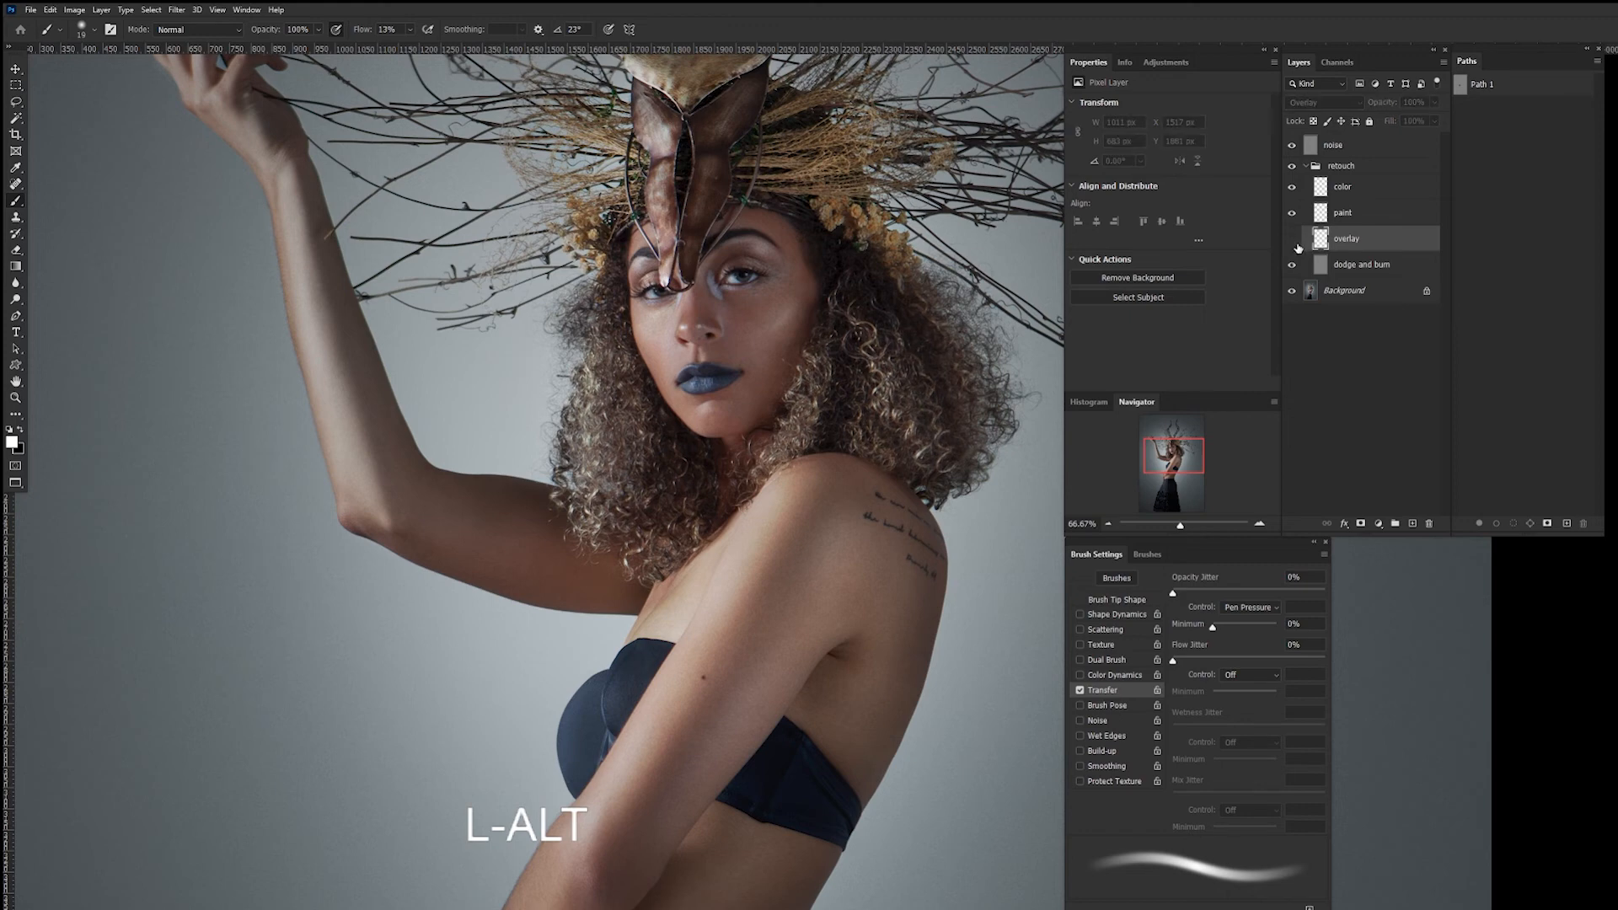
click(1294, 242)
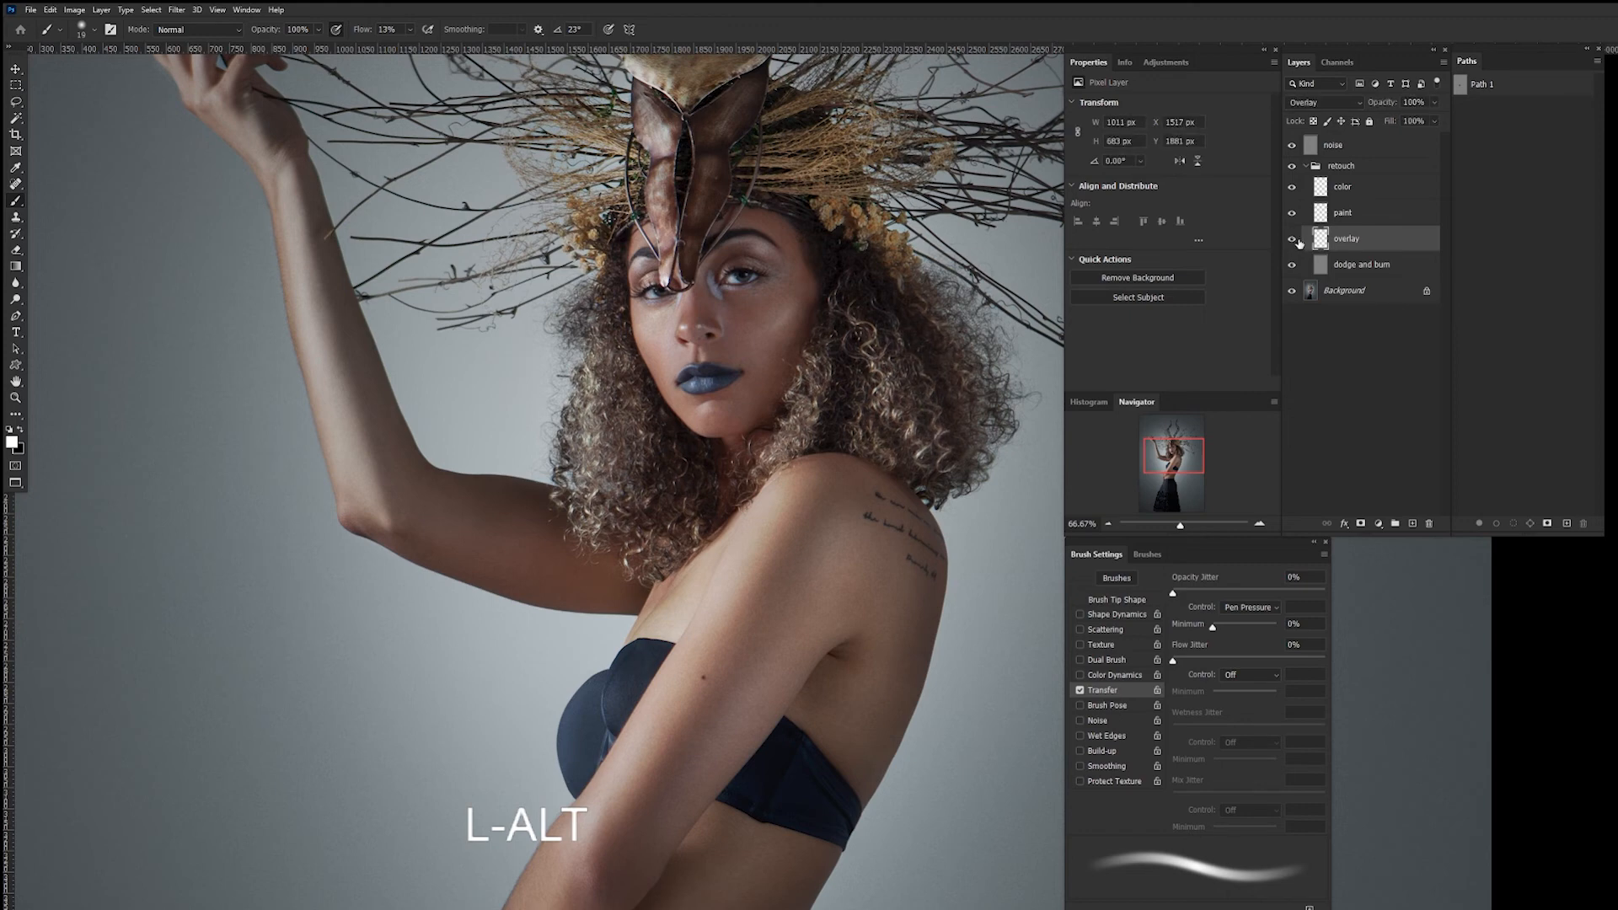
click(1298, 242)
click(1294, 242)
click(1295, 242)
click(1293, 242)
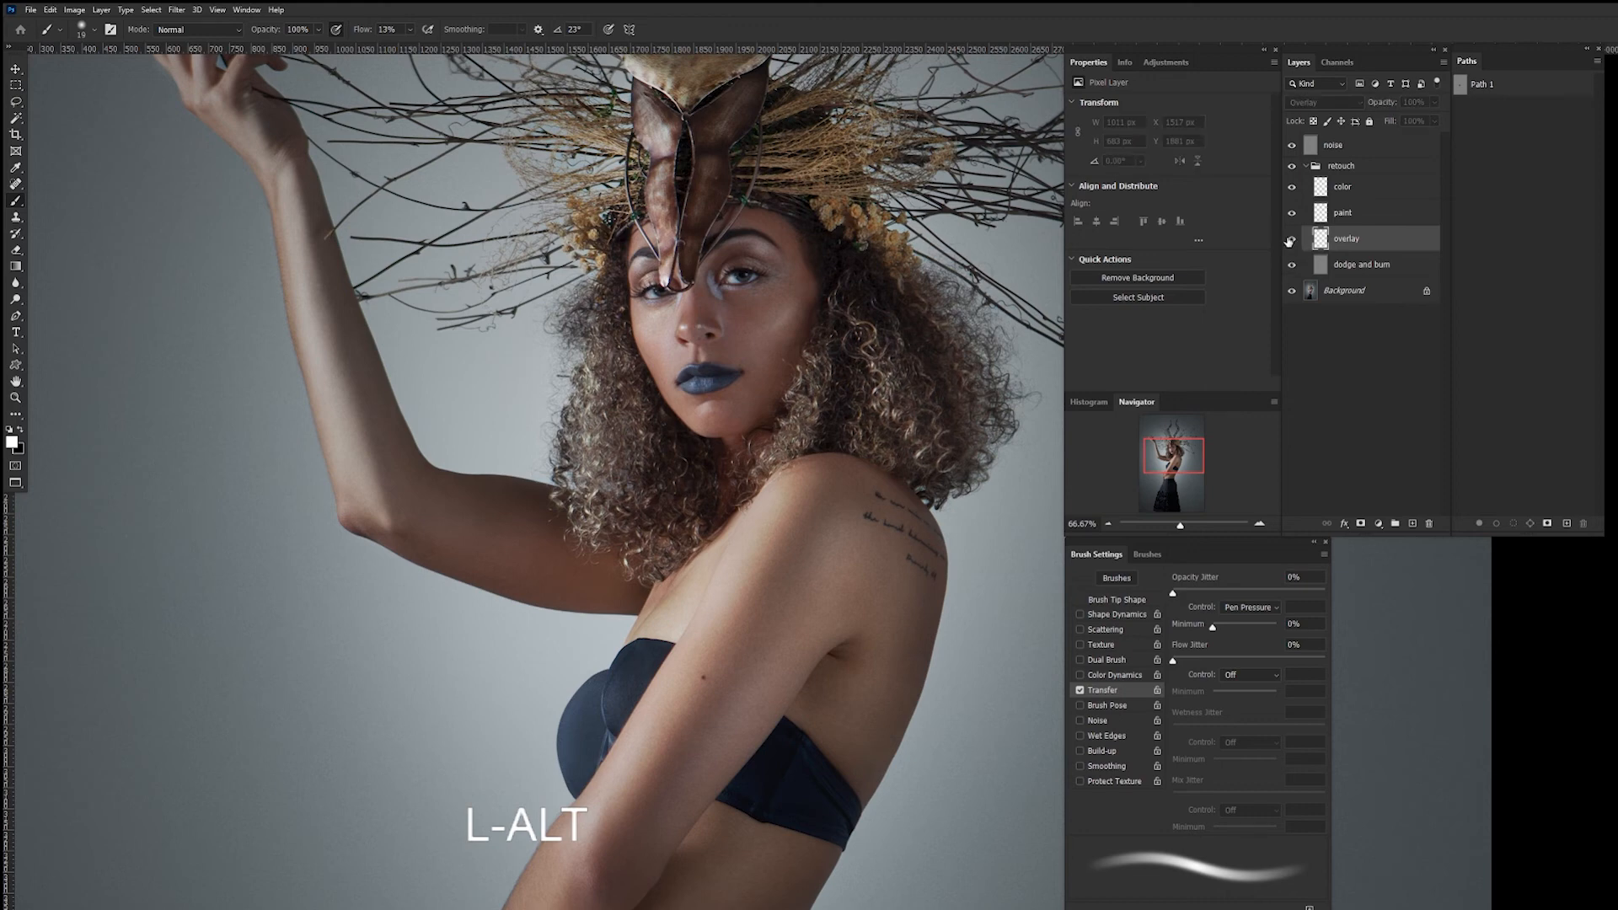
Paint white highlights over the headpiece on the overlay layer with a 37 px soft brush.
drag(673, 397, 643, 517)
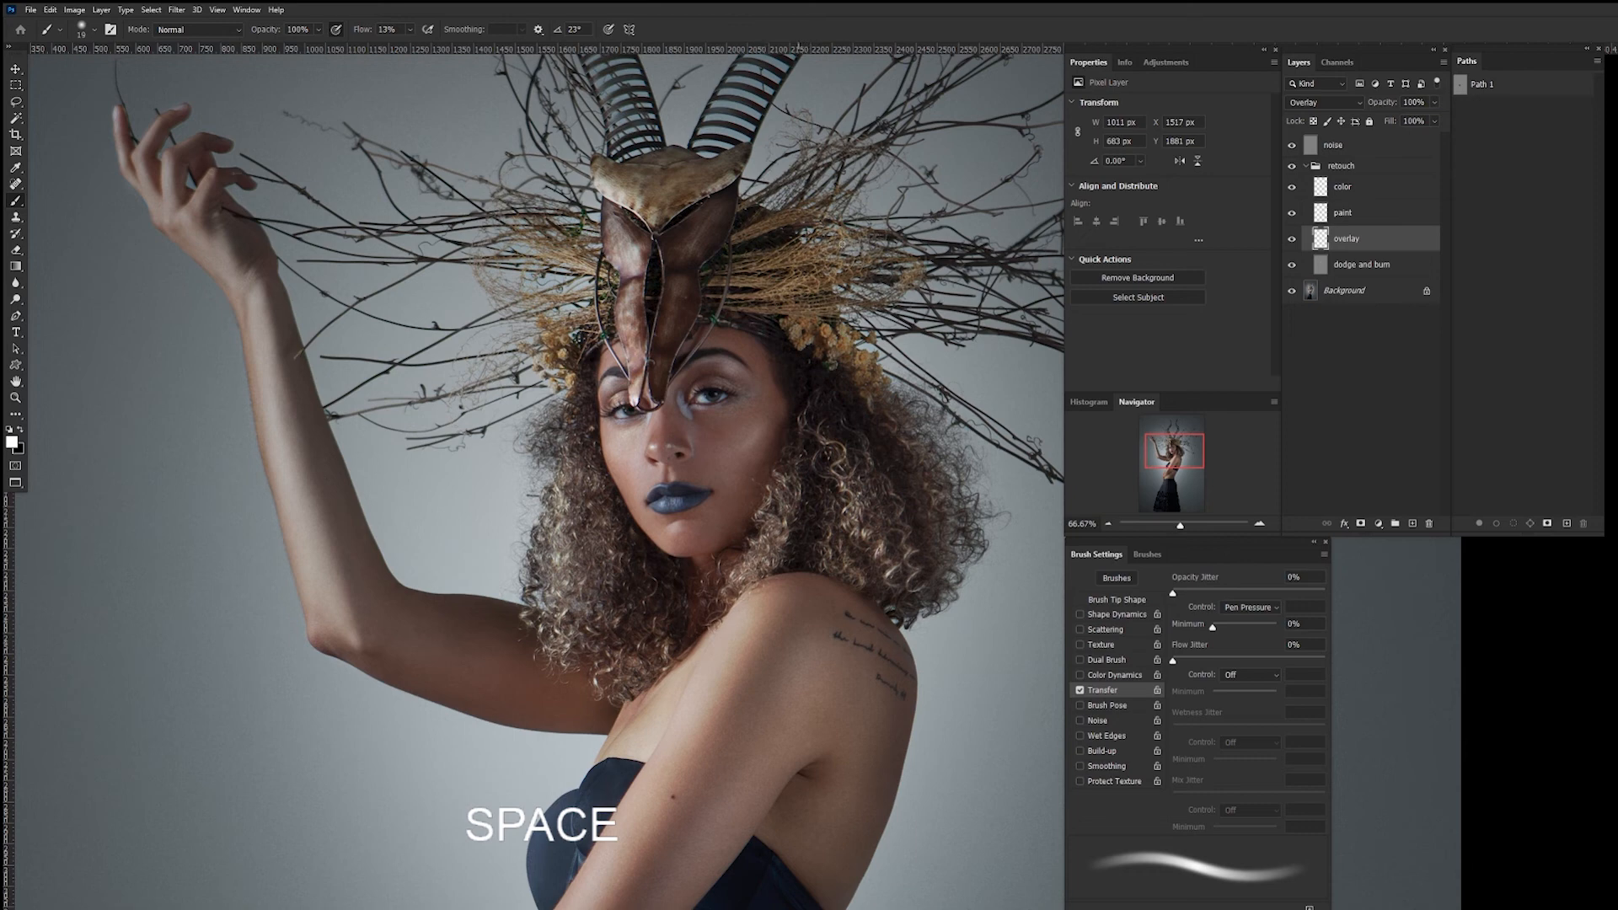
drag(842, 244, 719, 297)
mouse_move(698, 178)
mouse_down()
mouse_move(721, 179)
mouse_move(659, 199)
mouse_move(642, 178)
mouse_move(700, 237)
mouse_move(726, 203)
mouse_move(653, 384)
mouse_move(625, 246)
mouse_move(632, 269)
mouse_move(546, 253)
mouse_move(602, 248)
mouse_move(581, 293)
mouse_move(516, 278)
mouse_up()
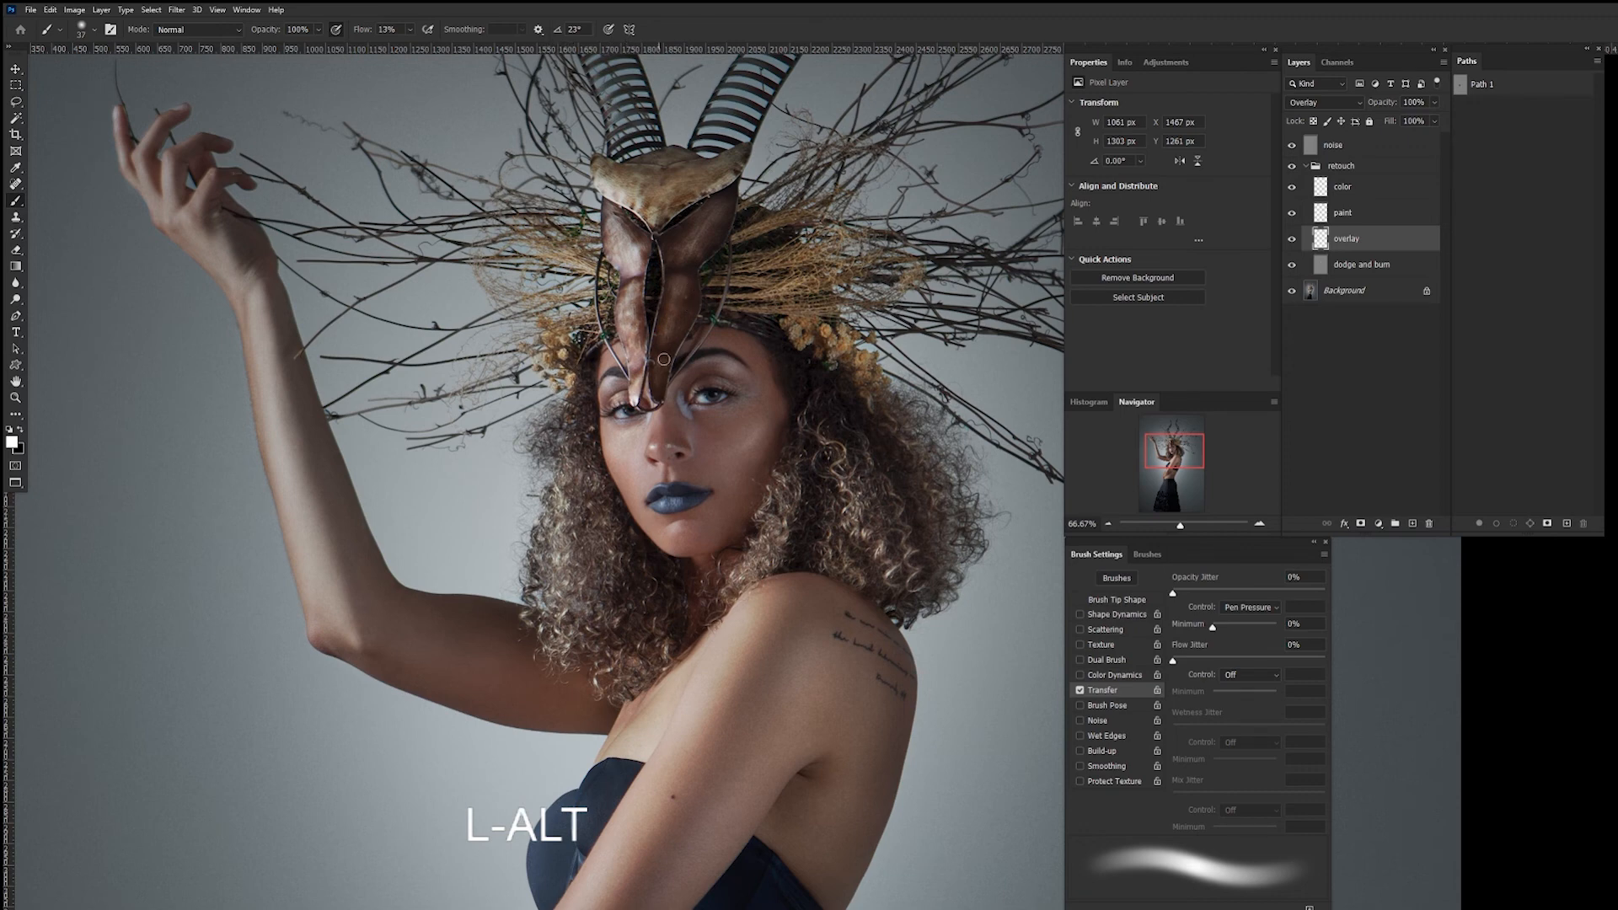
Add a Curves adjustment layer above the color layer and set its blend mode to Luminosity.
drag(697, 493, 734, 399)
key(ctrl+minus)
key(ctrl+minus)
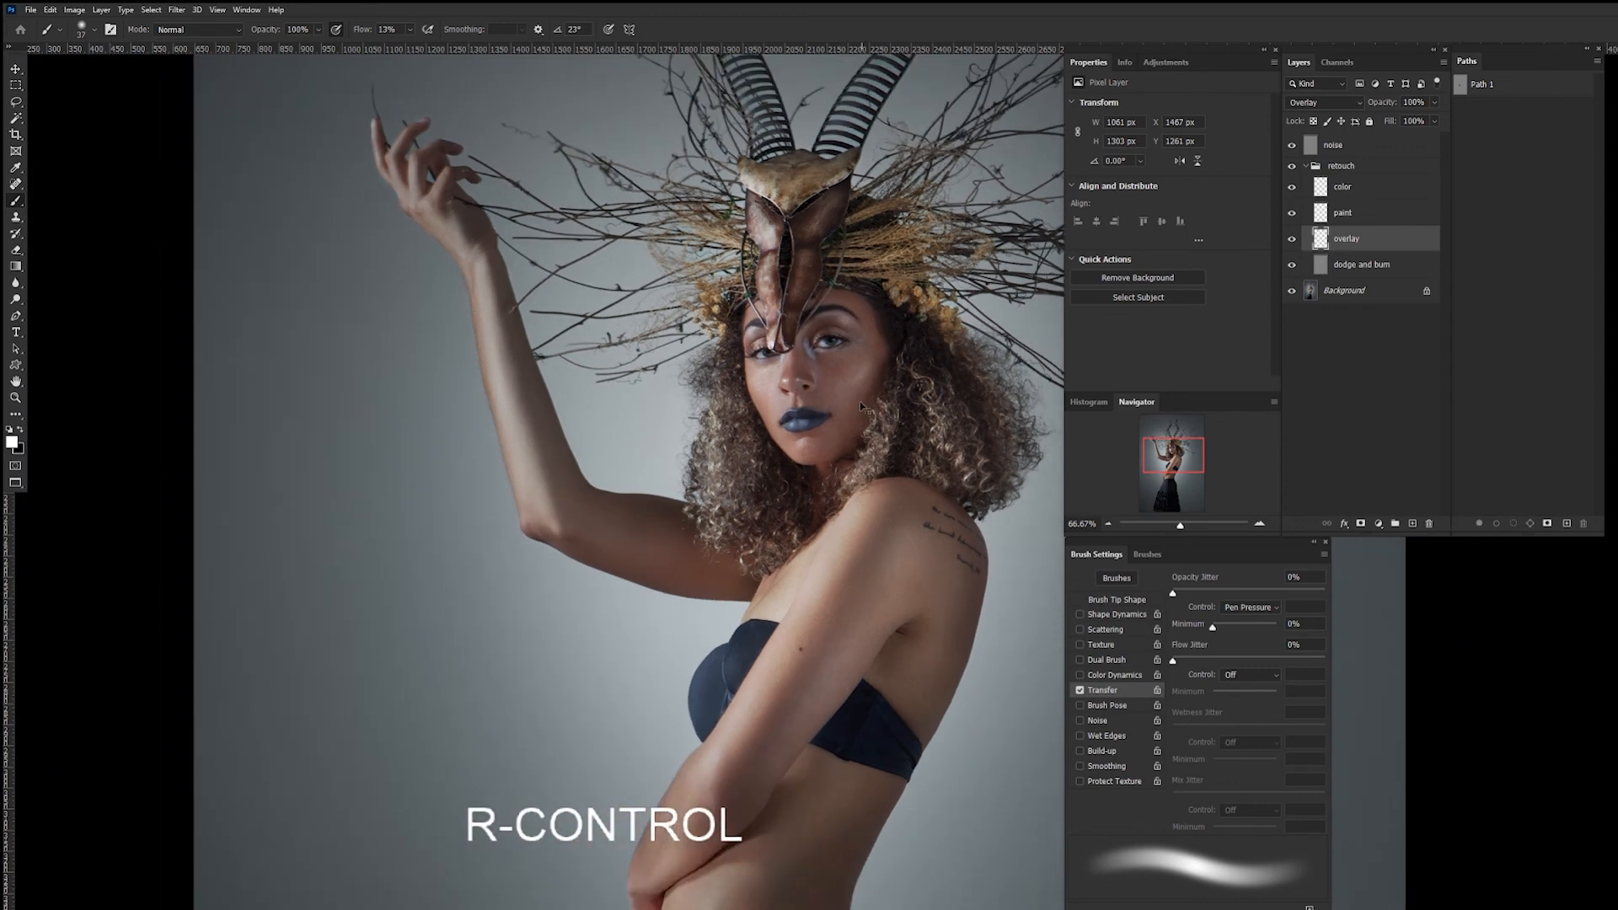
drag(856, 522, 693, 446)
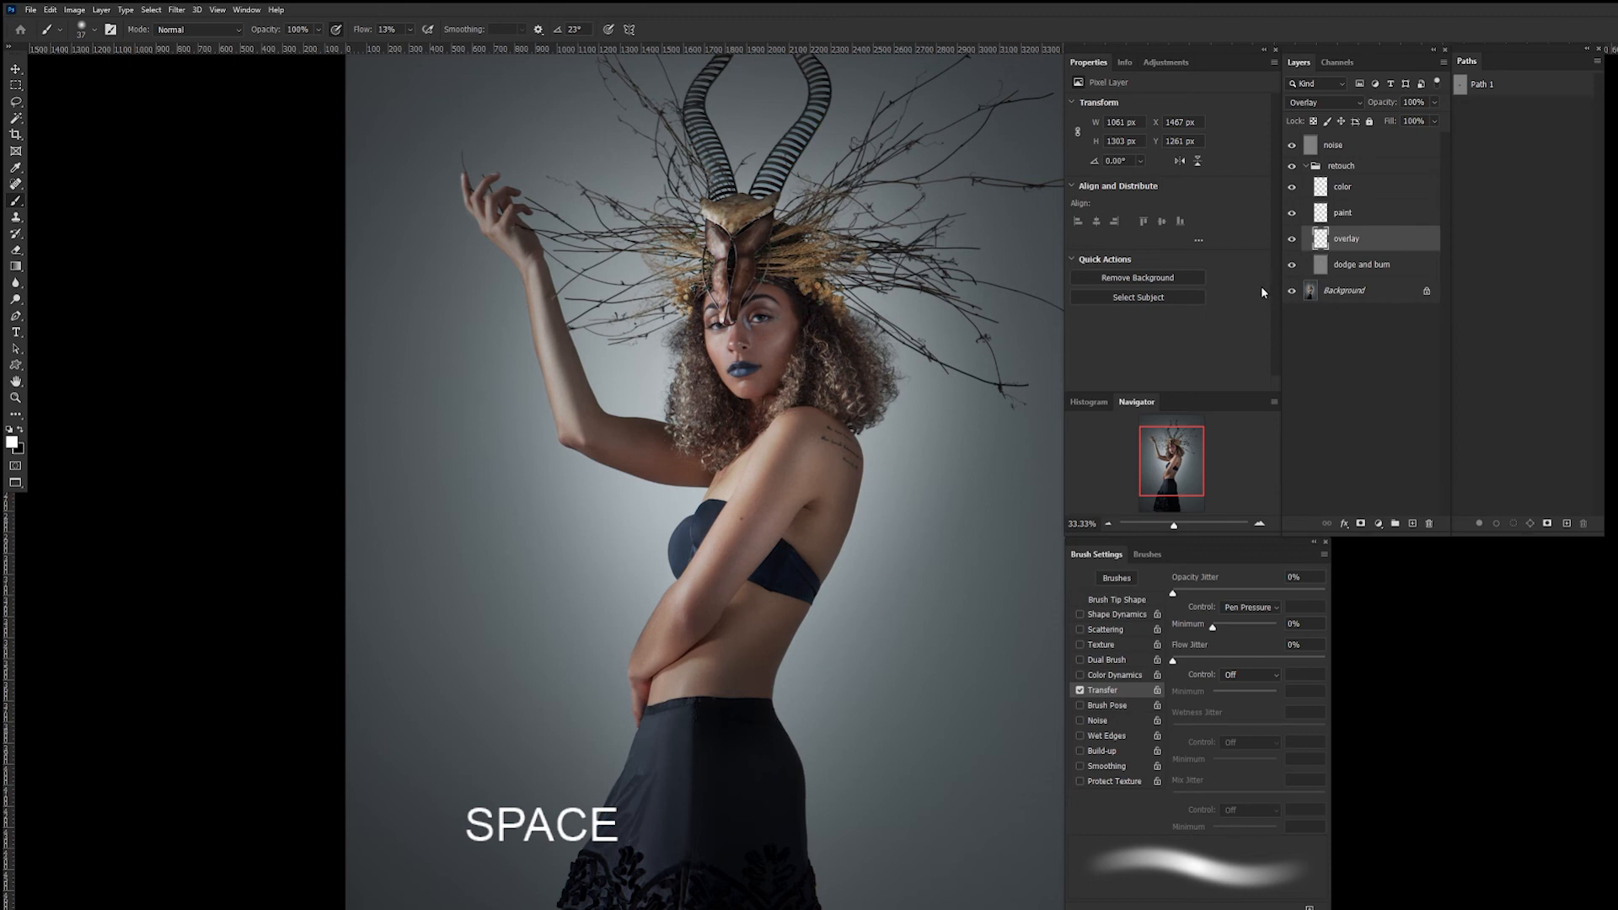
click(1371, 194)
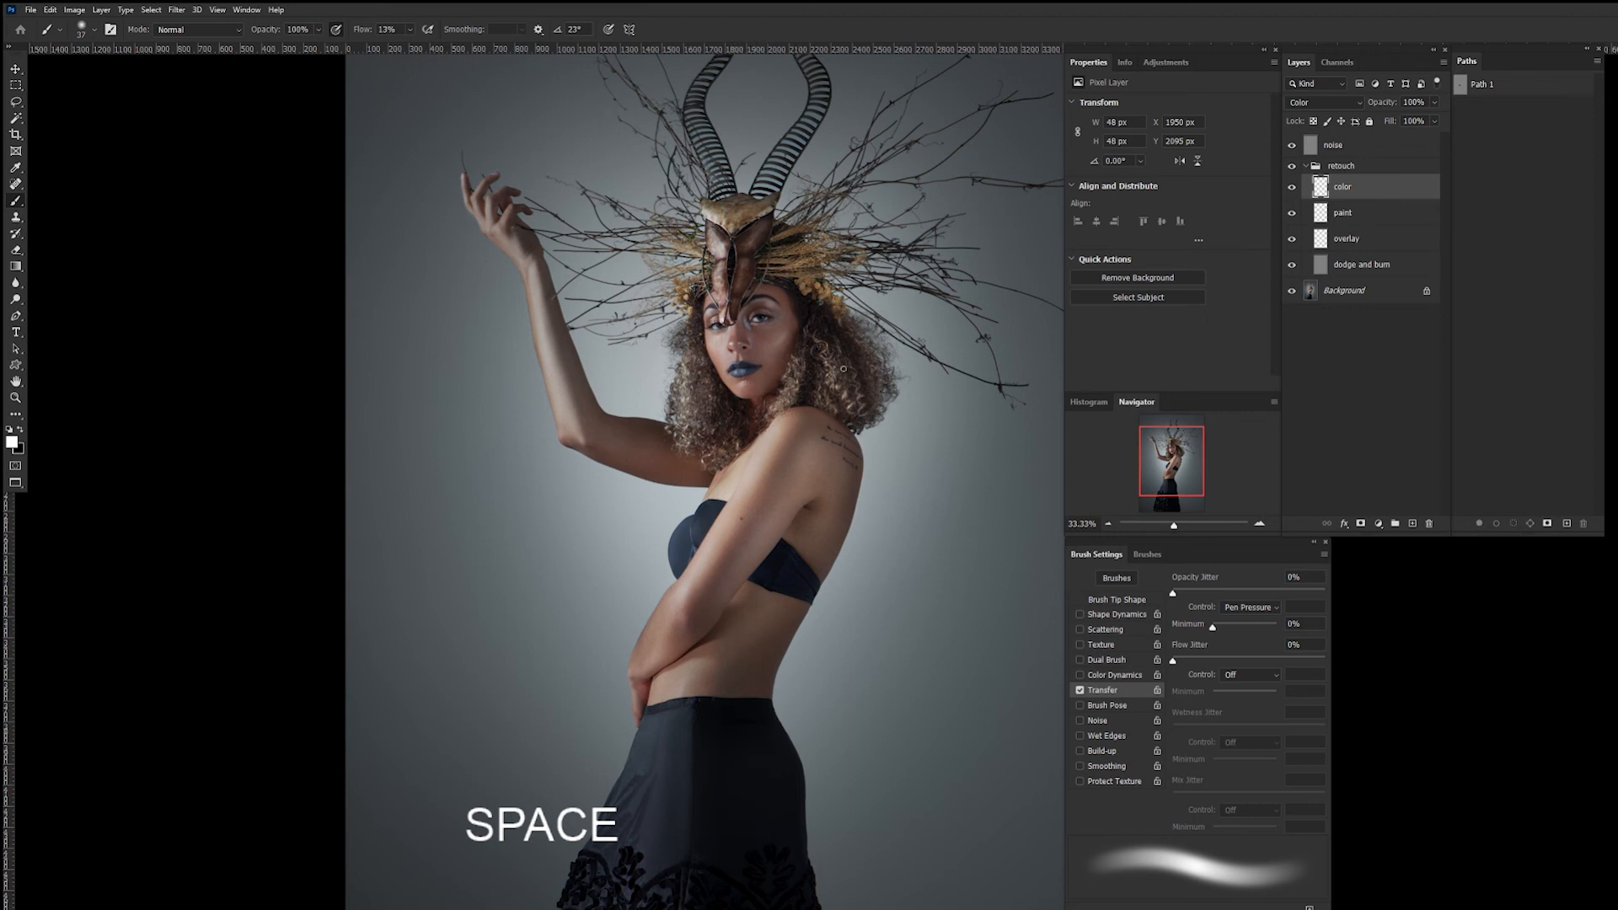
click(1380, 524)
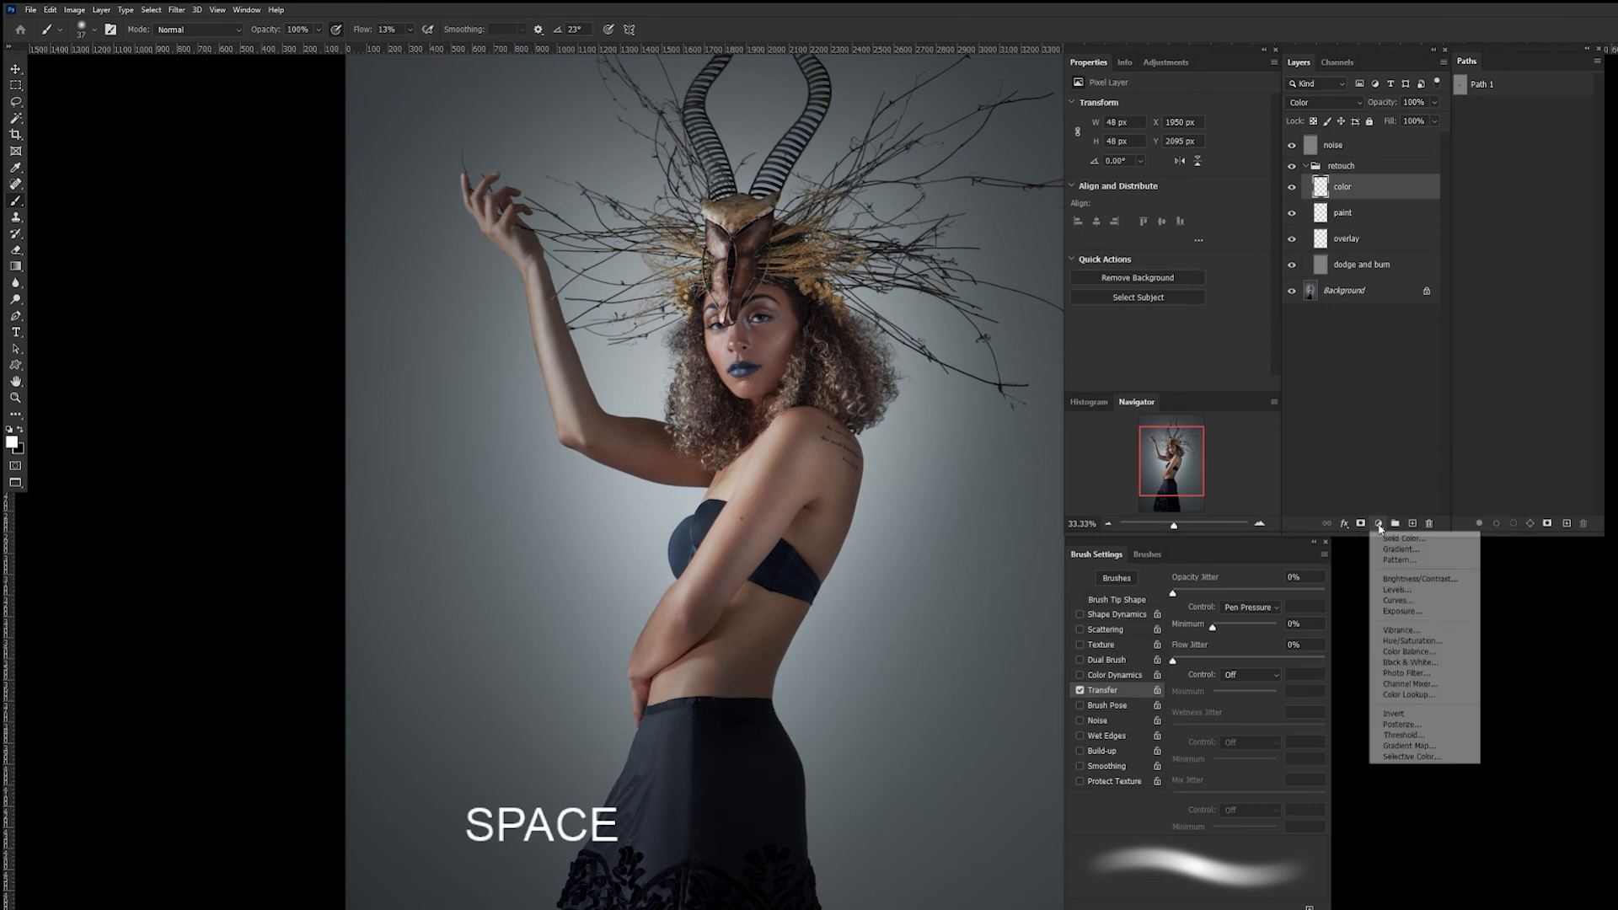
click(1399, 601)
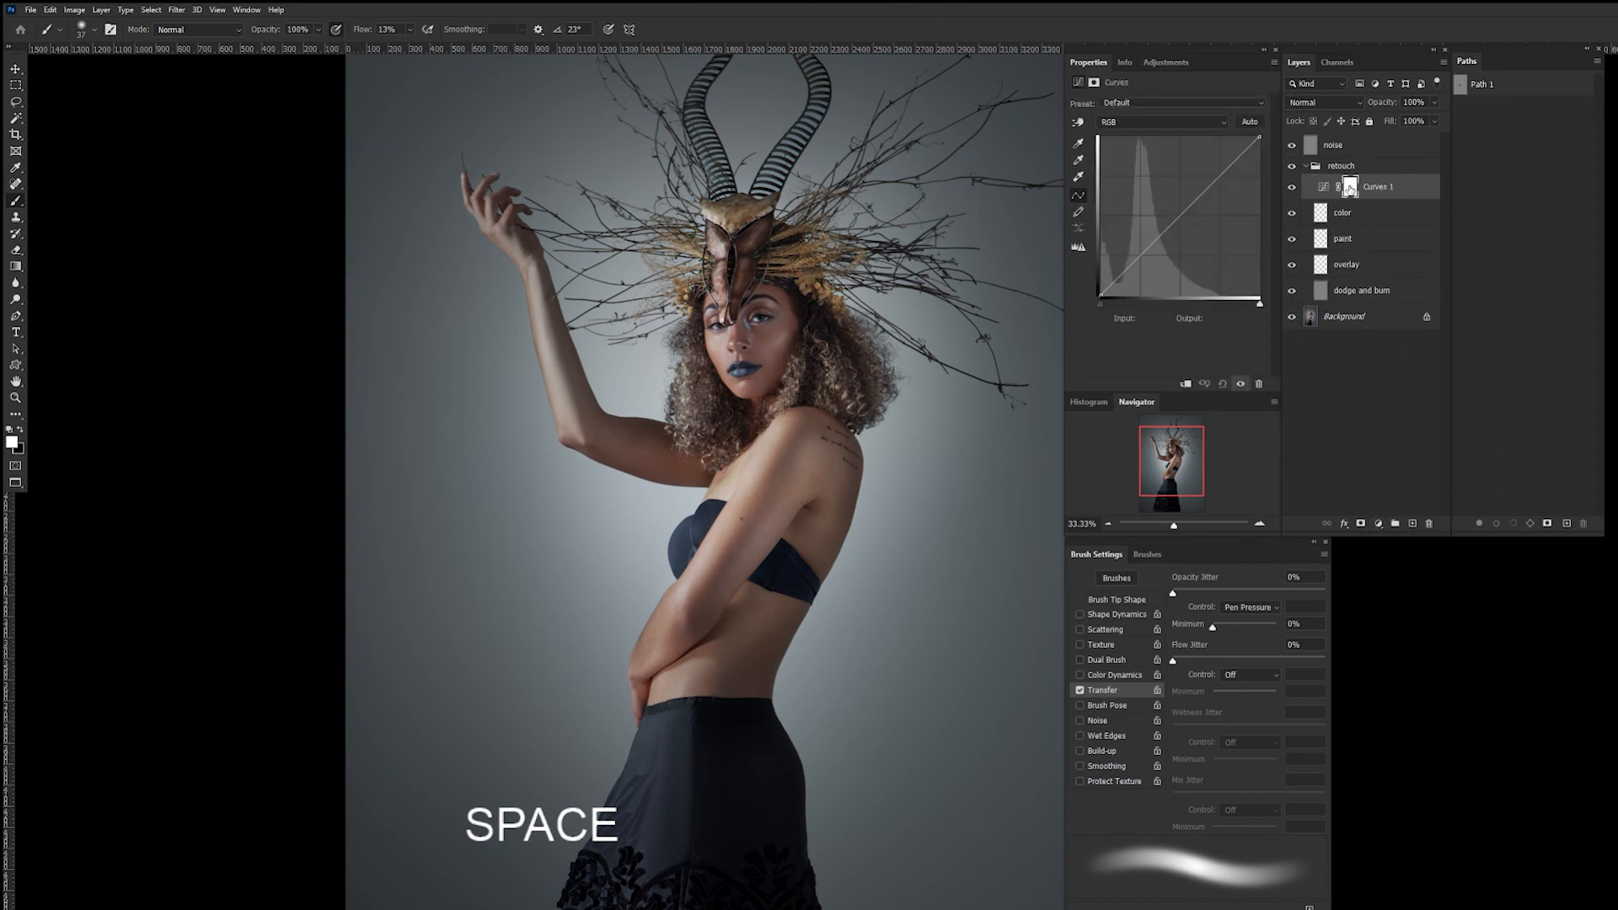
click(1356, 102)
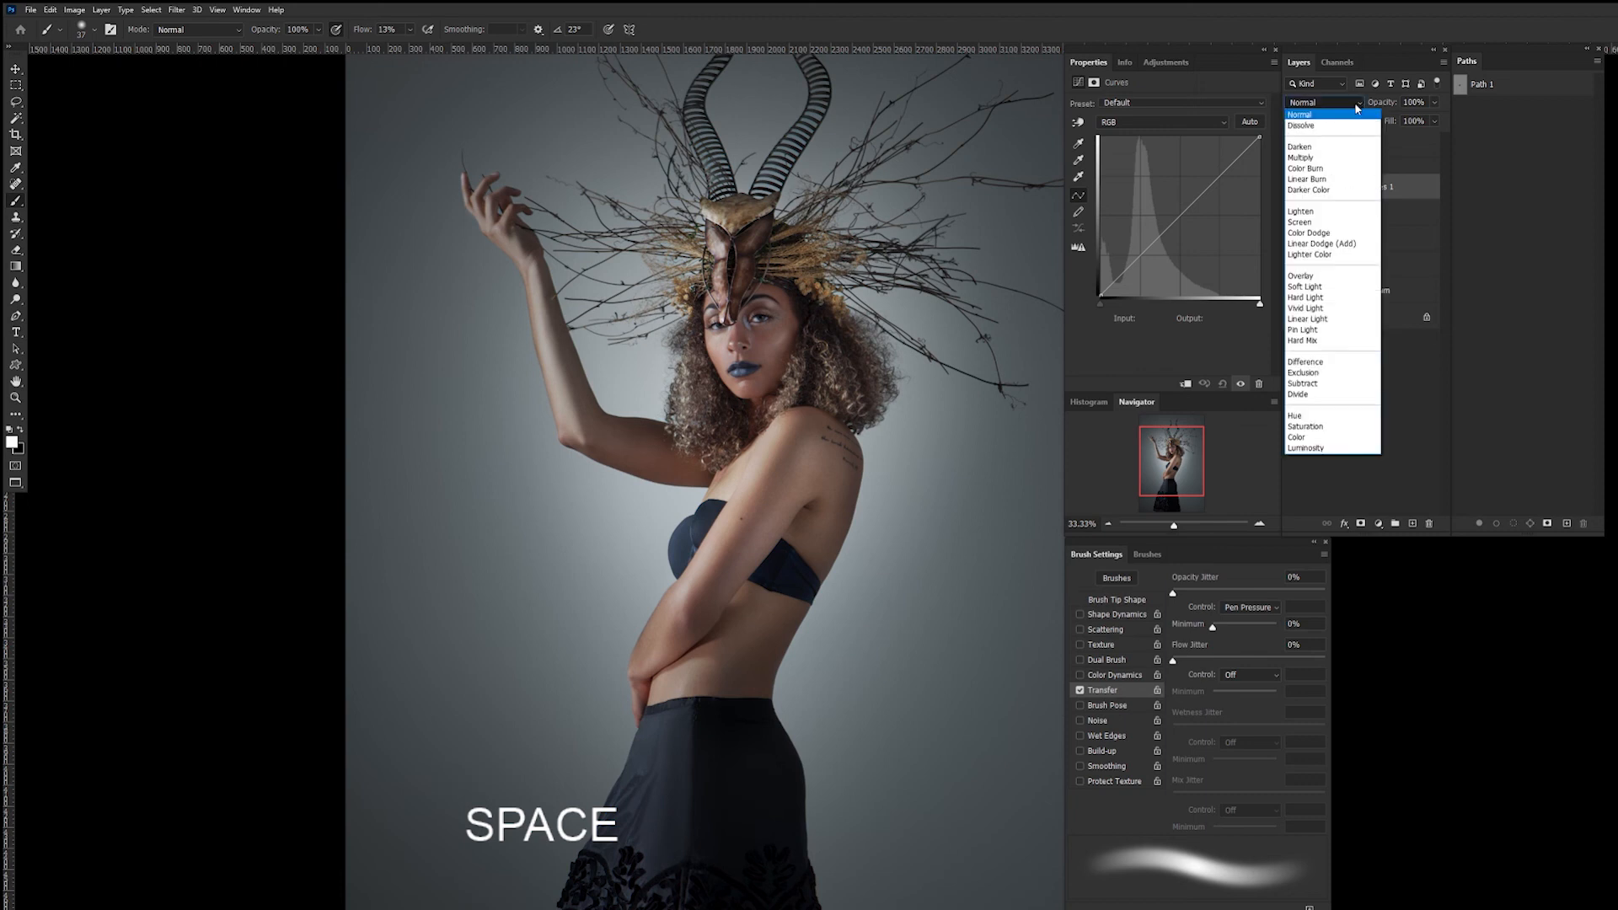
click(1344, 449)
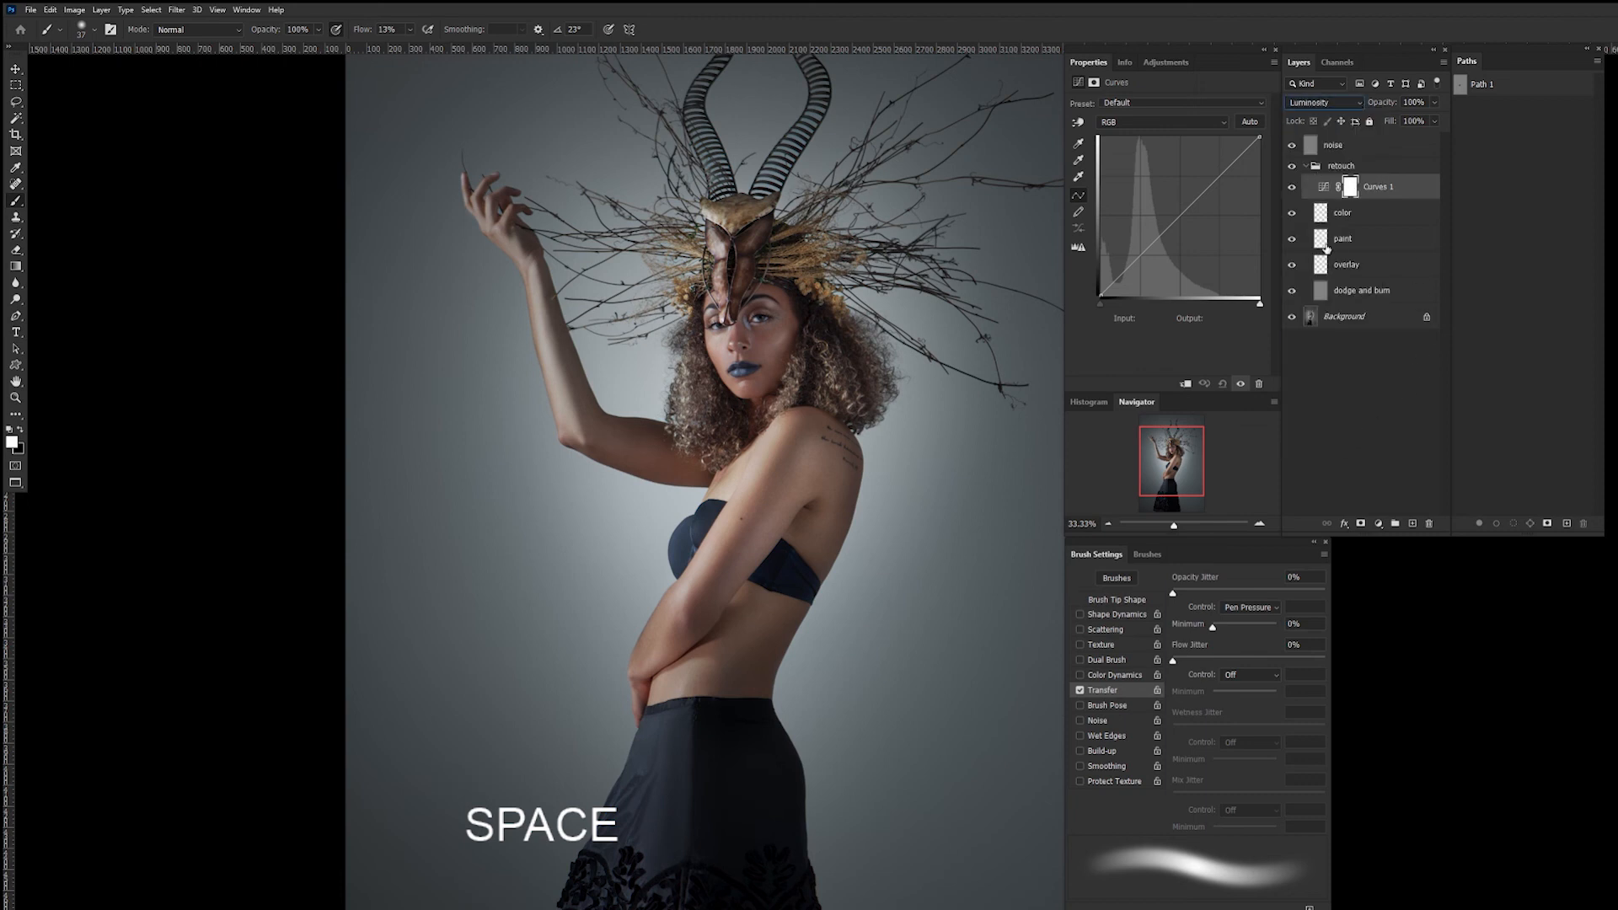
Darken the image by pulling the lower part of the RGB curve down to input 69, output 58.
click(1333, 361)
click(1326, 189)
click(1142, 259)
drag(1143, 258, 1144, 260)
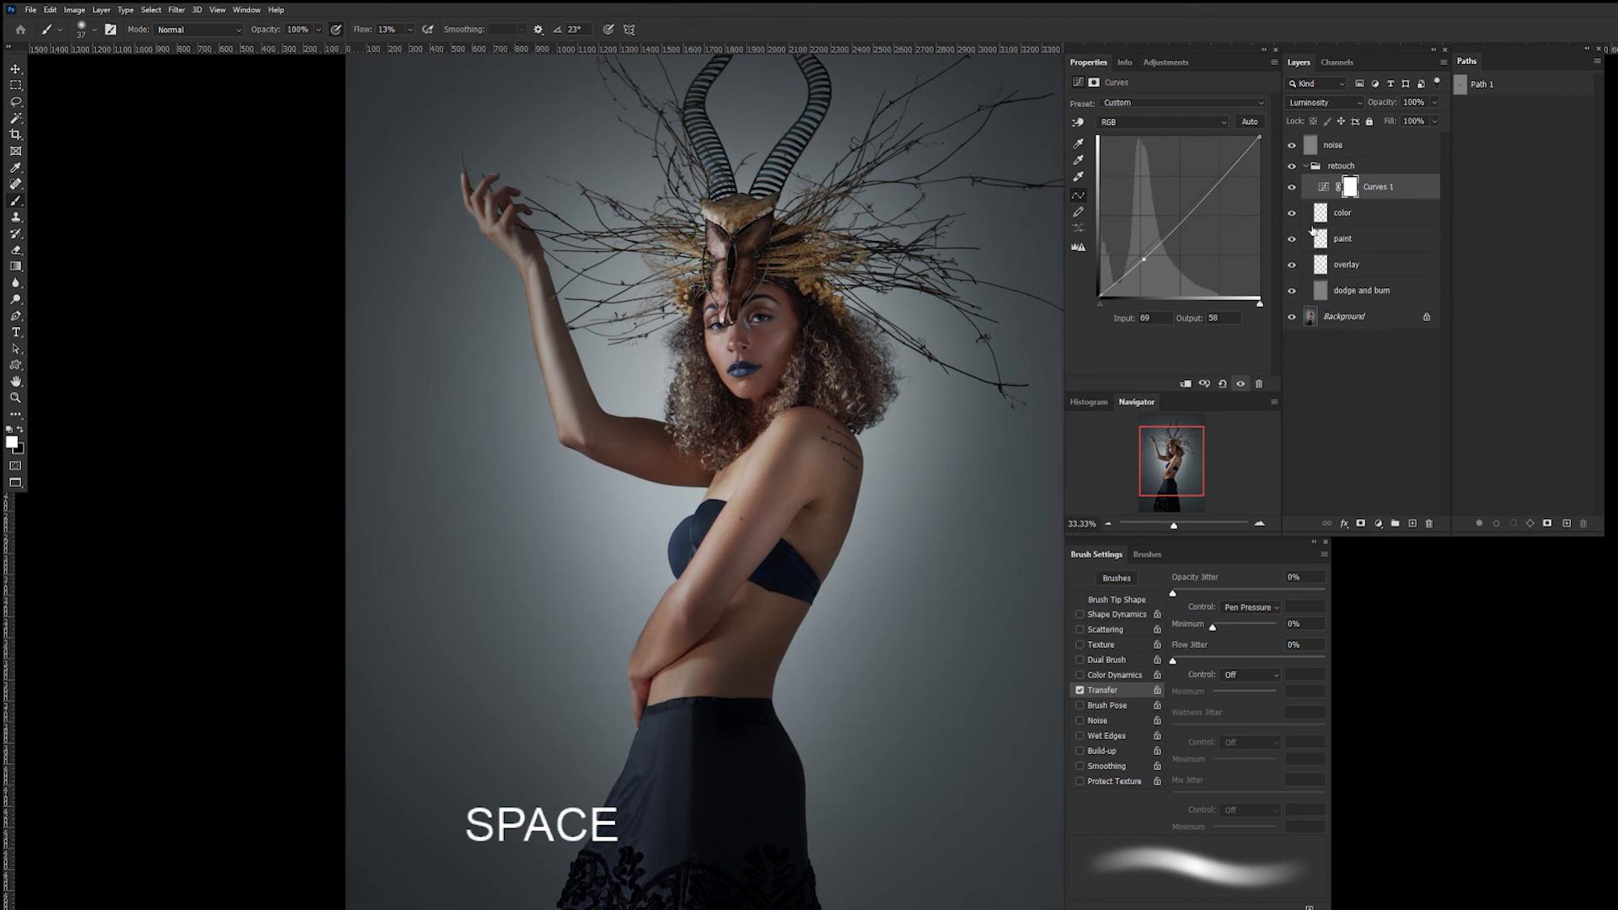
Fill the Curves layer's mask with black to hide the darkening.
click(1349, 189)
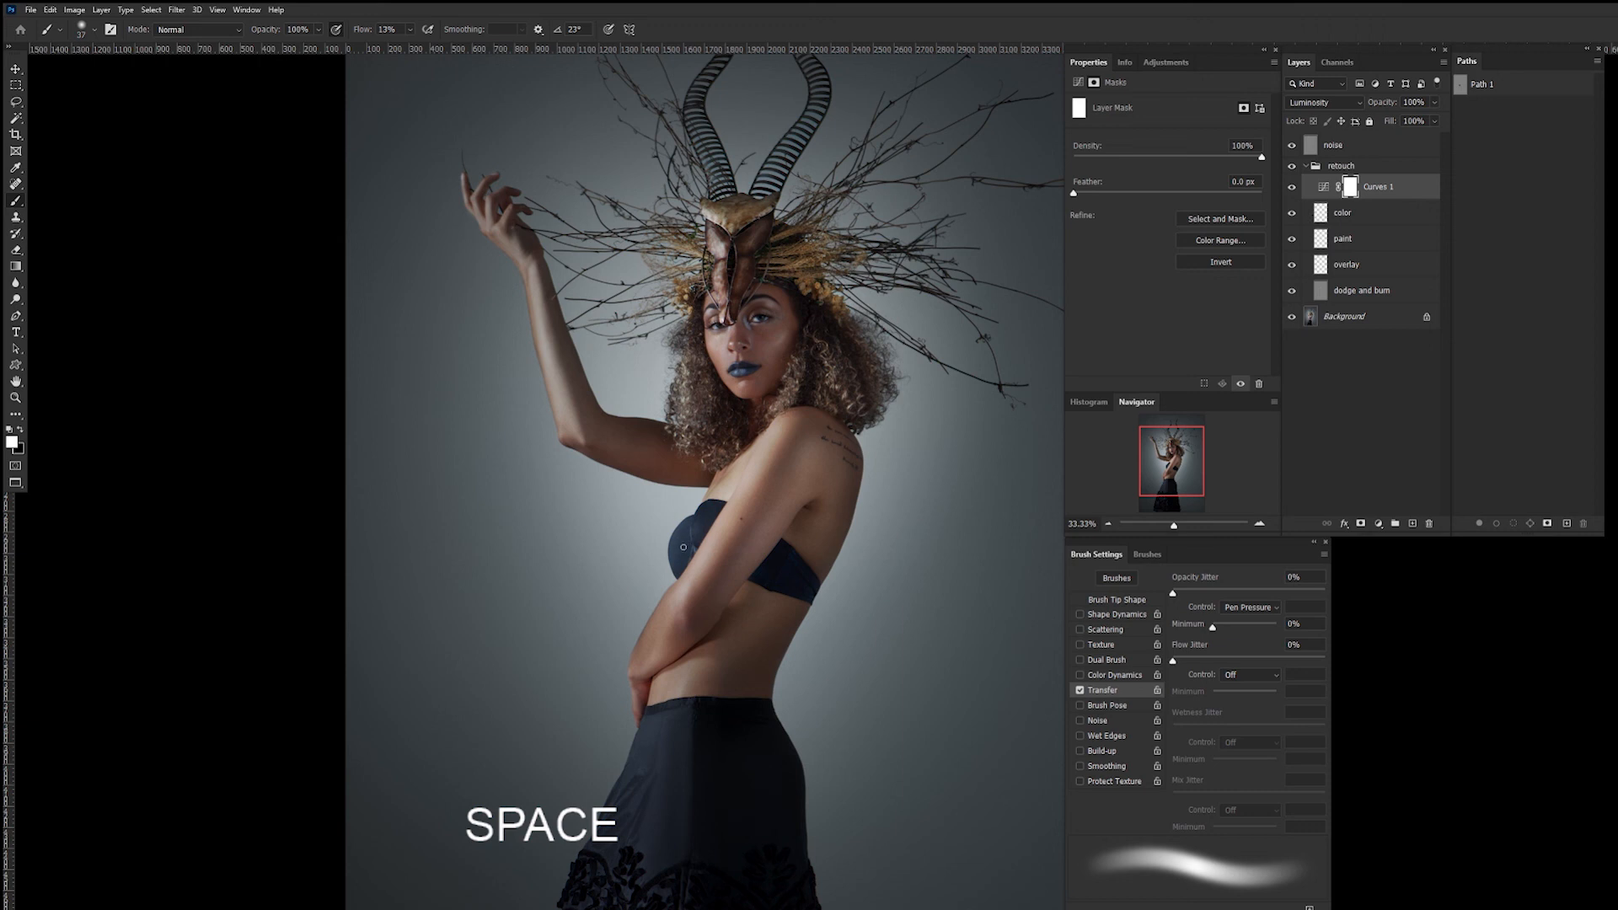
key(x)
key(alt)
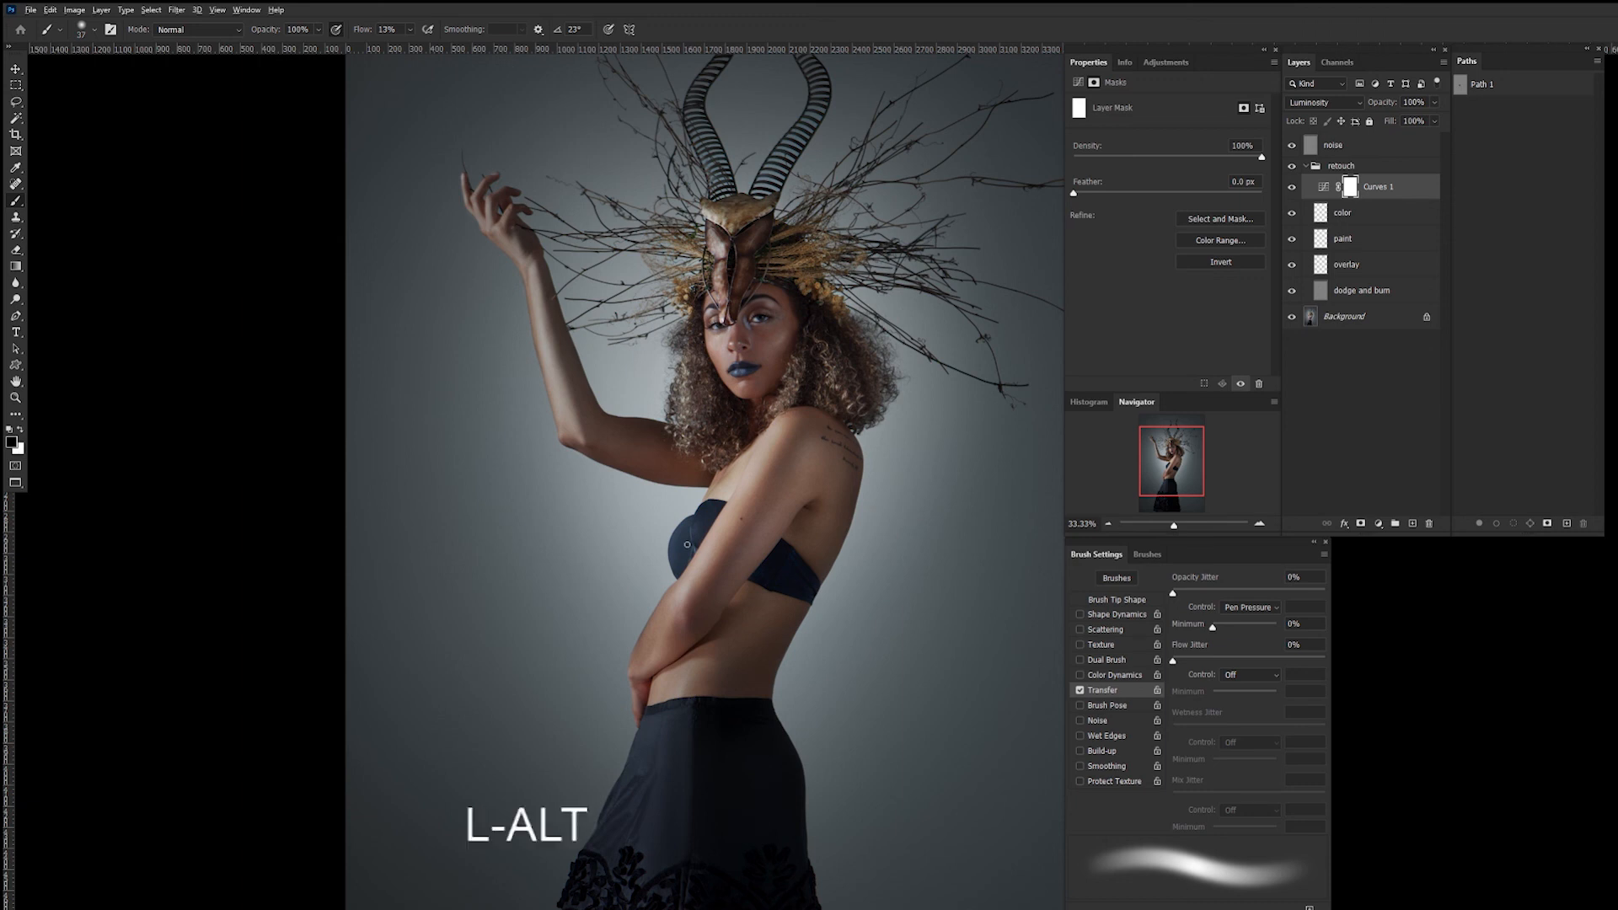
key(alt+BackSpace)
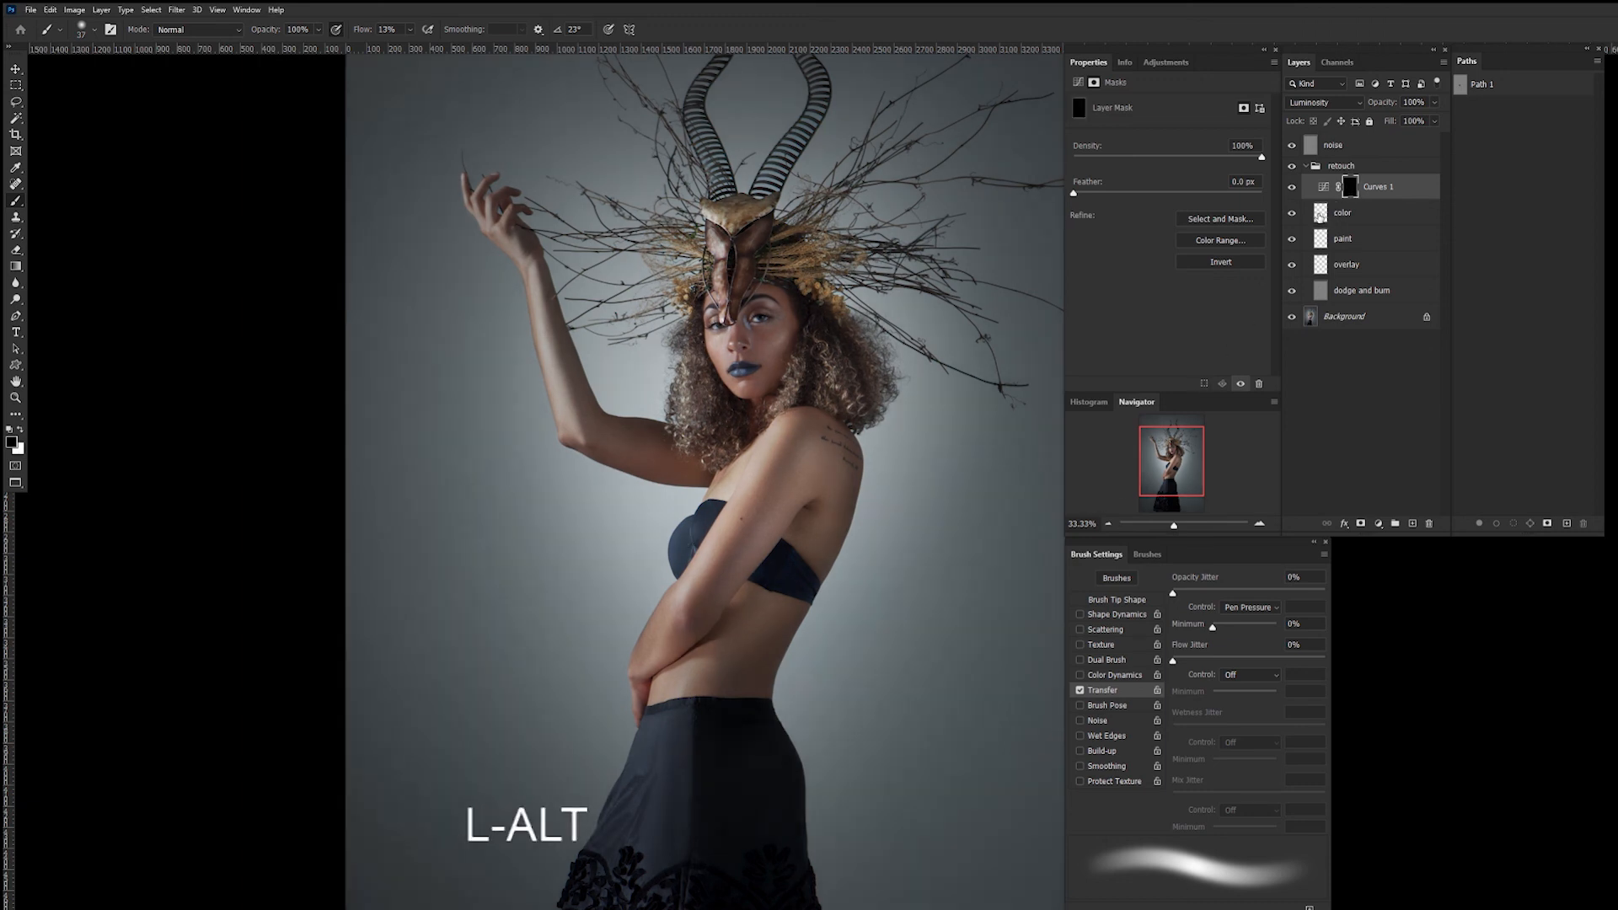
Paint white on the Curves mask over the side of the face beside the hair, using a 118 px soft brush at 13% flow.
key(b)
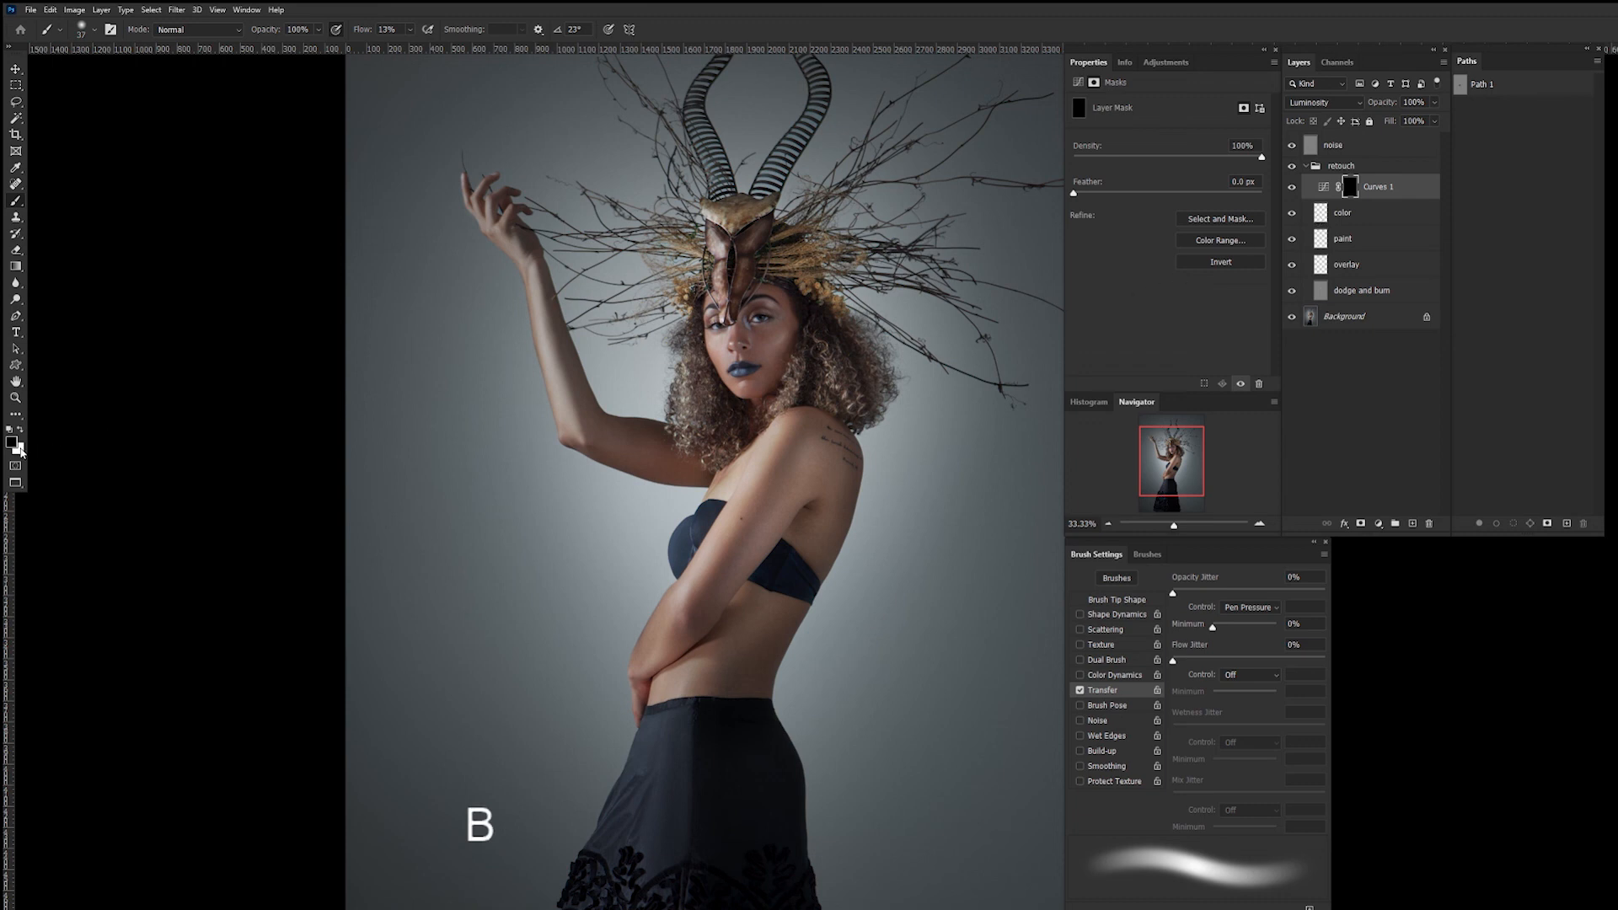
key(x)
key(ctrl+plus)
key(ctrl+plus)
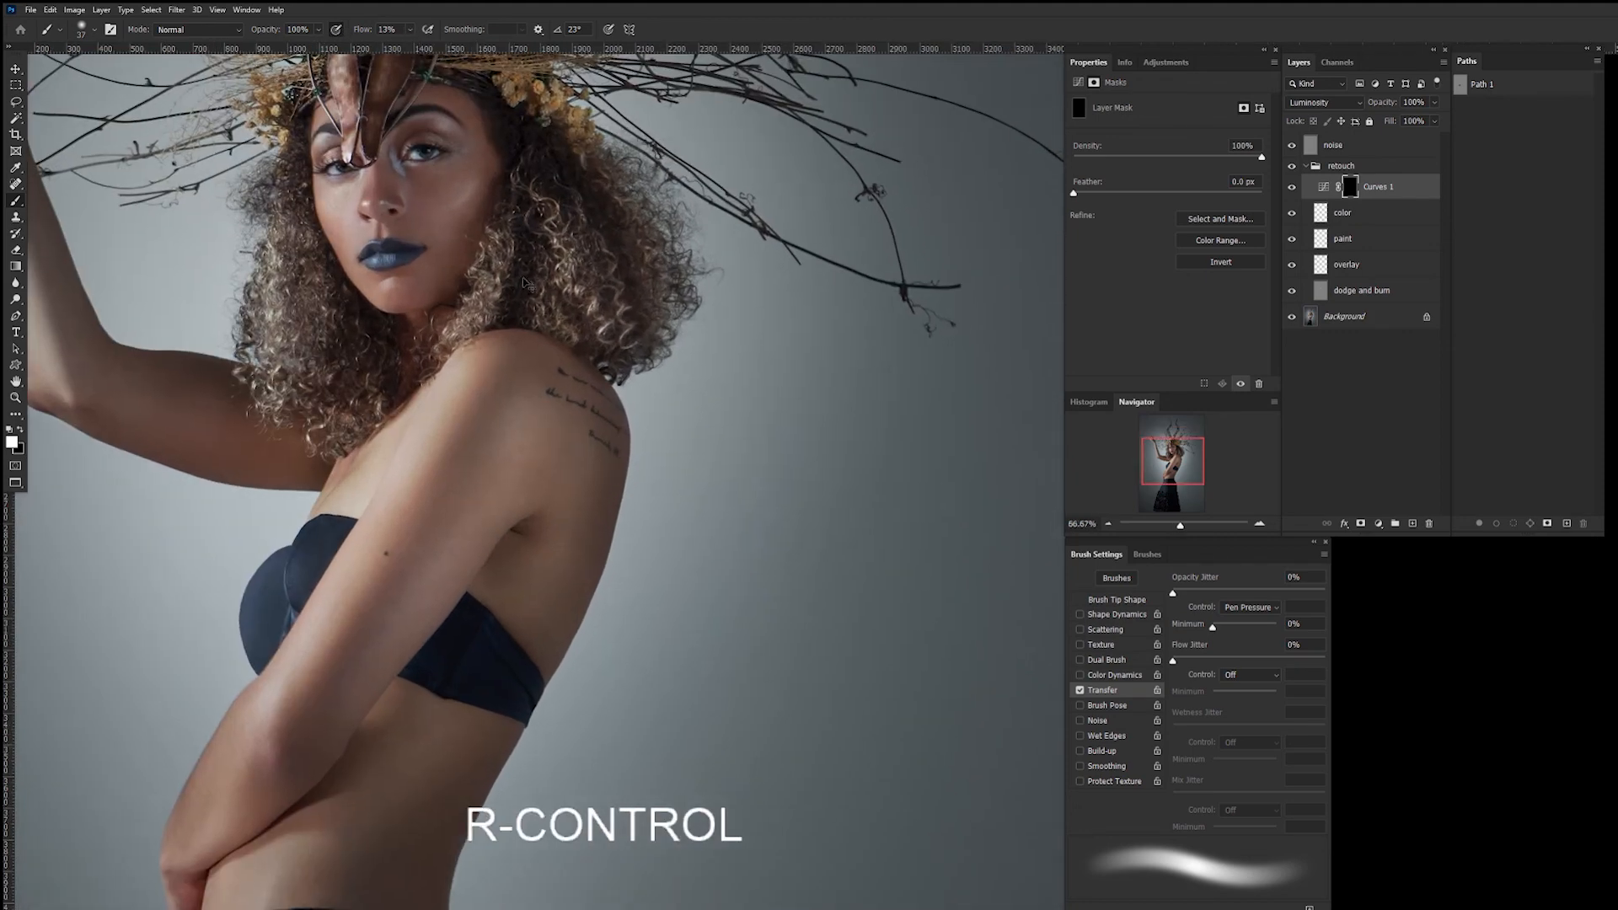
key(space)
drag(476, 462, 822, 512)
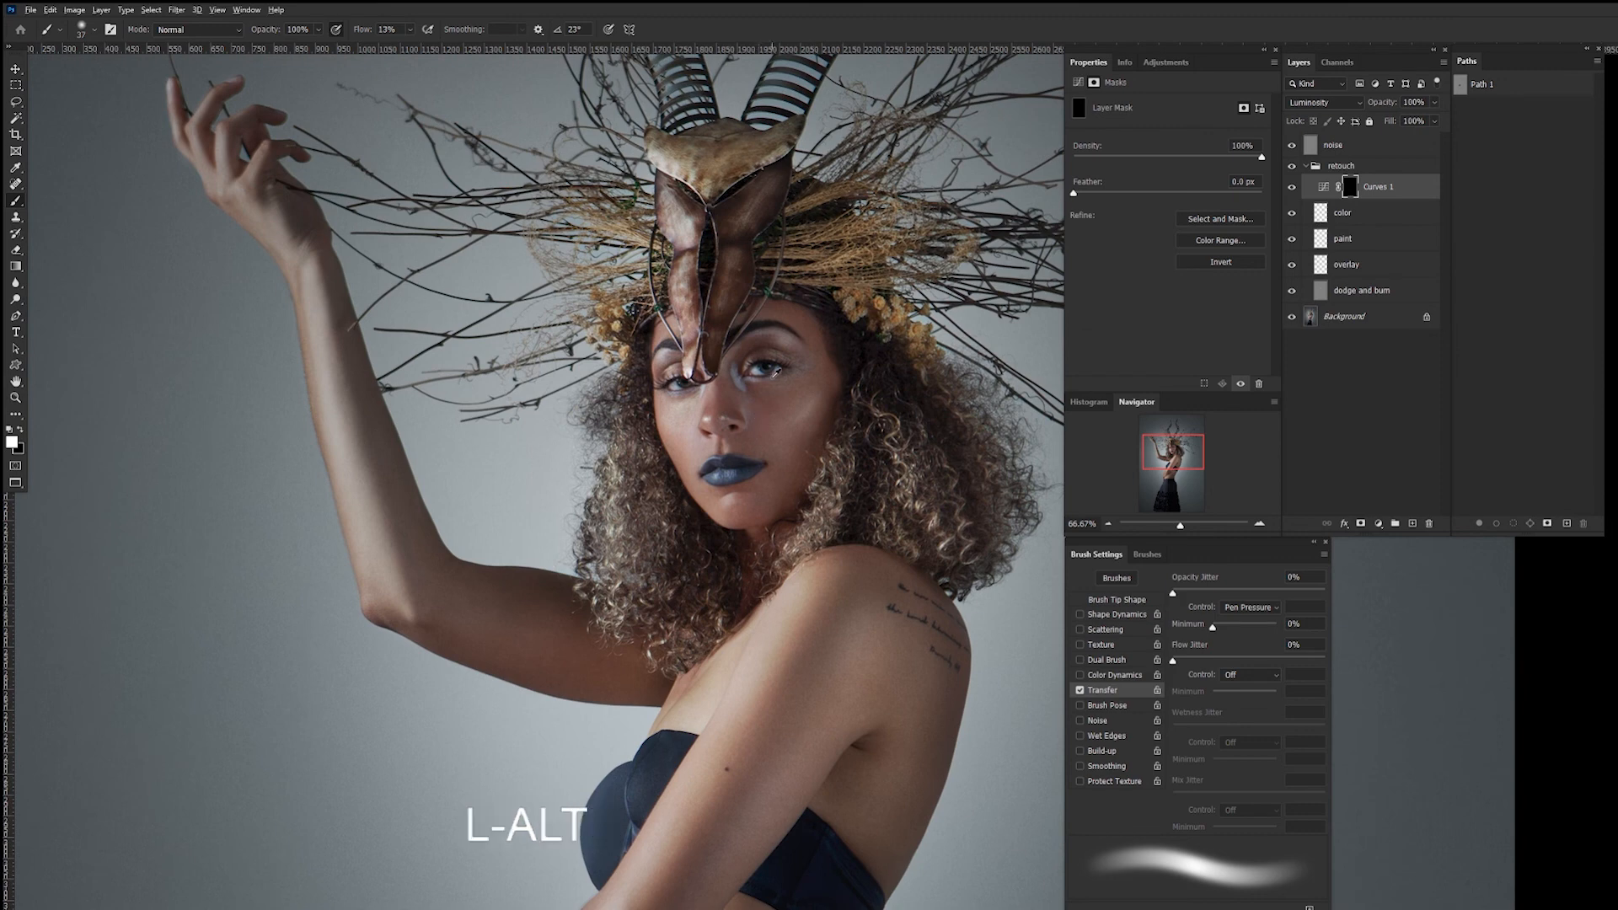
mouse_move(784, 385)
mouse_down()
mouse_move(820, 384)
mouse_move(784, 365)
mouse_move(788, 338)
mouse_up()
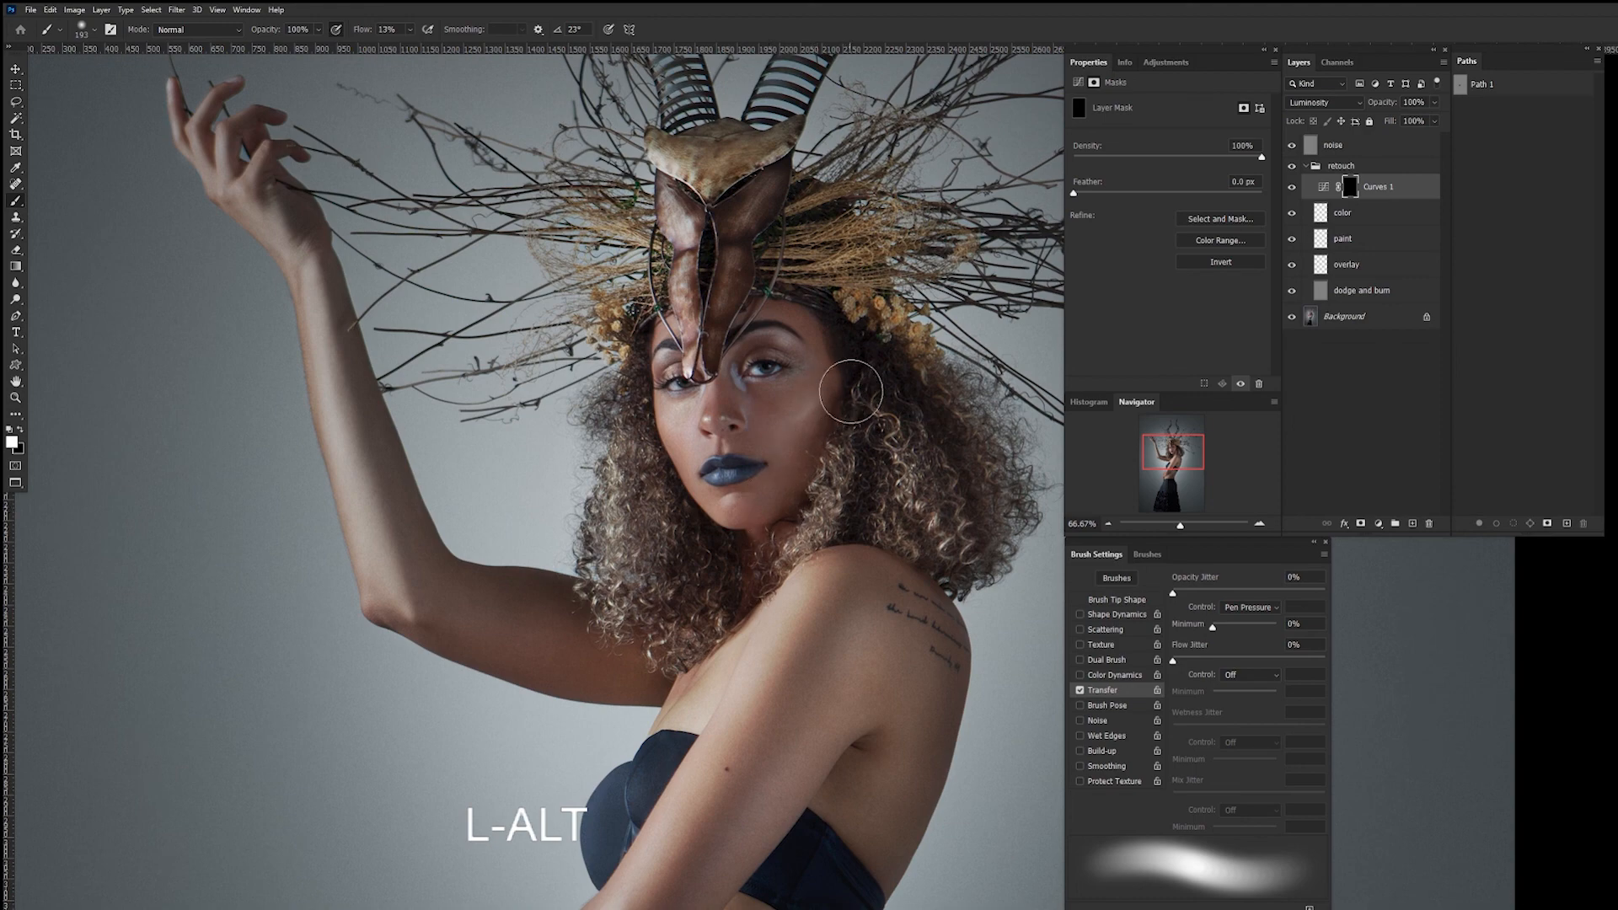
drag(815, 423, 793, 423)
drag(797, 428, 824, 410)
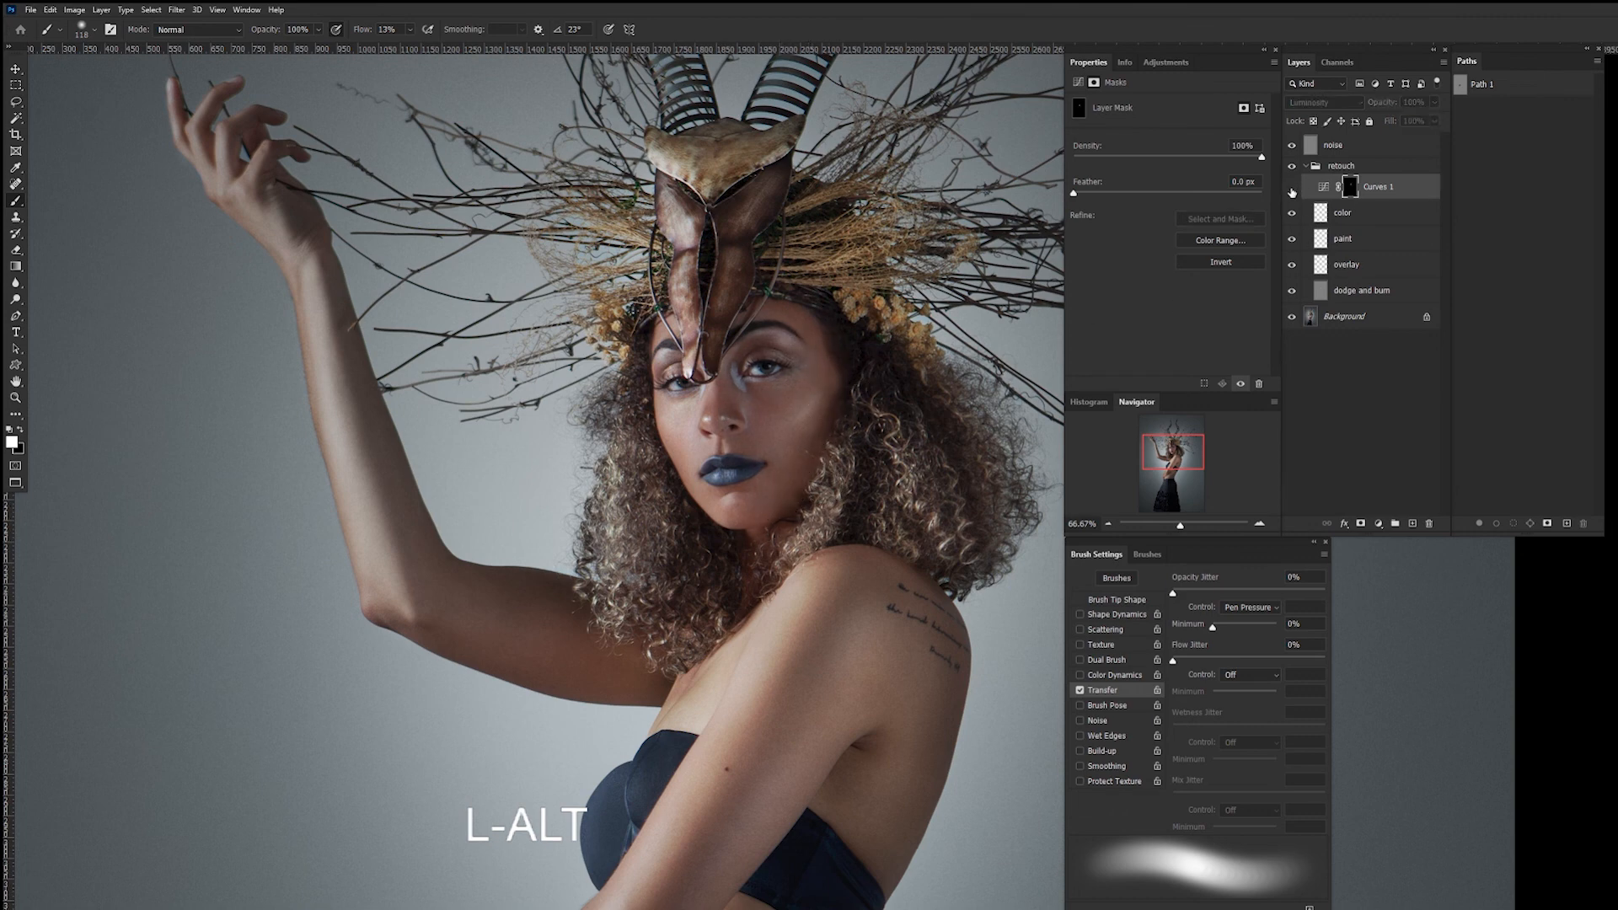
Raise the brush flow to 28% and paint white on the Curves mask around the headpiece's lower tip with a 73 px brush.
click(1292, 187)
click(412, 30)
alt+right_click(731, 376)
drag(723, 380, 720, 379)
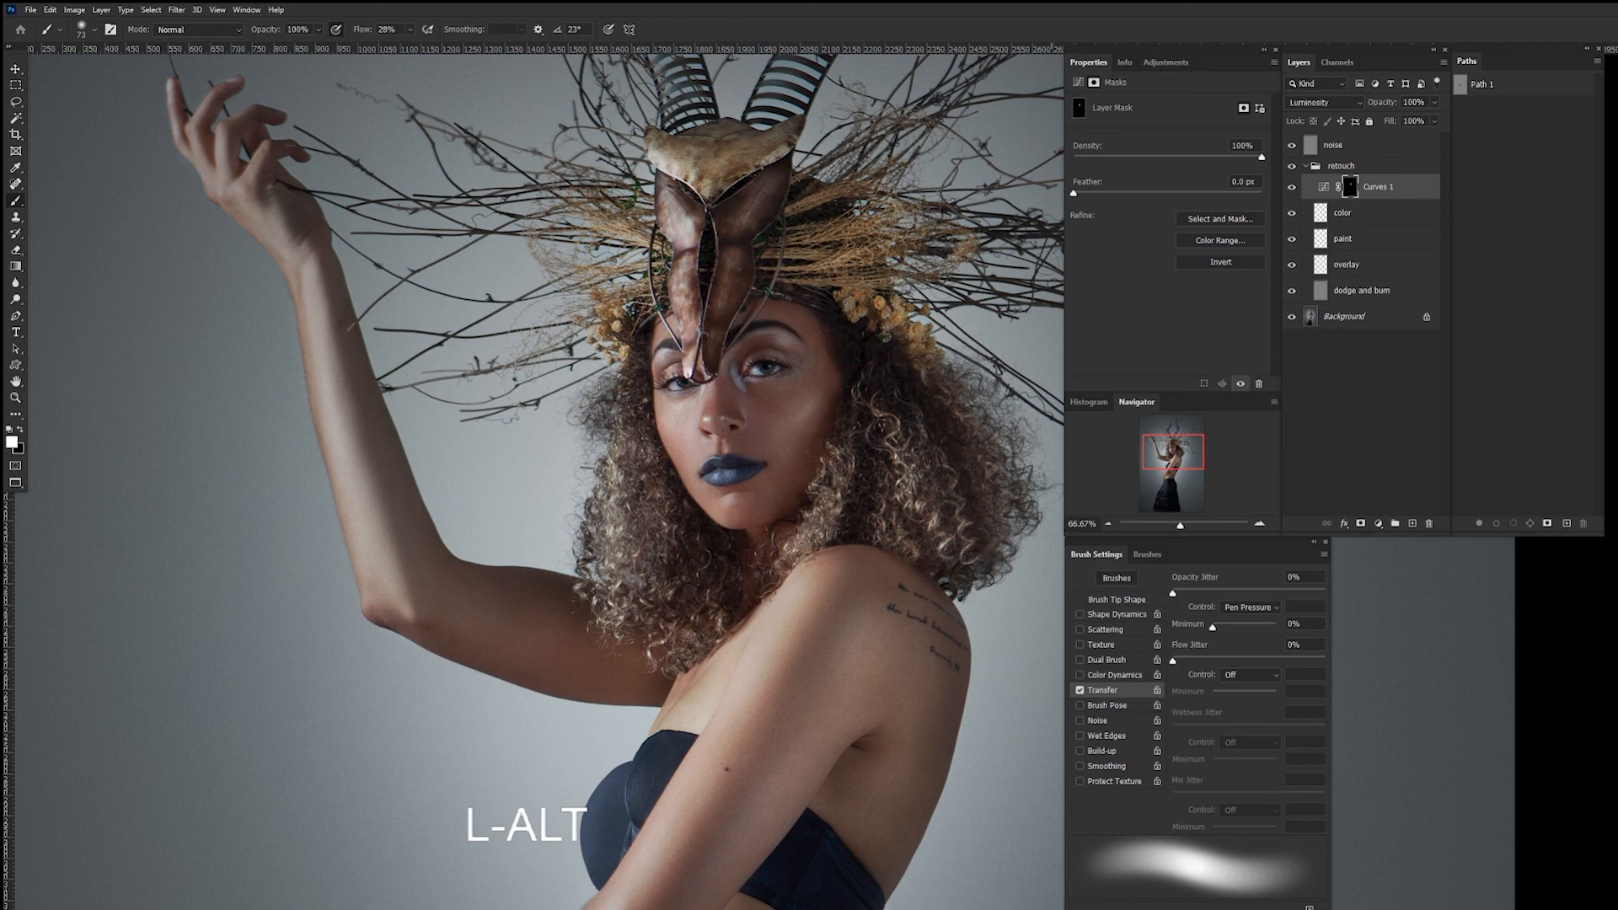
Compare the portrait with and without the Curves layer, and examine the darkening across the figure.
key(ctrl+minus)
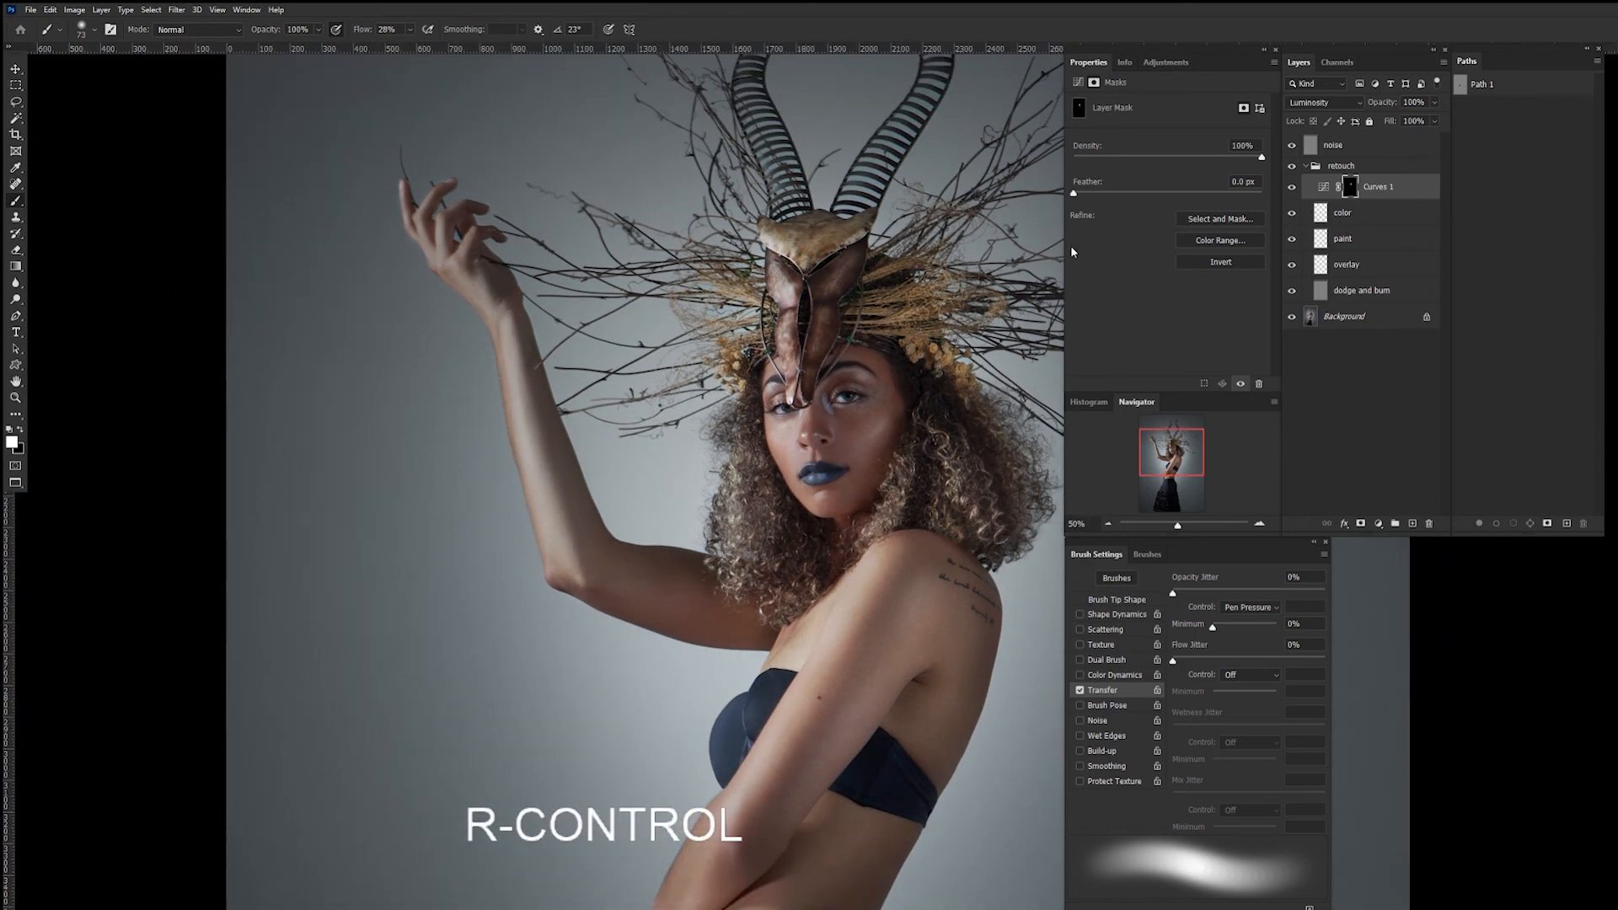
click(1292, 187)
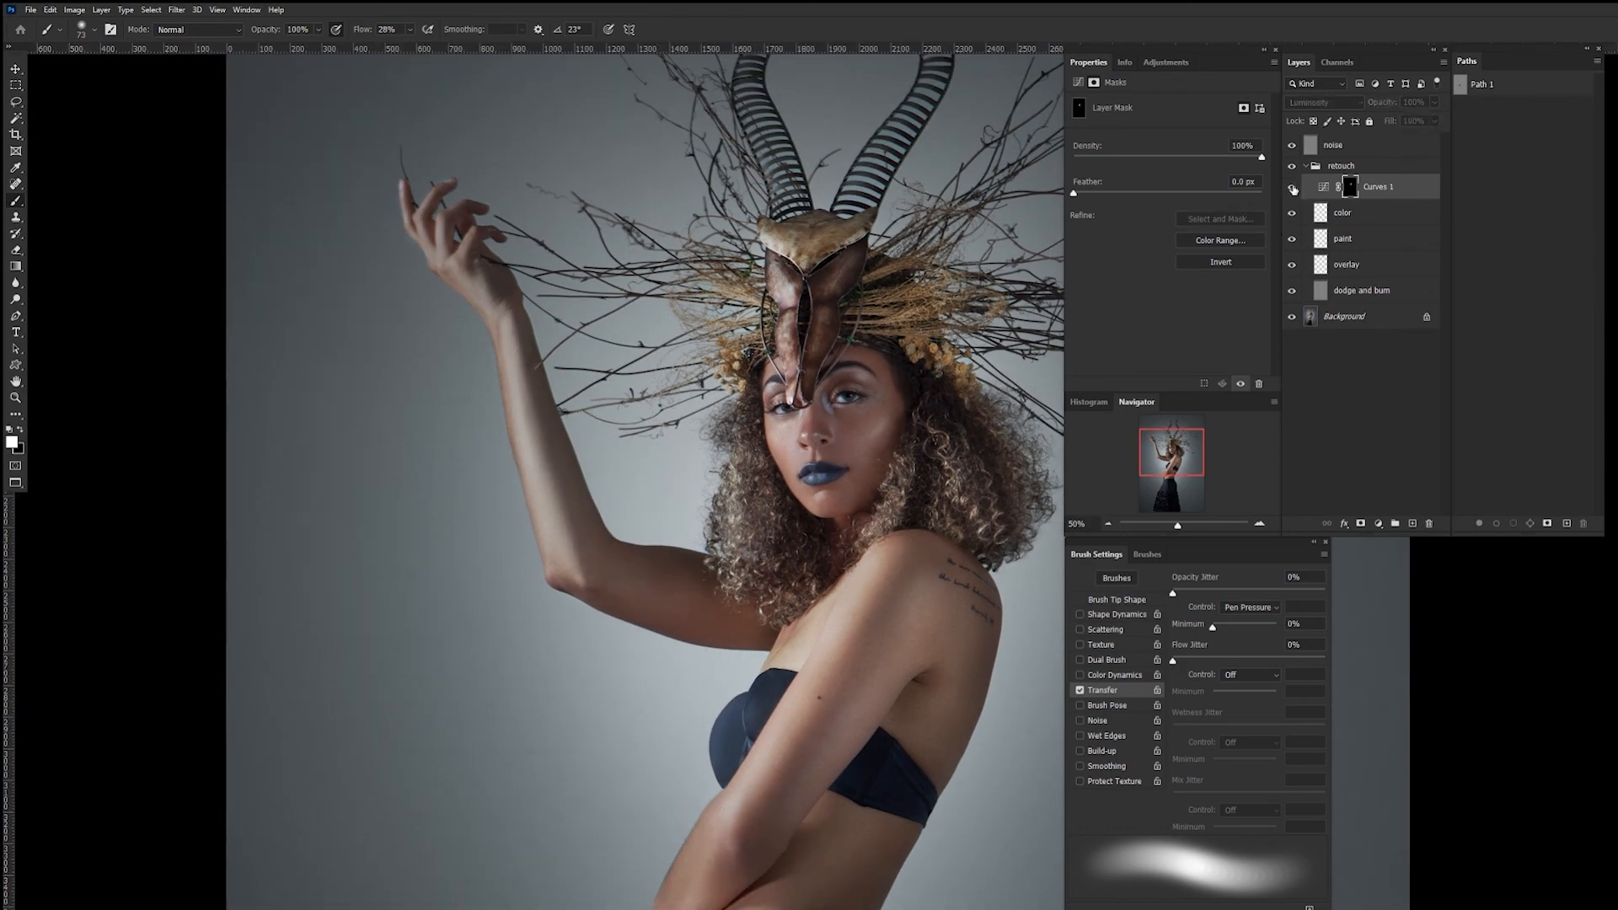
click(1292, 187)
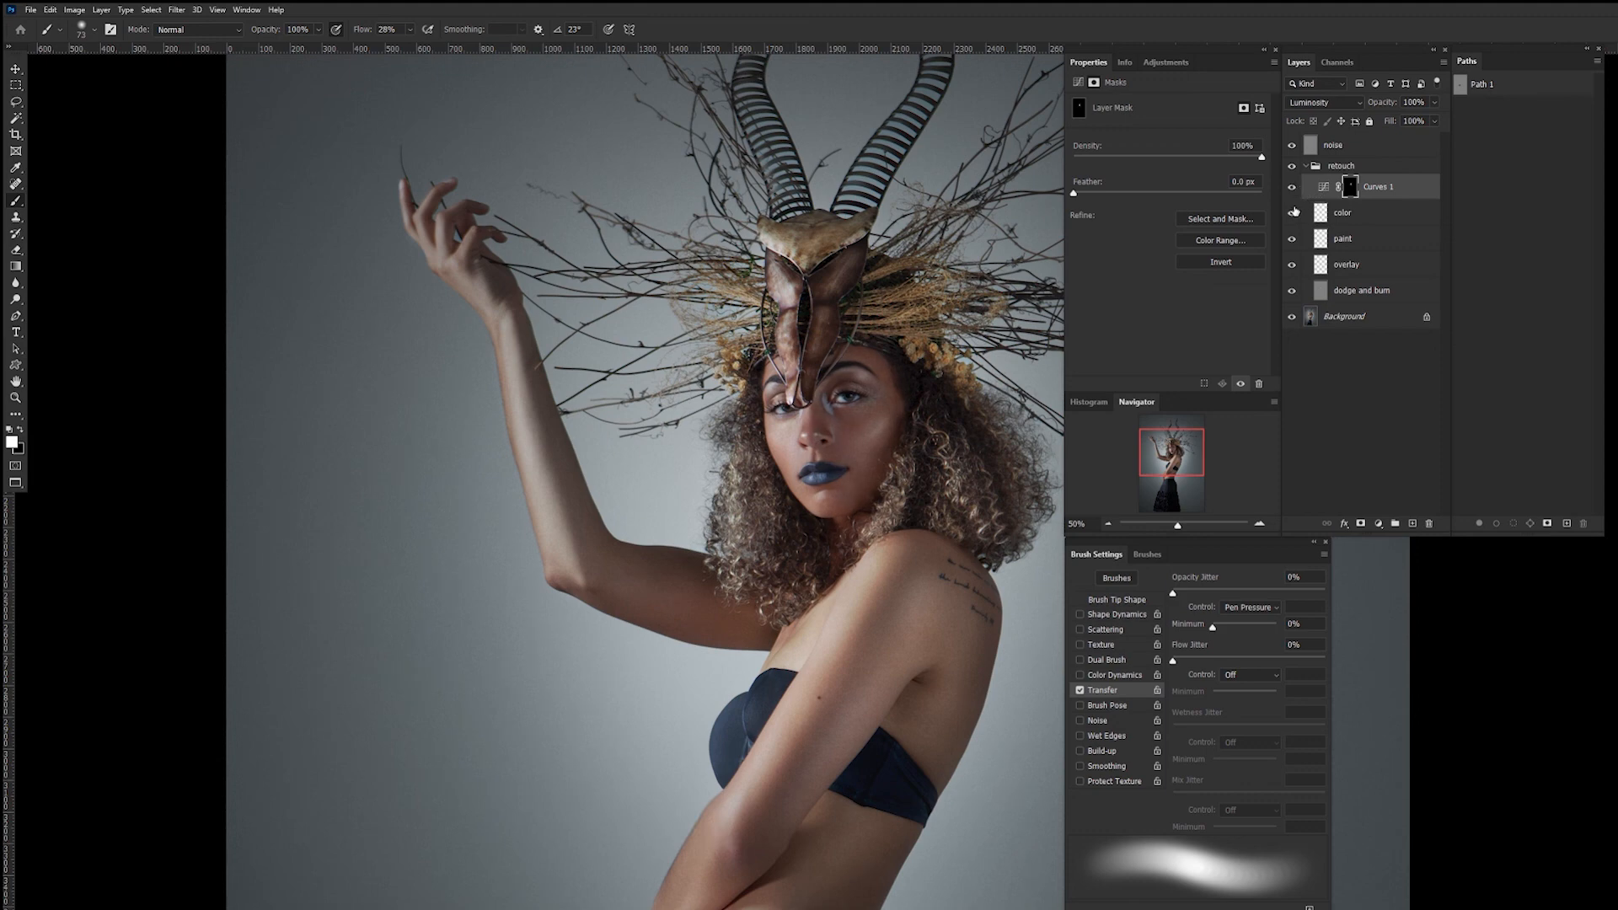
key(ctrl+minus)
key(ctrl+minus)
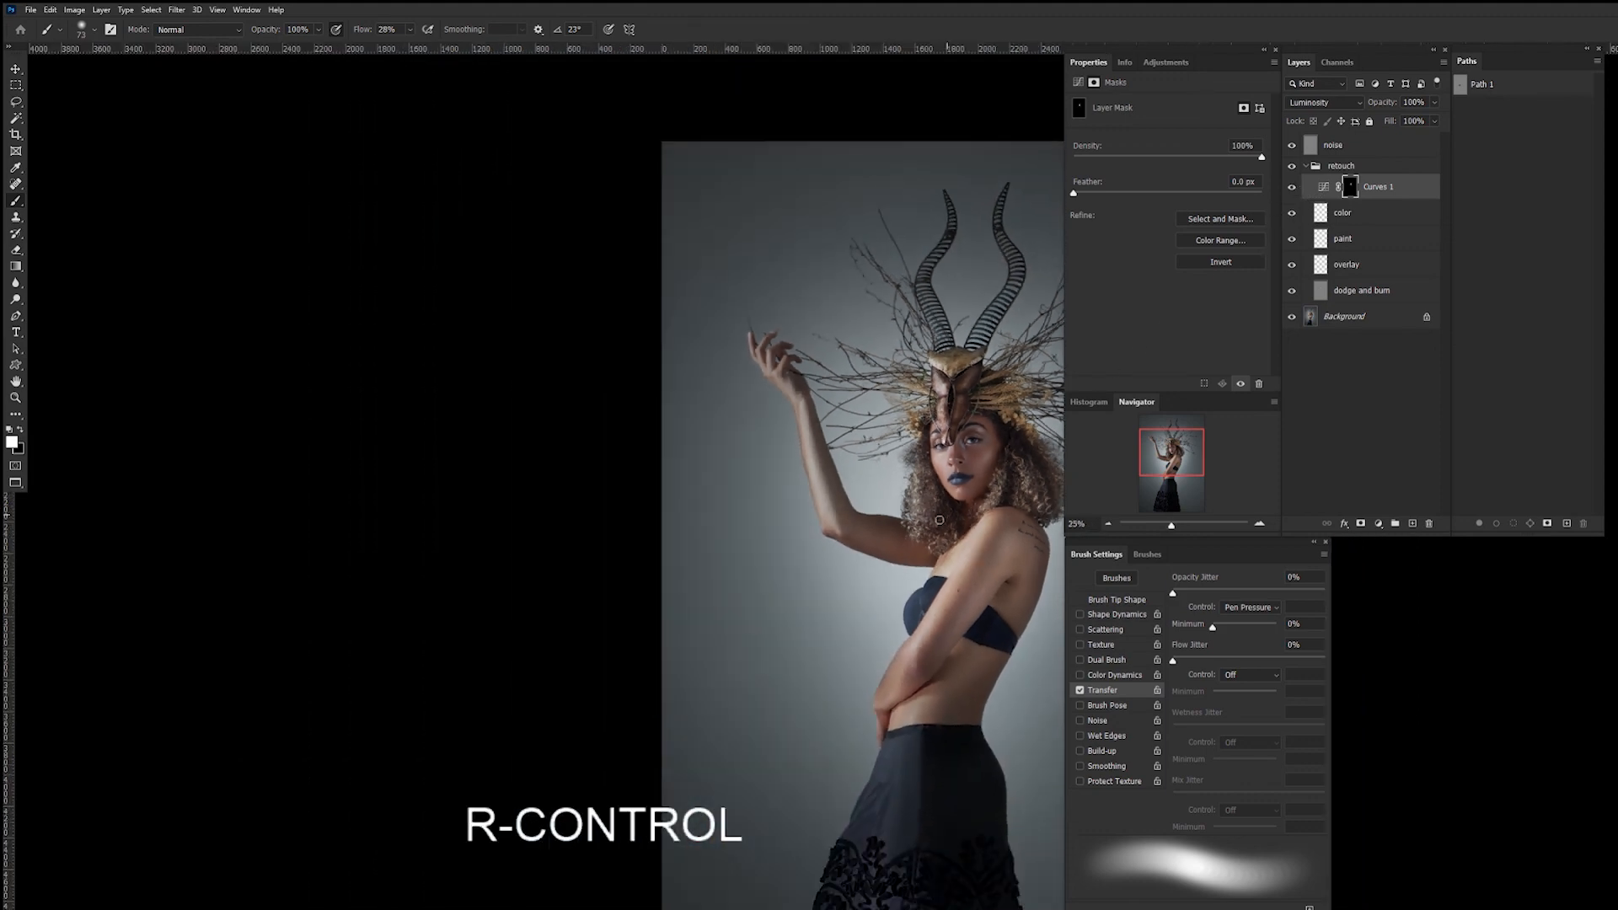
key(space)
mouse_move(927, 536)
mouse_down()
mouse_move(639, 343)
mouse_move(711, 362)
mouse_move(704, 469)
mouse_up()
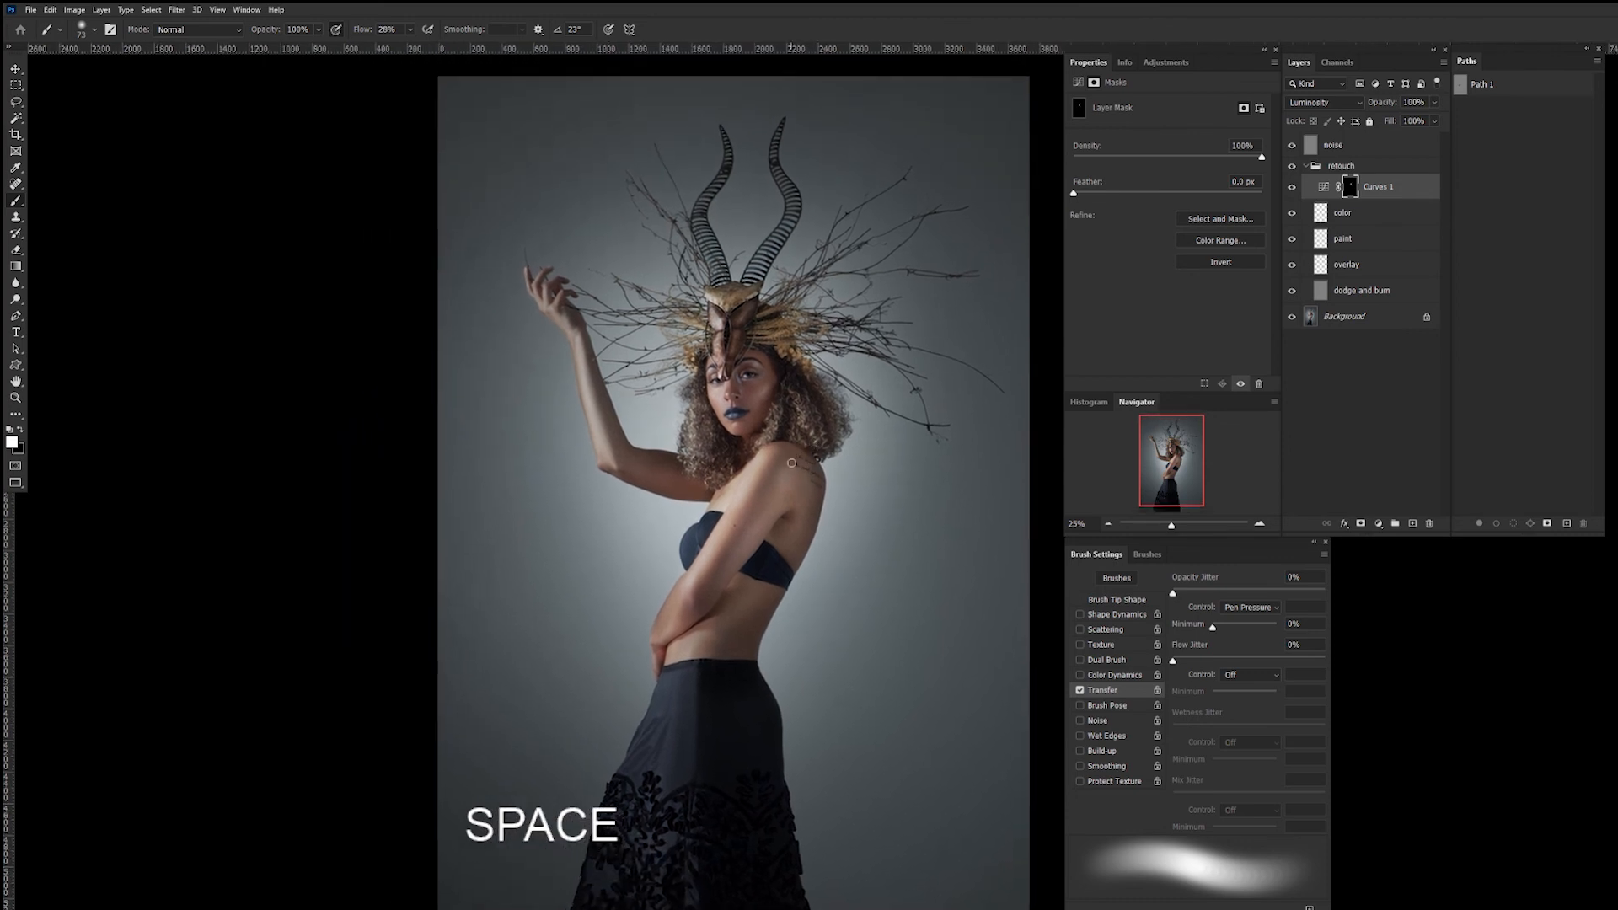